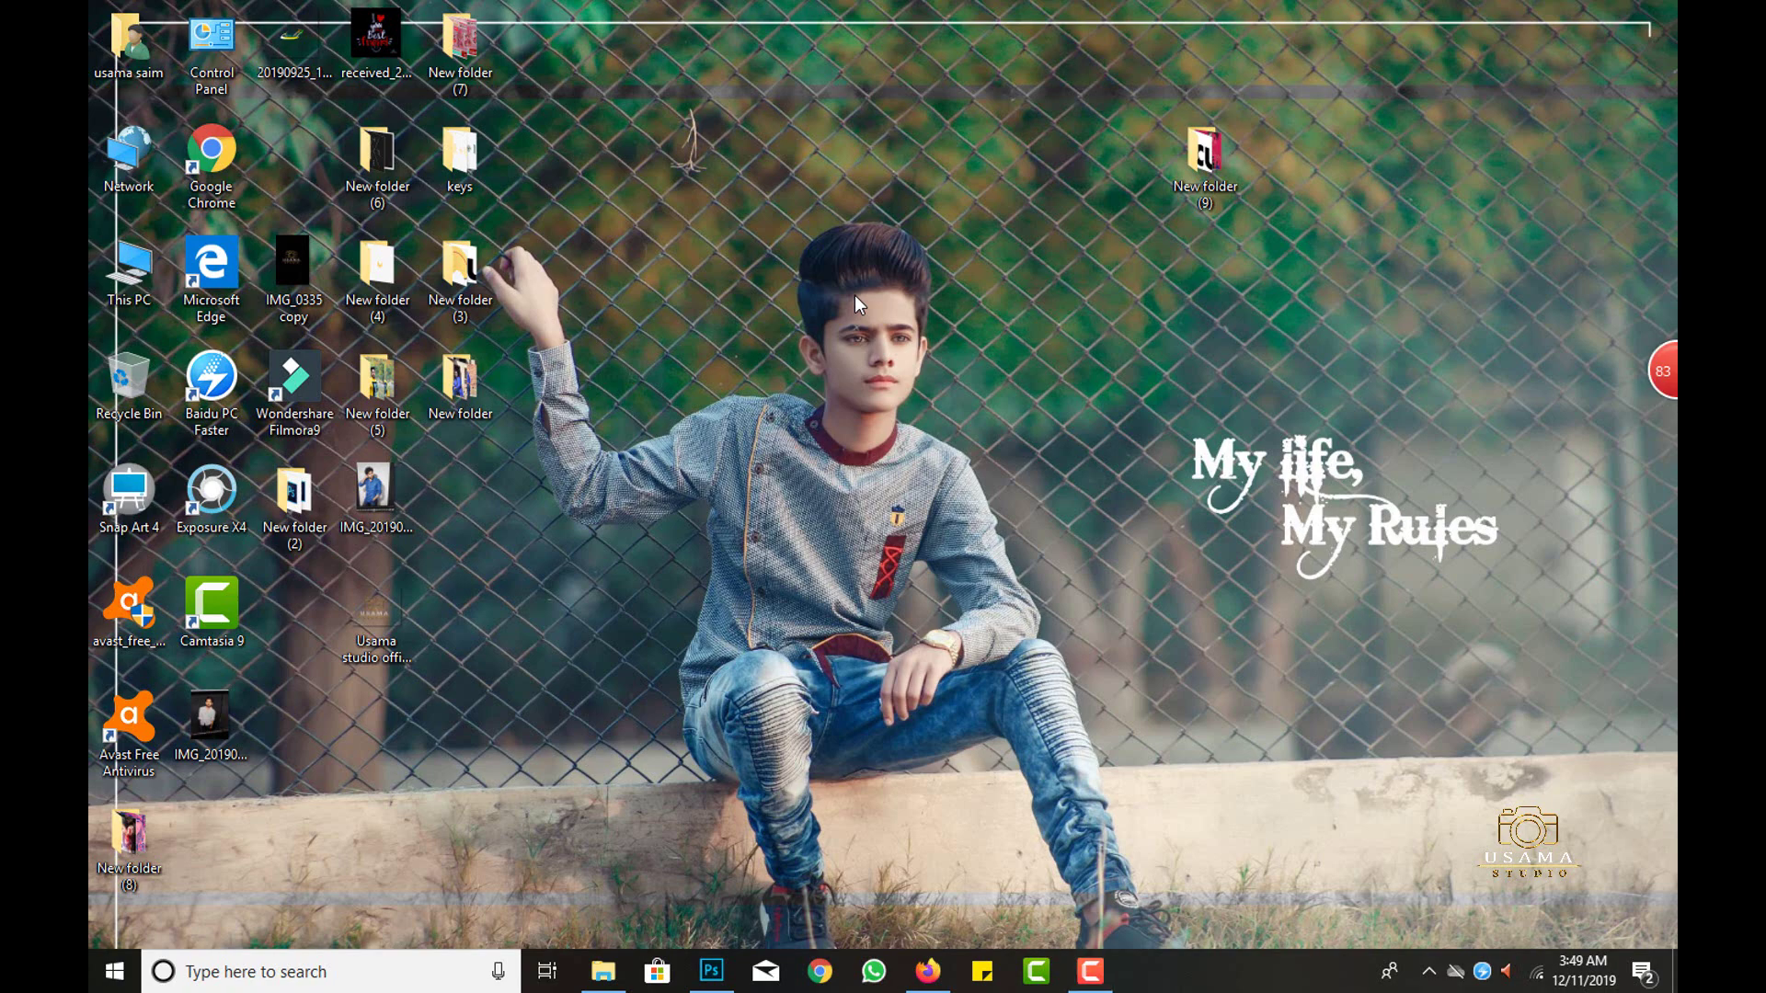
Refresh the desktop and bring back the eyes-editing YouTube video in Firefox.
{"action": "right_click", "coordinate": [853, 295]}
{"action": "left_click", "coordinate": [893, 353]}
{"action": "mouse_move", "coordinate": [928, 971]}
{"action": "left_click", "coordinate": [930, 874]}
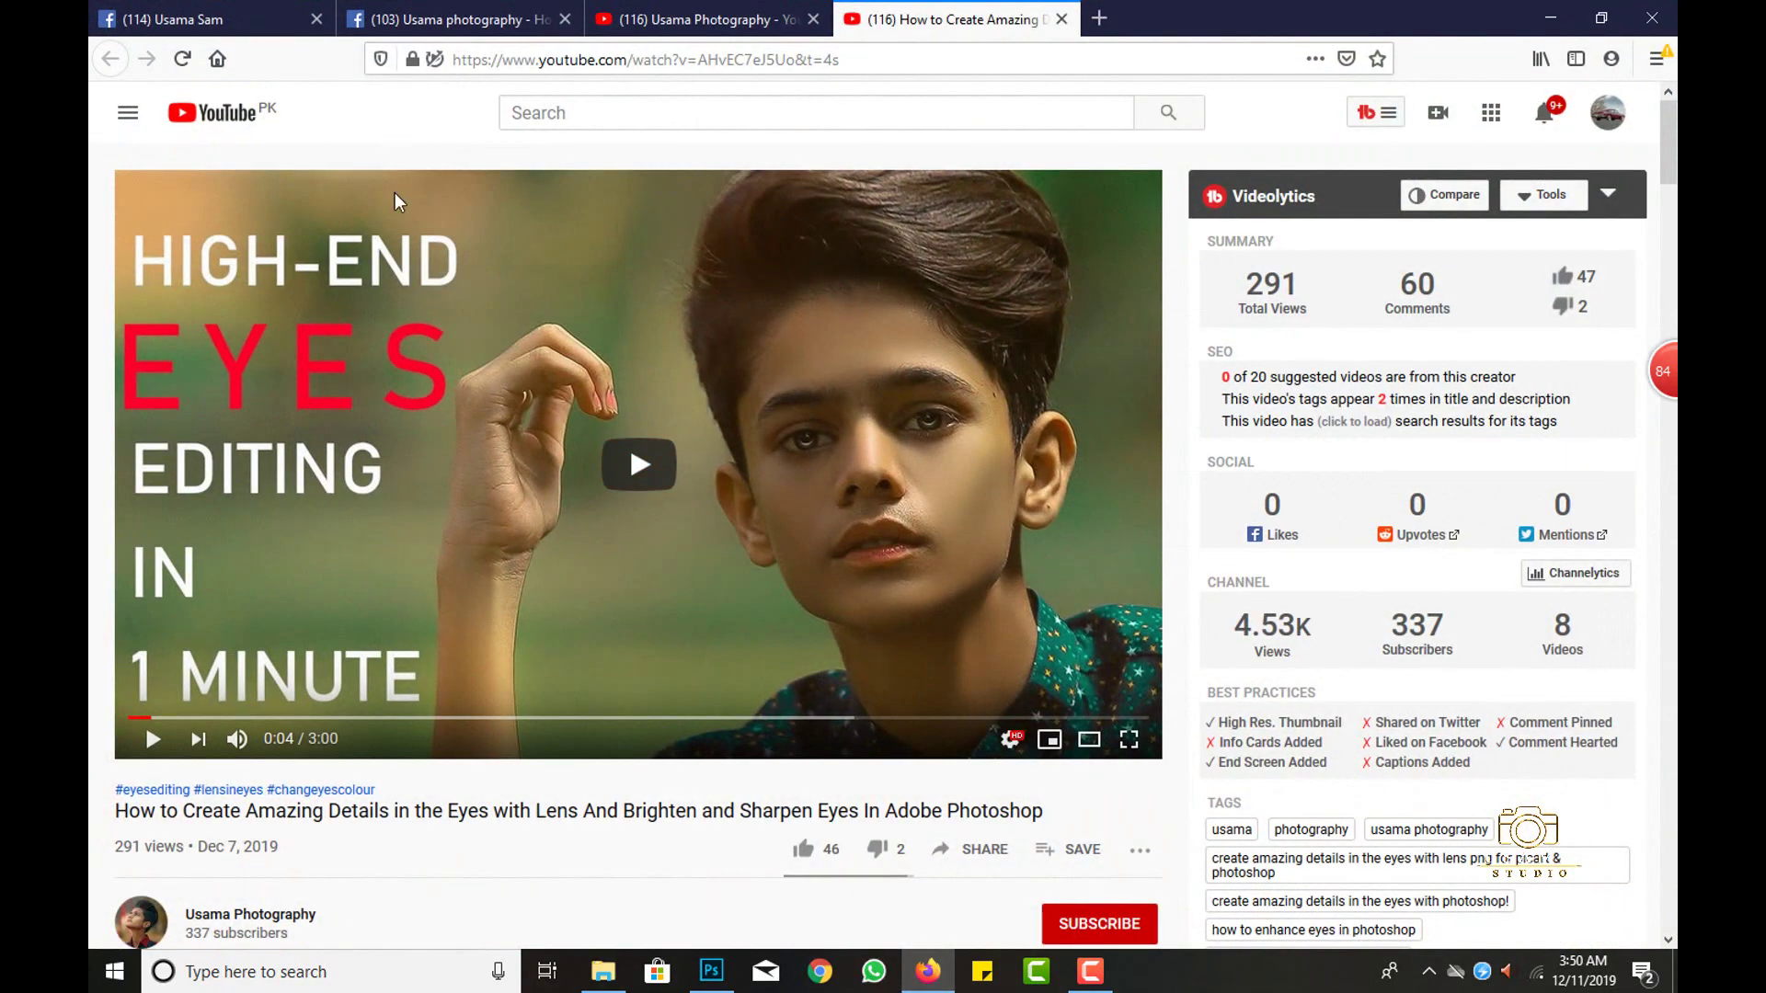
{"action": "scroll", "coordinate": [631, 440], "scroll_direction": "down", "scroll_amount": 2}
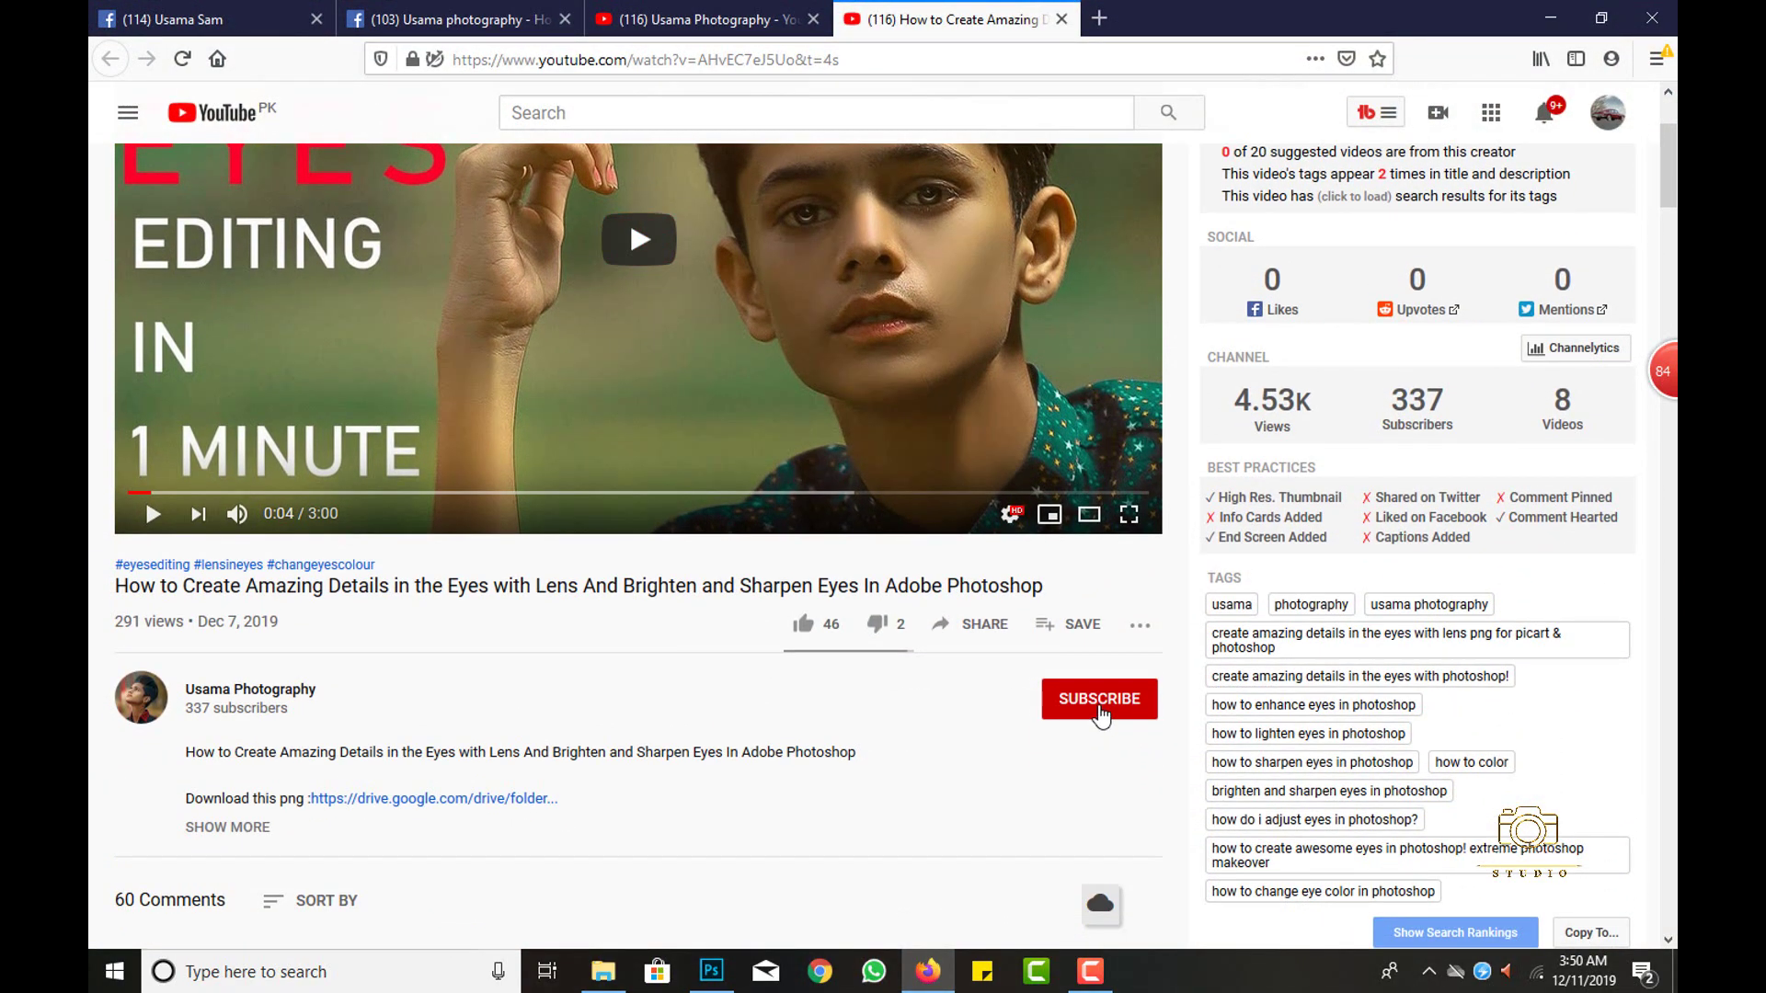
Subscribe to the channel with All notifications and like the video, raising likes to 47.
{"action": "left_click", "coordinate": [1100, 708]}
{"action": "left_click", "coordinate": [1140, 700]}
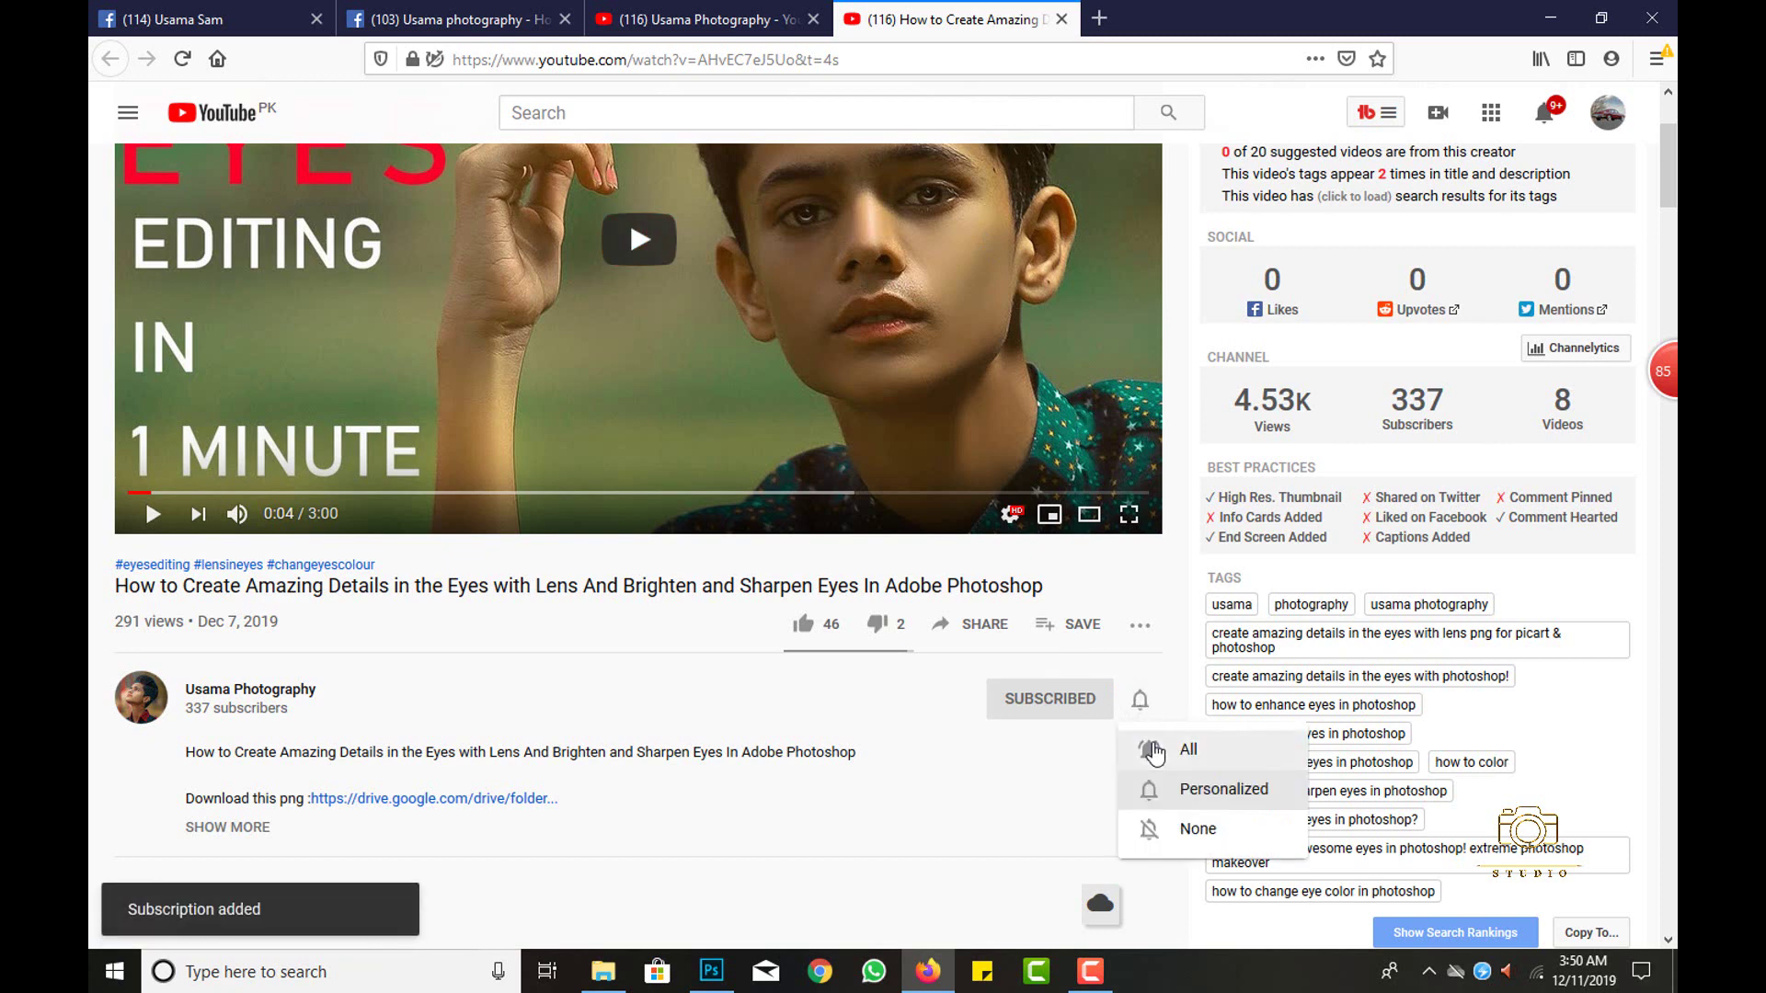
{"action": "left_click", "coordinate": [1154, 753]}
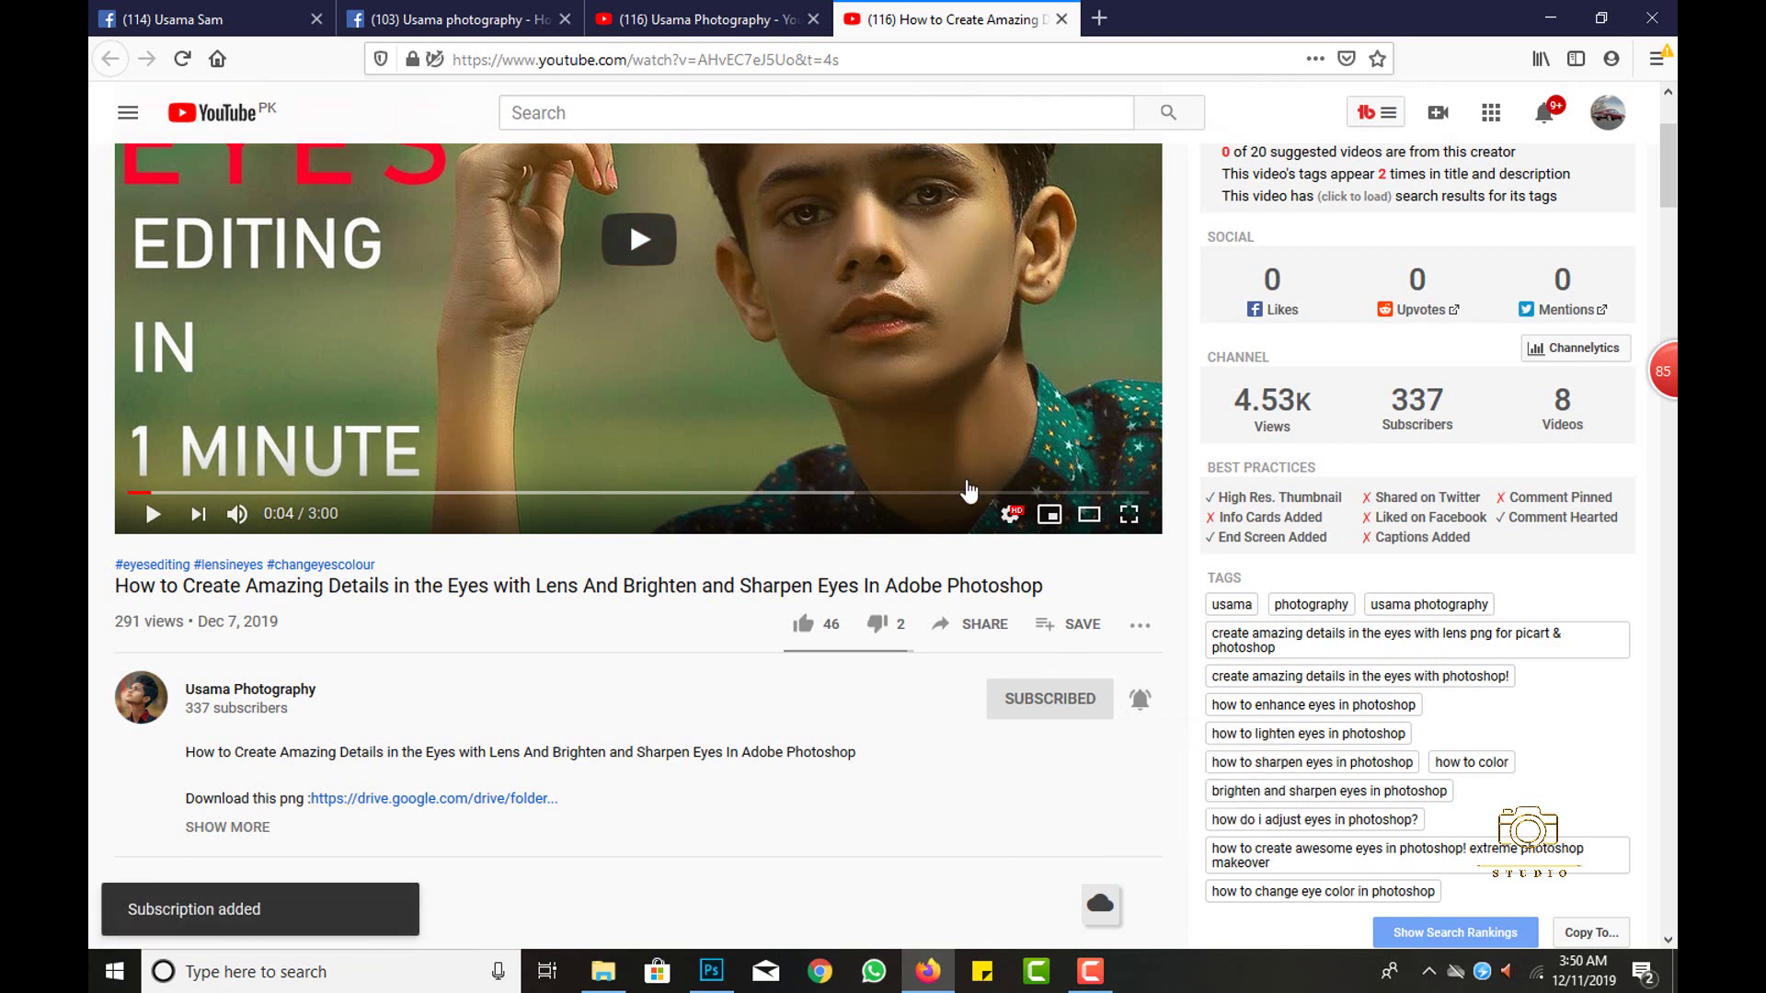
{"action": "left_click", "coordinate": [806, 628]}
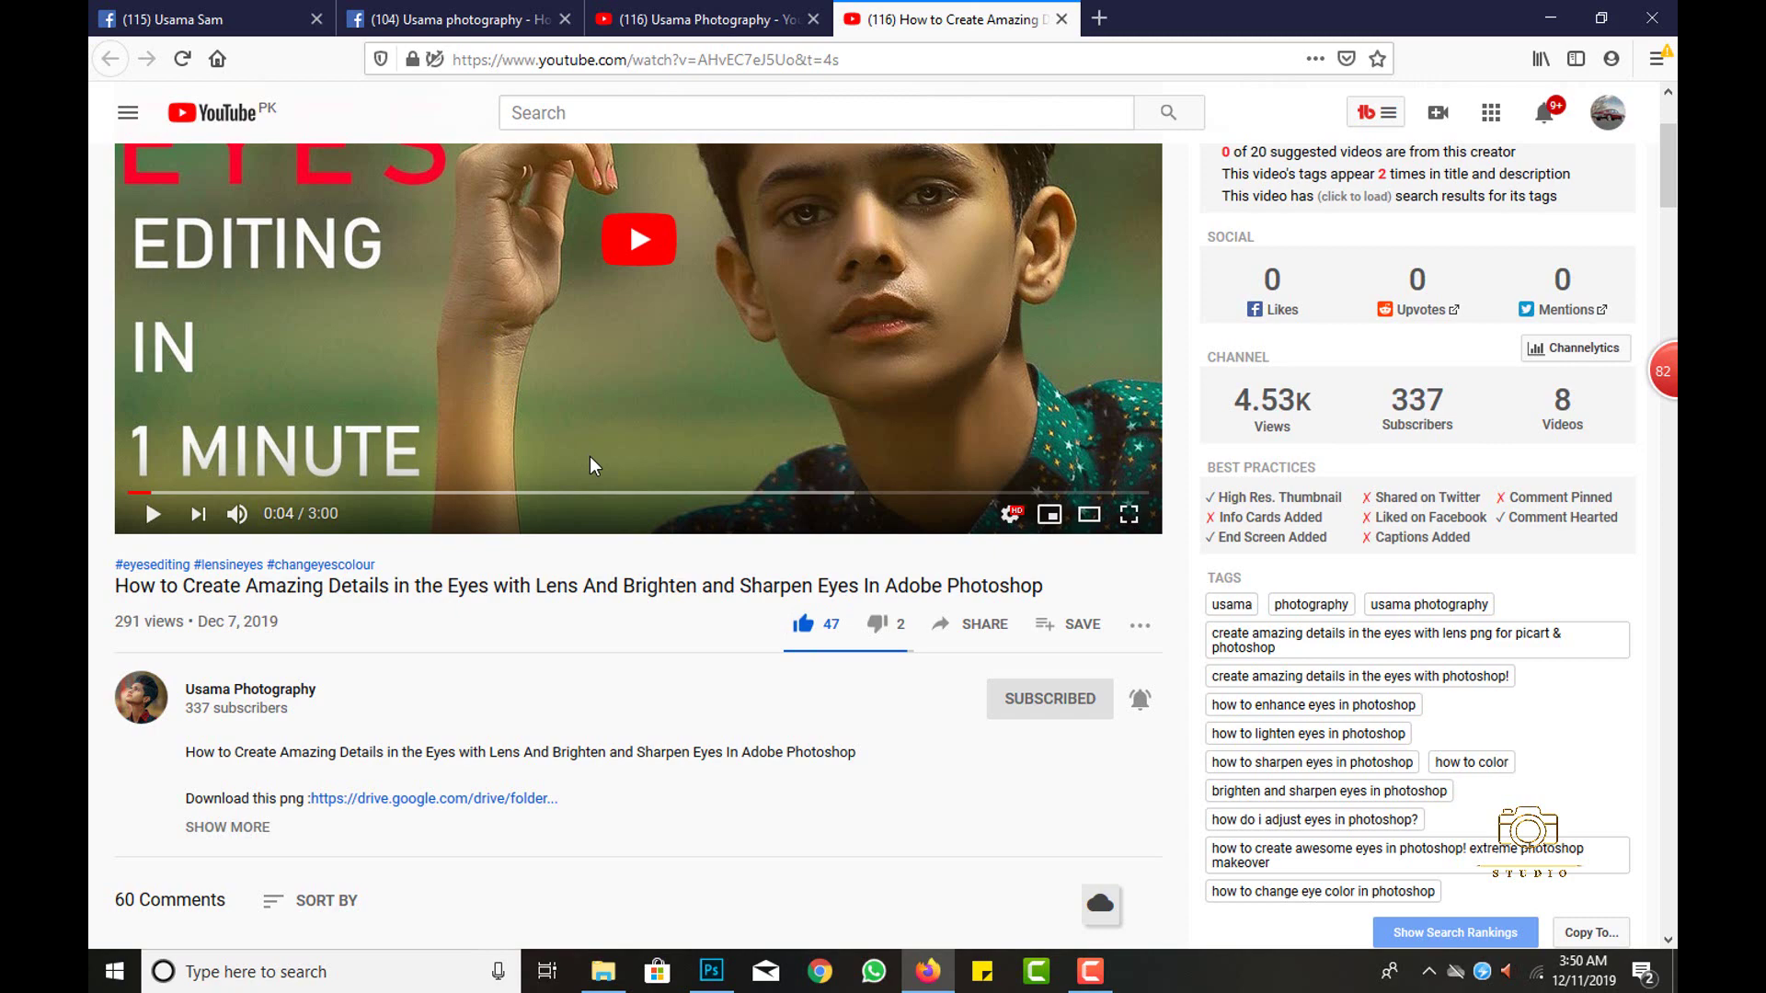
{"action": "scroll", "coordinate": [589, 456], "scroll_direction": "up", "scroll_amount": 3}
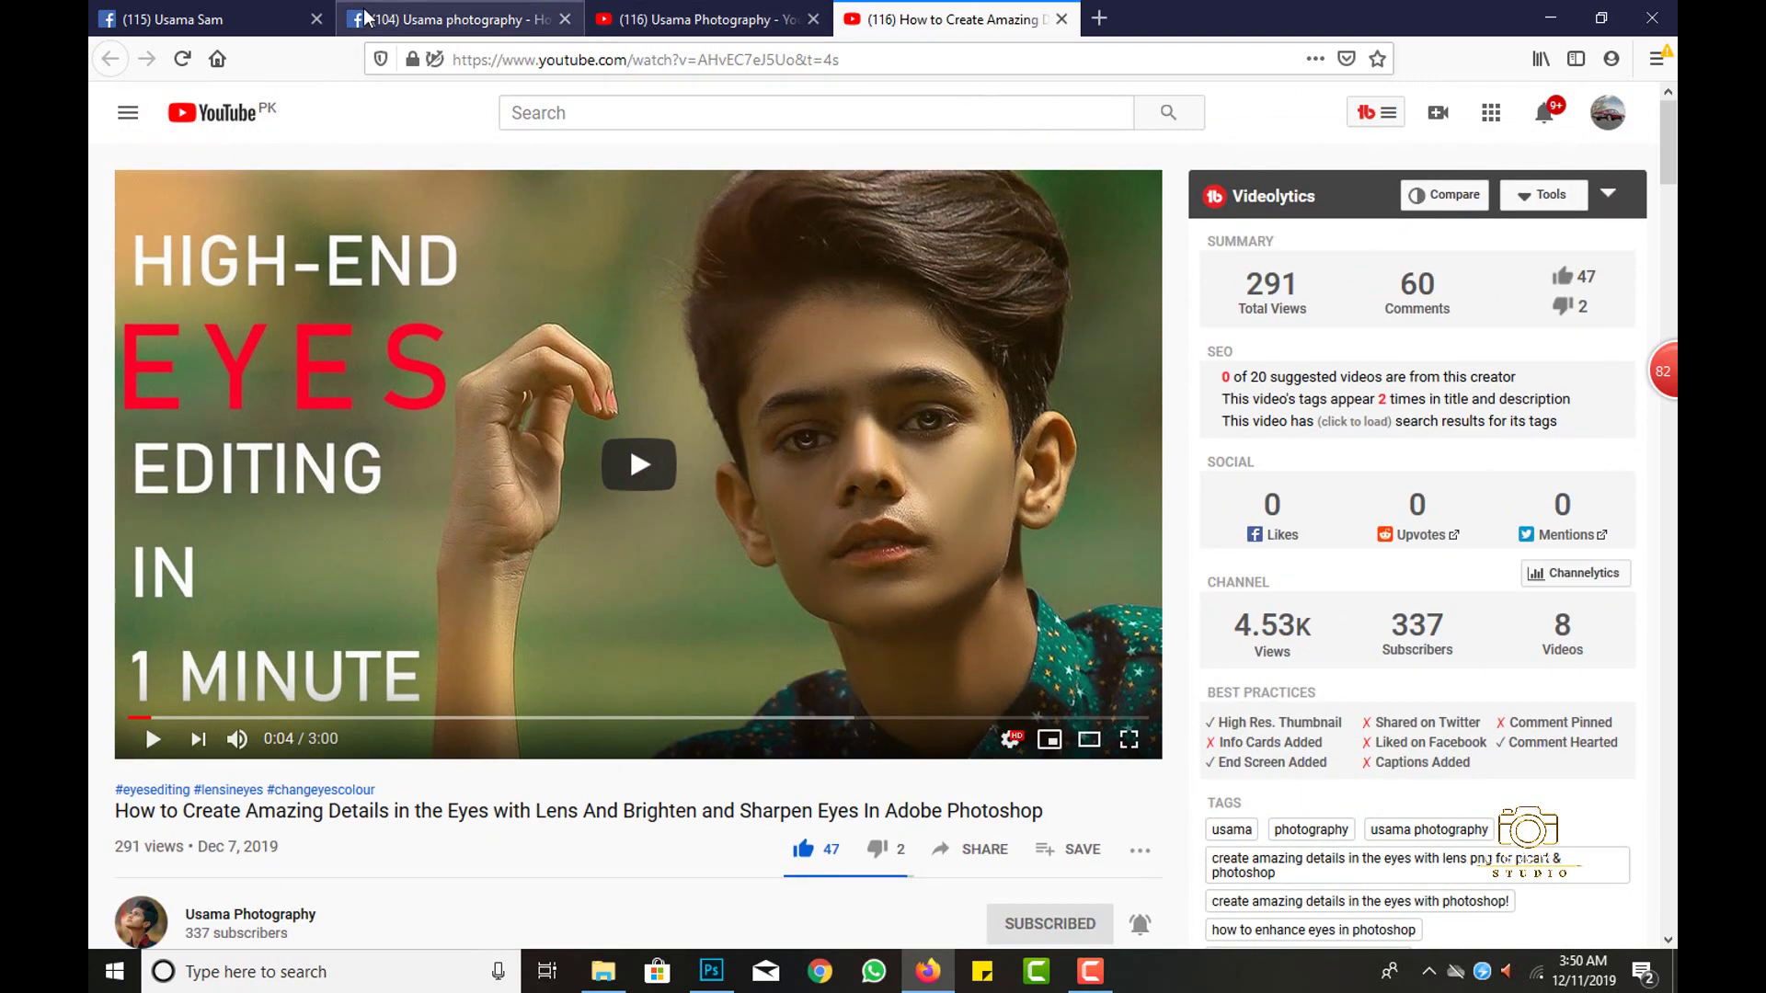
Browse the Facebook profile and photography pages.
{"action": "left_click", "coordinate": [207, 19]}
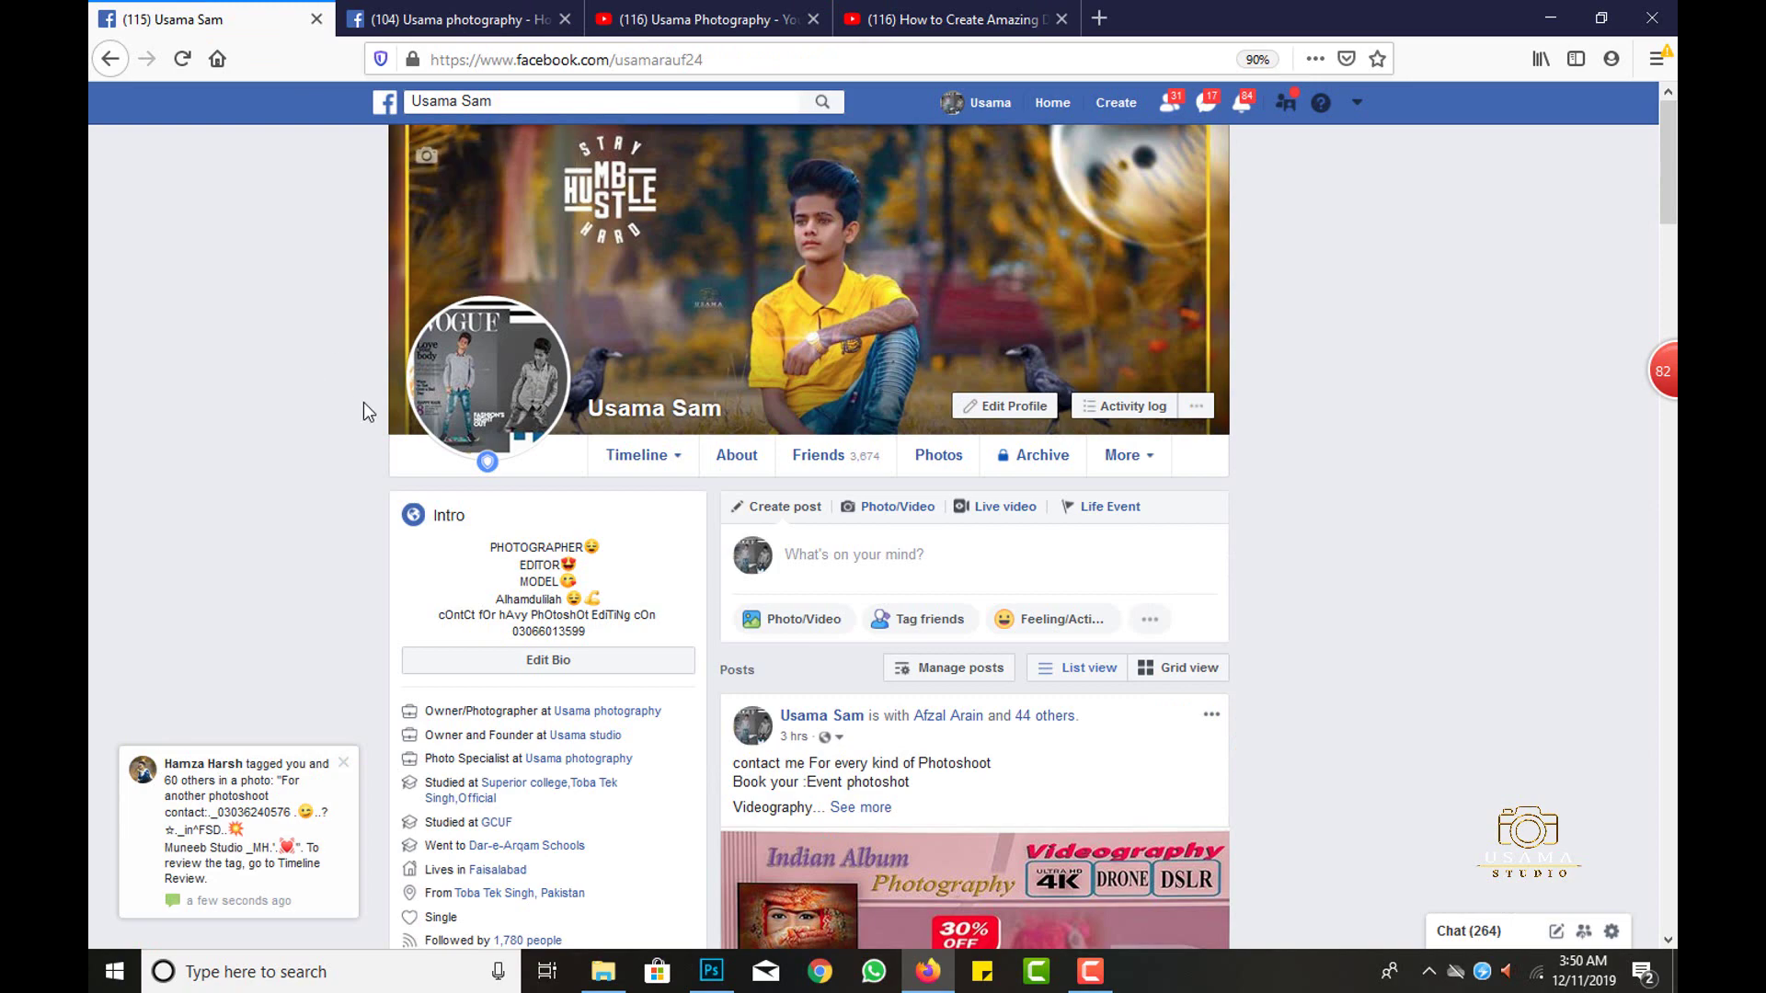
{"action": "scroll", "coordinate": [552, 552], "scroll_direction": "down", "scroll_amount": 3}
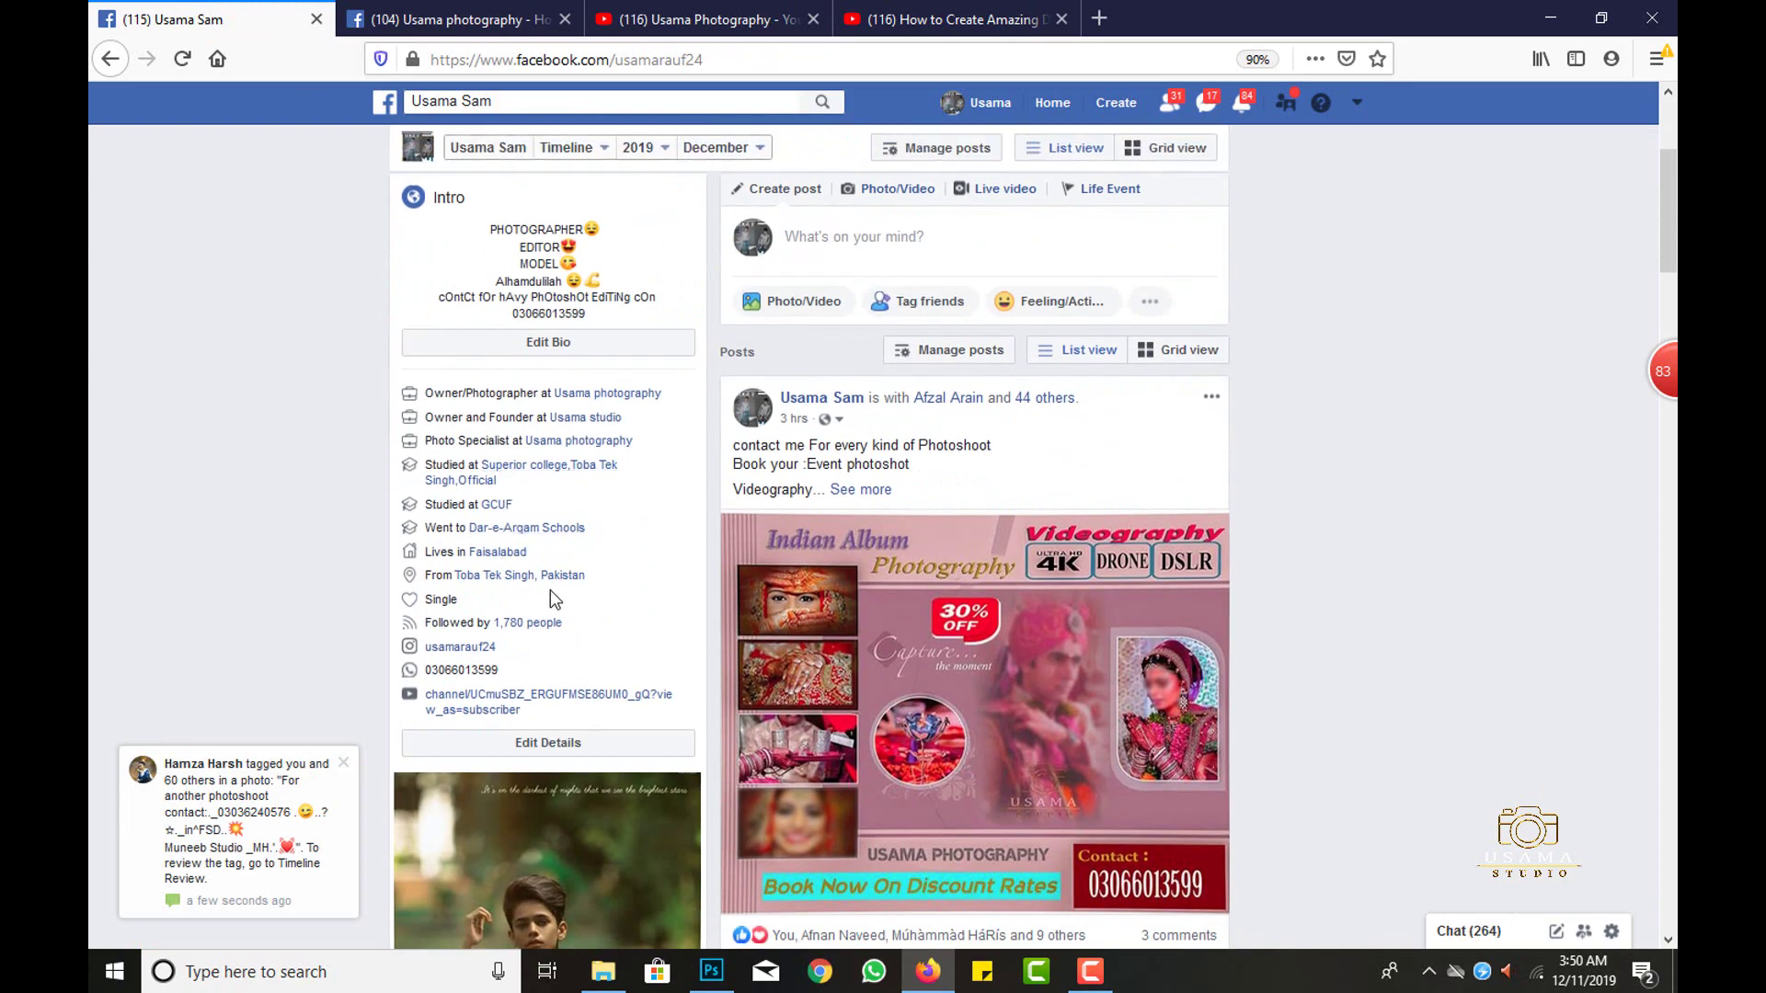
{"action": "scroll", "coordinate": [550, 588], "scroll_direction": "up", "scroll_amount": 3}
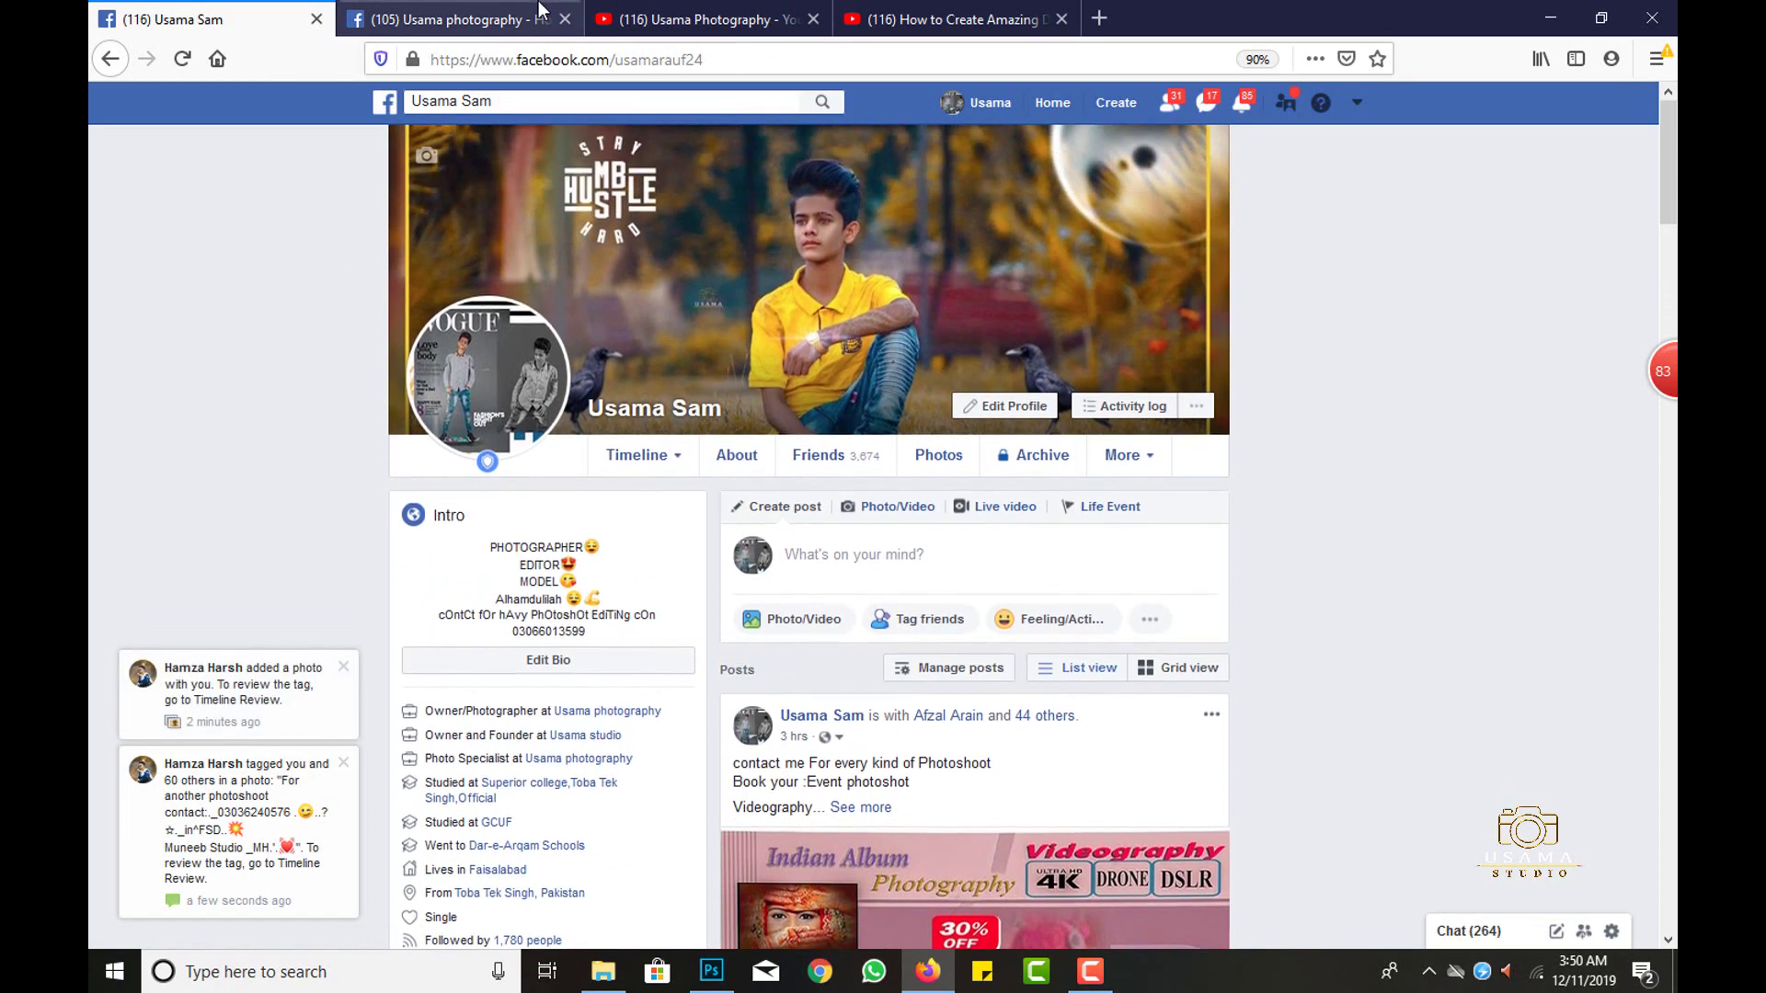
{"action": "left_click", "coordinate": [451, 18]}
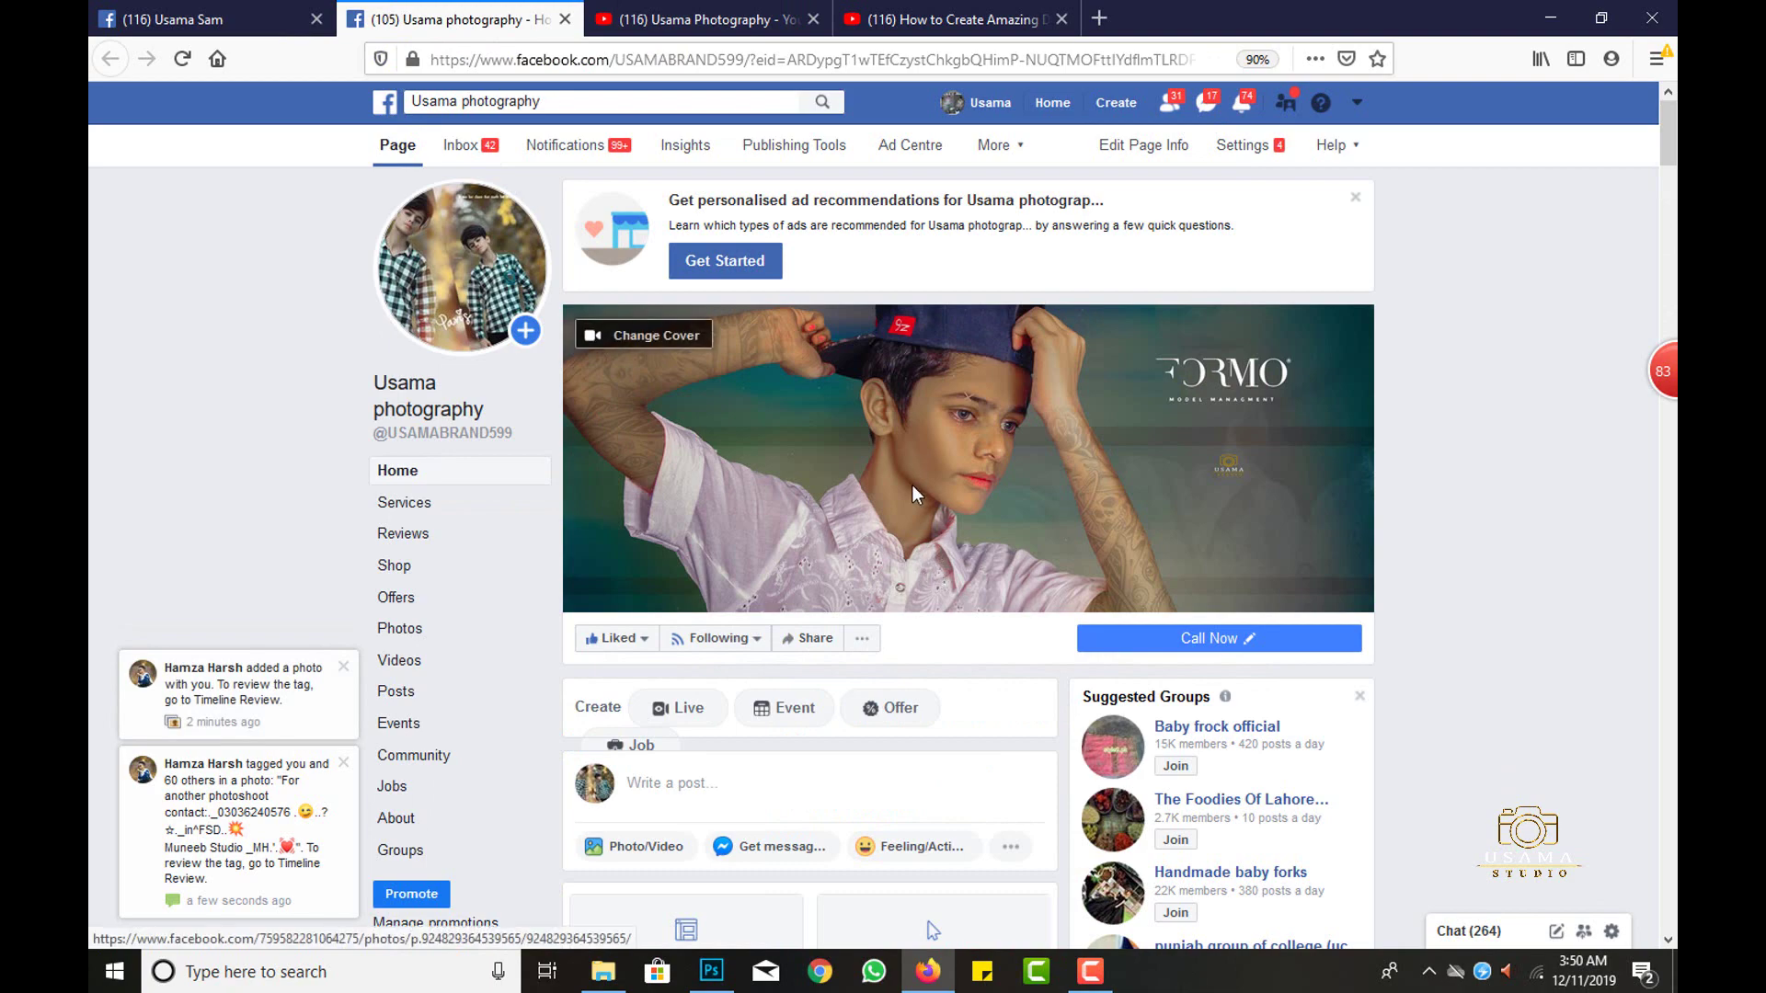
{"action": "scroll", "coordinate": [913, 493], "scroll_direction": "down", "scroll_amount": 4}
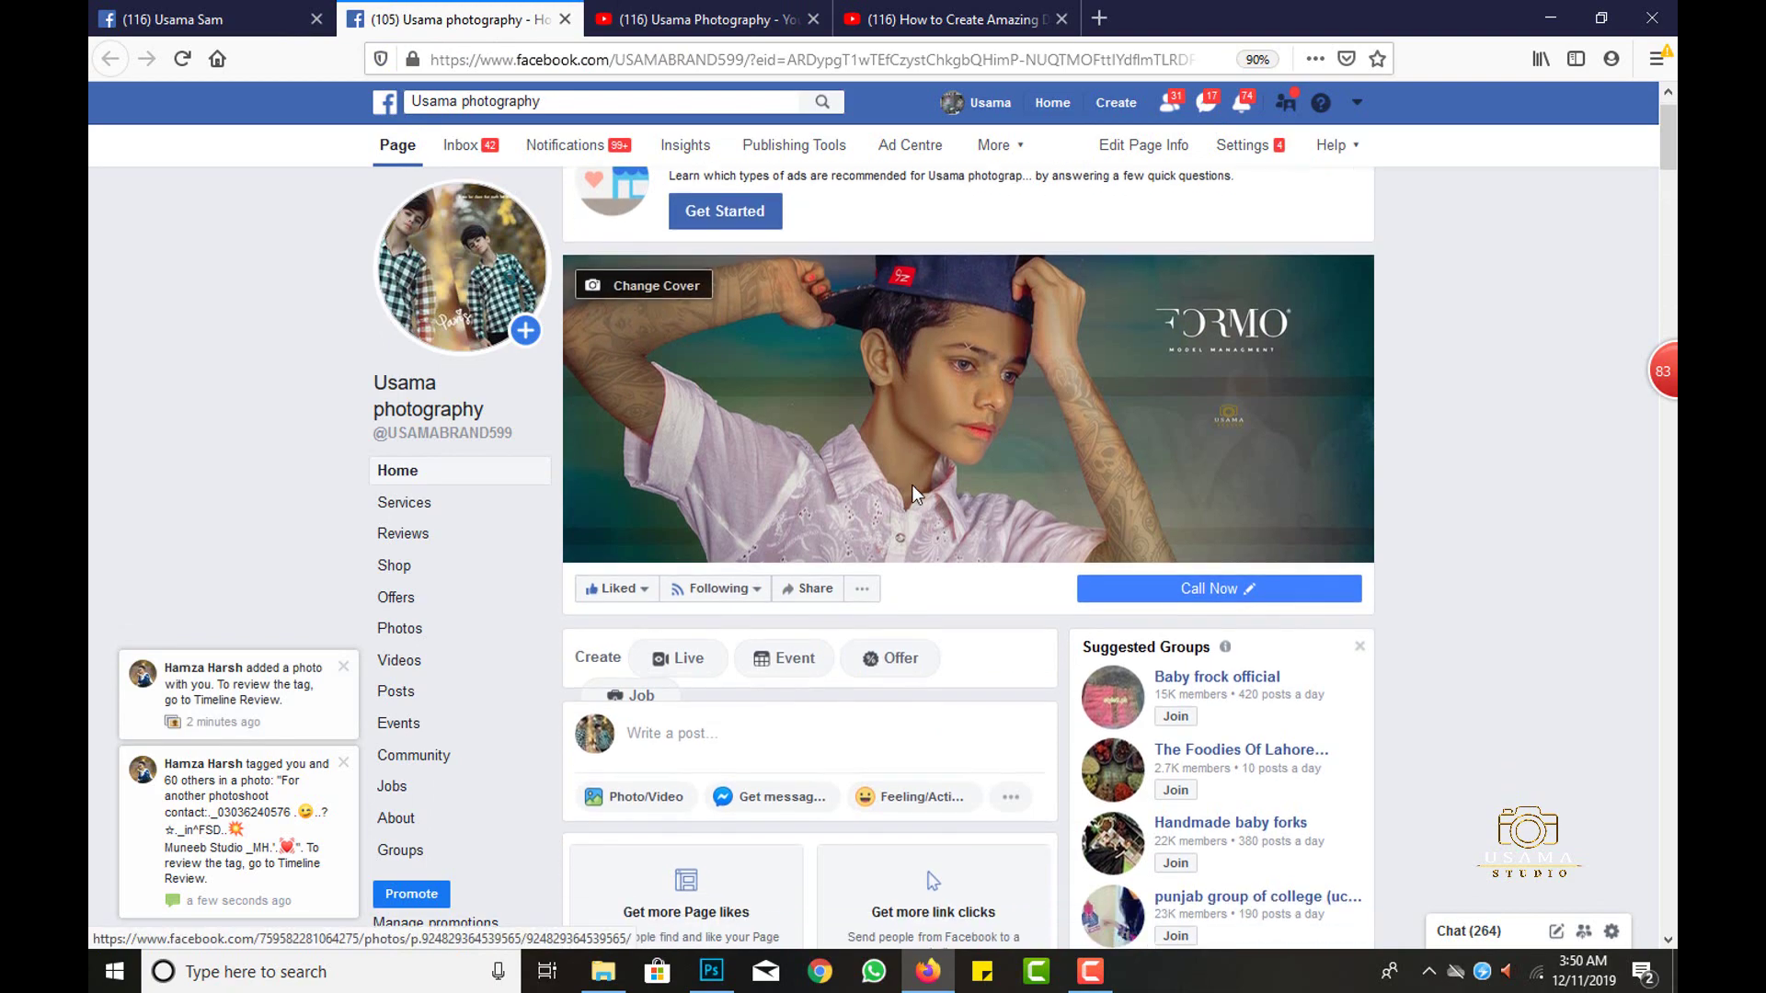
{"action": "scroll", "coordinate": [779, 482], "scroll_direction": "up", "scroll_amount": 1}
{"action": "scroll", "coordinate": [780, 483], "scroll_direction": "down", "scroll_amount": 2}
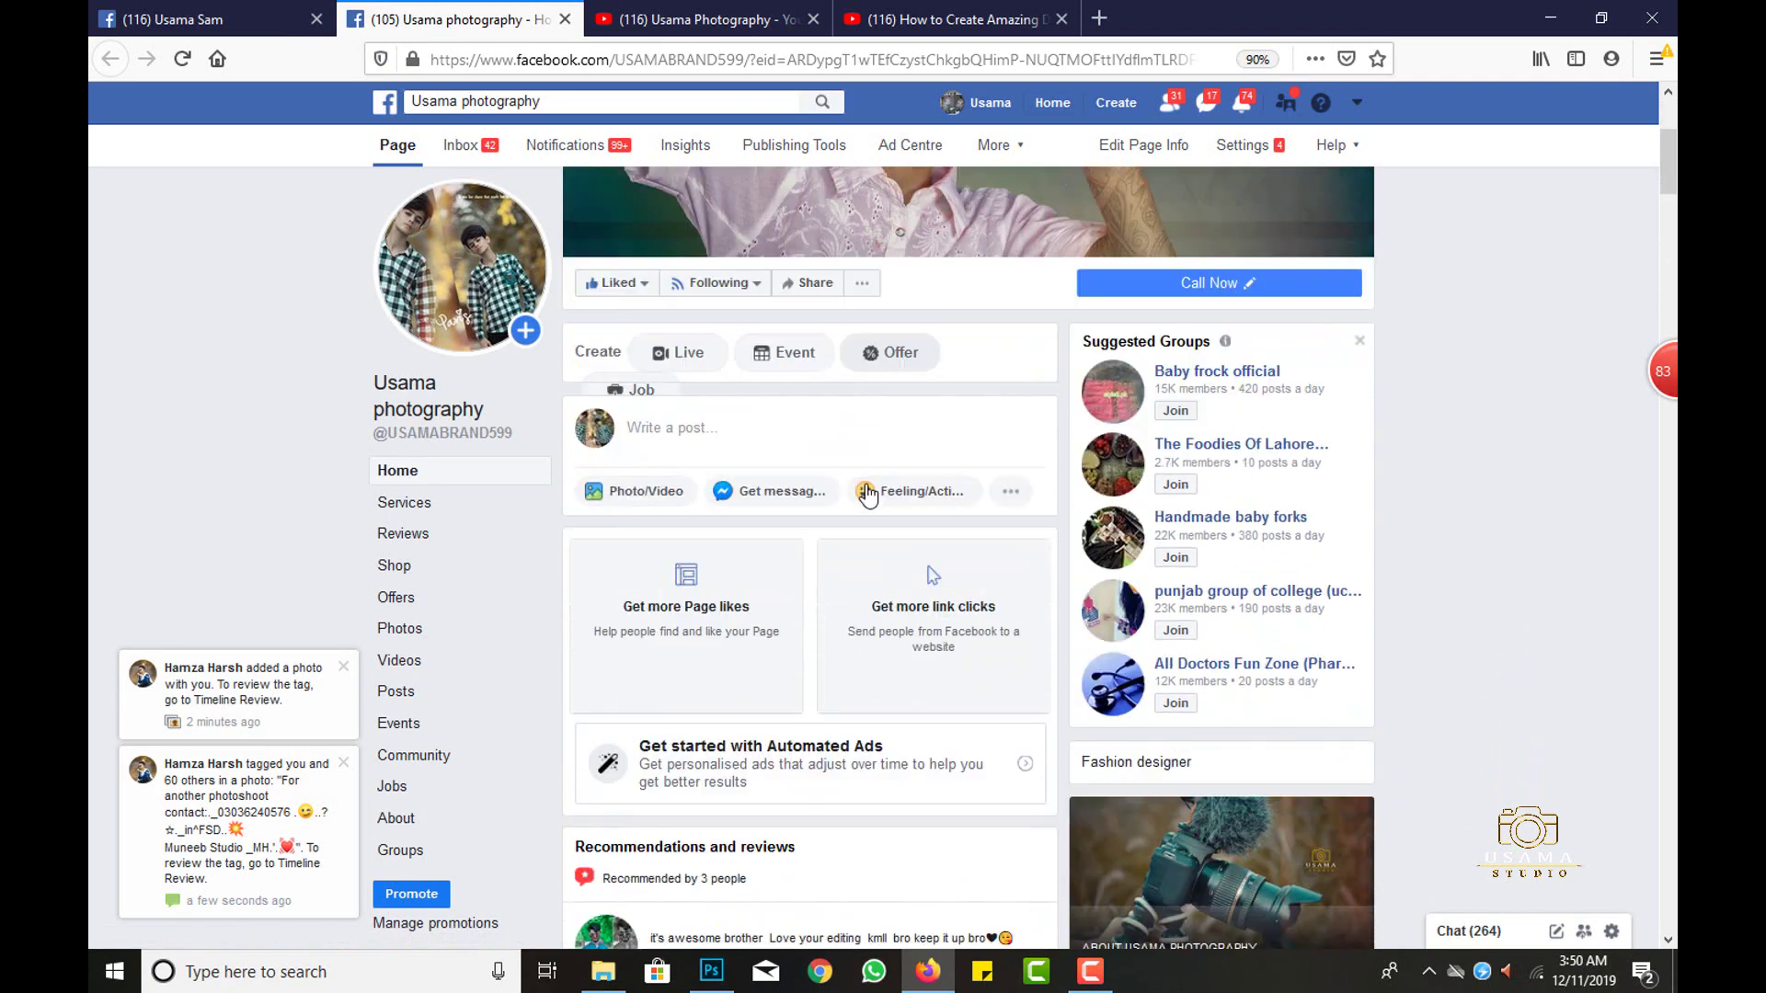
{"action": "scroll", "coordinate": [864, 484], "scroll_direction": "down", "scroll_amount": 3}
{"action": "scroll", "coordinate": [864, 483], "scroll_direction": "down", "scroll_amount": 5}
{"action": "scroll", "coordinate": [865, 484], "scroll_direction": "up", "scroll_amount": 4}
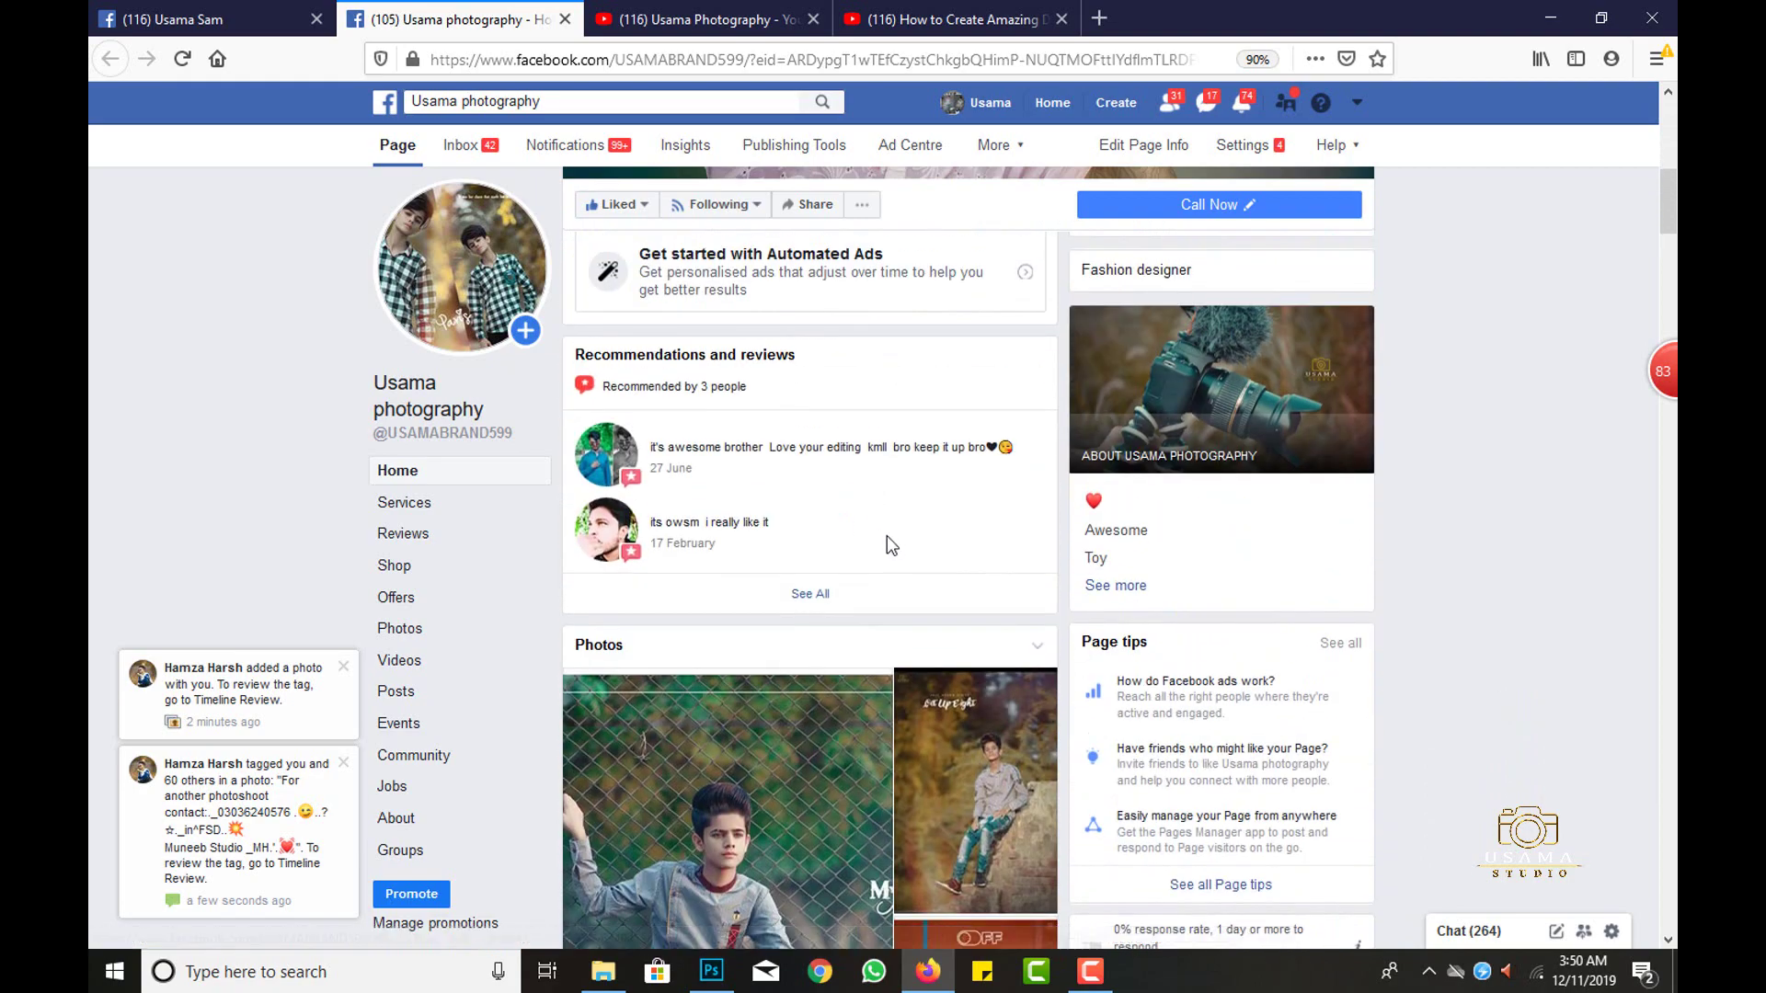
{"action": "scroll", "coordinate": [886, 536], "scroll_direction": "down", "scroll_amount": 5}
{"action": "scroll", "coordinate": [887, 535], "scroll_direction": "down", "scroll_amount": 3}
{"action": "scroll", "coordinate": [886, 536], "scroll_direction": "down", "scroll_amount": 2}
{"action": "scroll", "coordinate": [887, 545], "scroll_direction": "up", "scroll_amount": 4}
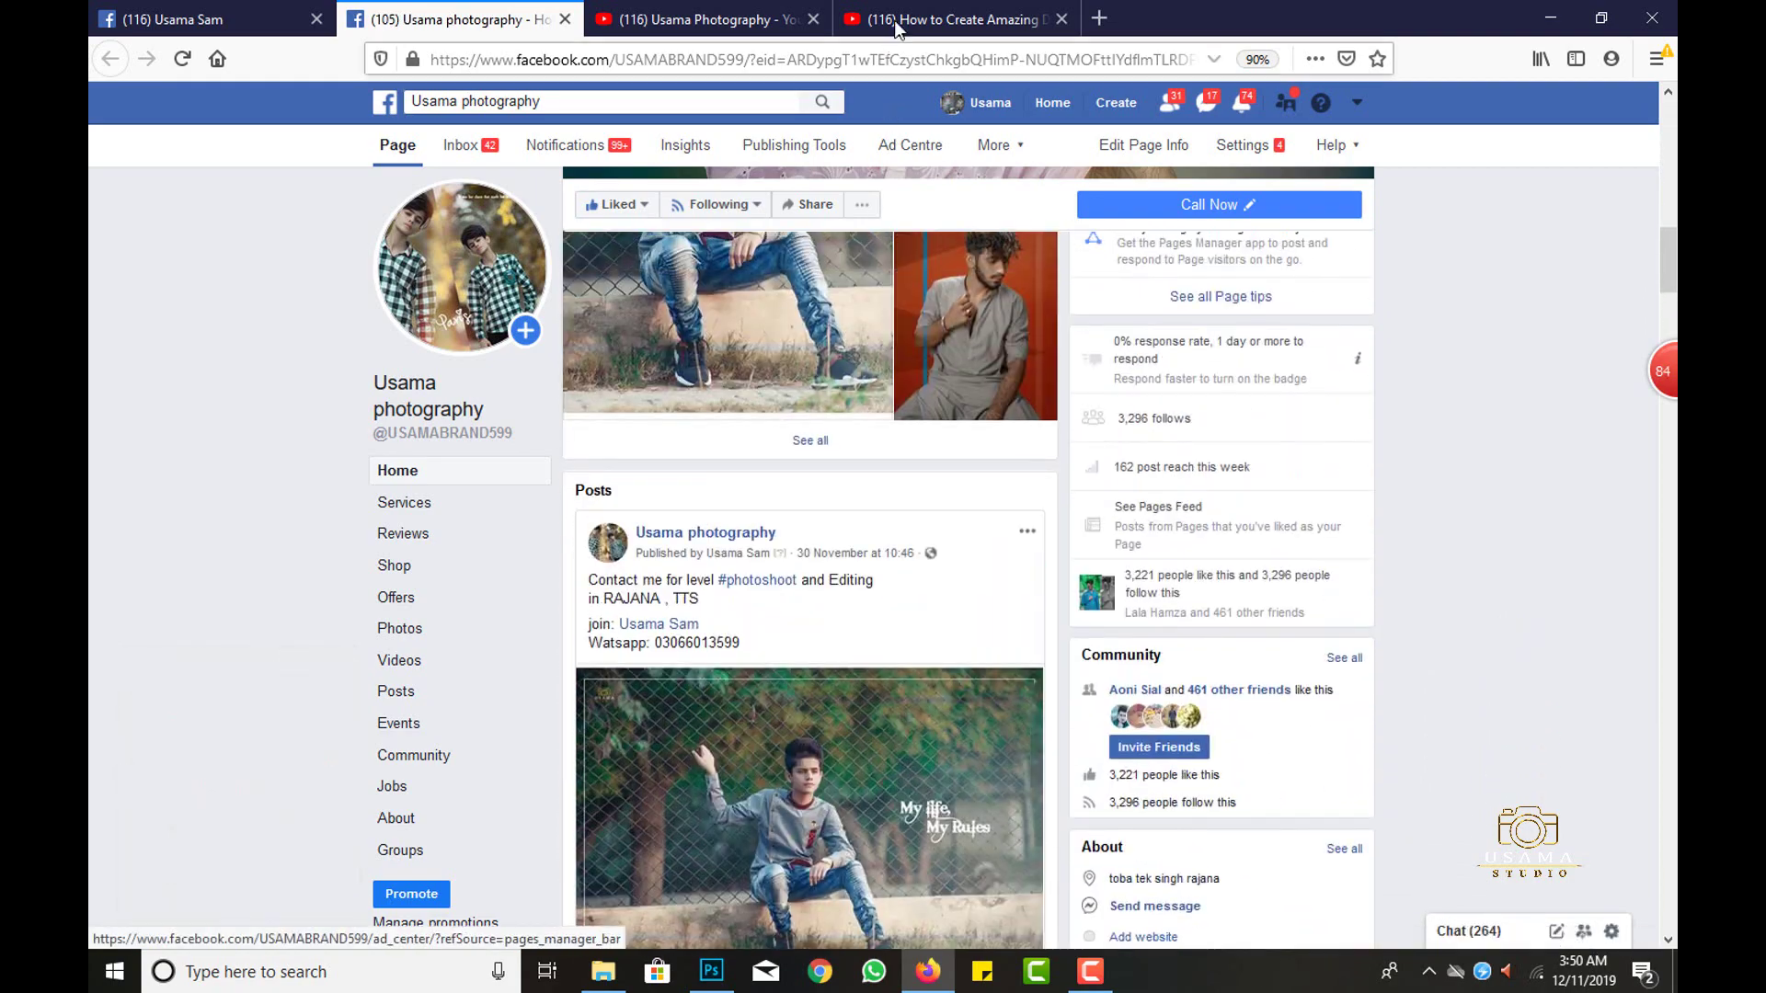
Minimize Firefox and open IMG_7231.JPG copy from New folder (9) in Photoshop.
{"action": "left_click", "coordinate": [940, 26]}
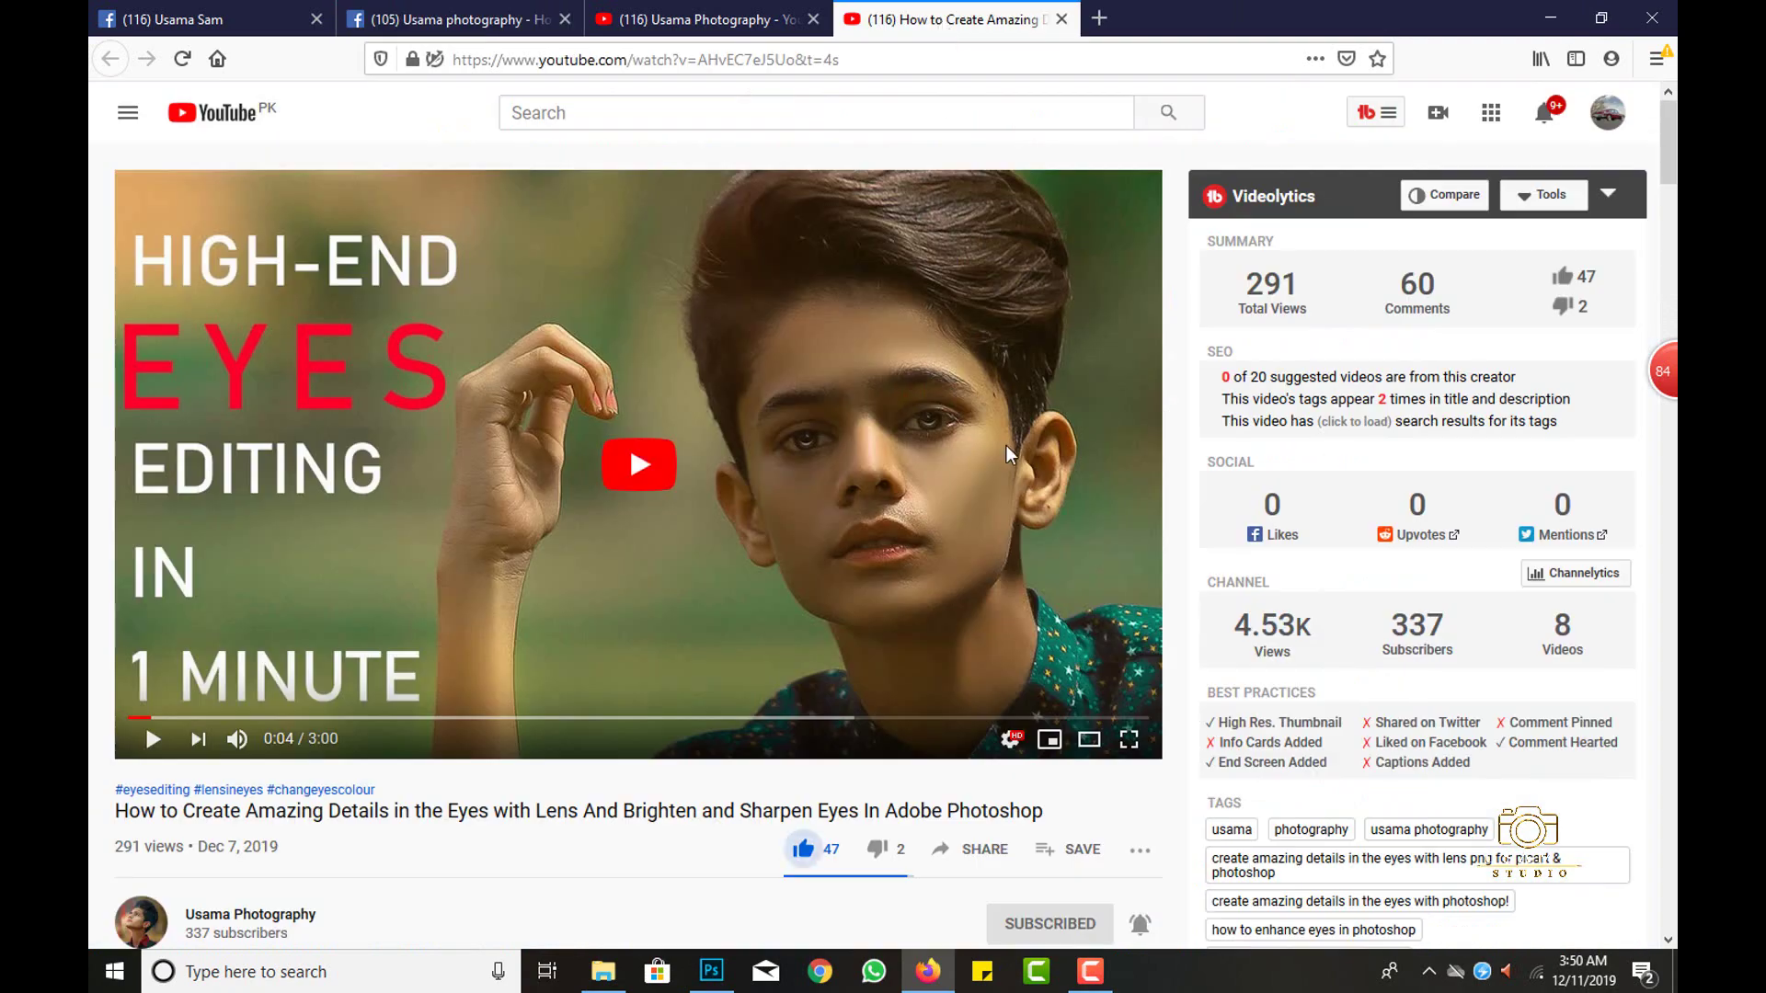
{"action": "left_click", "coordinate": [1550, 17]}
{"action": "right_click", "coordinate": [757, 227]}
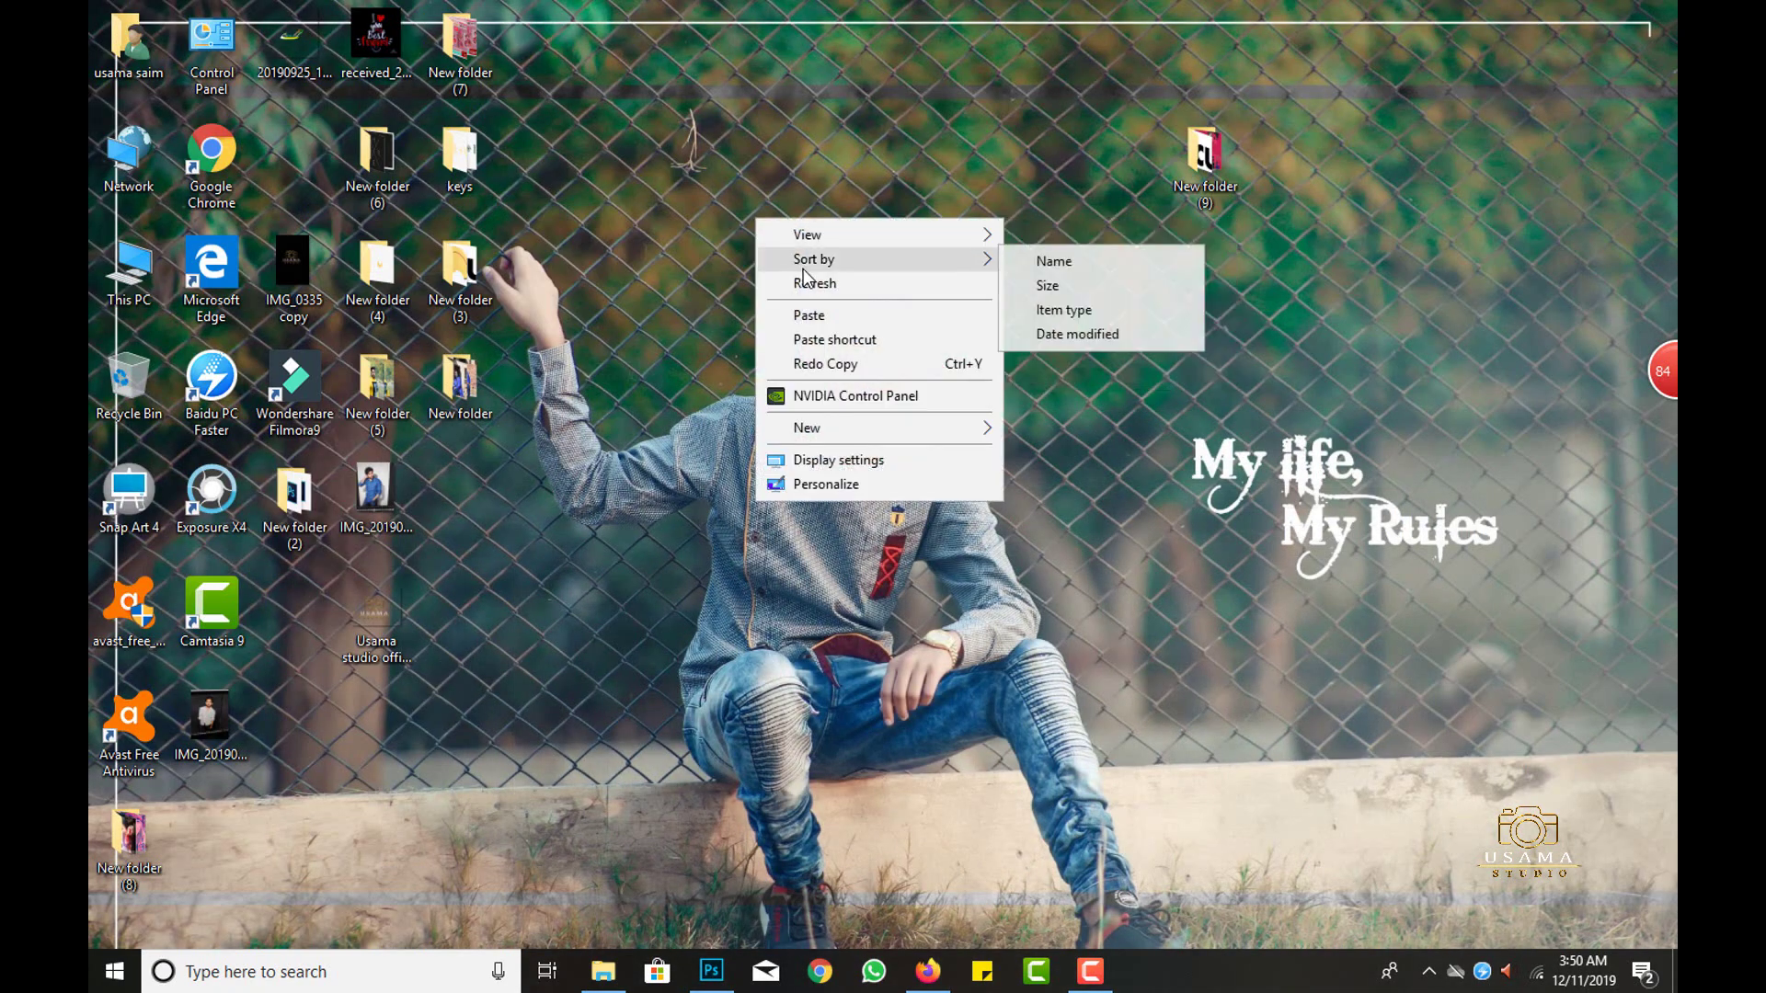
{"action": "double_click", "coordinate": [1205, 156]}
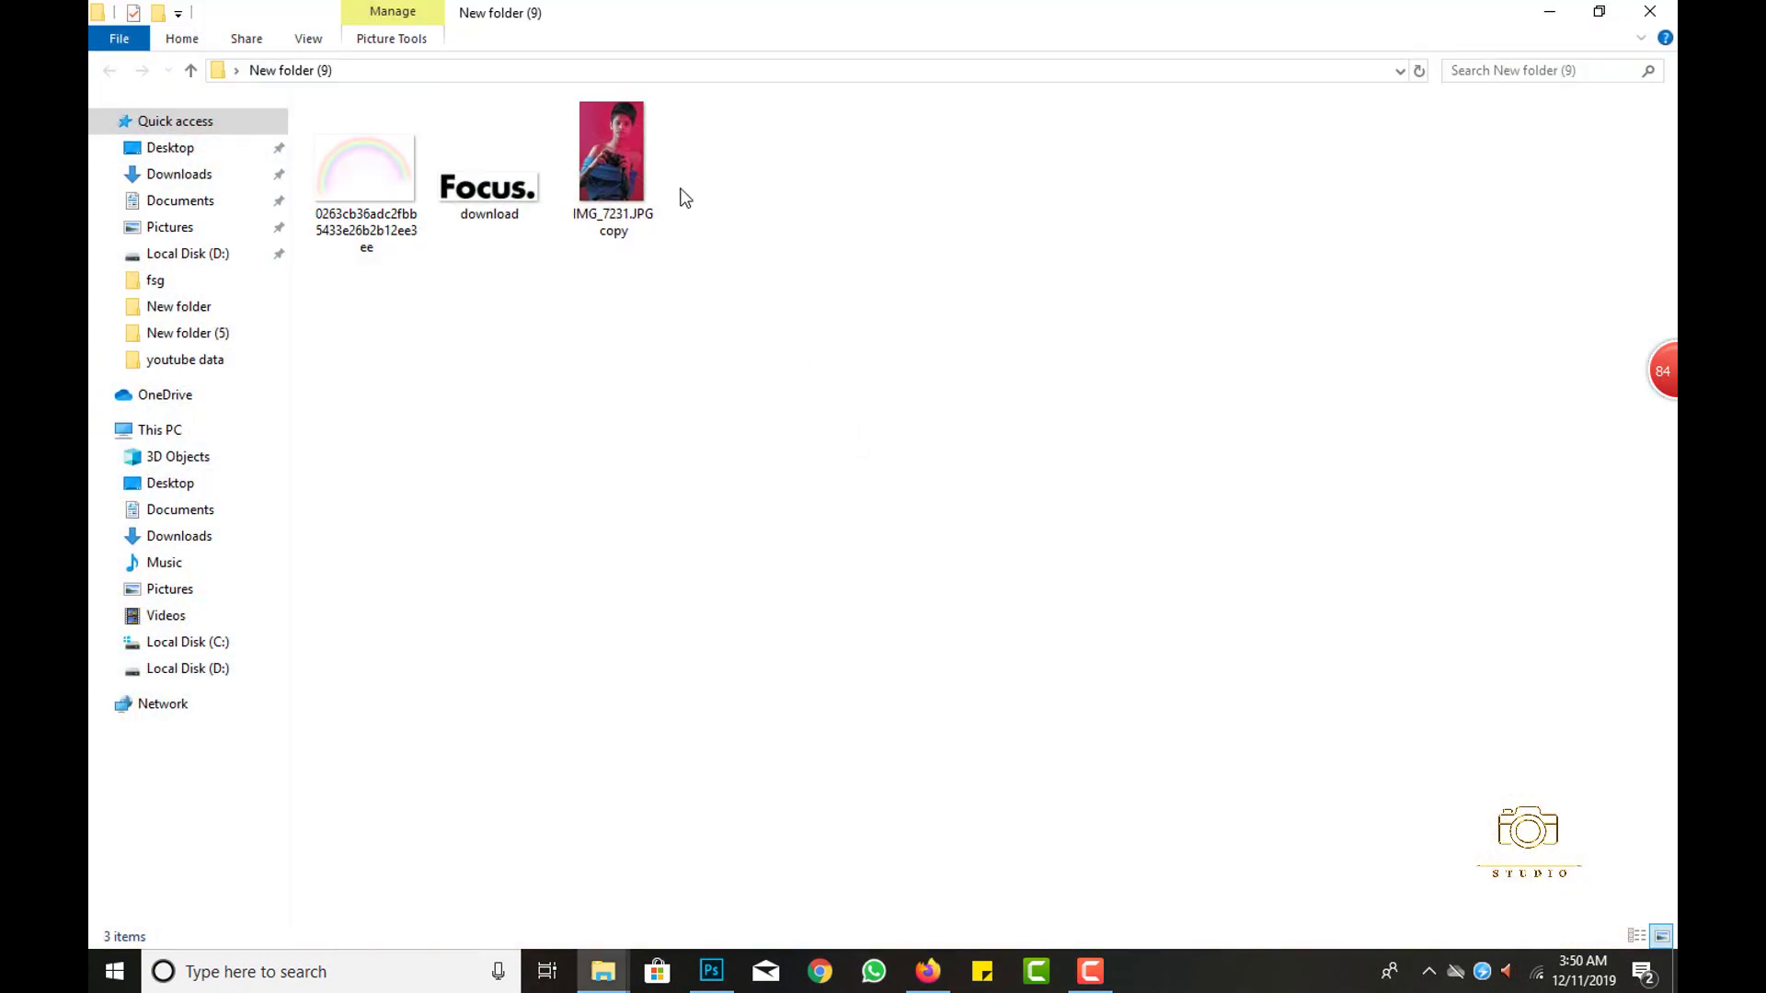
{"action": "mouse_move", "coordinate": [644, 184]}
{"action": "left_mouse_down"}
{"action": "mouse_move", "coordinate": [717, 976]}
{"action": "mouse_move", "coordinate": [666, 408]}
{"action": "left_mouse_up"}
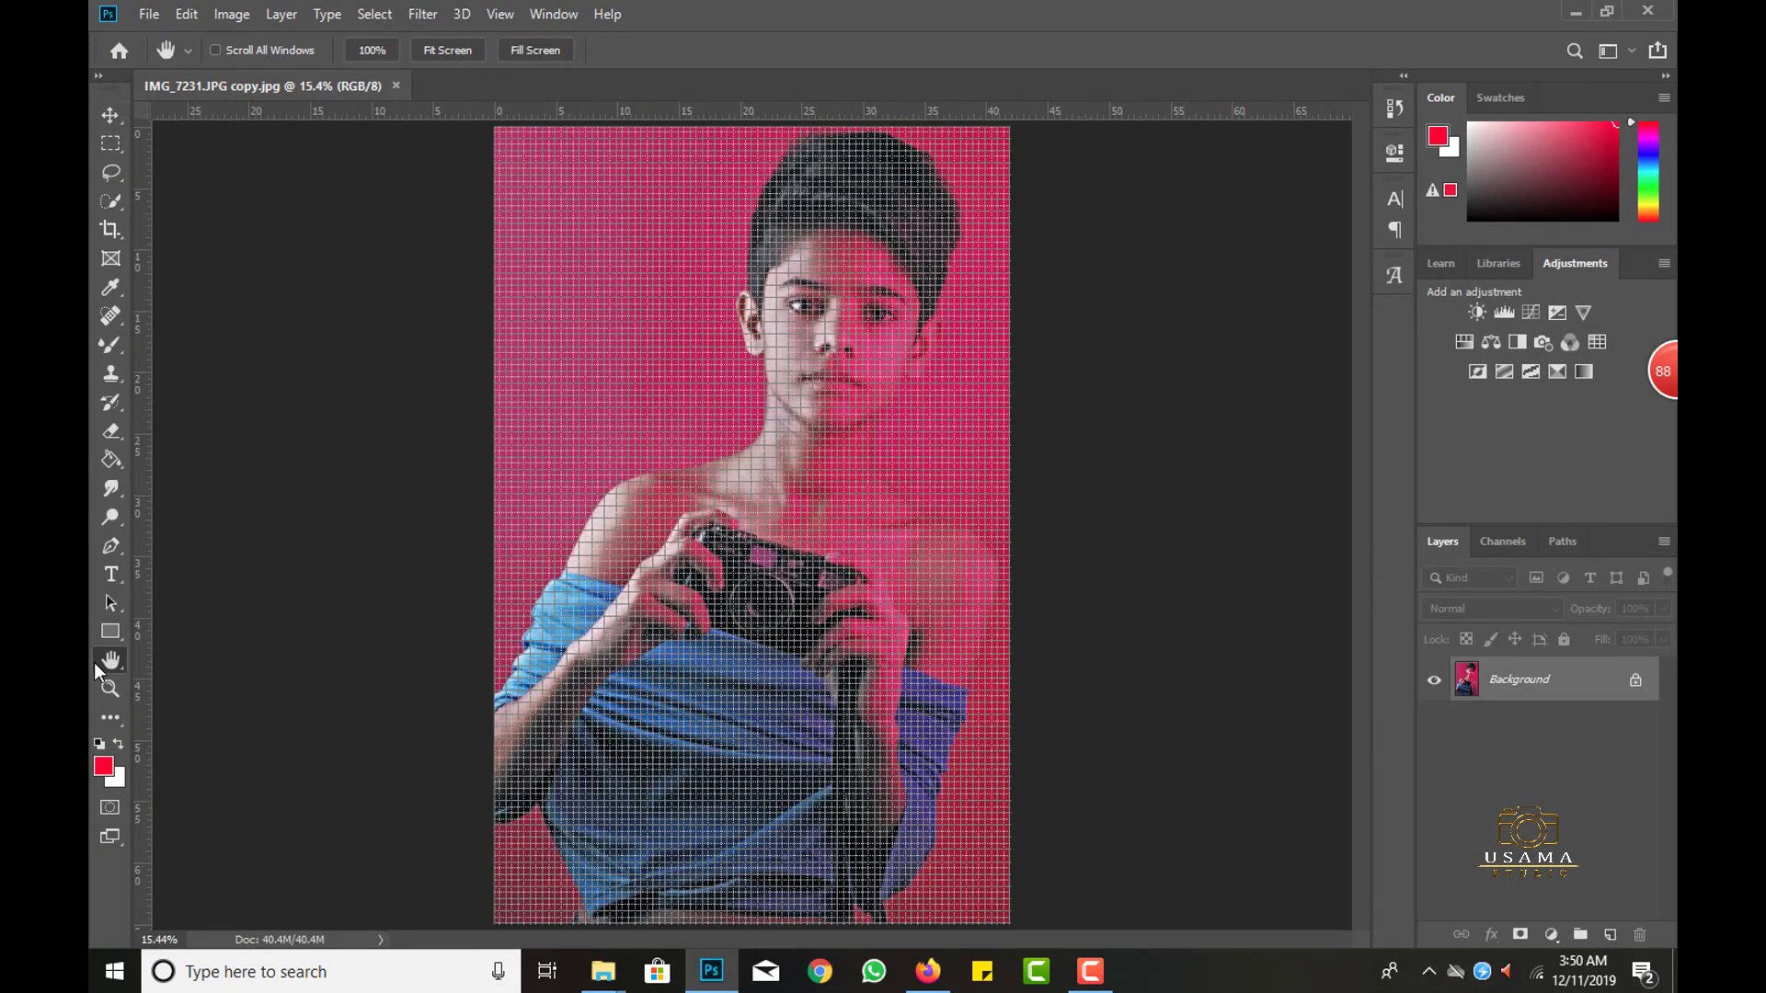
Fit the portrait on screen, duplicate it as Layer 1 and launch the Camera Raw filter.
{"action": "scroll", "coordinate": [837, 384], "scroll_direction": "up", "scroll_amount": 3}
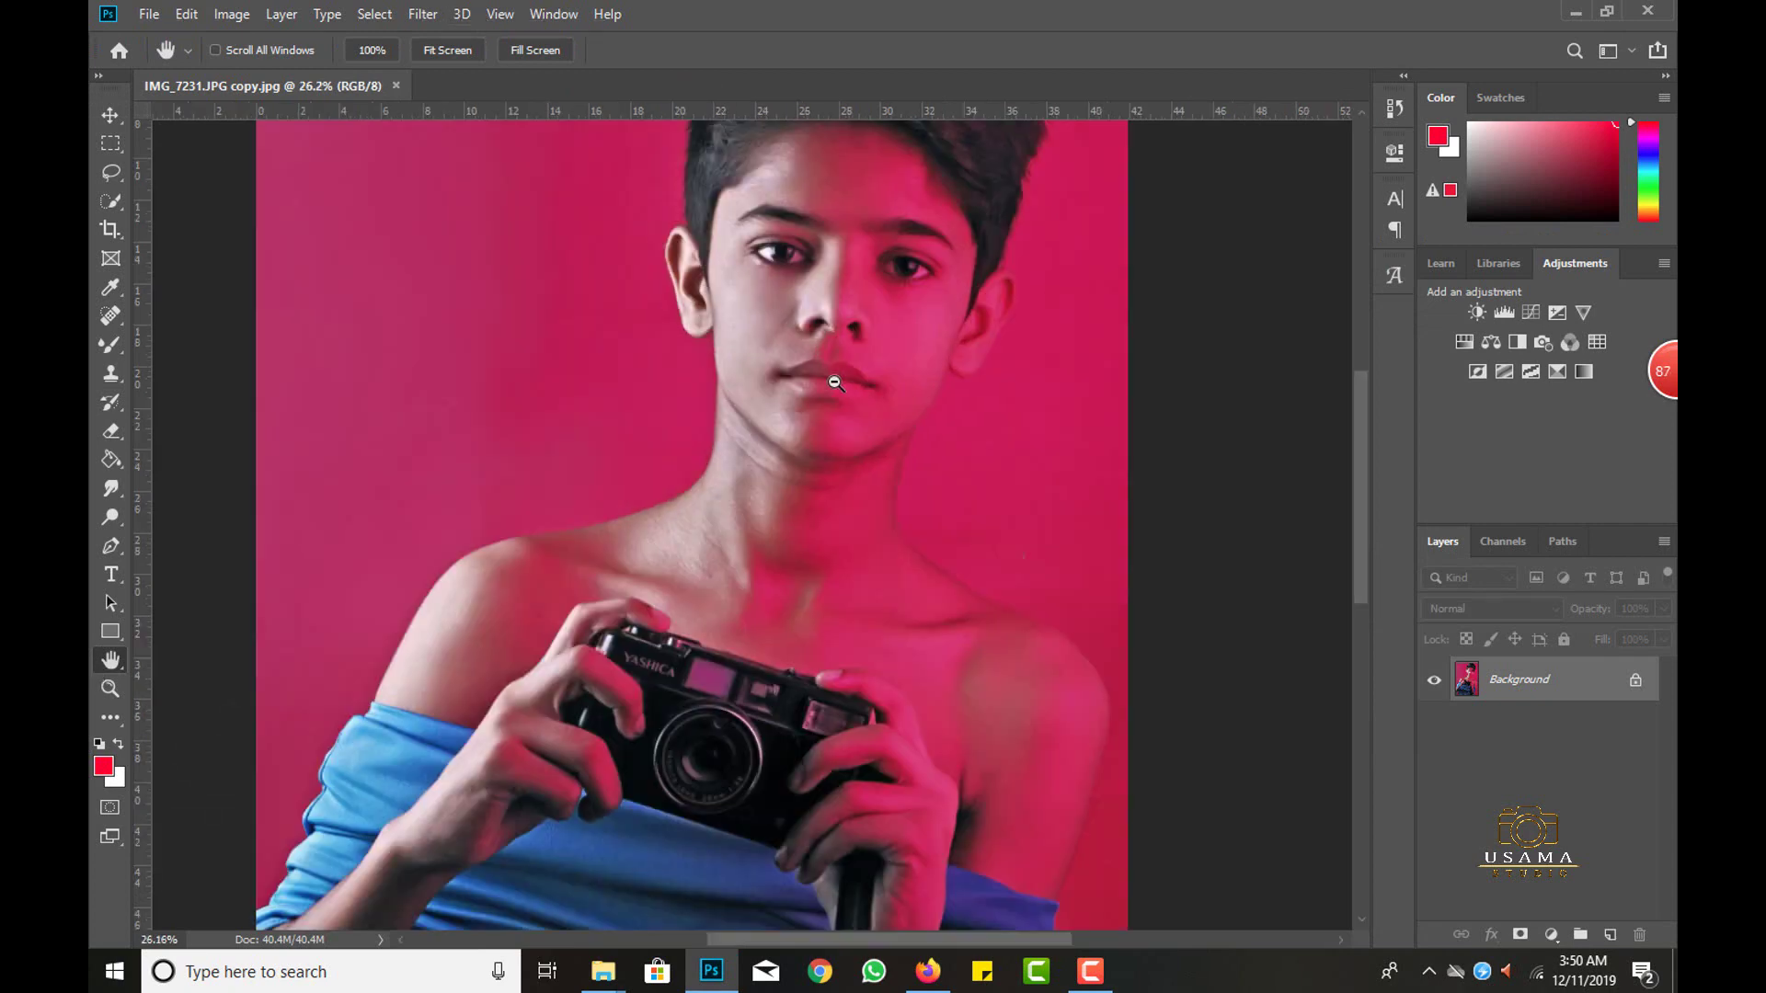
{"action": "scroll", "coordinate": [835, 382], "scroll_direction": "up", "scroll_amount": 3}
{"action": "double_click", "coordinate": [111, 662]}
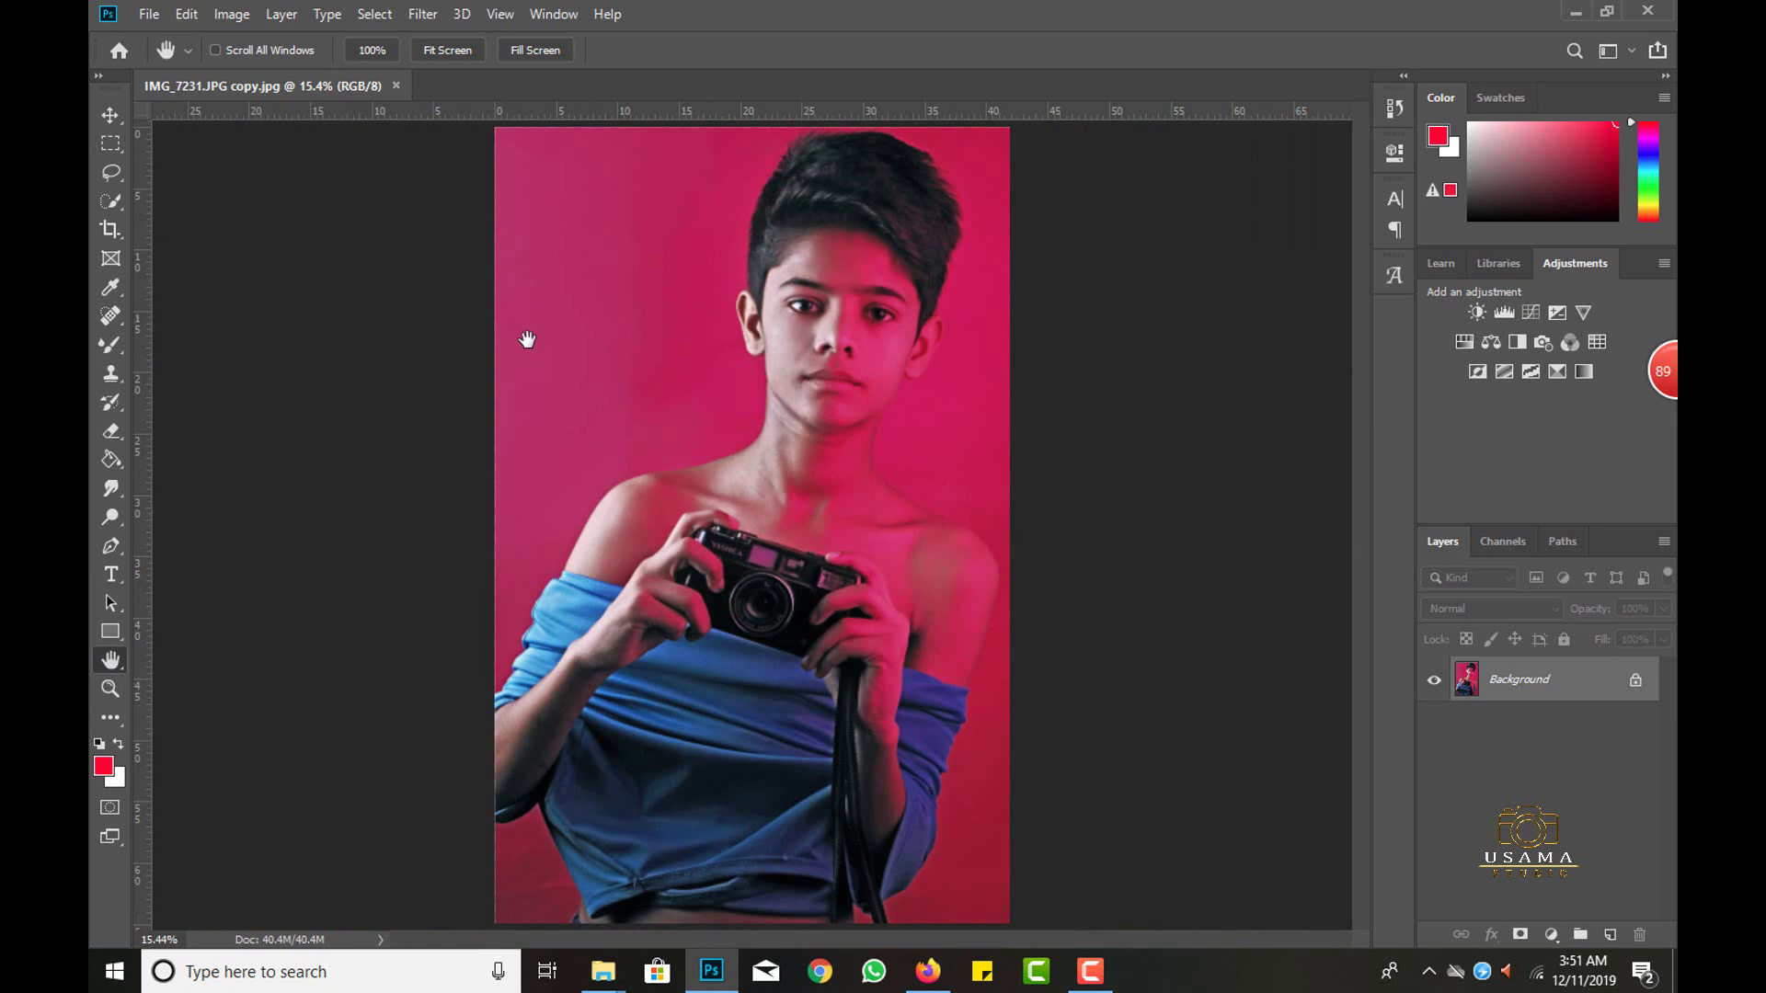
{"action": "key", "text": "ctrl+j"}
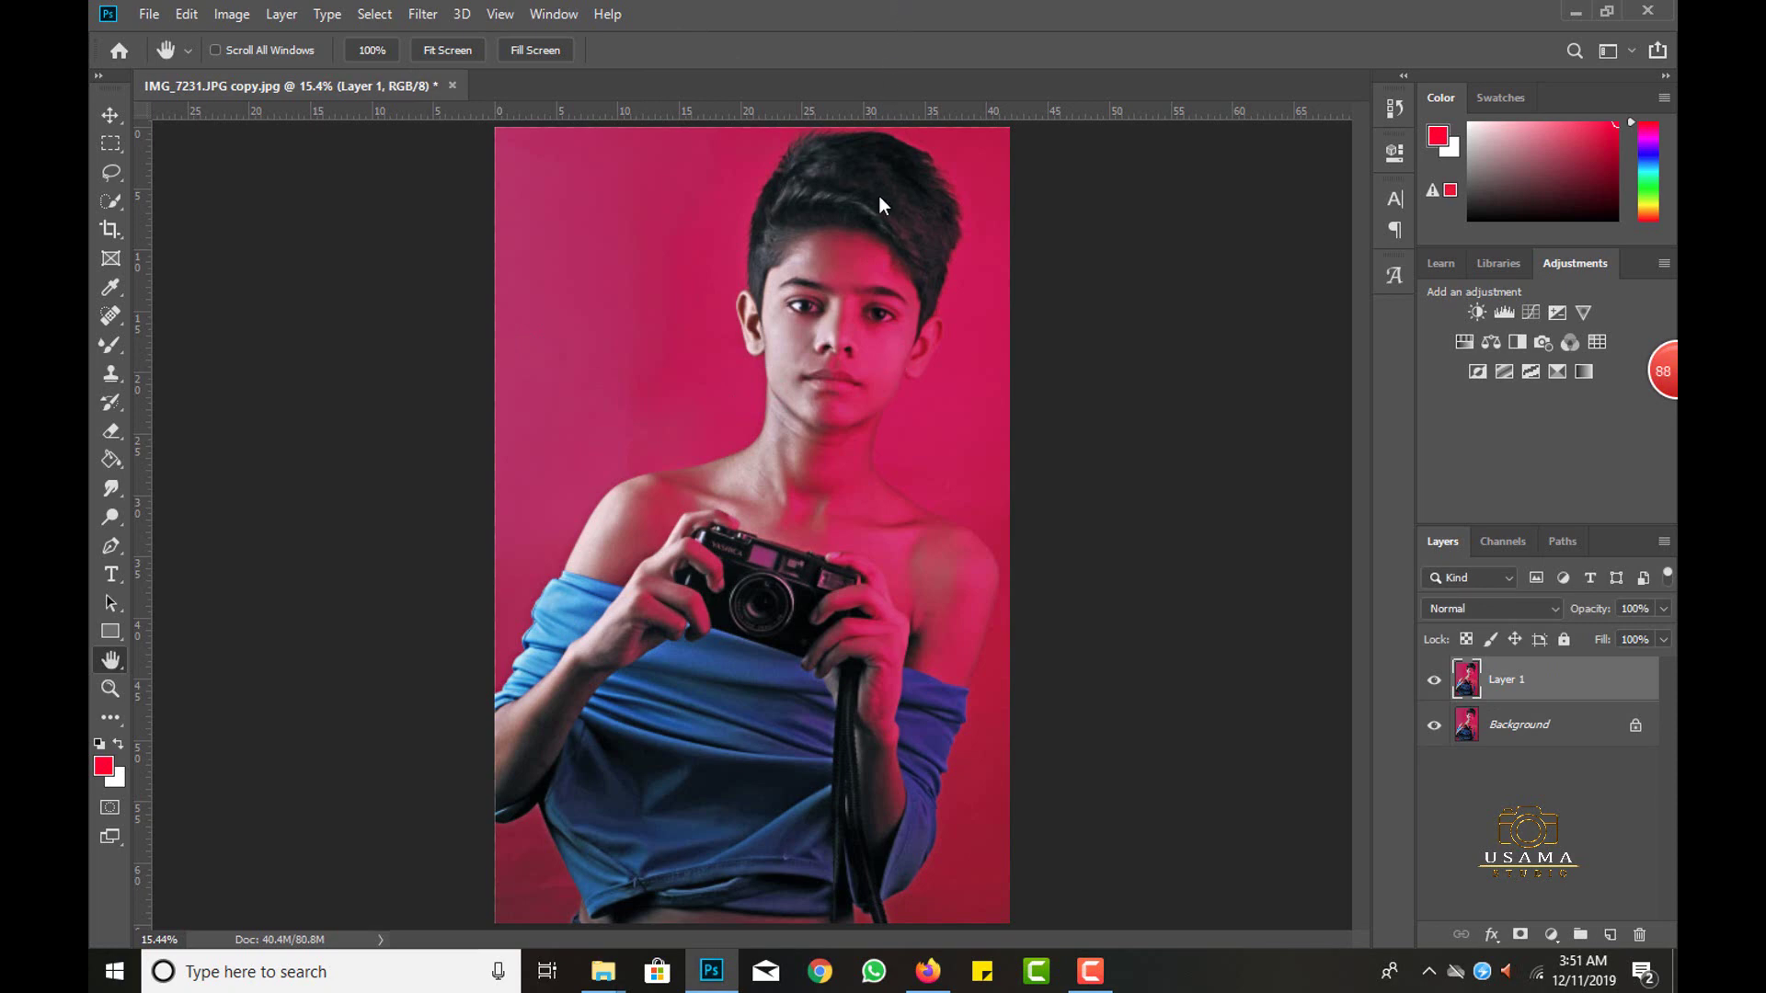
{"action": "key", "text": "ctrl+shift+x"}
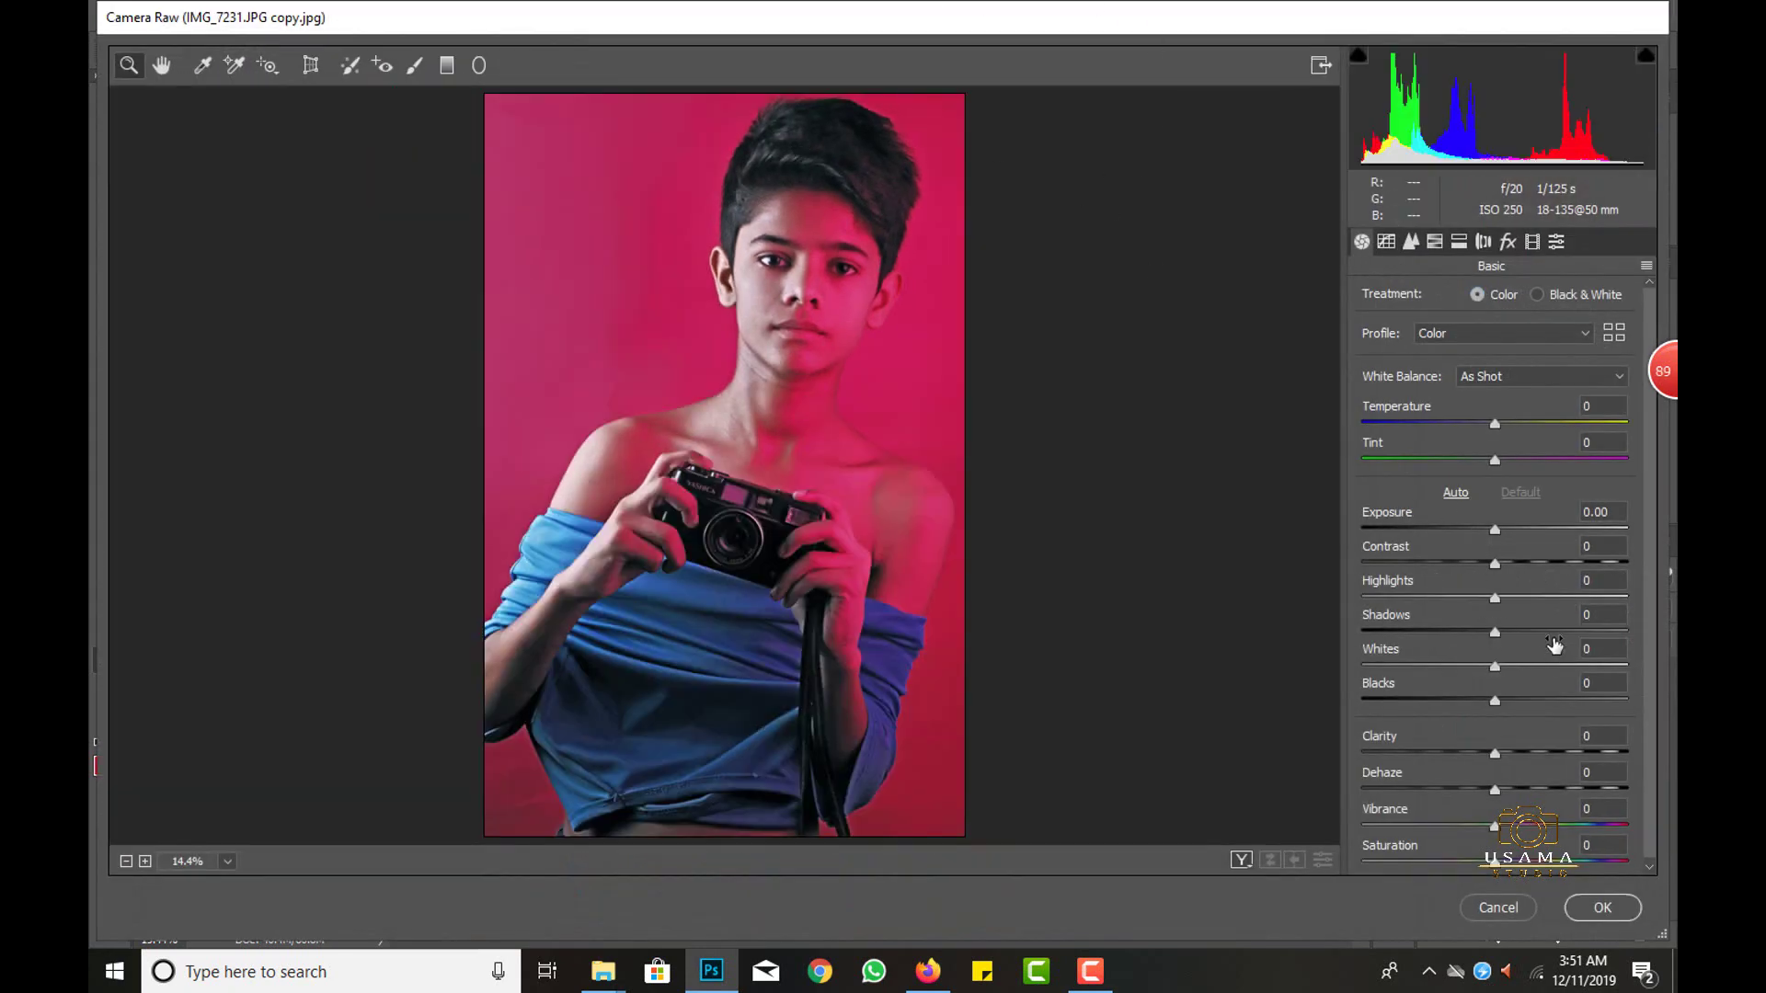
Apply Camera Raw with Highlights −100, Shadows +17, Whites +28 and Blacks +13.
{"action": "mouse_move", "coordinate": [1496, 632]}
{"action": "left_mouse_down"}
{"action": "mouse_move", "coordinate": [1523, 632]}
{"action": "mouse_move", "coordinate": [1444, 598]}
{"action": "mouse_move", "coordinate": [1293, 591]}
{"action": "left_mouse_up"}
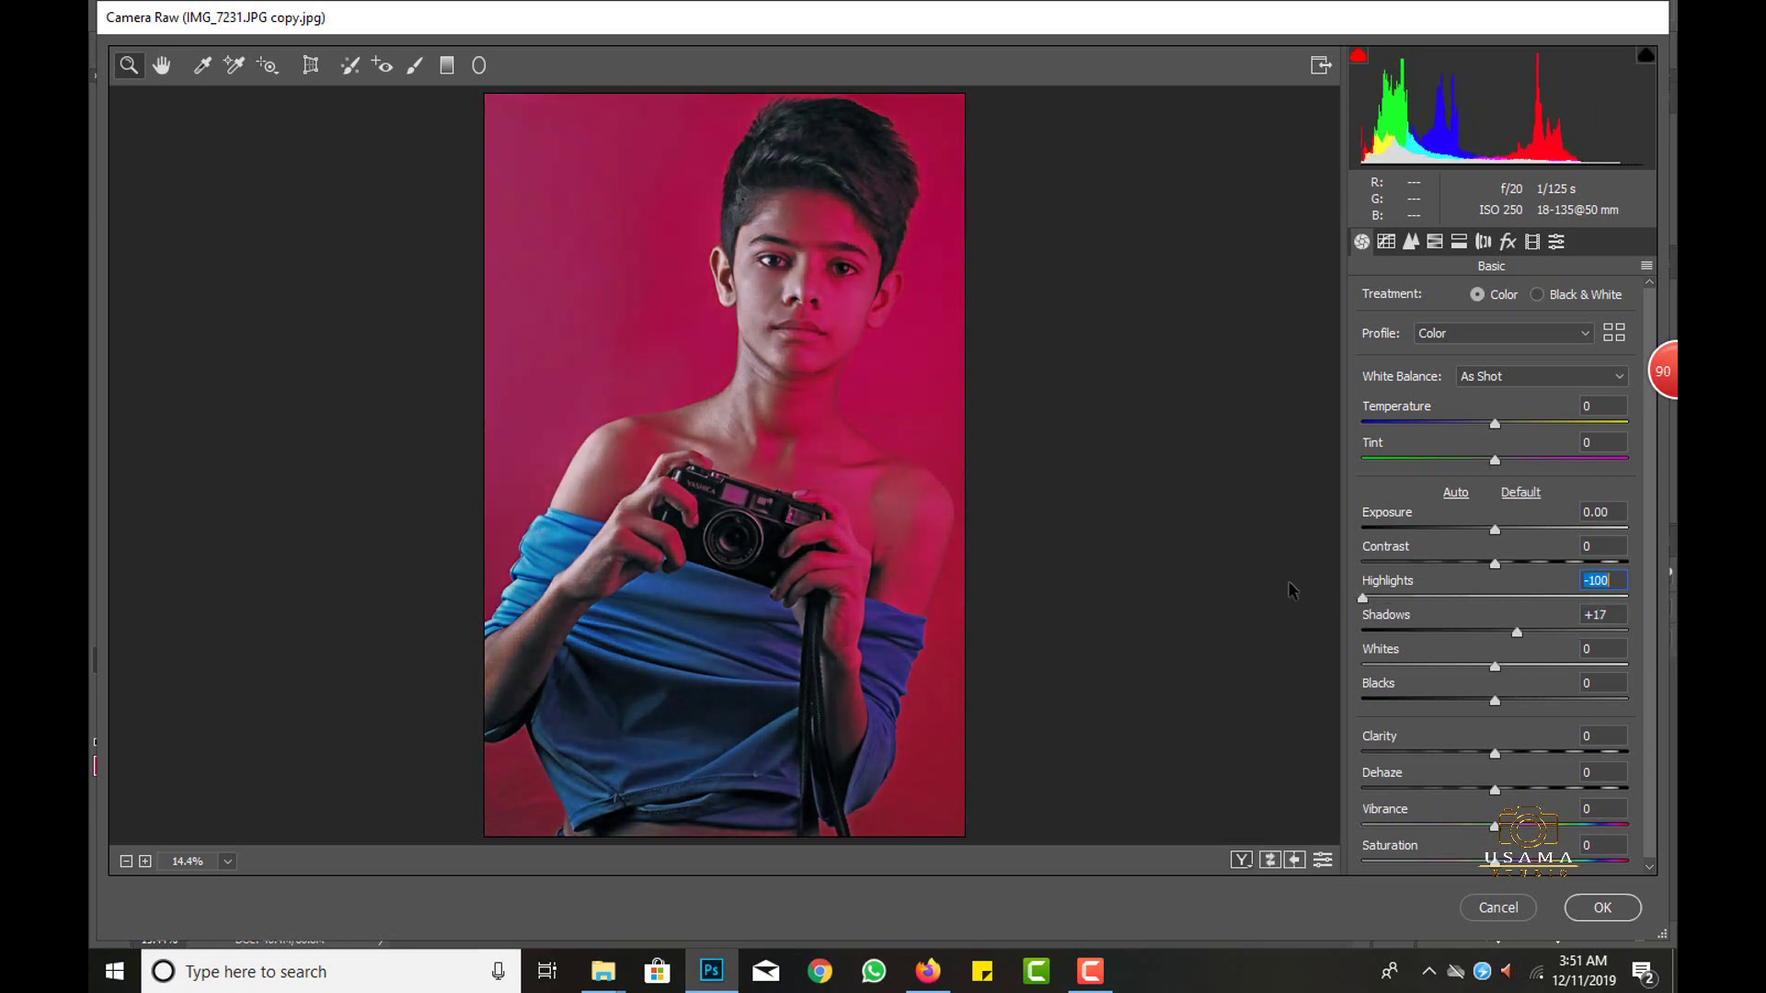
{"action": "left_click", "coordinate": [1532, 666]}
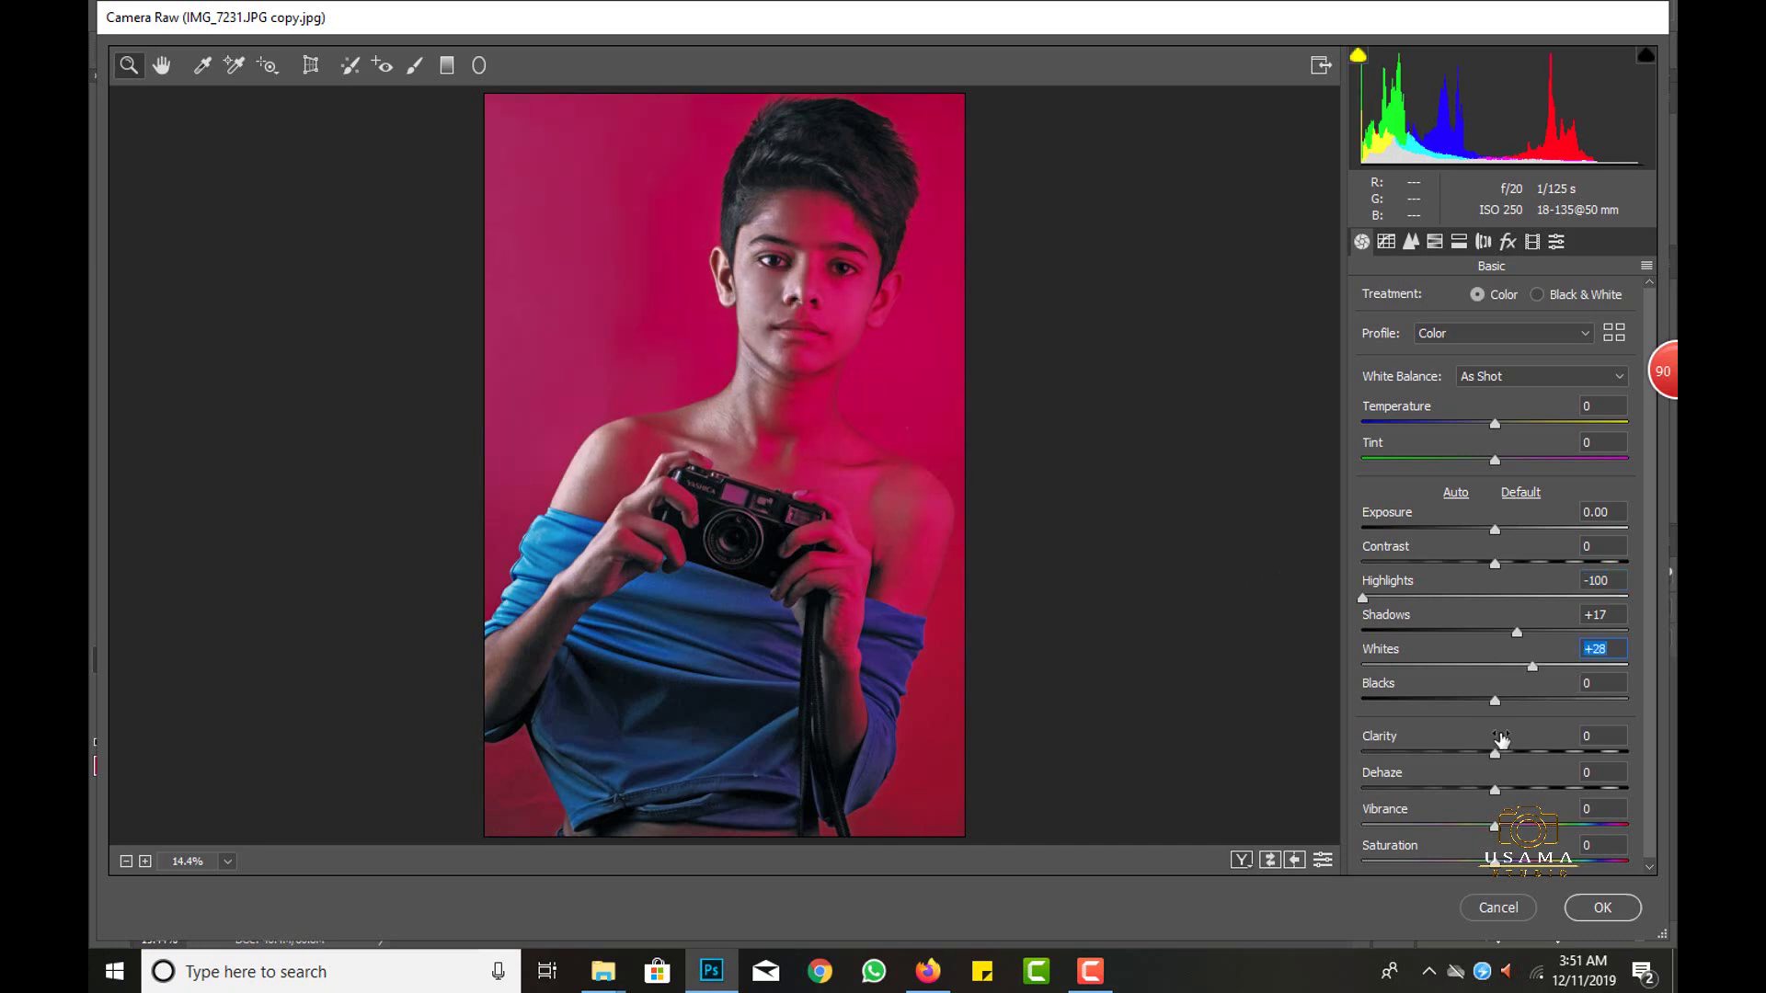
{"action": "left_click", "coordinate": [1517, 701]}
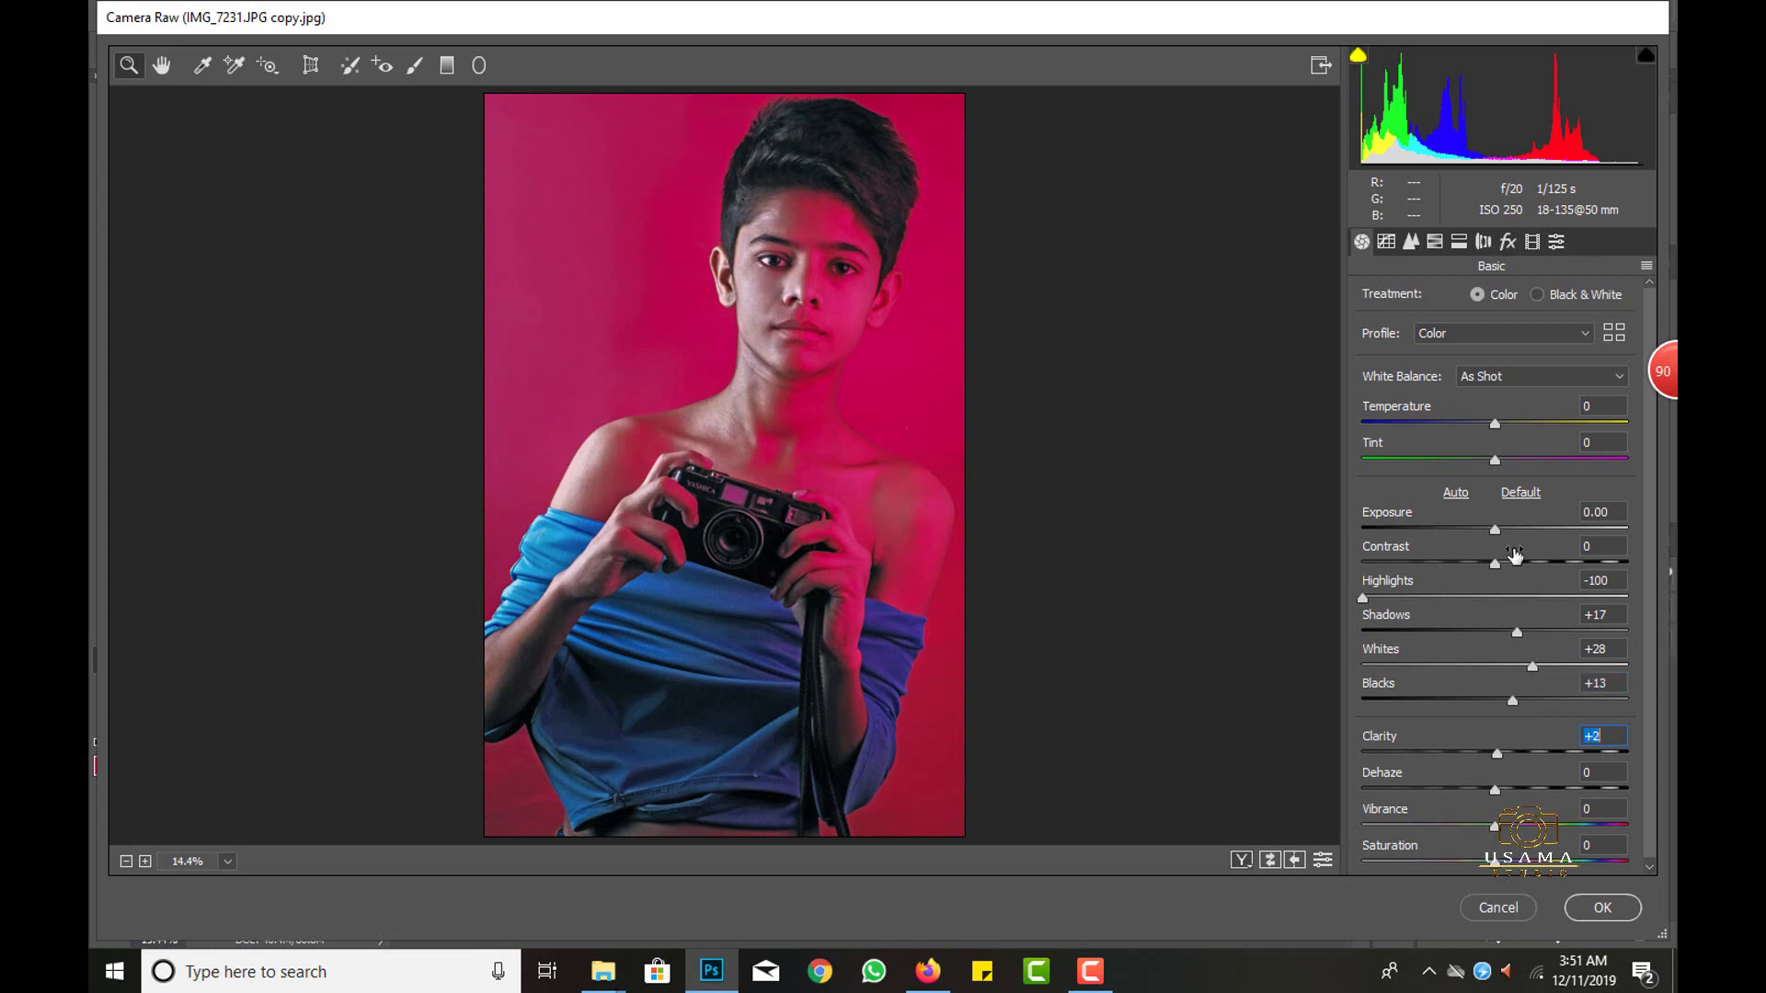
{"action": "left_click", "coordinate": [1596, 909]}
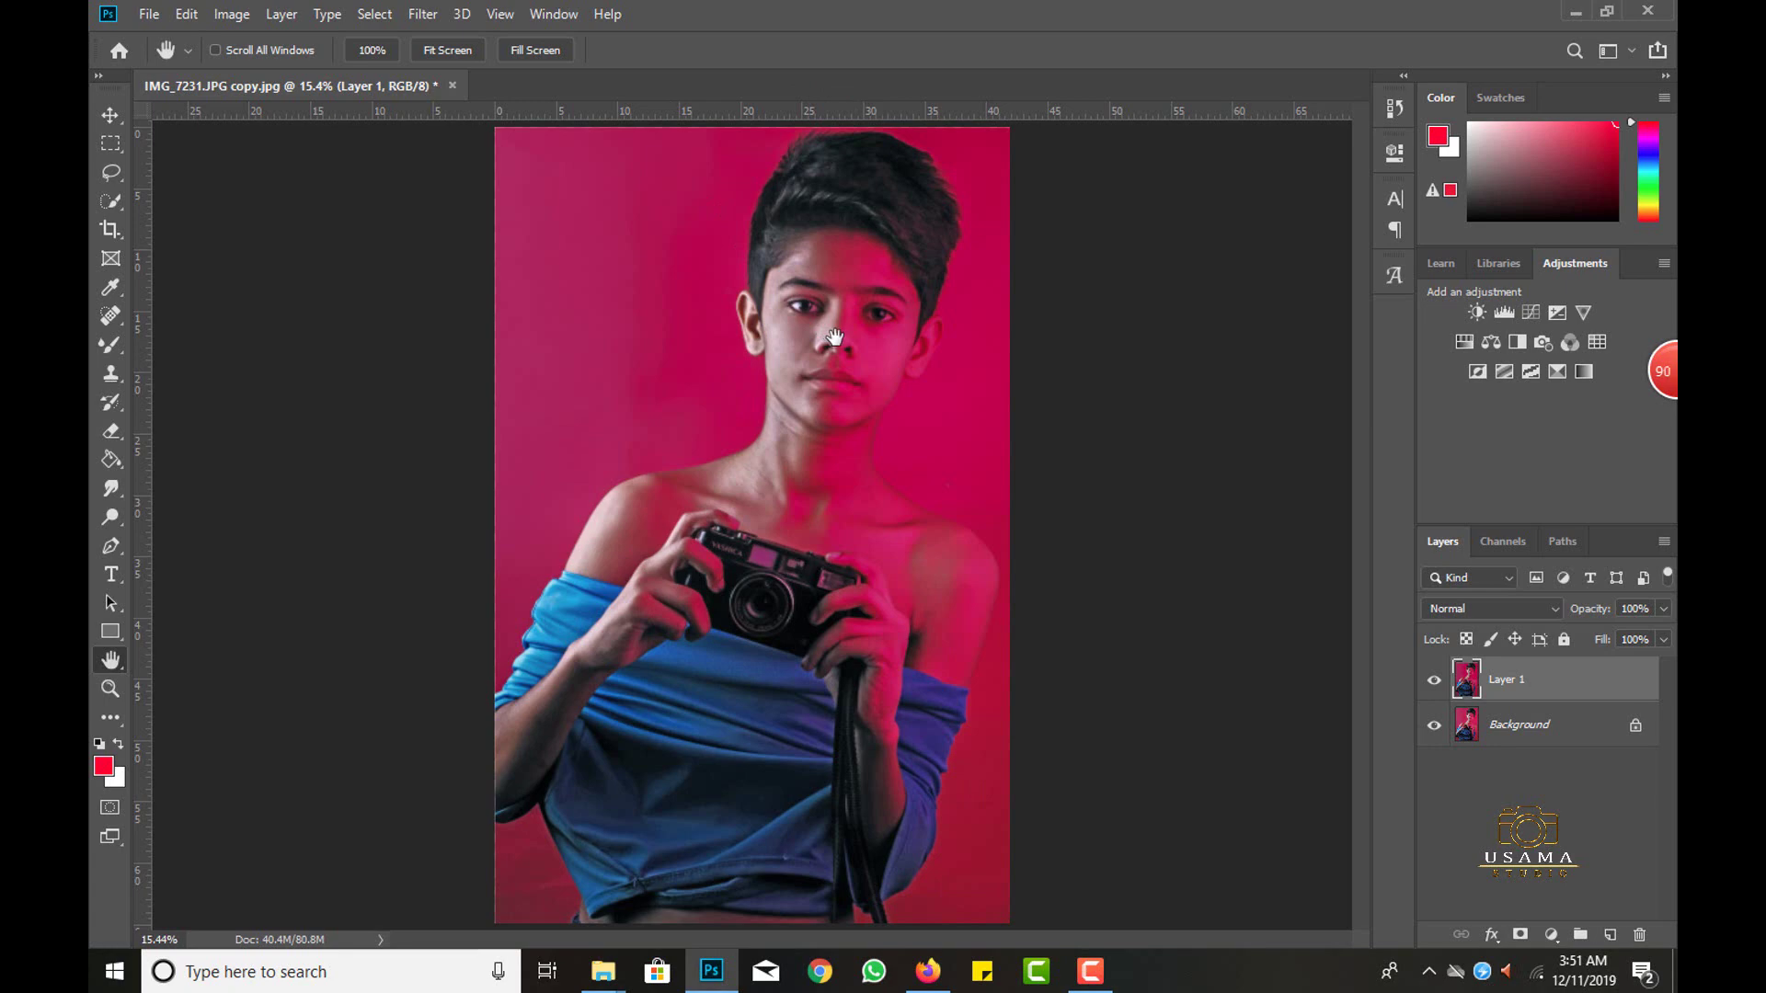
Merge the graded layer into Background and duplicate it again as Layer 1.
{"action": "key", "text": "ctrl+e"}
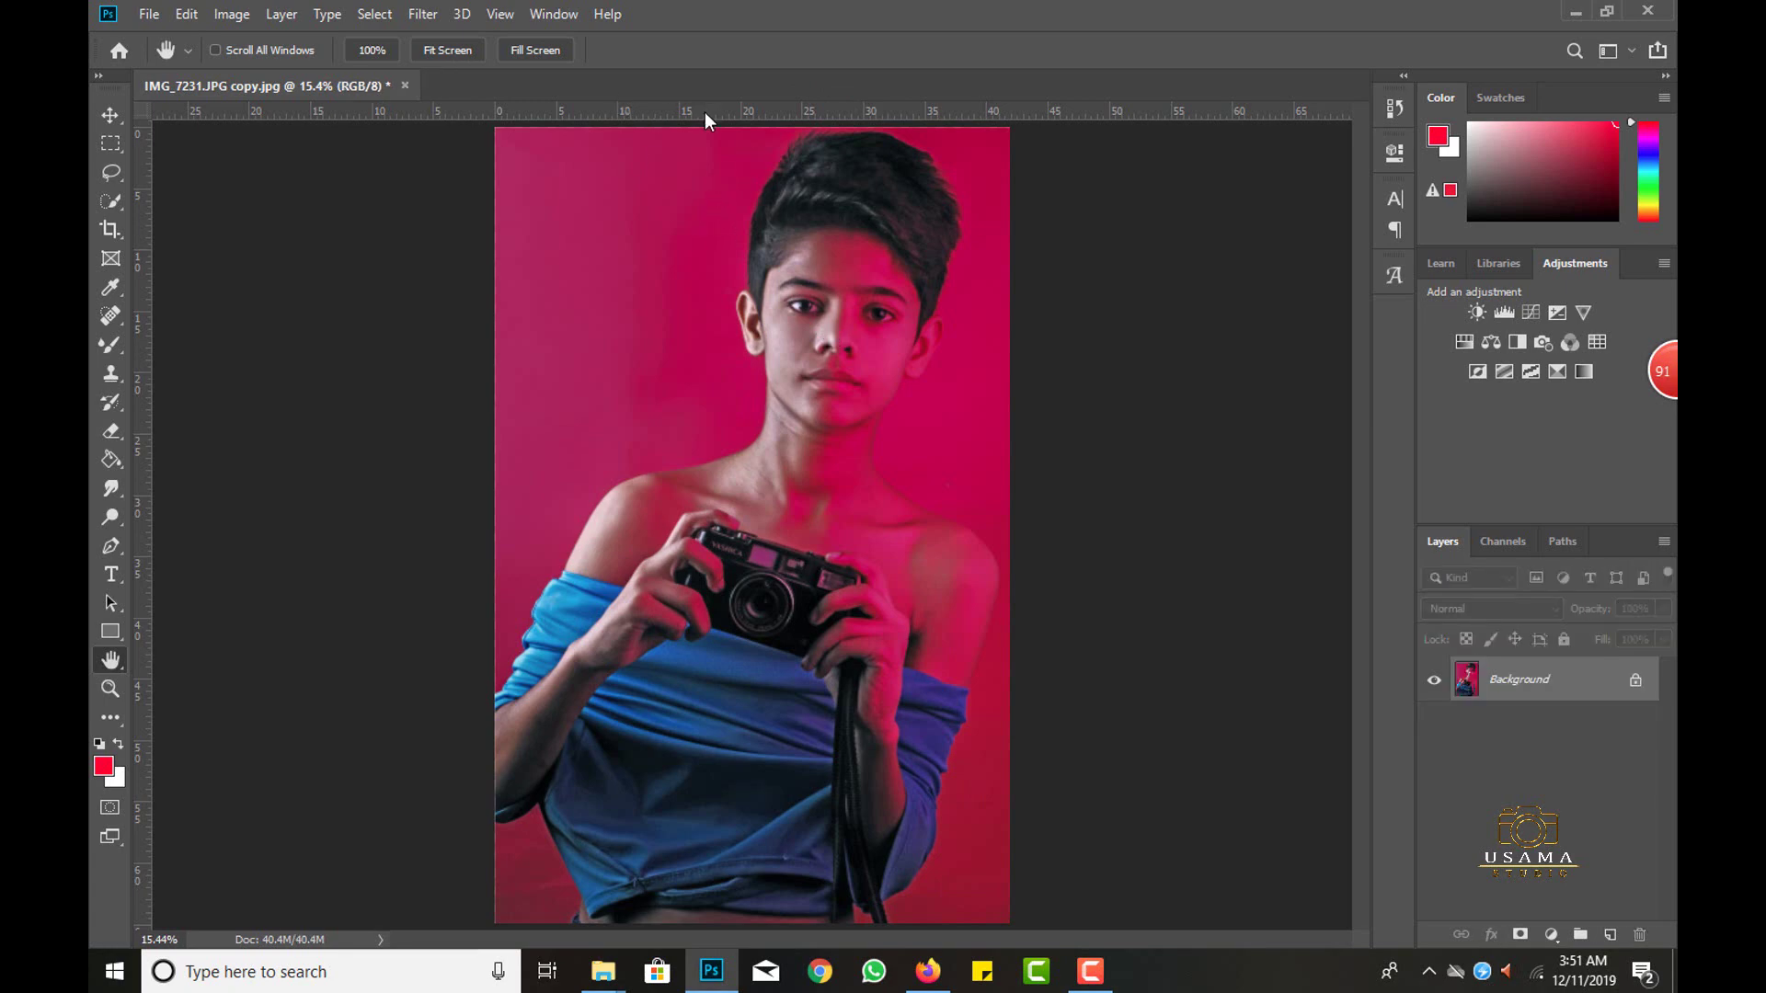
{"action": "key", "text": "ctrl+j"}
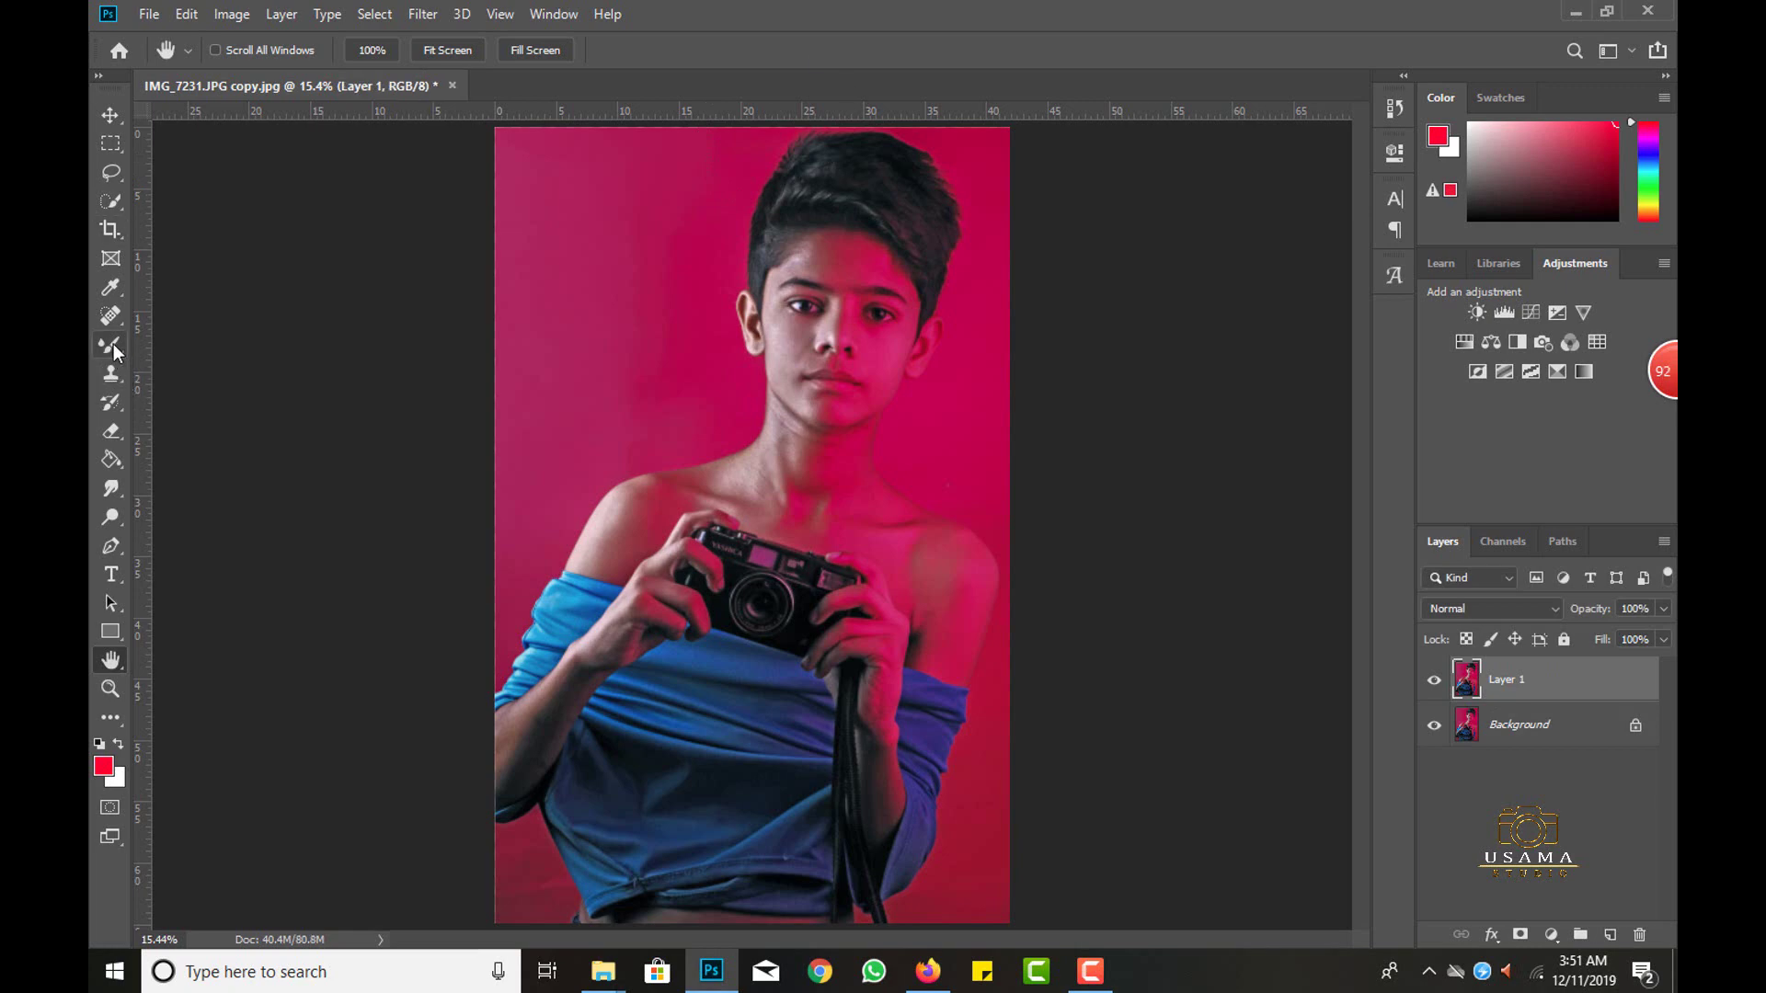
{"action": "left_click", "coordinate": [111, 344]}
{"action": "scroll", "coordinate": [737, 284], "scroll_direction": "up", "scroll_amount": 2}
{"action": "scroll", "coordinate": [874, 347], "scroll_direction": "up", "scroll_amount": 2}
Blend the forehead skin below the hairline with the Mixer Brush, undoing one smeared stroke.
{"action": "scroll", "coordinate": [942, 419], "scroll_direction": "up", "scroll_amount": 2}
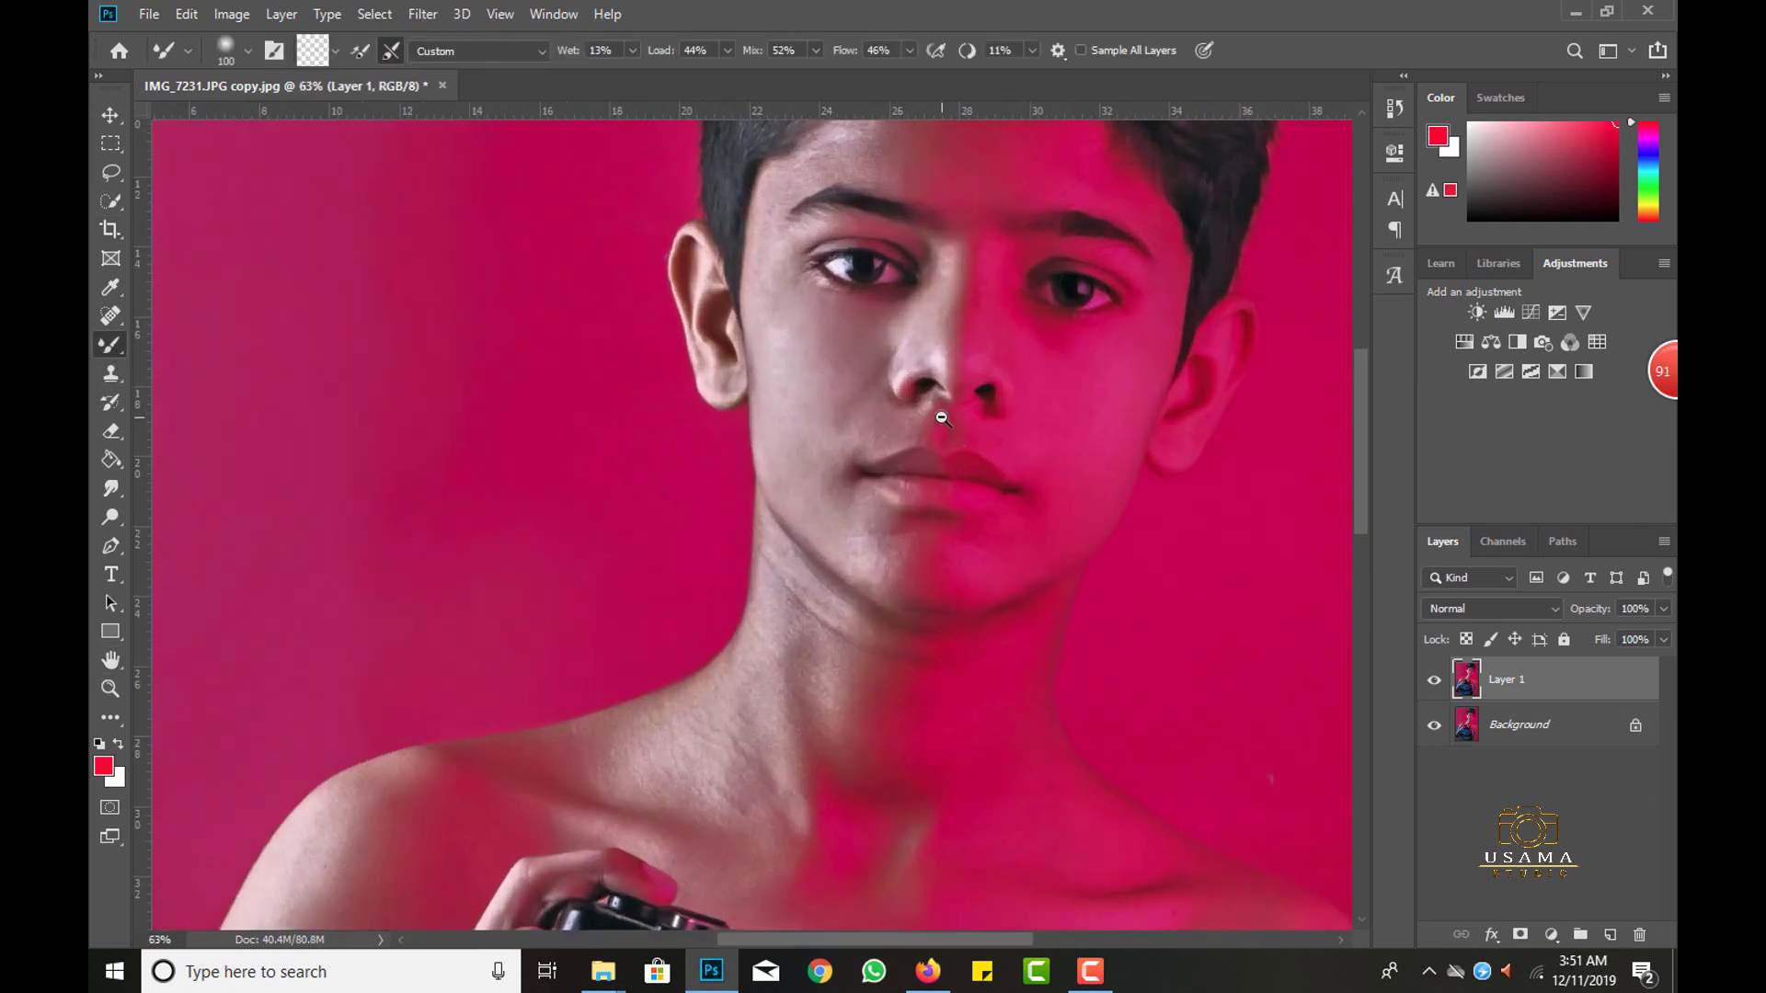
{"action": "scroll", "coordinate": [942, 419], "scroll_direction": "down", "scroll_amount": 2}
{"action": "scroll", "coordinate": [623, 471], "scroll_direction": "down", "scroll_amount": 2}
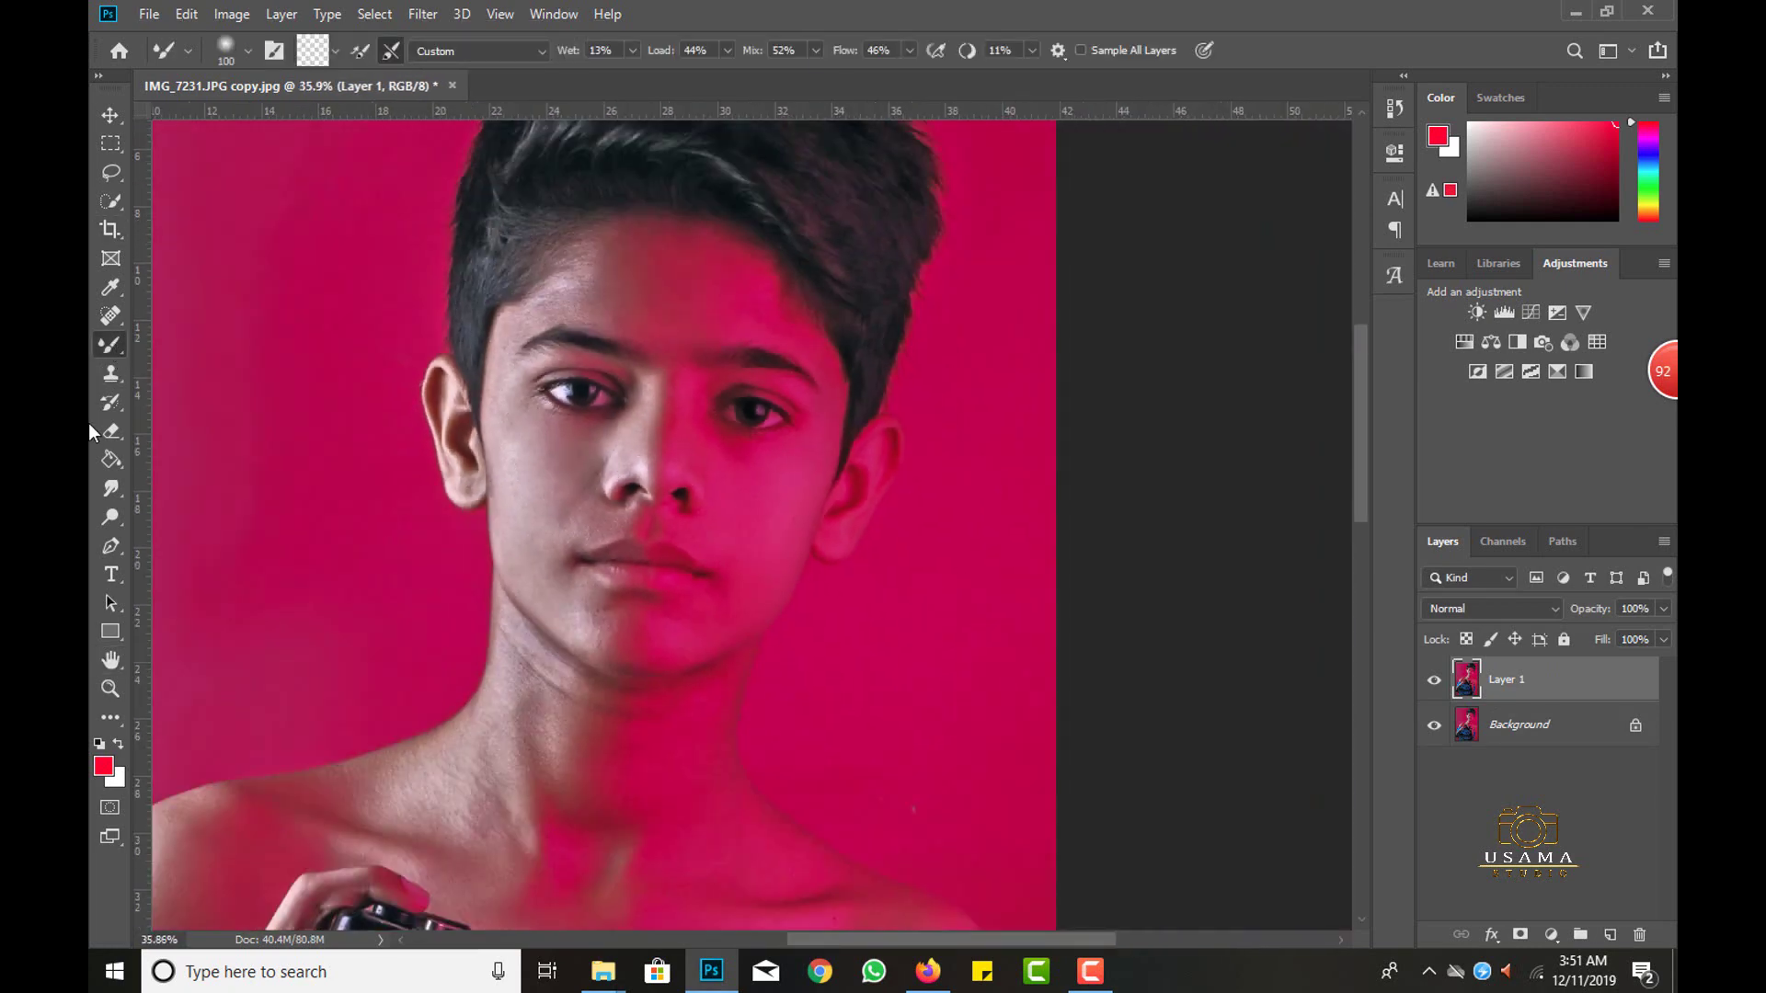
{"action": "scroll", "coordinate": [631, 473], "scroll_direction": "up", "scroll_amount": 2}
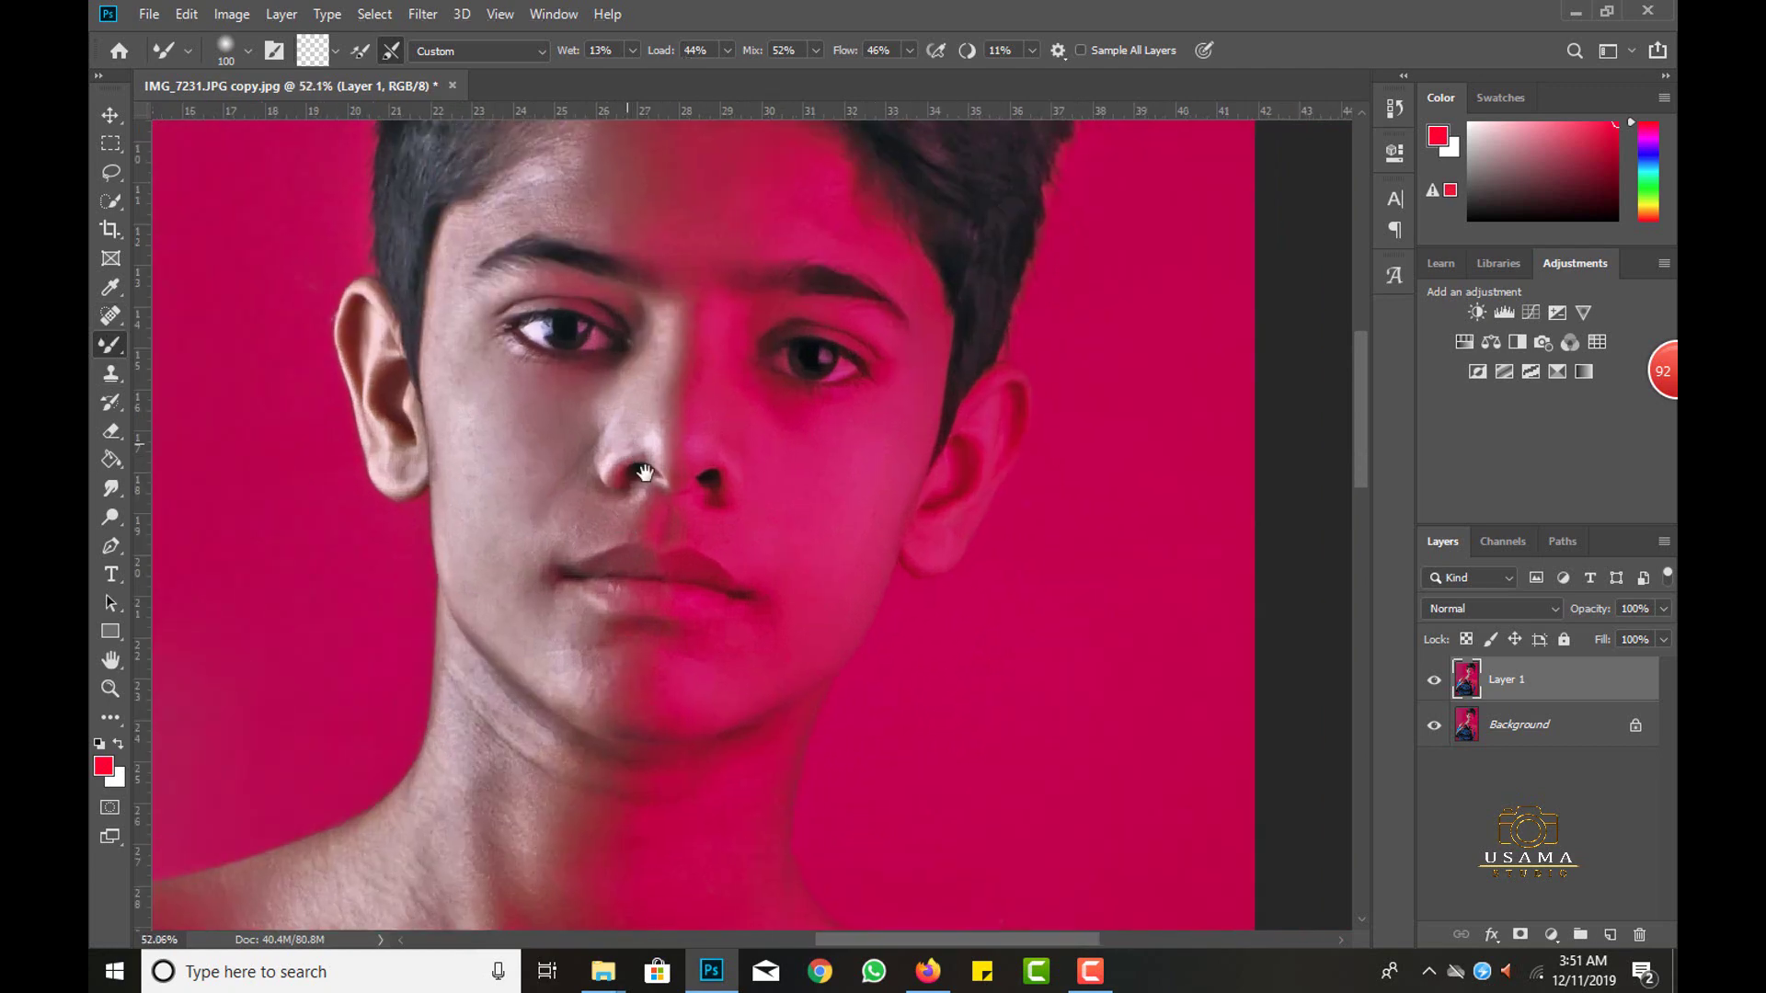
{"action": "scroll", "coordinate": [702, 461], "scroll_direction": "up", "scroll_amount": 1}
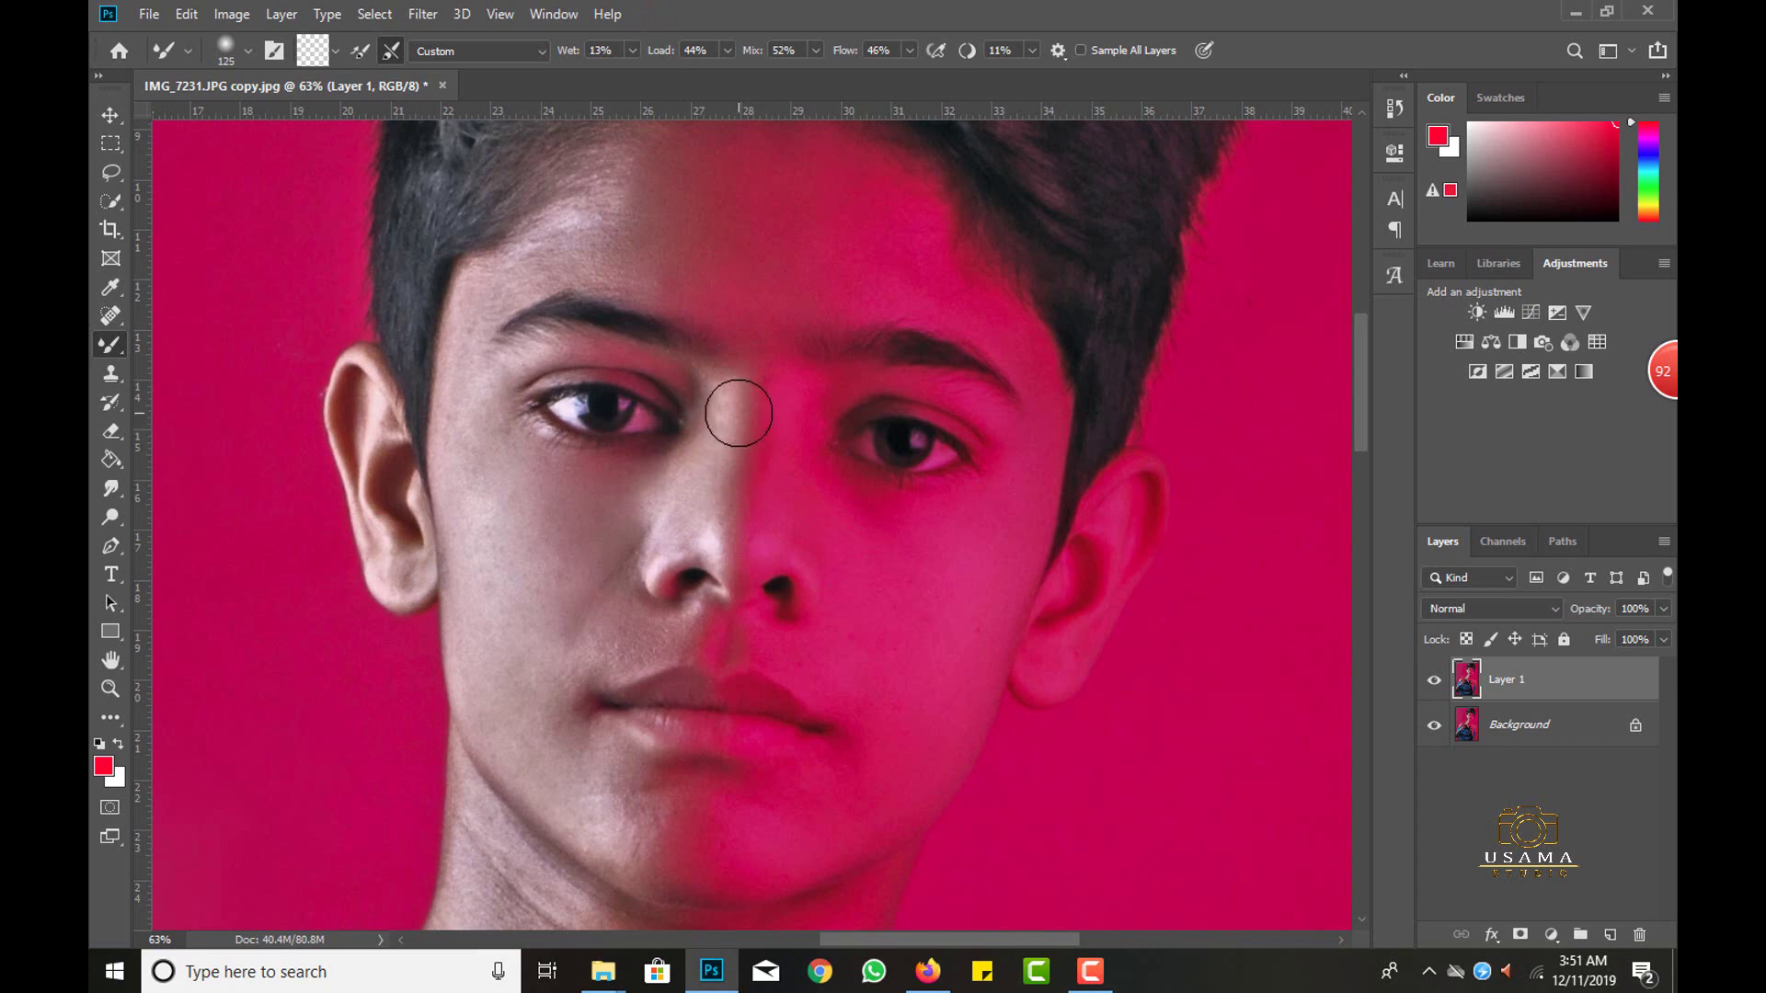
{"action": "key", "text": "bracketright"}
{"action": "key", "text": "bracketright"}
{"action": "key", "text": "bracketright"}
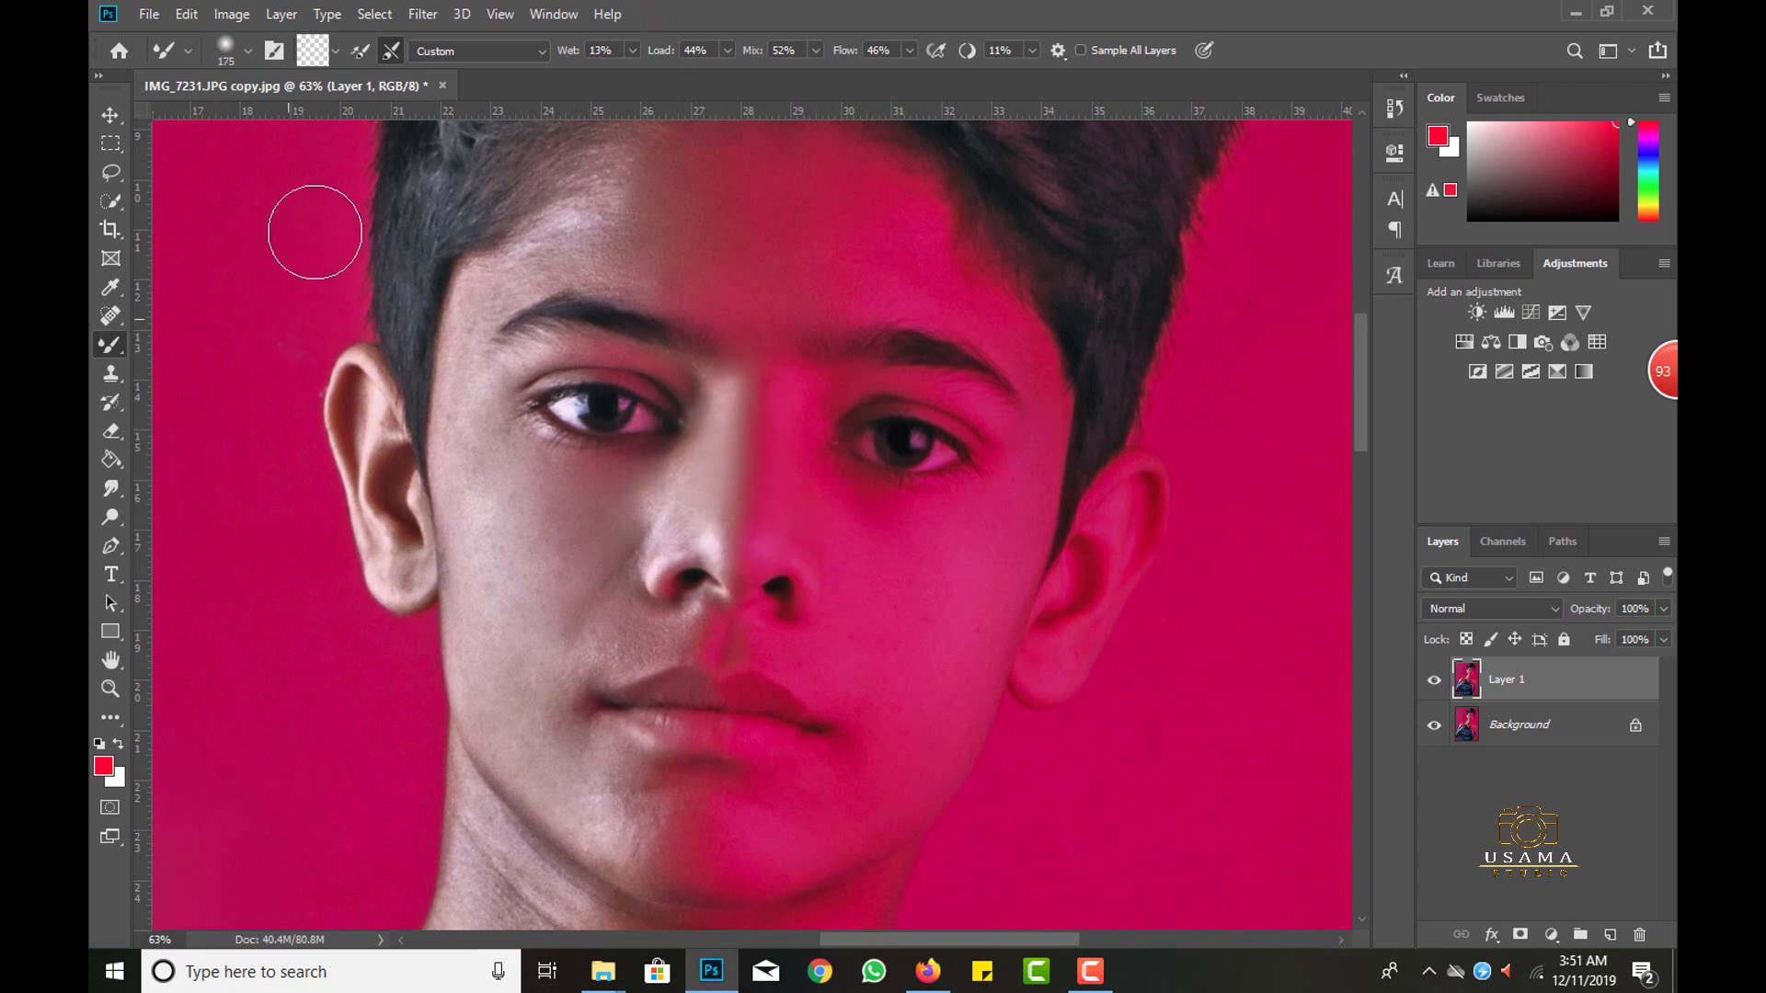
{"action": "key", "text": "bracketleft"}
{"action": "key", "text": "bracketleft"}
{"action": "key", "text": "bracketleft"}
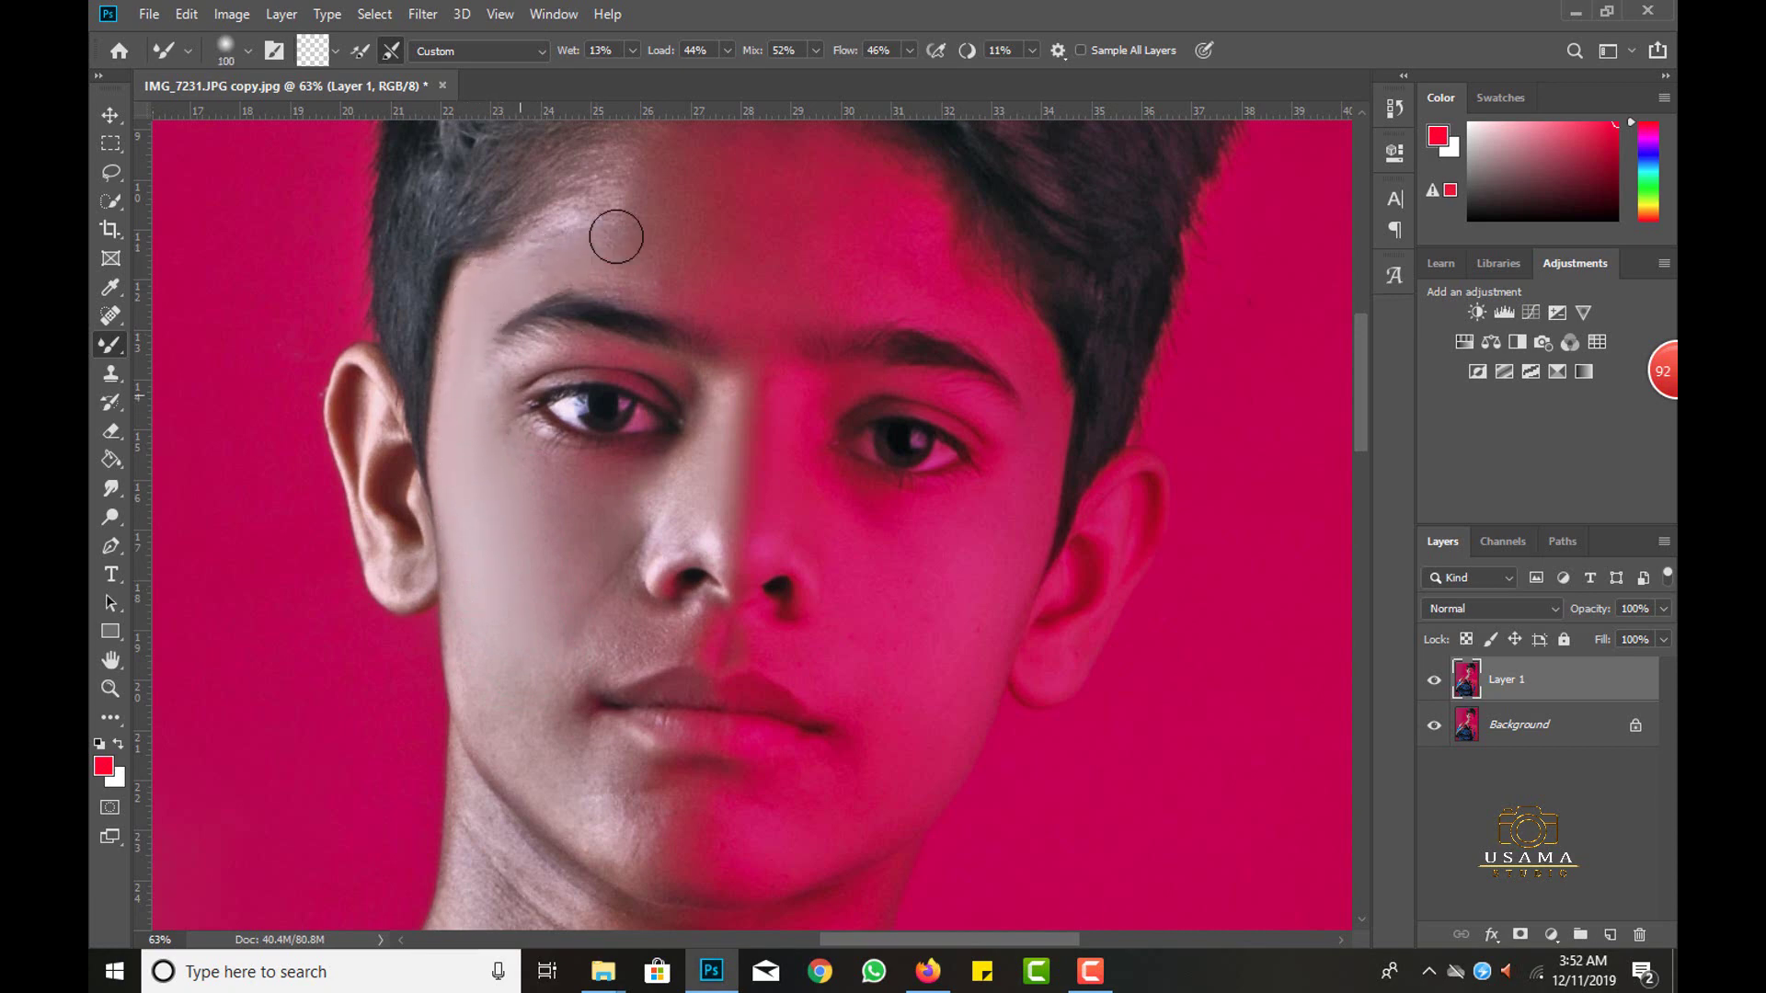
{"action": "key", "text": "bracketright"}
{"action": "key", "text": "bracketright"}
{"action": "key", "text": "bracketright"}
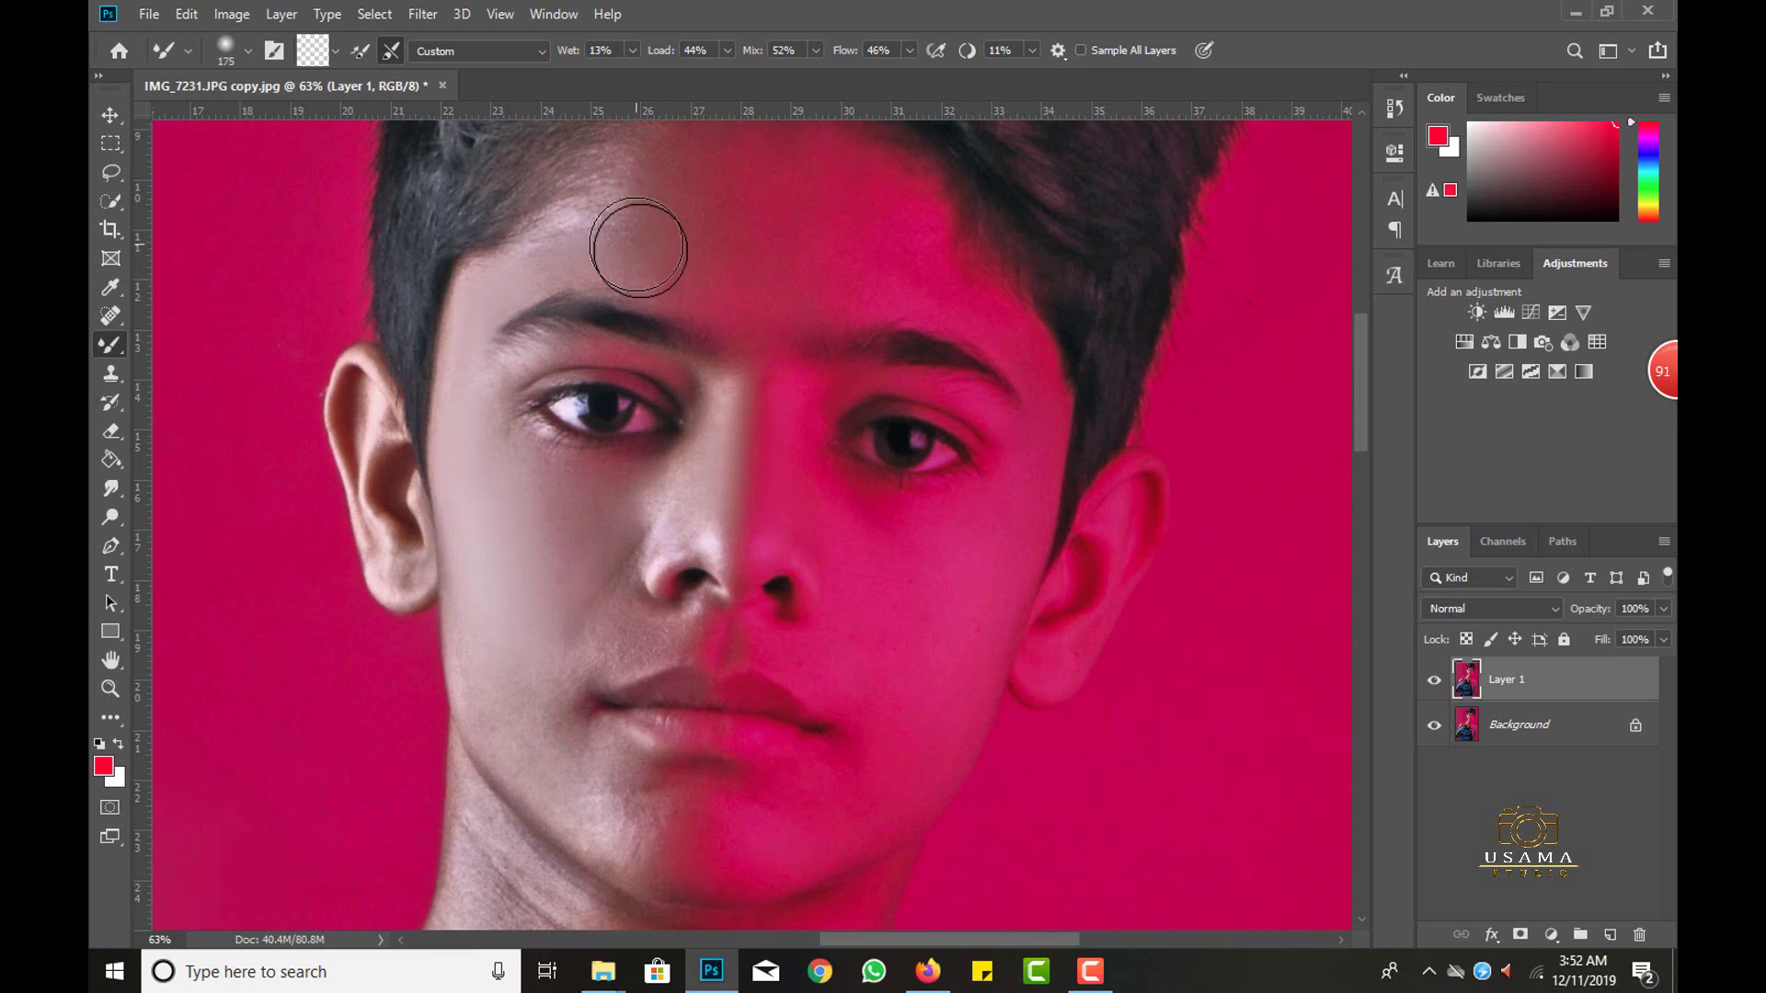
{"action": "left_click_drag", "start_coordinate": [644, 254], "coordinate": [545, 359]}
{"action": "key", "text": "bracketright"}
{"action": "key", "text": "bracketright"}
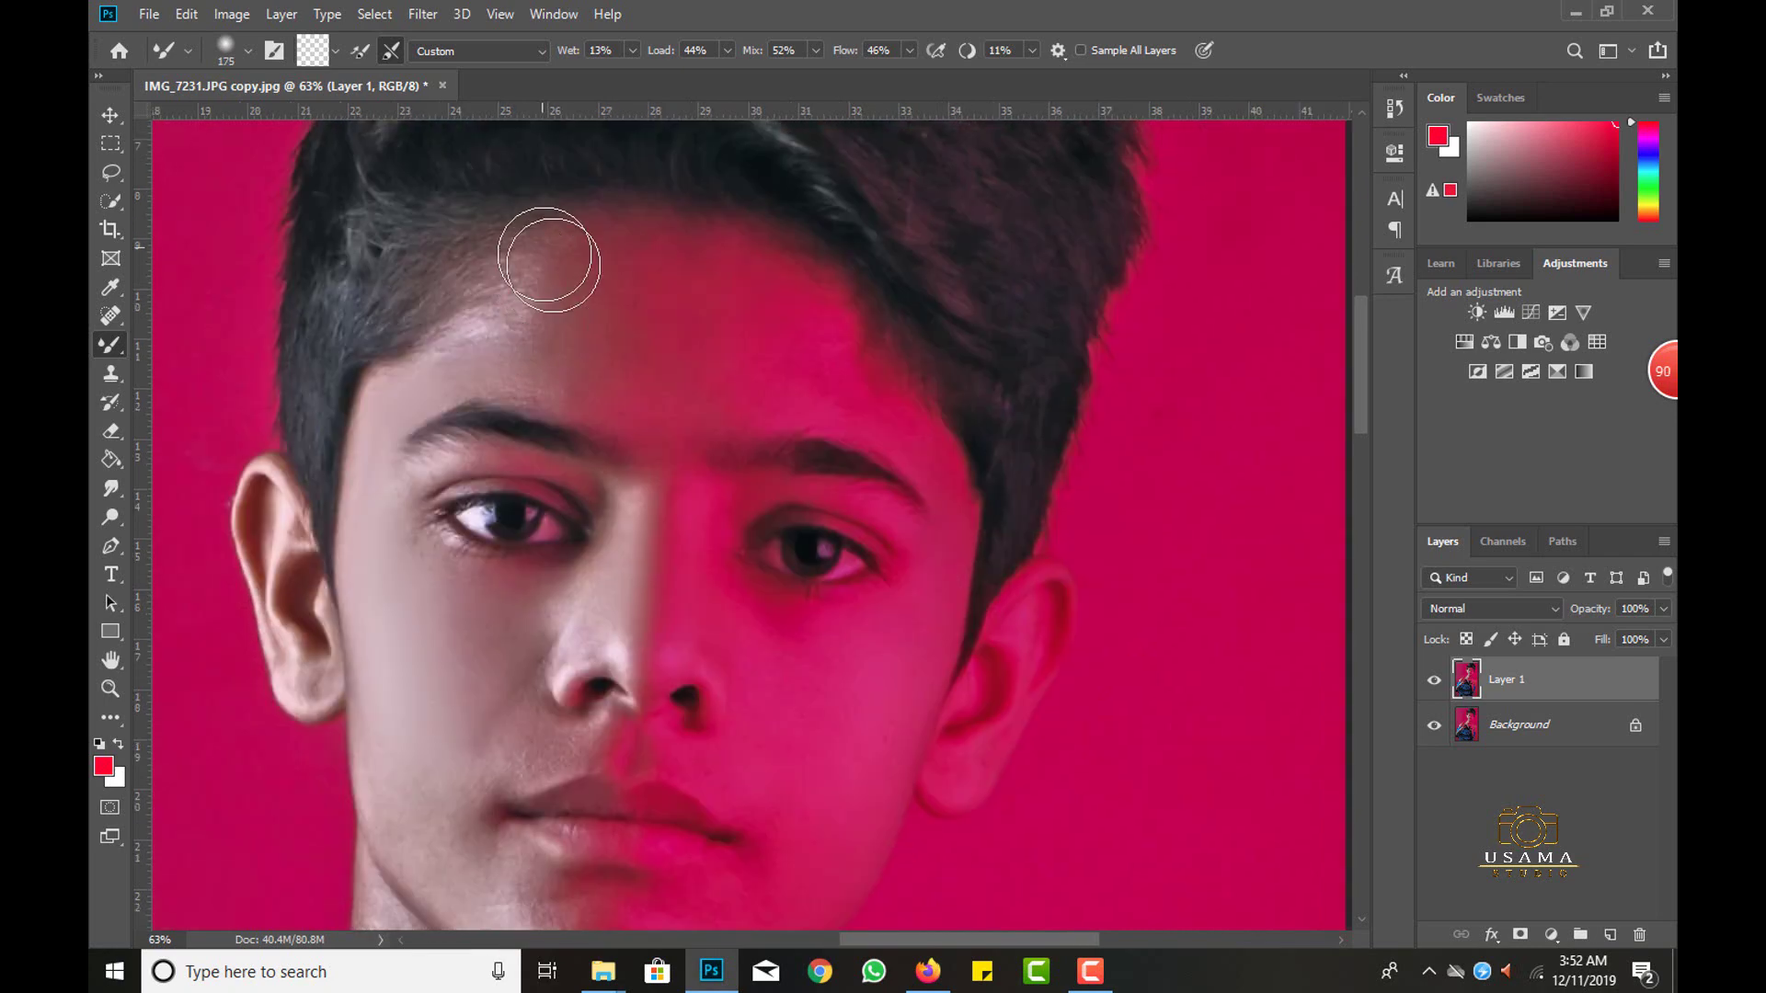
{"action": "left_click_drag", "start_coordinate": [545, 256], "coordinate": [584, 335]}
{"action": "key", "text": "ctrl+z"}
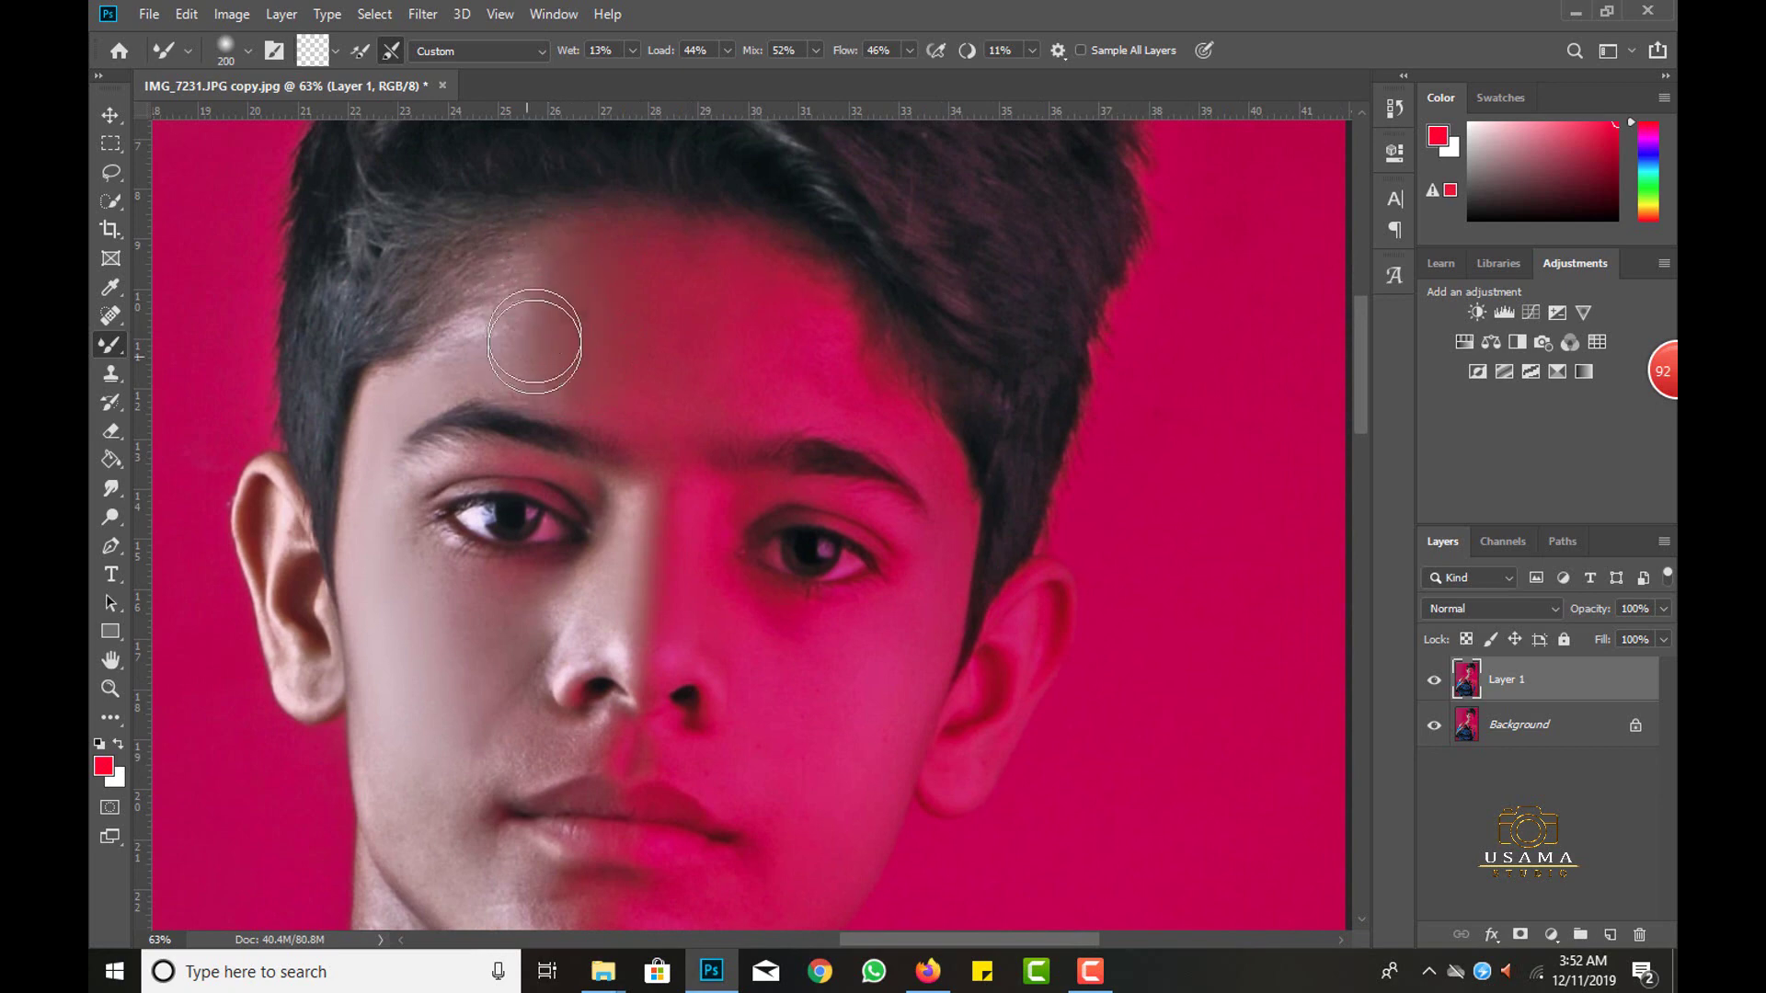
{"action": "key", "text": "bracketleft"}
{"action": "key", "text": "bracketleft"}
{"action": "key", "text": "bracketleft"}
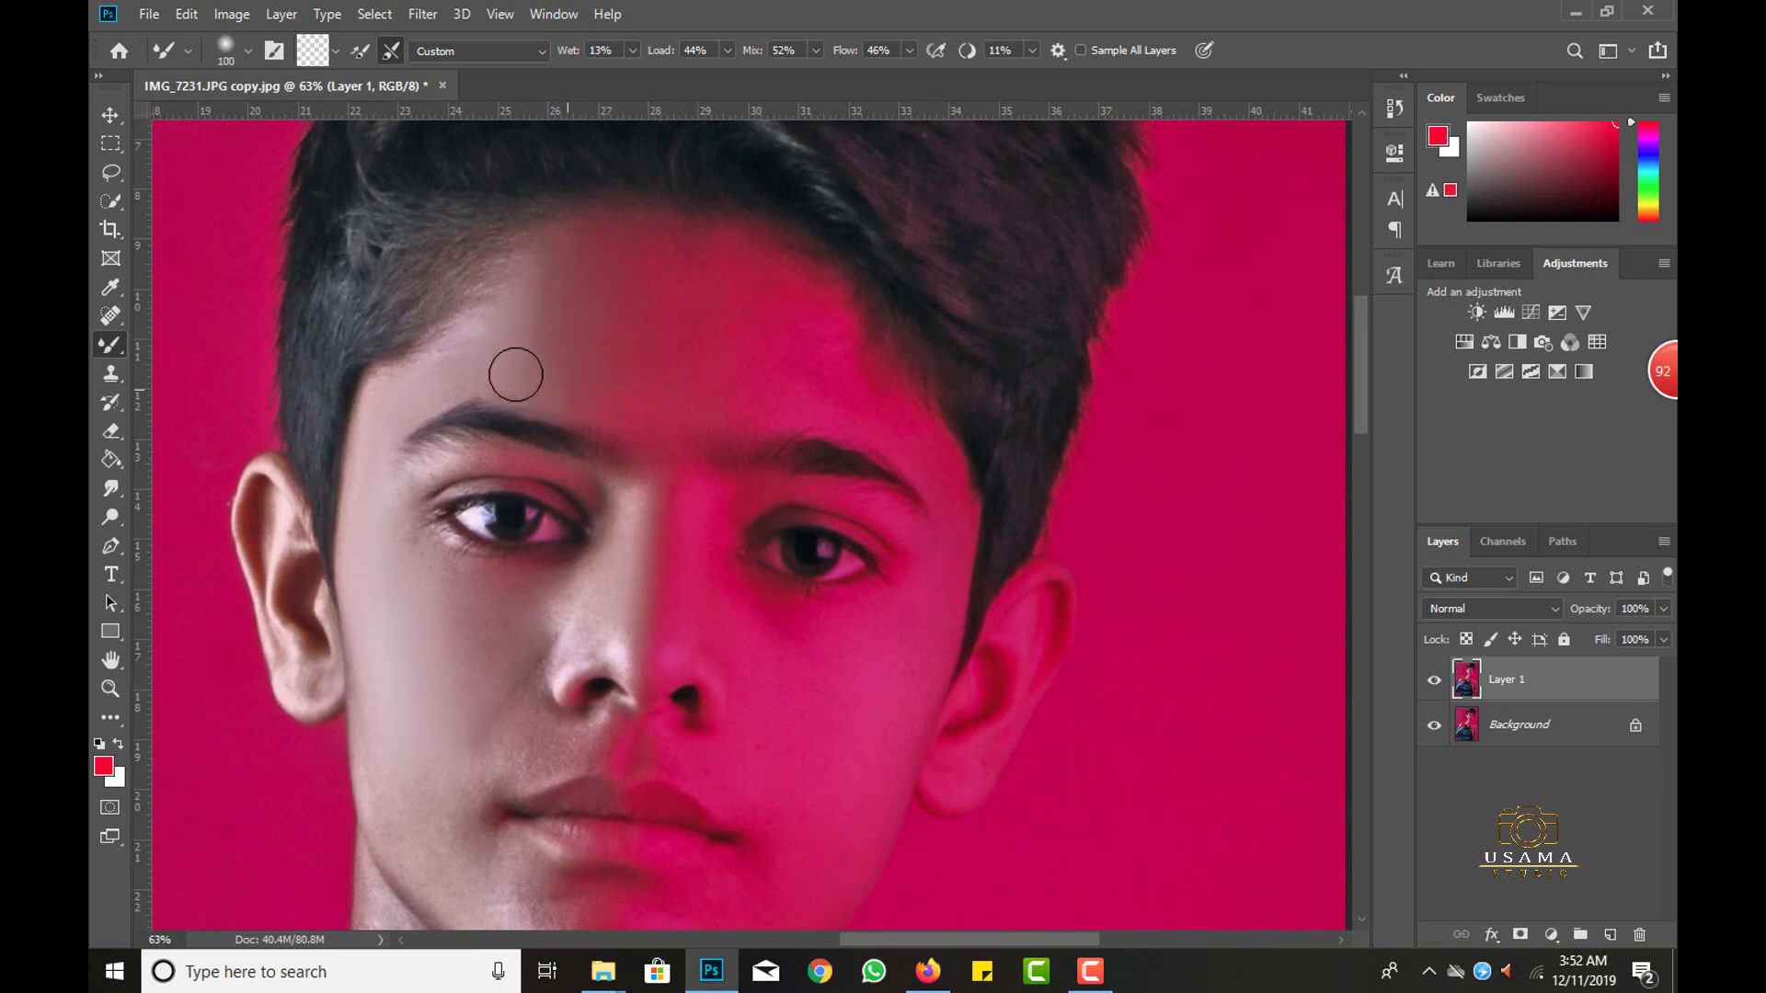
{"action": "key", "text": "bracketright"}
{"action": "key", "text": "bracketright"}
{"action": "key", "text": "bracketright"}
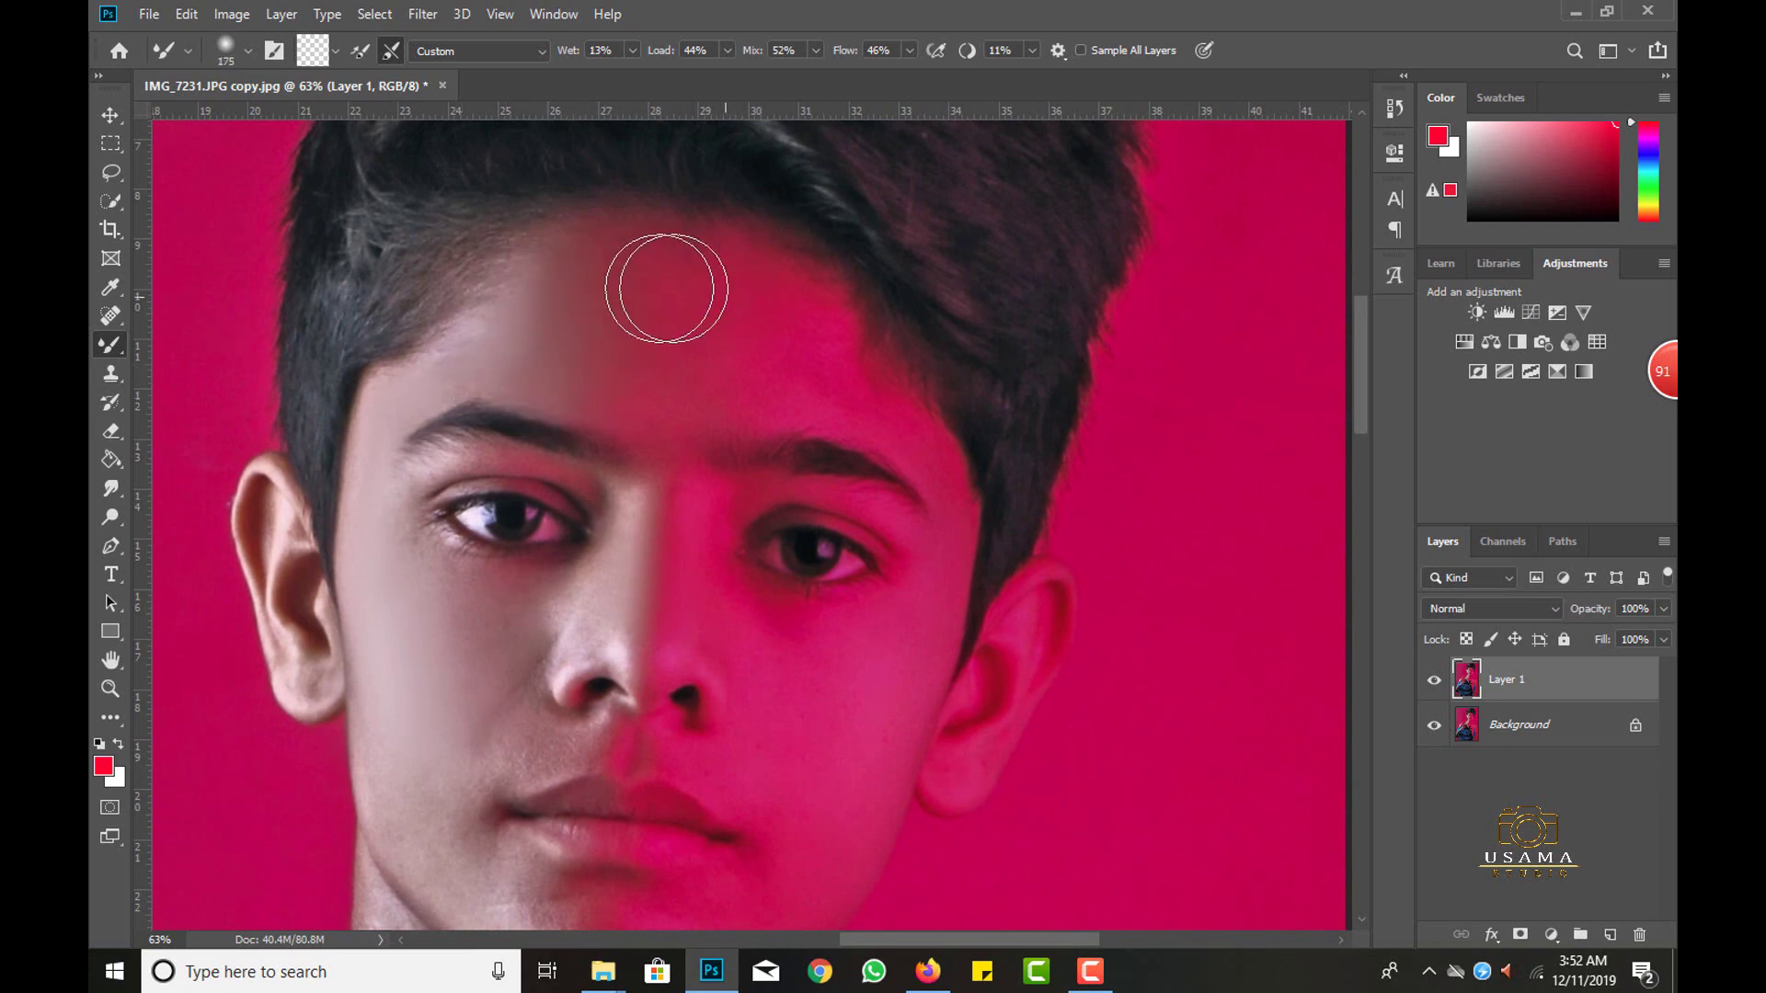
{"action": "mouse_move", "coordinate": [635, 316]}
{"action": "left_mouse_down"}
{"action": "mouse_move", "coordinate": [619, 371]}
{"action": "mouse_move", "coordinate": [694, 245]}
{"action": "left_mouse_up"}
Blend the cheek, the skin beside the nose, the chin and the upper lip area.
{"action": "key", "text": "bracketleft"}
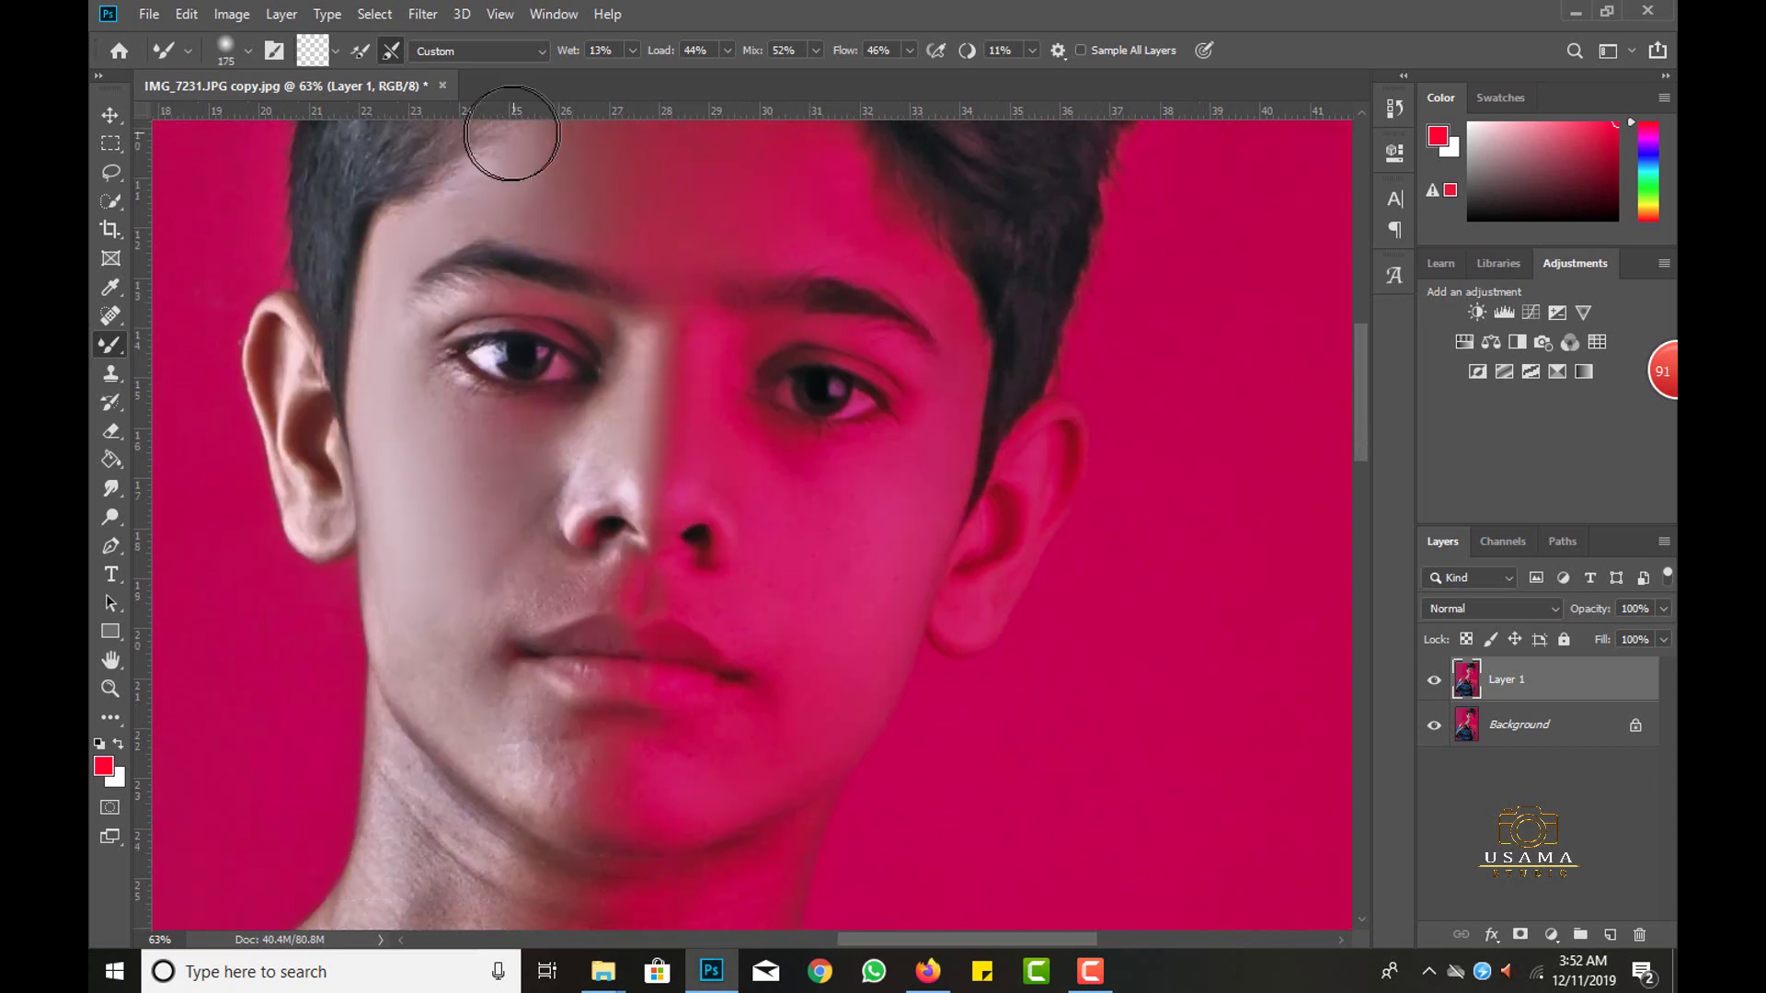
{"action": "key", "text": "bracketright"}
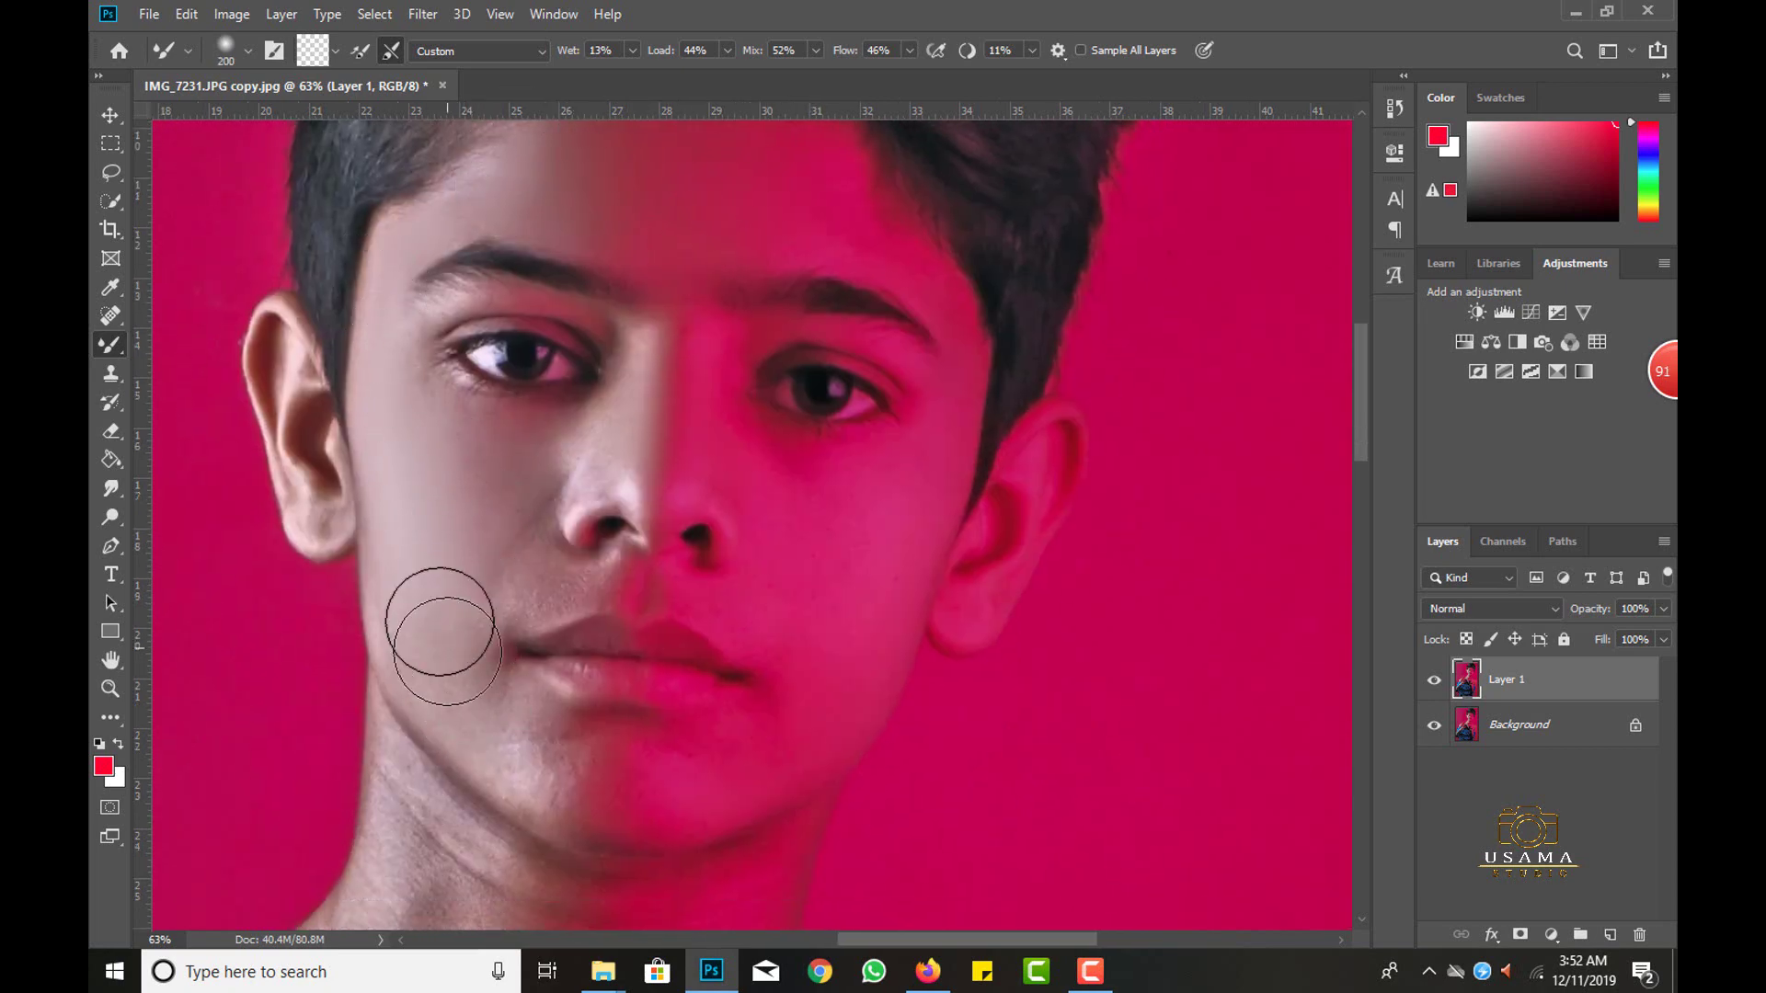
{"action": "key", "text": "bracketleft"}
{"action": "key", "text": "bracketleft"}
{"action": "key", "text": "bracketleft"}
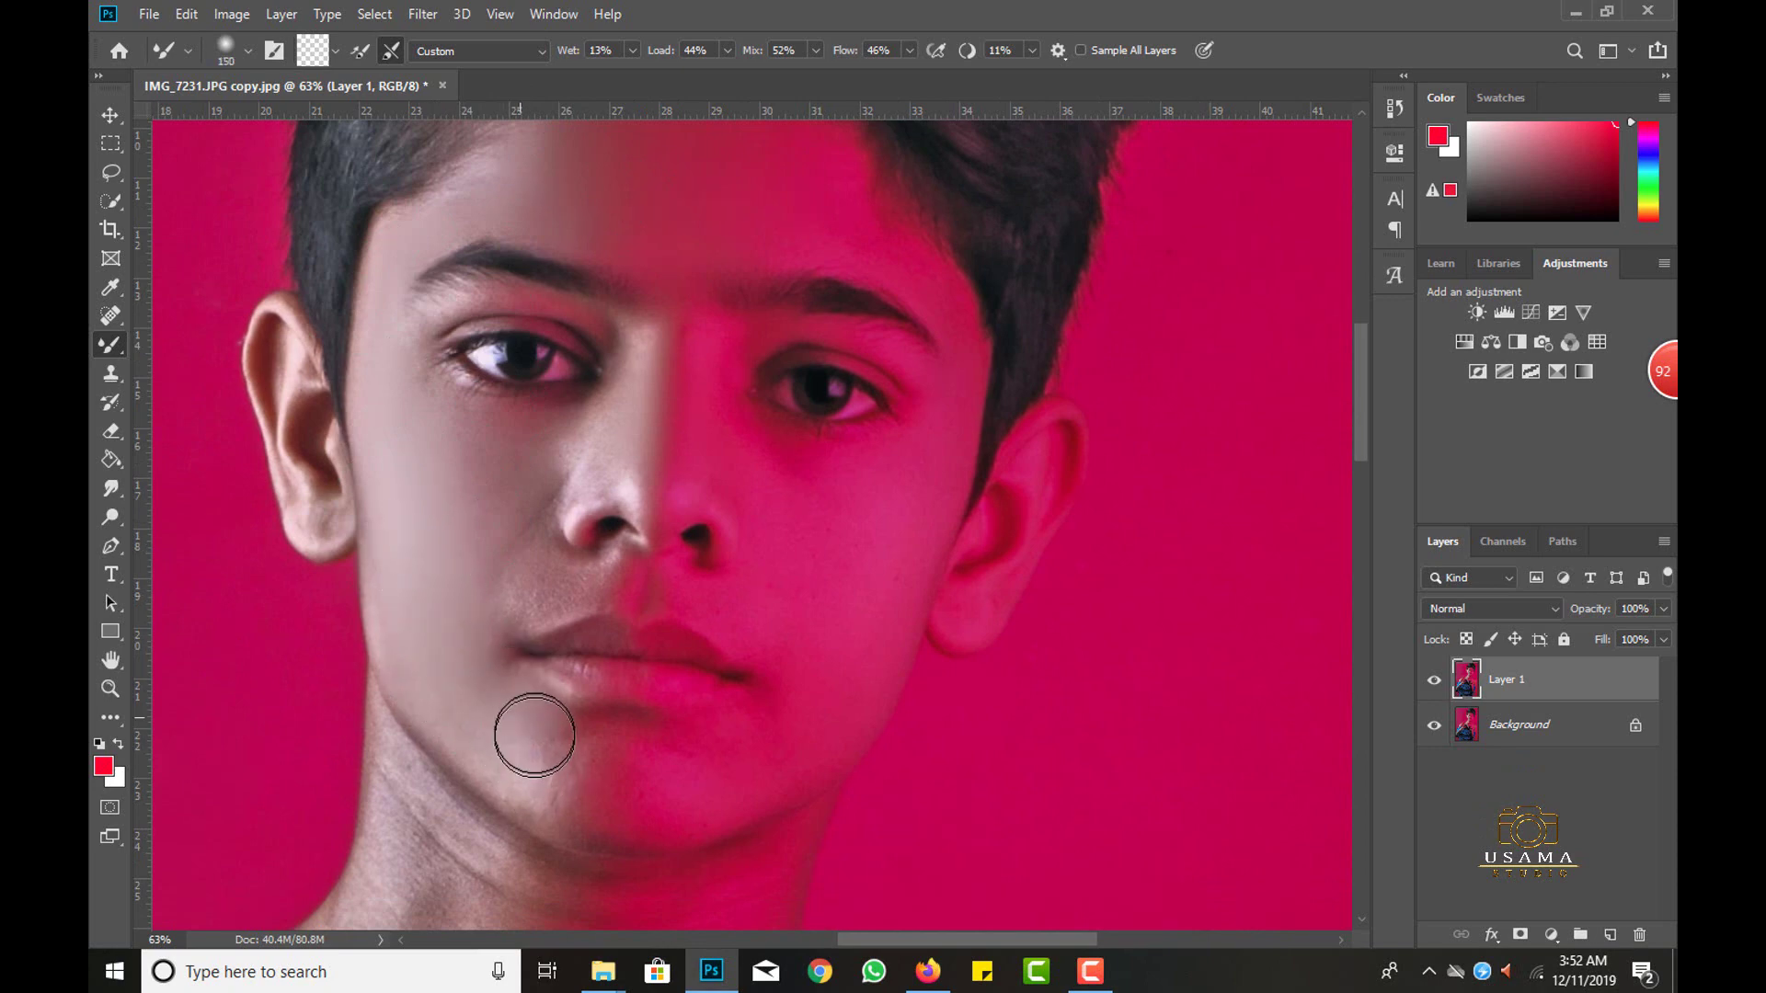
{"action": "key", "text": "bracketright"}
{"action": "key", "text": "bracketright"}
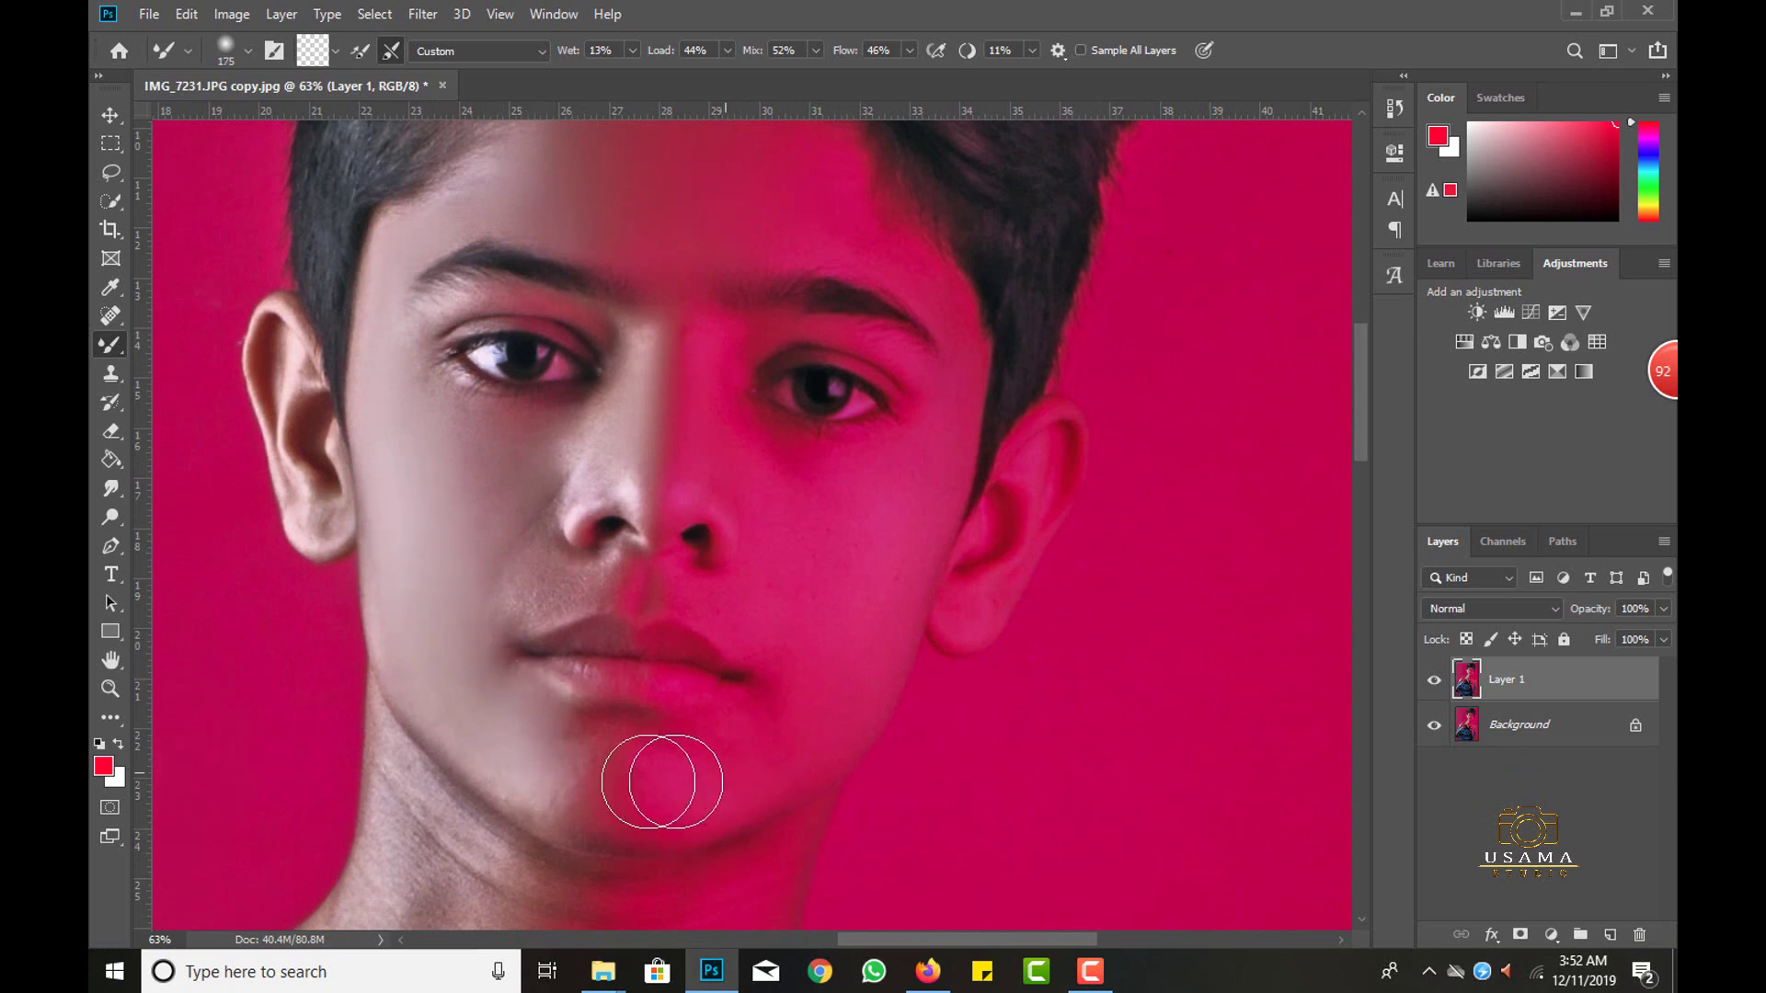
{"action": "key", "text": "bracketright"}
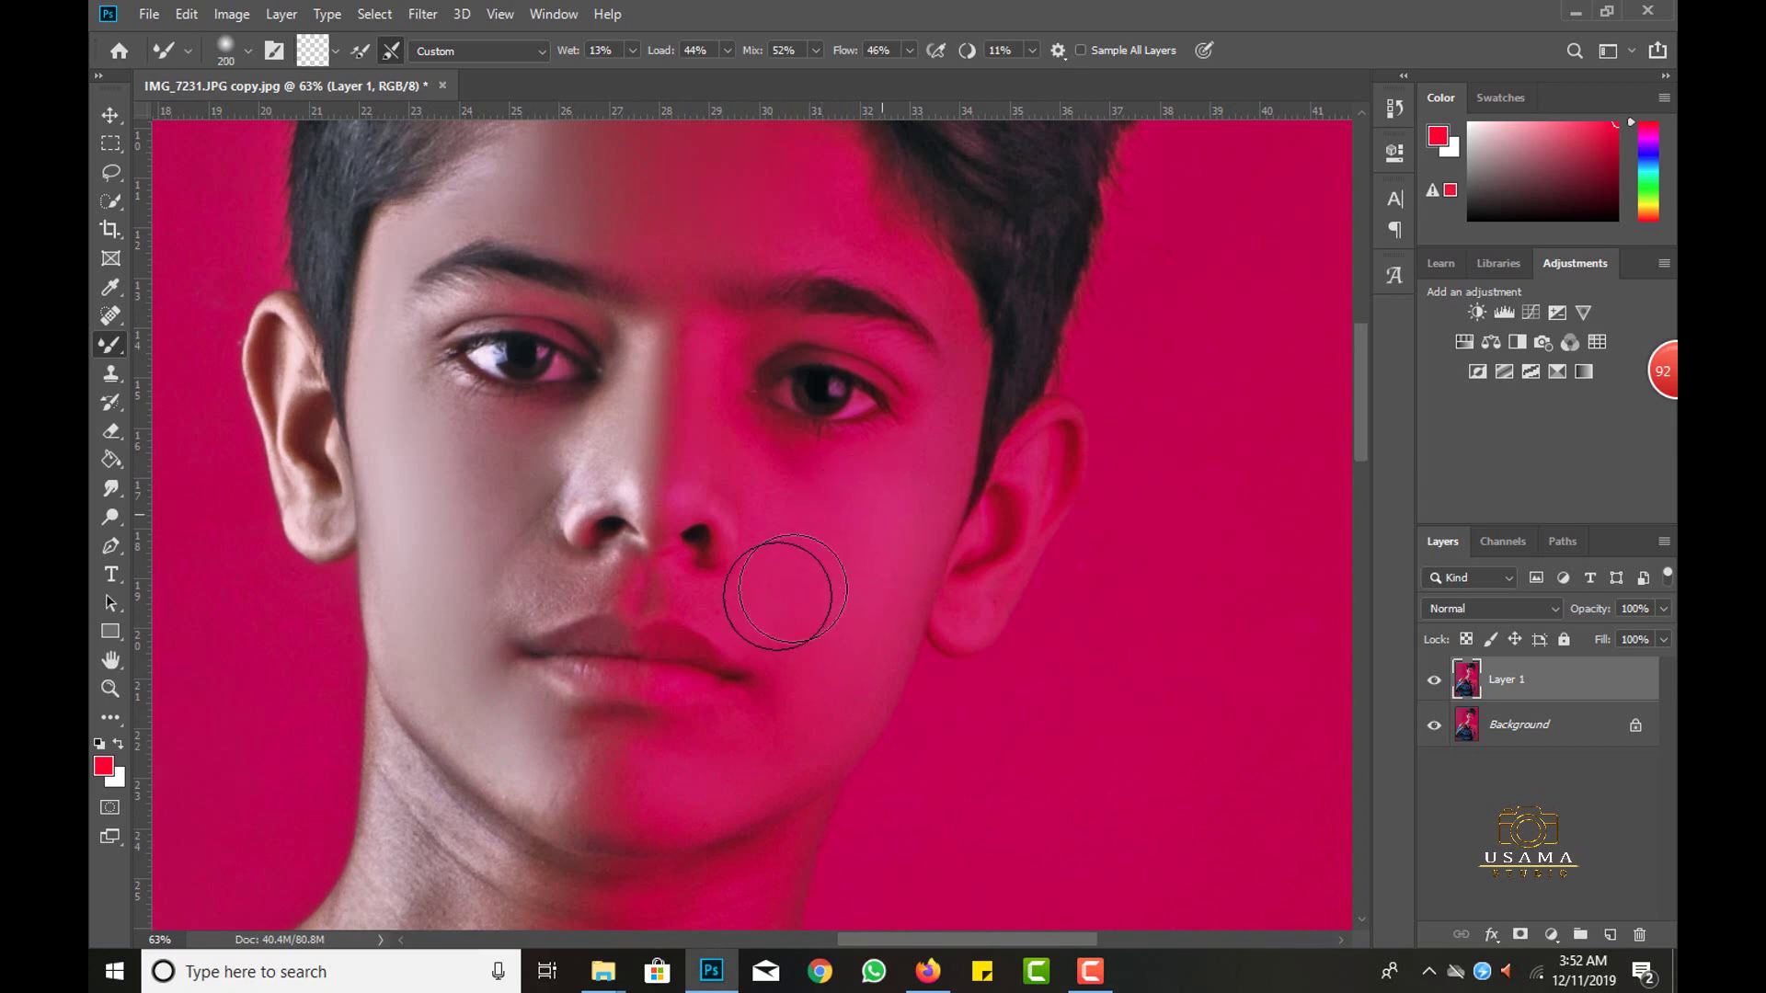
{"action": "key", "text": "bracketleft"}
{"action": "key", "text": "bracketleft"}
{"action": "key", "text": "bracketleft"}
{"action": "key", "text": "bracketleft"}
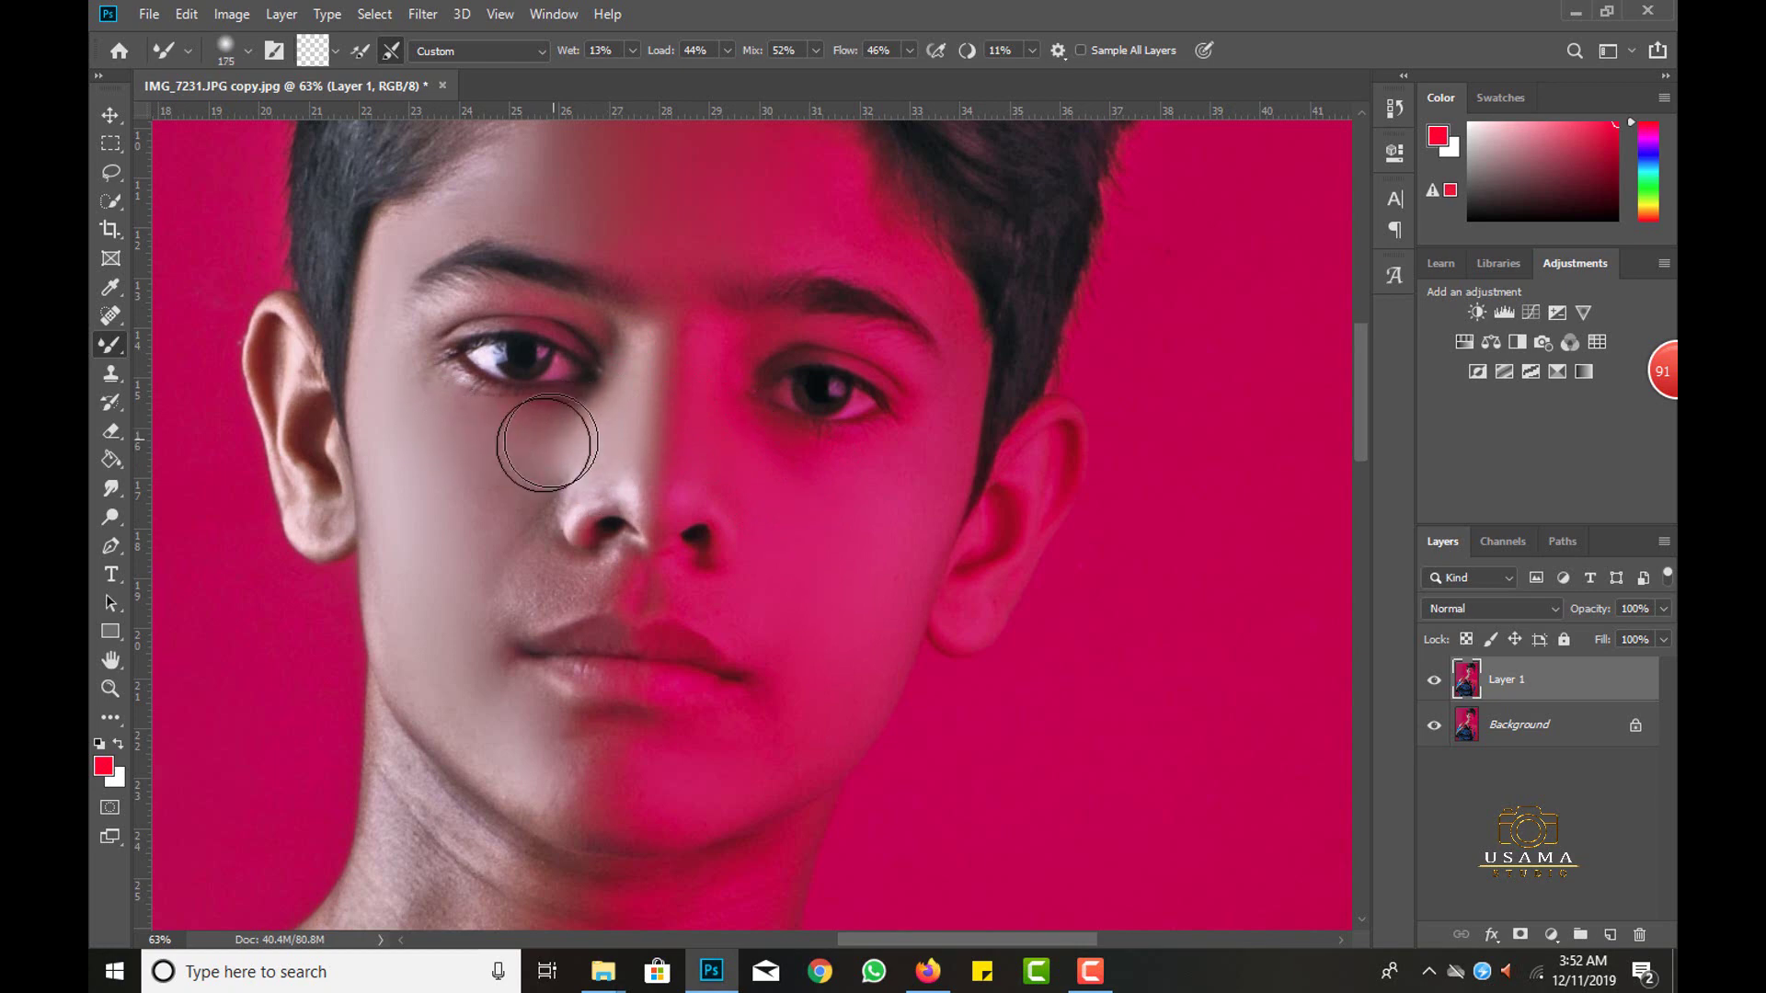
{"action": "key", "text": "bracketright"}
{"action": "key", "text": "bracketright"}
{"action": "key", "text": "bracketright"}
{"action": "key", "text": "bracketright"}
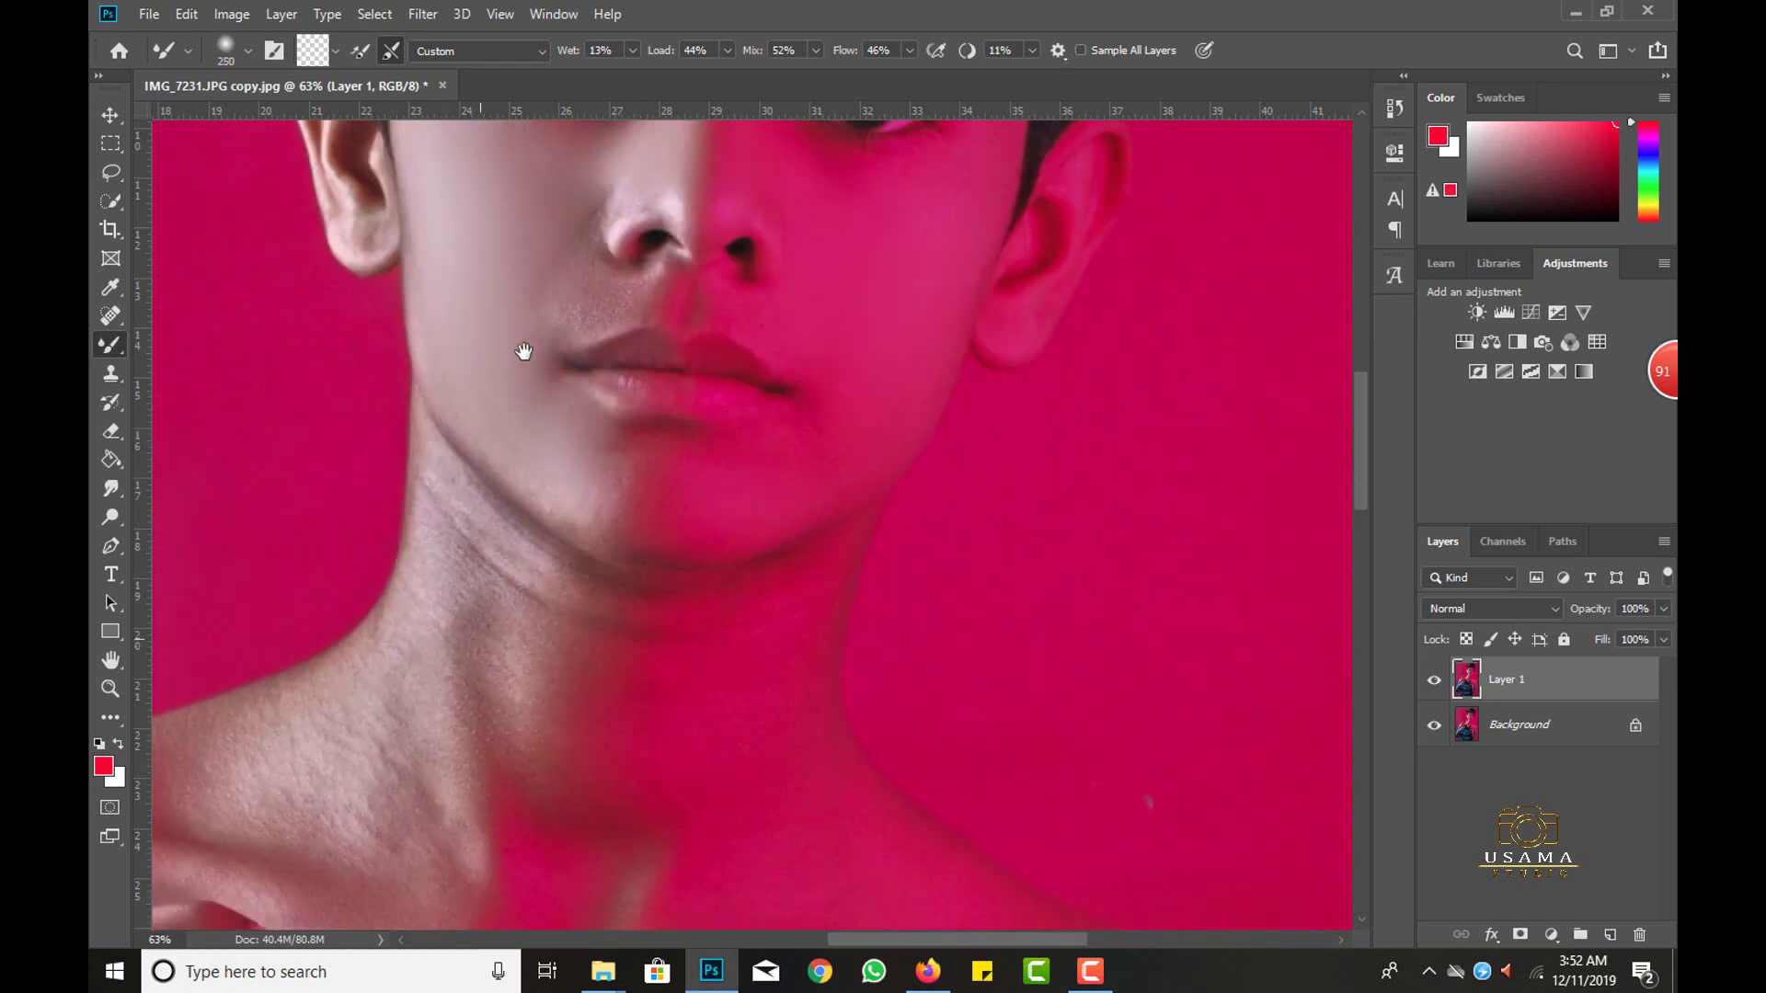
{"action": "left_click_drag", "start_coordinate": [465, 631], "coordinate": [520, 348]}
{"action": "key", "text": "bracketleft"}
{"action": "key", "text": "bracketleft"}
{"action": "key", "text": "bracketleft"}
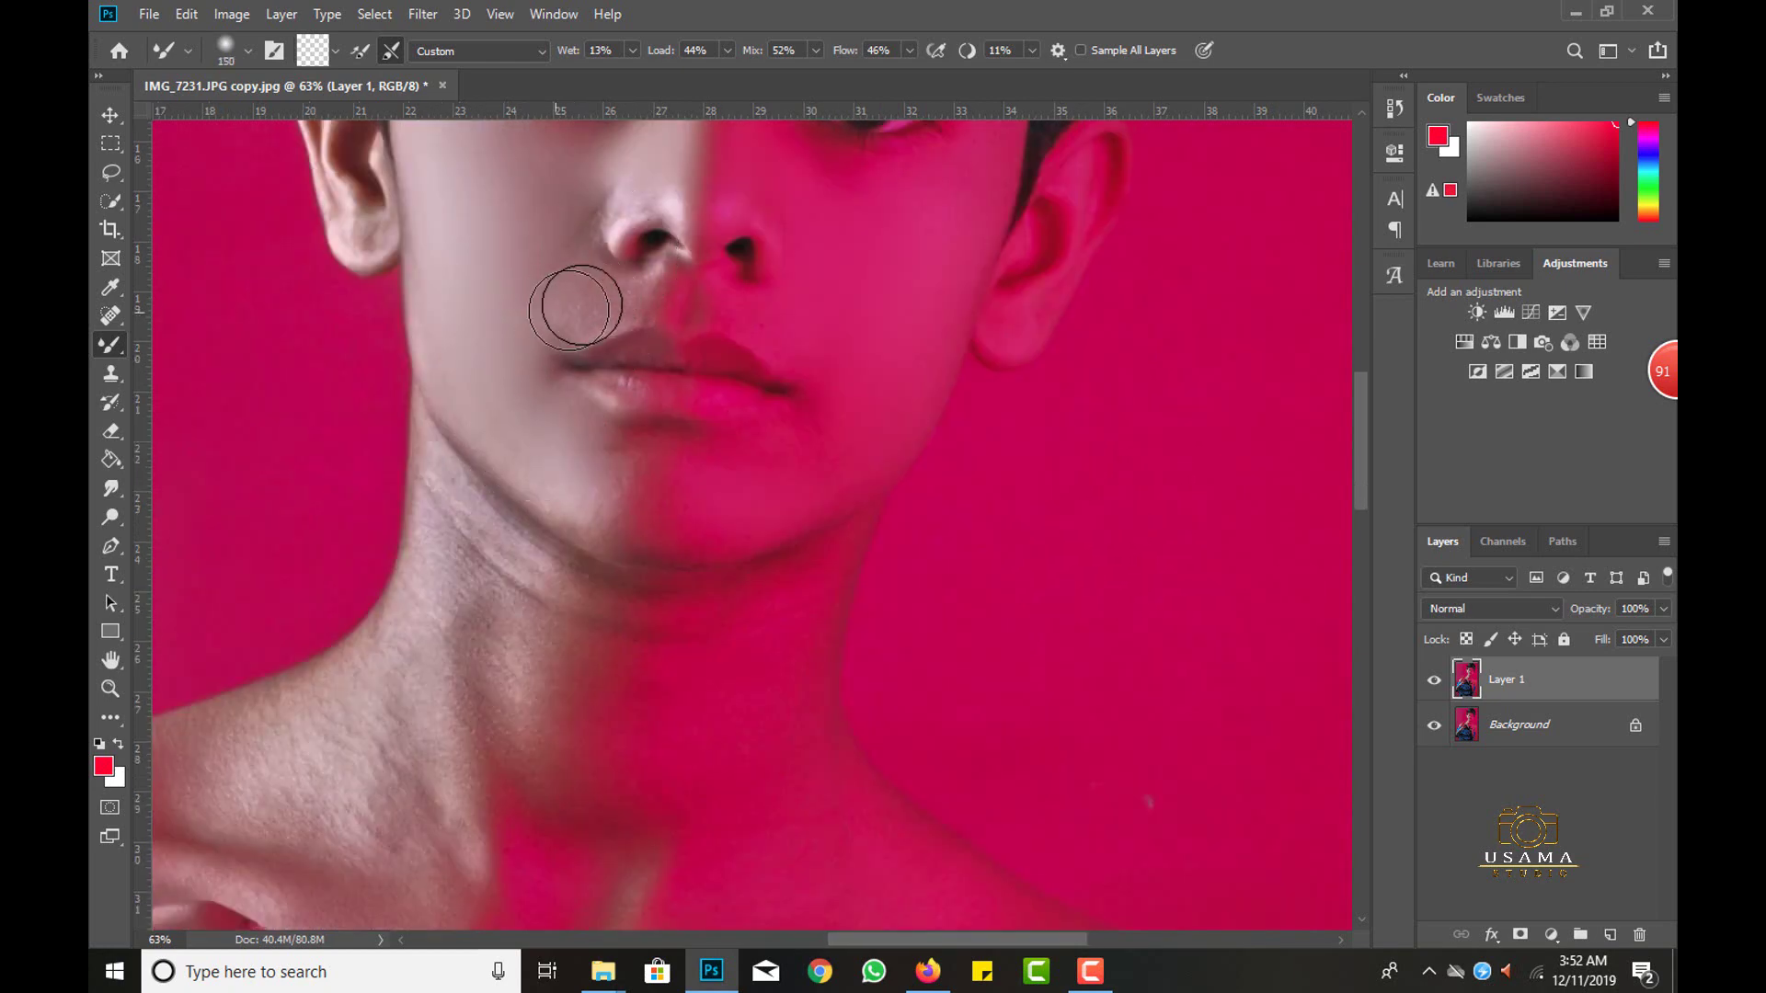
Smooth the neck skin up toward the chin with the Mixer Brush.
{"action": "scroll", "coordinate": [706, 355], "scroll_direction": "down", "scroll_amount": 1}
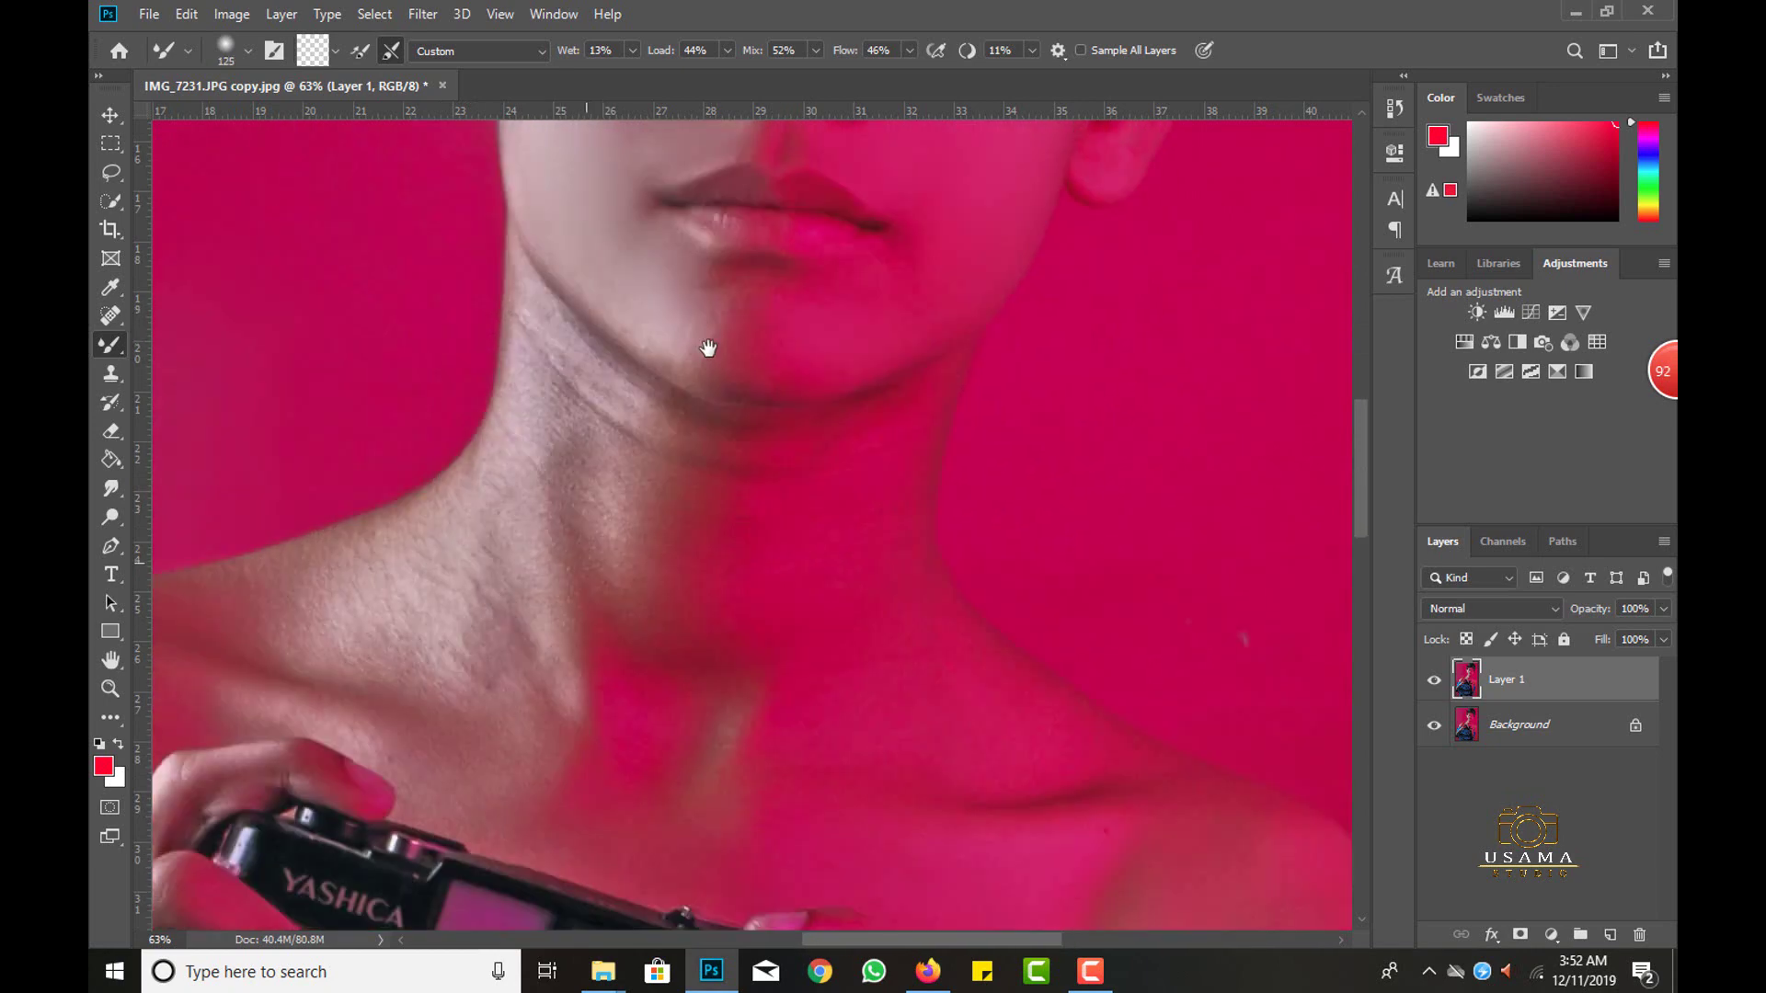
{"action": "scroll", "coordinate": [709, 539], "scroll_direction": "down", "scroll_amount": 1}
{"action": "scroll", "coordinate": [698, 479], "scroll_direction": "up", "scroll_amount": 1}
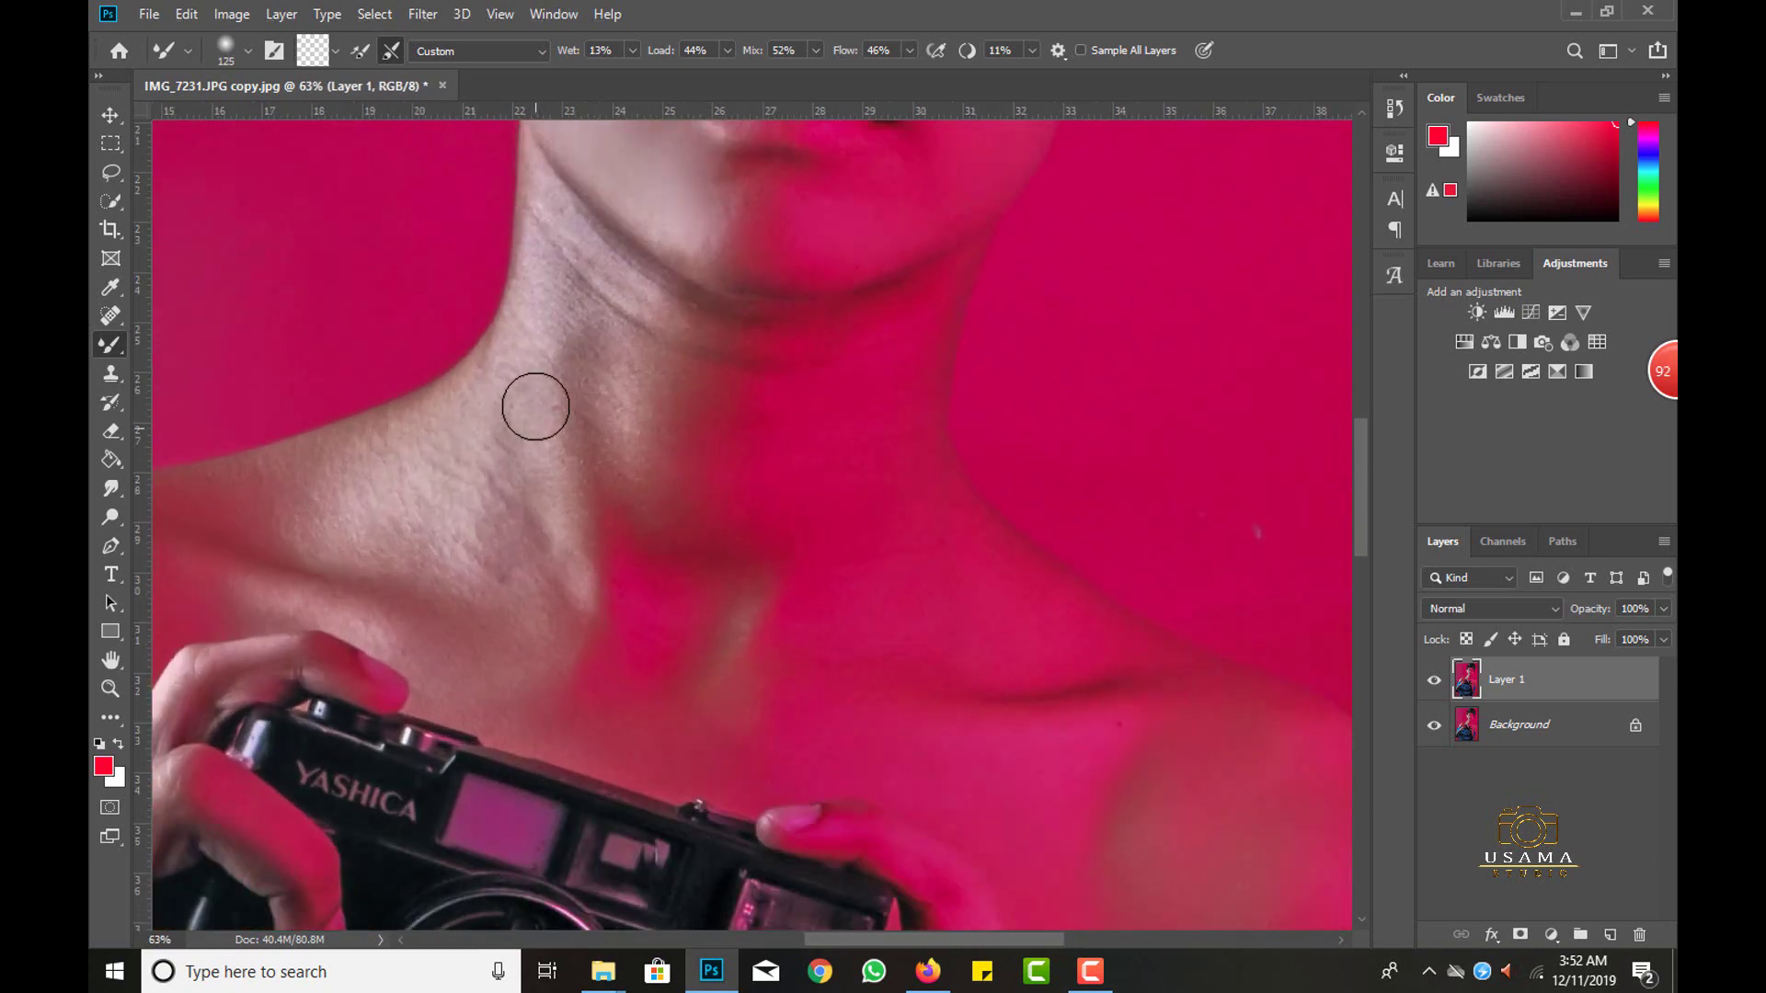
{"action": "key", "text": "bracketright"}
{"action": "key", "text": "bracketright"}
{"action": "key", "text": "bracketright"}
{"action": "left_click_drag", "start_coordinate": [591, 472], "coordinate": [592, 580]}
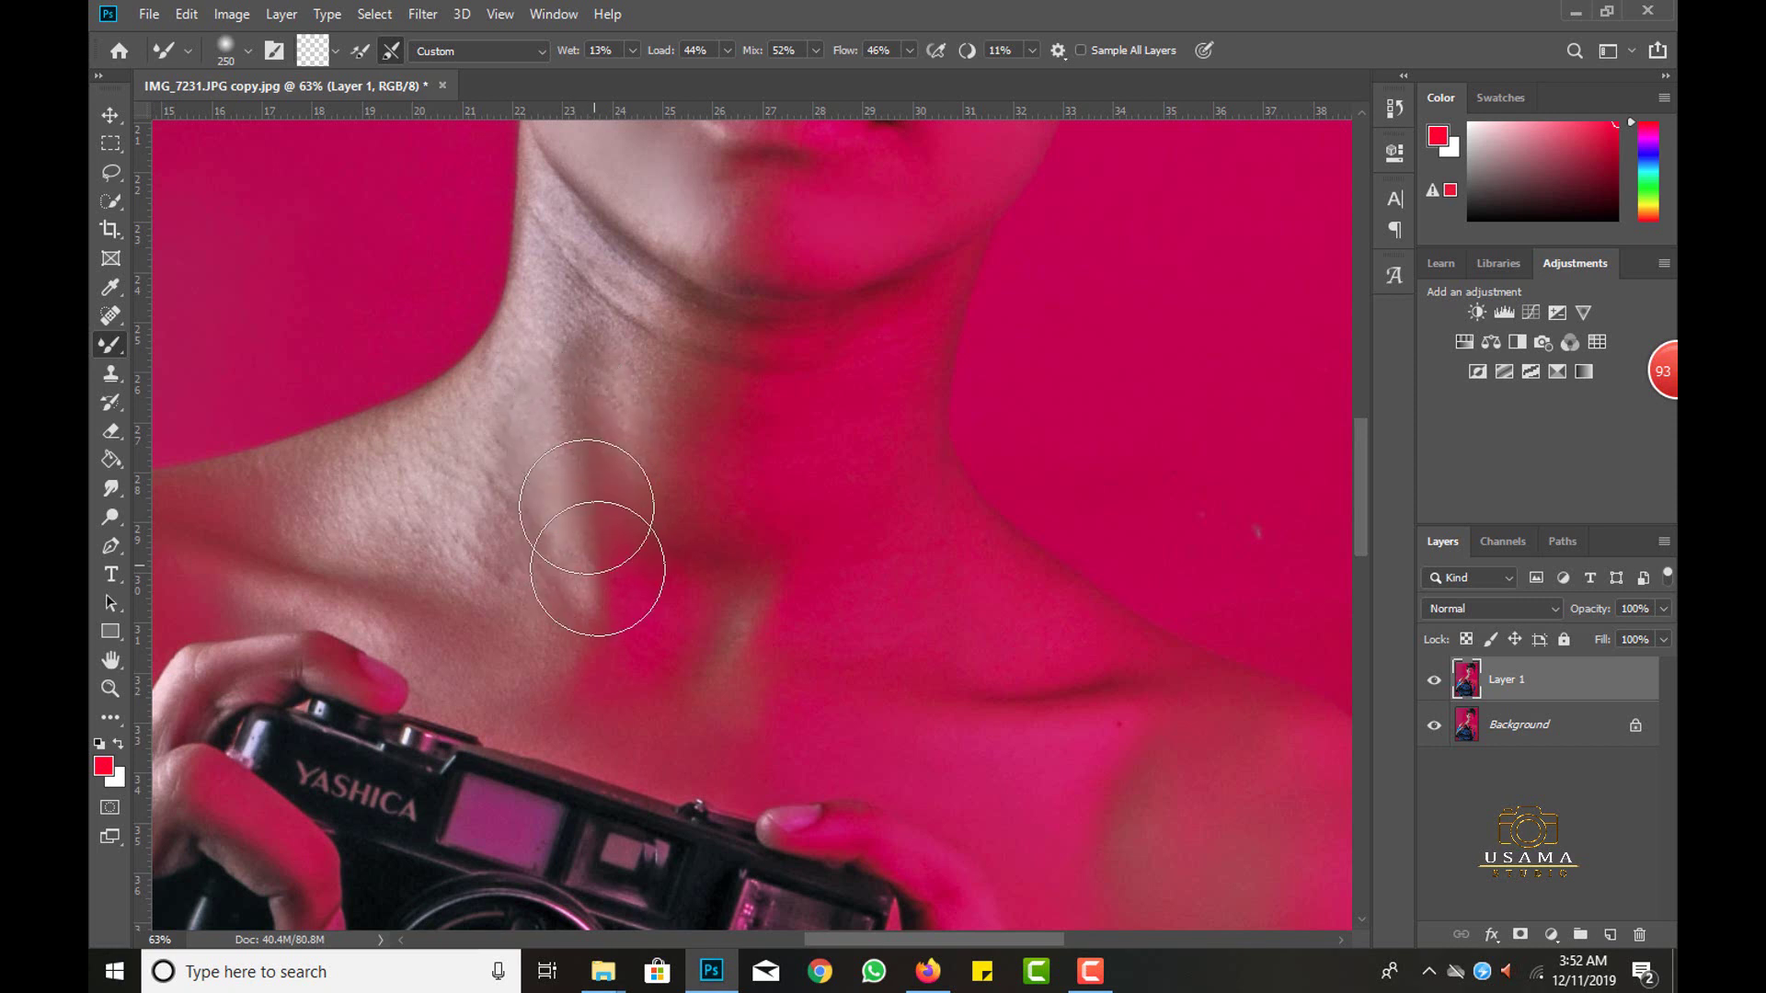
{"action": "mouse_move", "coordinate": [579, 389]}
{"action": "left_mouse_down"}
{"action": "mouse_move", "coordinate": [658, 407]}
{"action": "mouse_move", "coordinate": [871, 284]}
{"action": "left_mouse_up"}
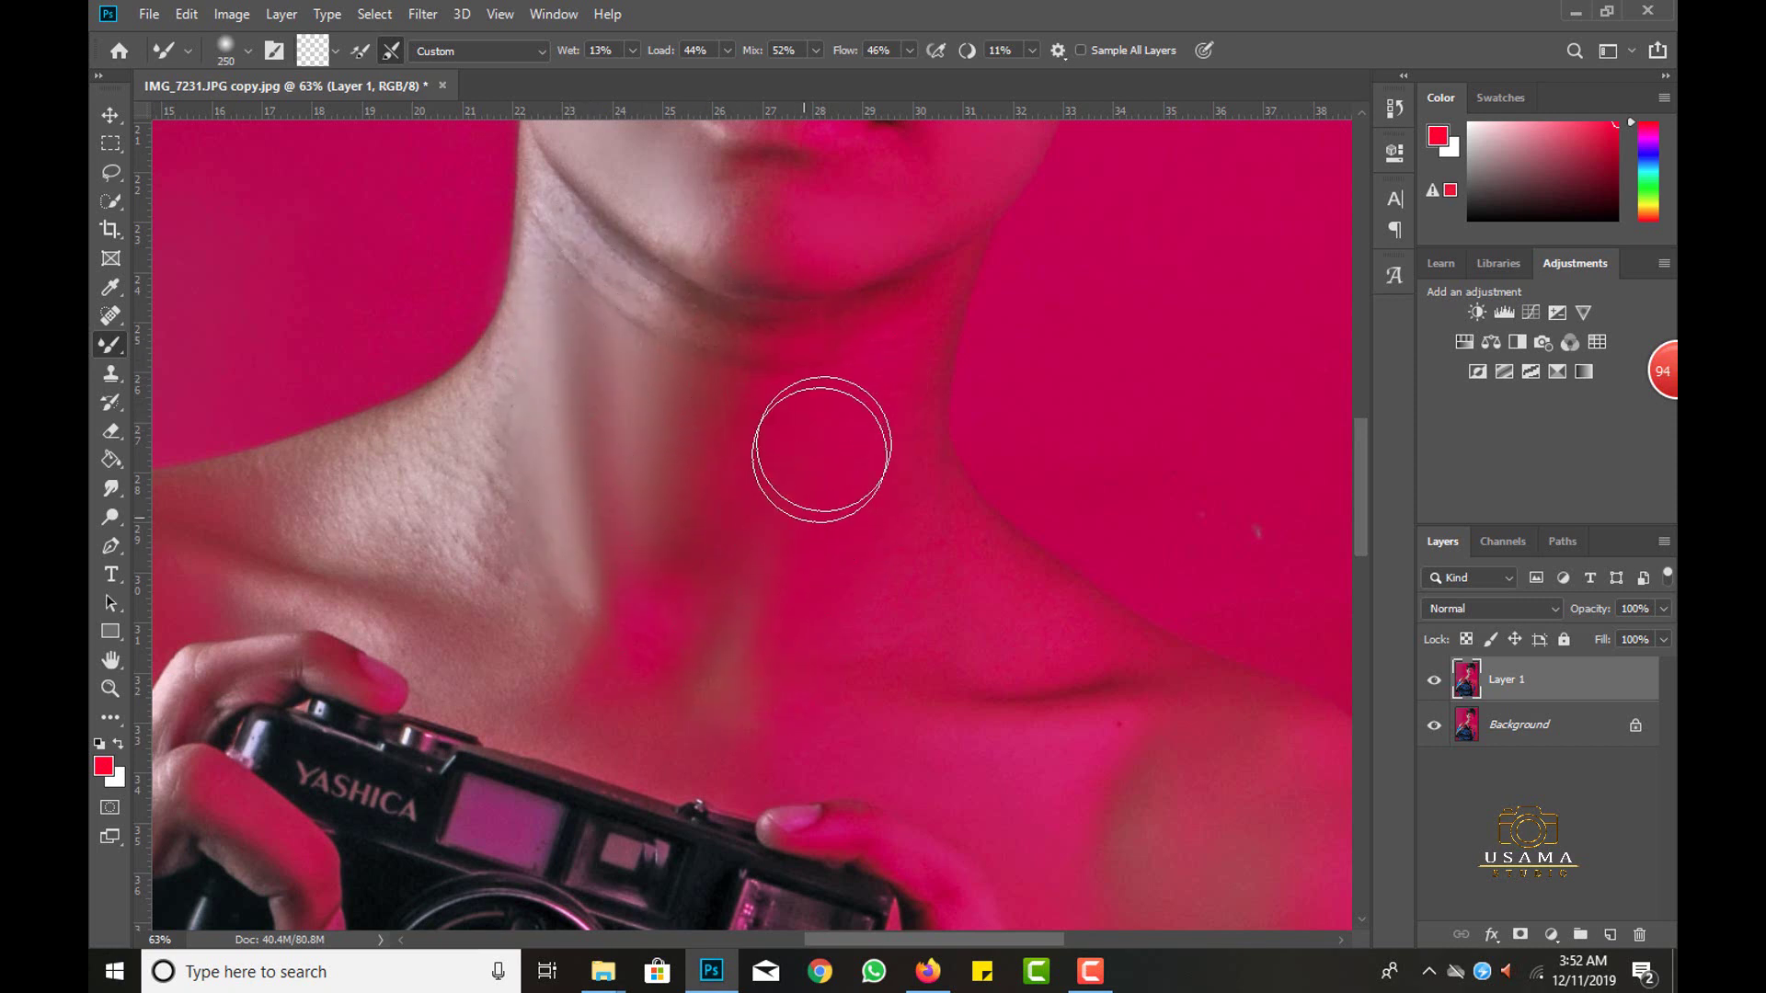
{"action": "key", "text": "bracketright"}
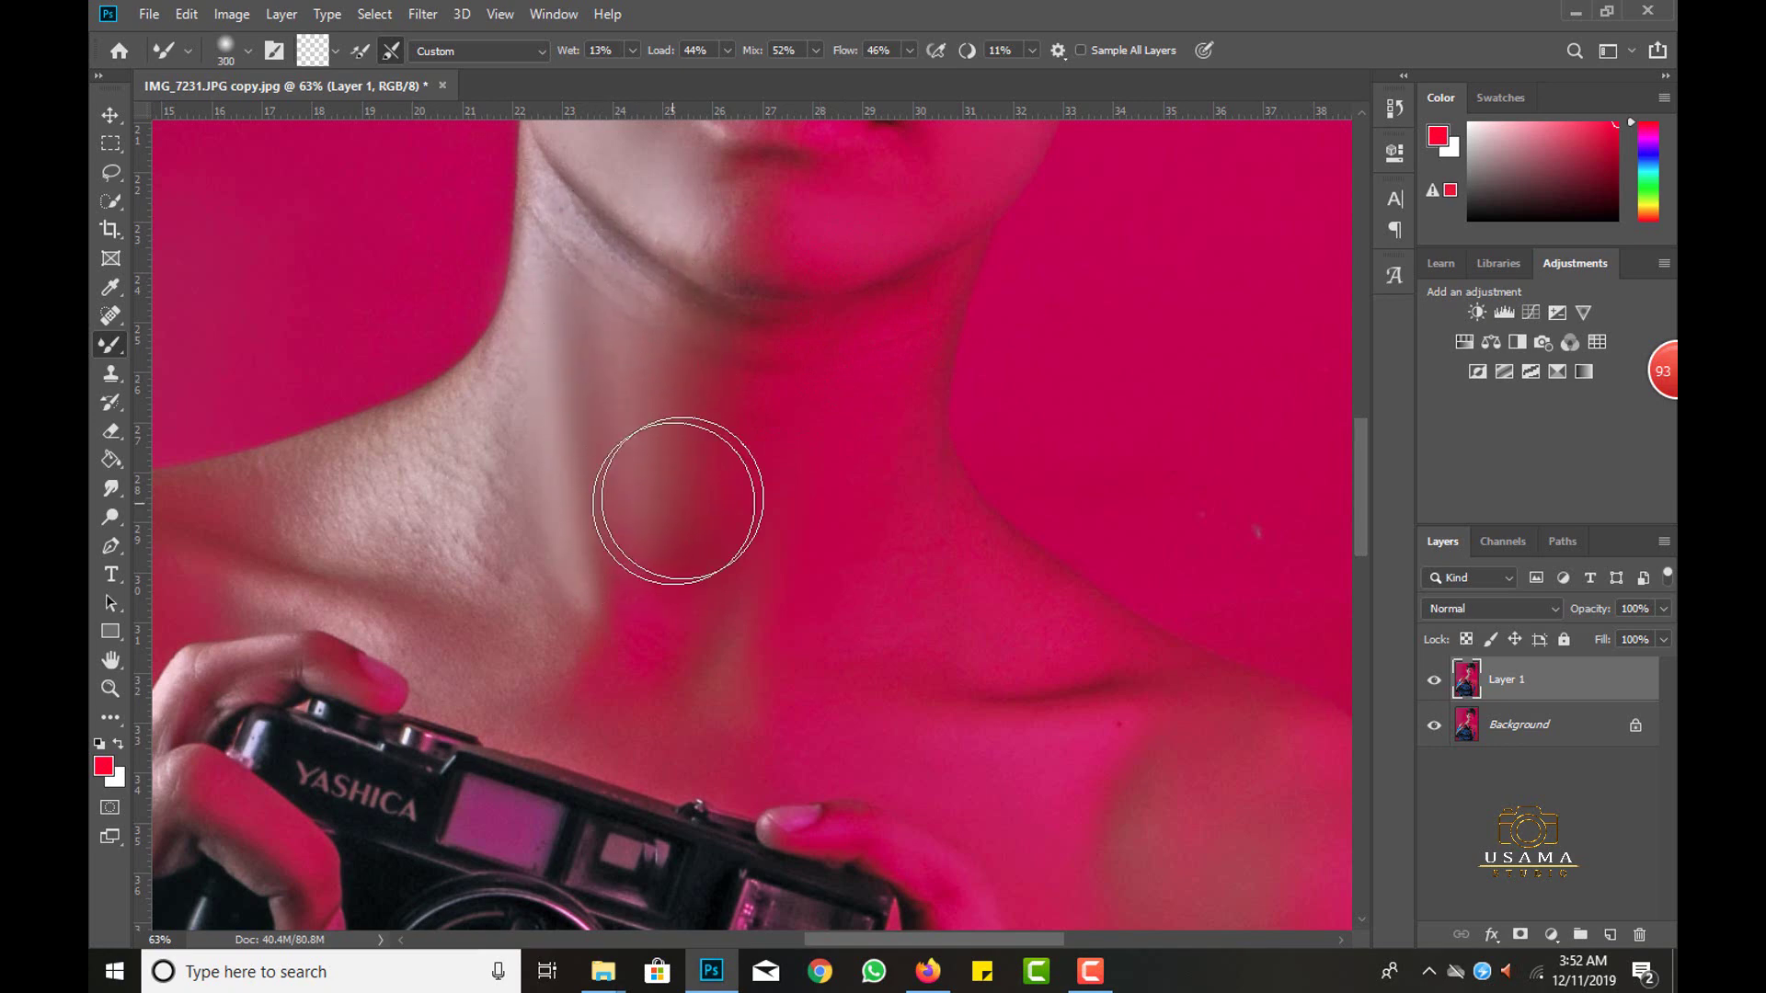
{"action": "left_click_drag", "start_coordinate": [703, 486], "coordinate": [642, 329]}
{"action": "key", "text": "bracketleft"}
Finish smoothing the neck and blend the shoulder skin near the camera hand.
{"action": "key", "text": "bracketleft"}
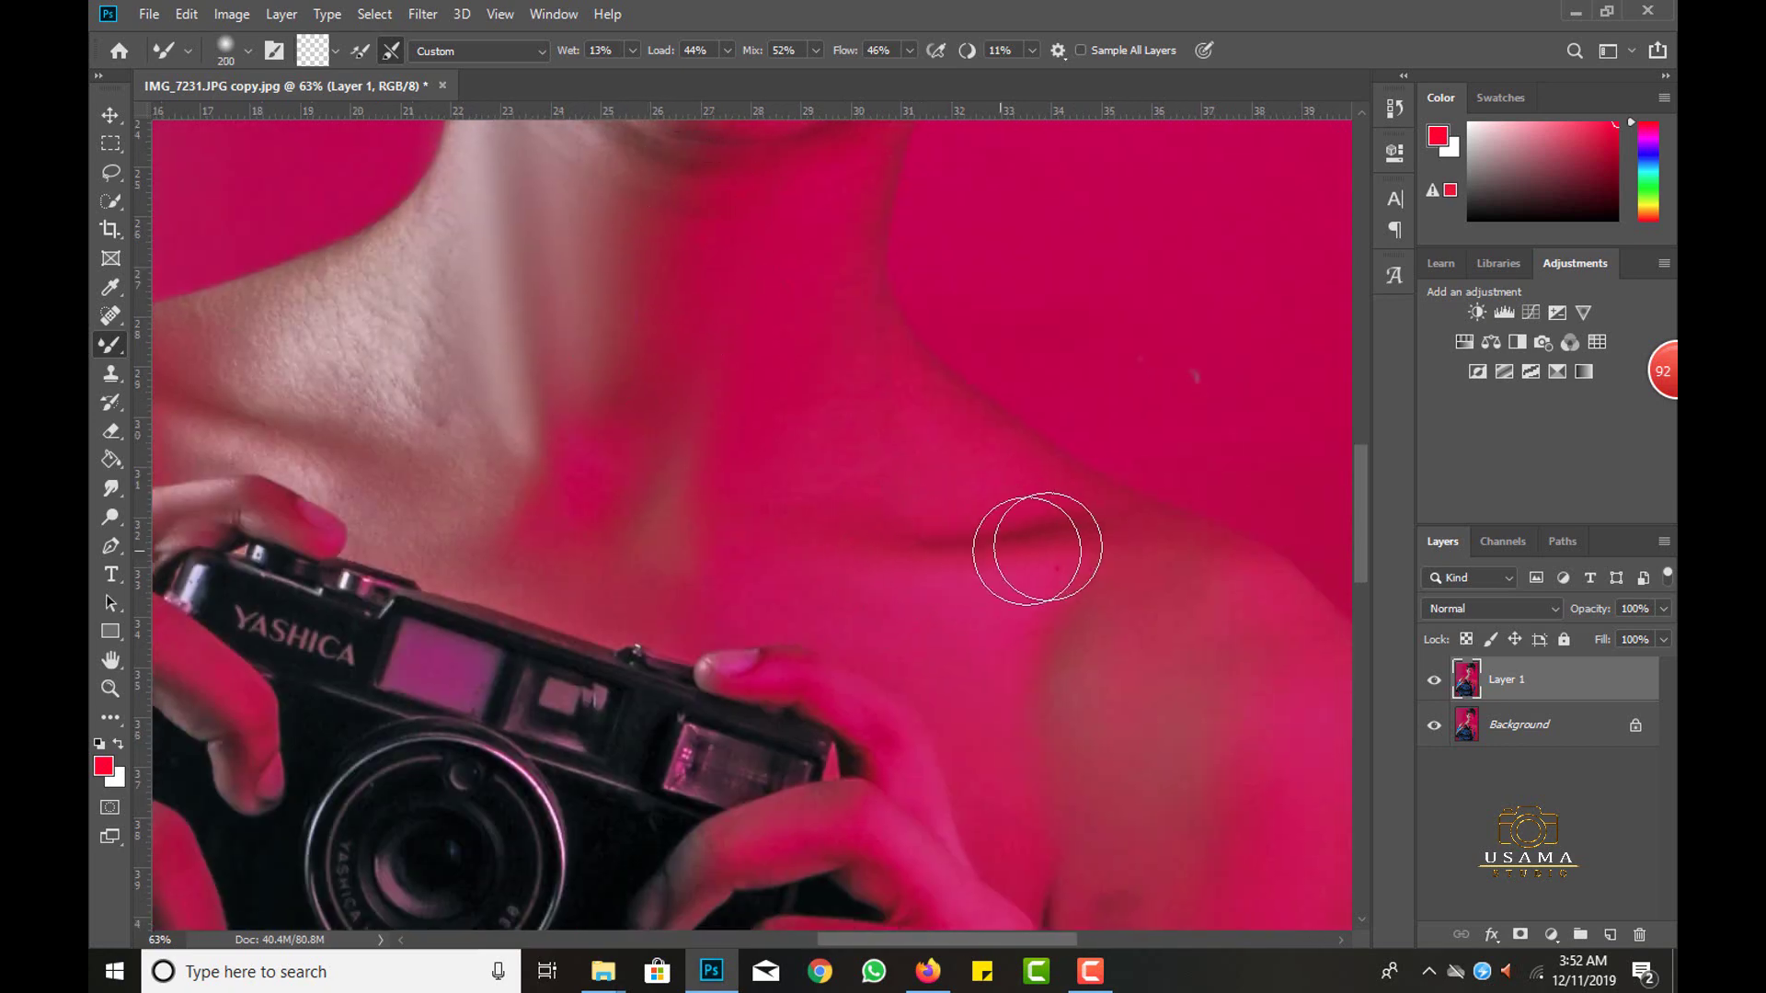
{"action": "mouse_move", "coordinate": [996, 502]}
{"action": "left_mouse_down"}
{"action": "mouse_move", "coordinate": [762, 296]}
{"action": "mouse_move", "coordinate": [576, 275]}
{"action": "mouse_move", "coordinate": [668, 505]}
{"action": "left_mouse_up"}
{"action": "mouse_move", "coordinate": [367, 454]}
{"action": "left_mouse_down"}
{"action": "mouse_move", "coordinate": [702, 512]}
{"action": "mouse_move", "coordinate": [651, 433]}
{"action": "mouse_move", "coordinate": [659, 445]}
{"action": "mouse_move", "coordinate": [453, 394]}
{"action": "mouse_move", "coordinate": [627, 484]}
{"action": "left_mouse_up"}
{"action": "key", "text": "bracketright"}
{"action": "key", "text": "bracketleft"}
{"action": "key", "text": "bracketright"}
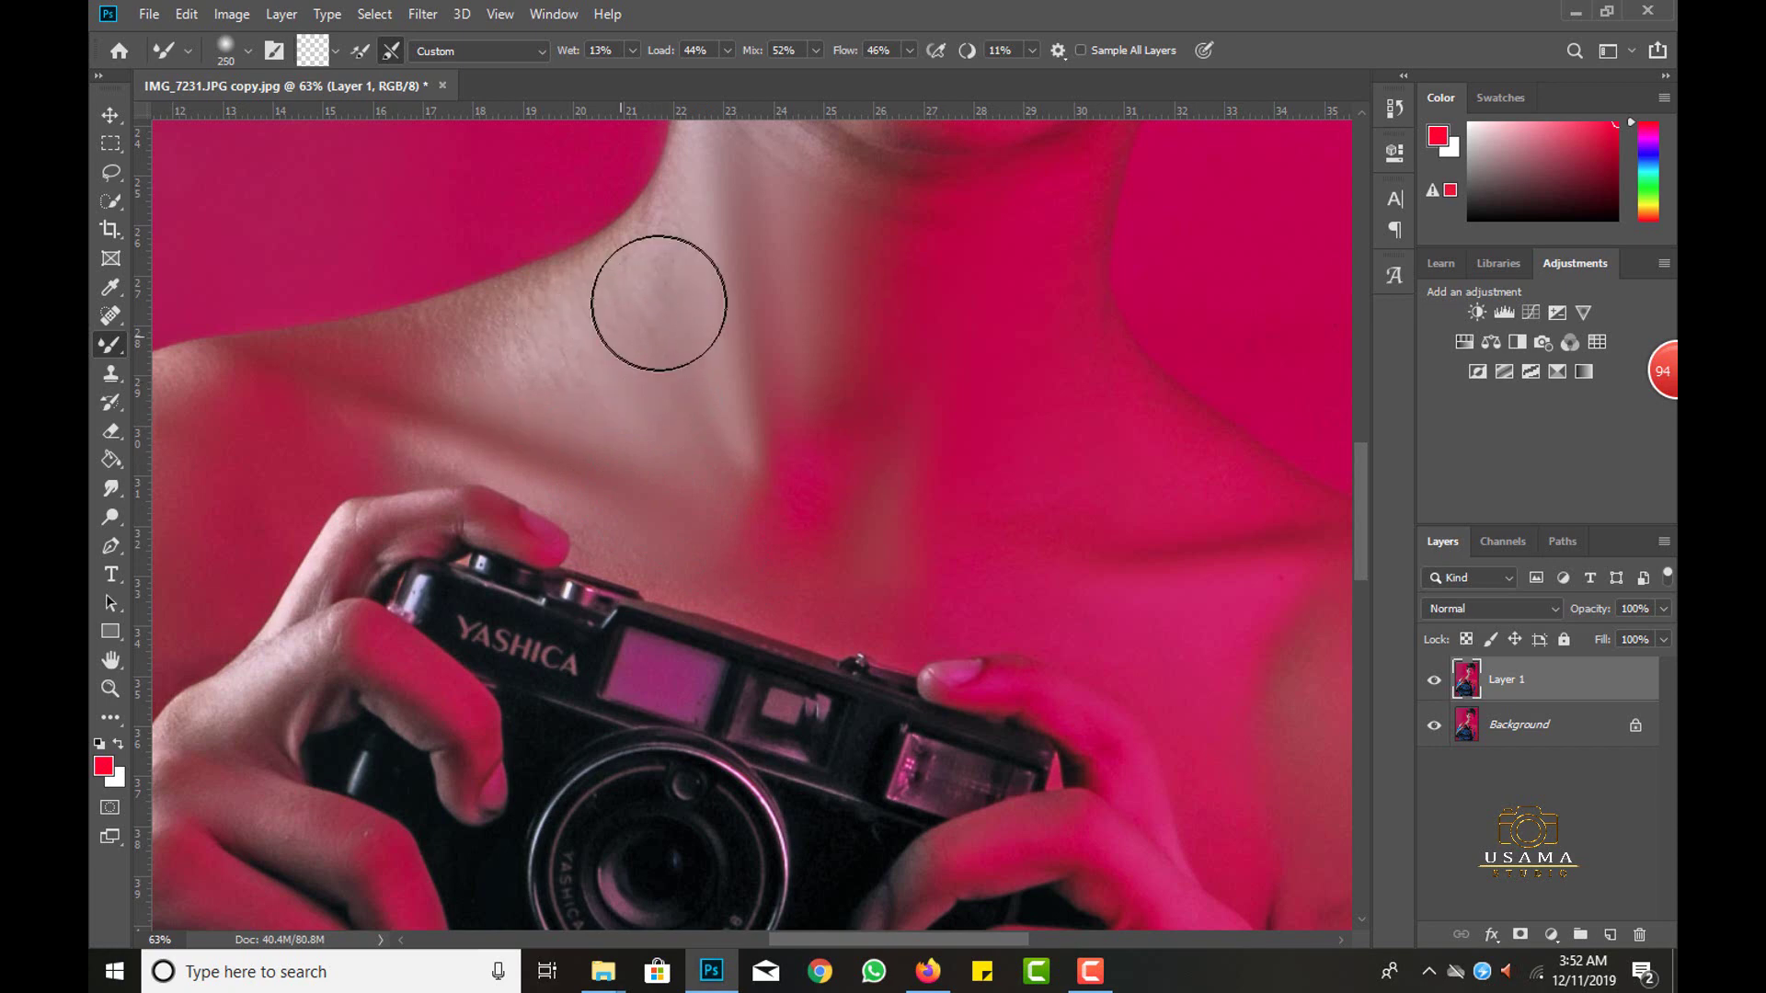
{"action": "left_click_drag", "start_coordinate": [659, 295], "coordinate": [596, 306]}
{"action": "key", "text": "bracketleft"}
{"action": "key", "text": "bracketleft"}
{"action": "left_click_drag", "start_coordinate": [434, 374], "coordinate": [714, 300]}
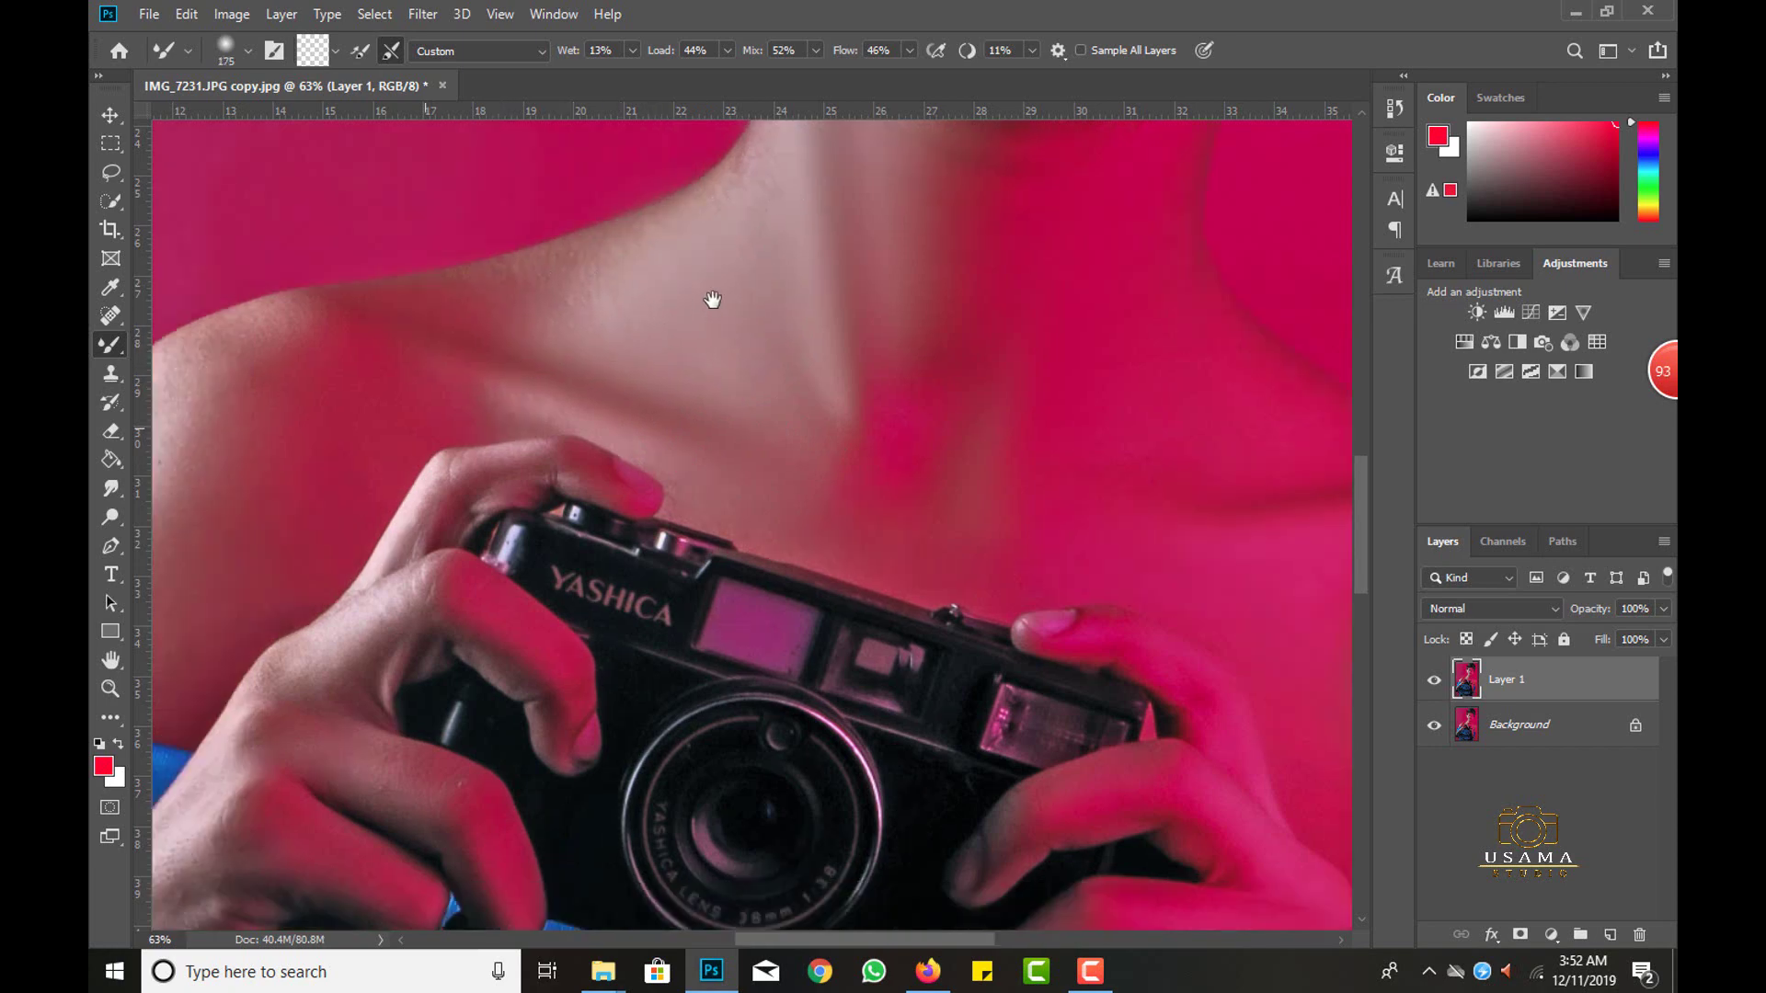
{"action": "key", "text": "bracketright"}
{"action": "key", "text": "bracketright"}
{"action": "key", "text": "bracketright"}
{"action": "mouse_move", "coordinate": [395, 395]}
{"action": "left_mouse_down"}
{"action": "mouse_move", "coordinate": [453, 374]}
{"action": "mouse_move", "coordinate": [503, 269]}
{"action": "mouse_move", "coordinate": [650, 217]}
{"action": "left_mouse_up"}
{"action": "key", "text": "bracketleft"}
{"action": "key", "text": "bracketleft"}
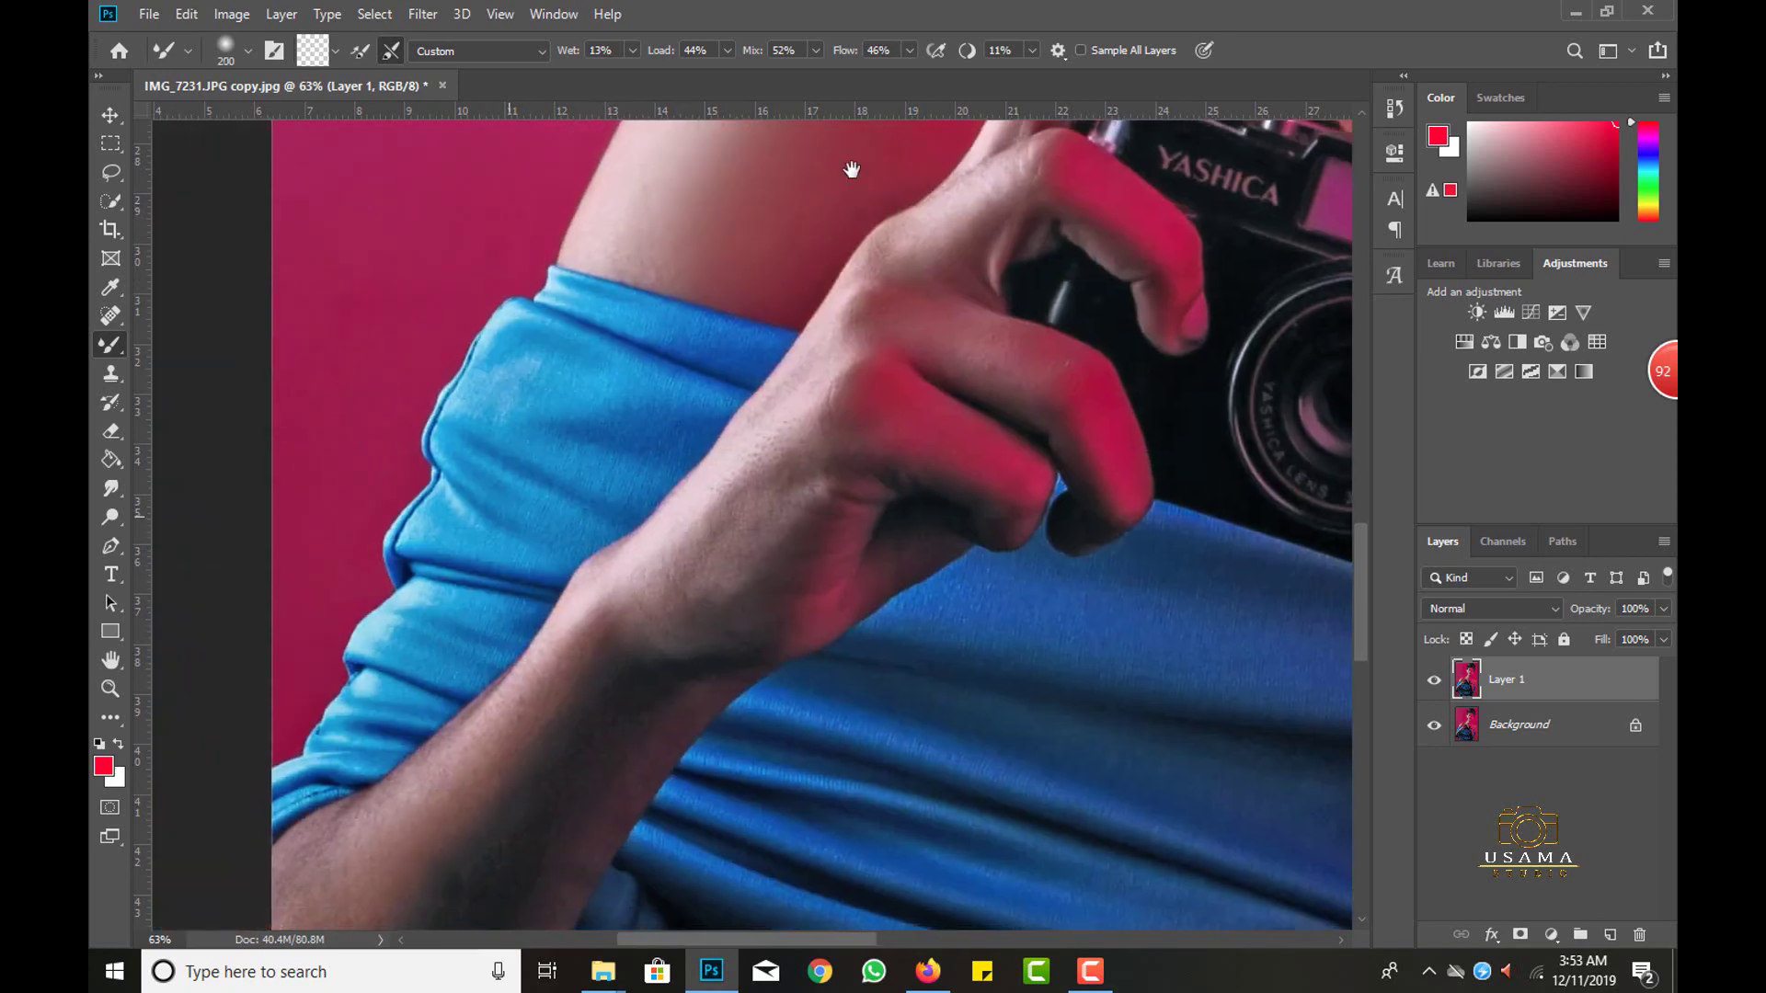
Smooth the forearm and wrist skin with the Mixer Brush.
{"action": "left_click_drag", "start_coordinate": [520, 526], "coordinate": [785, 268]}
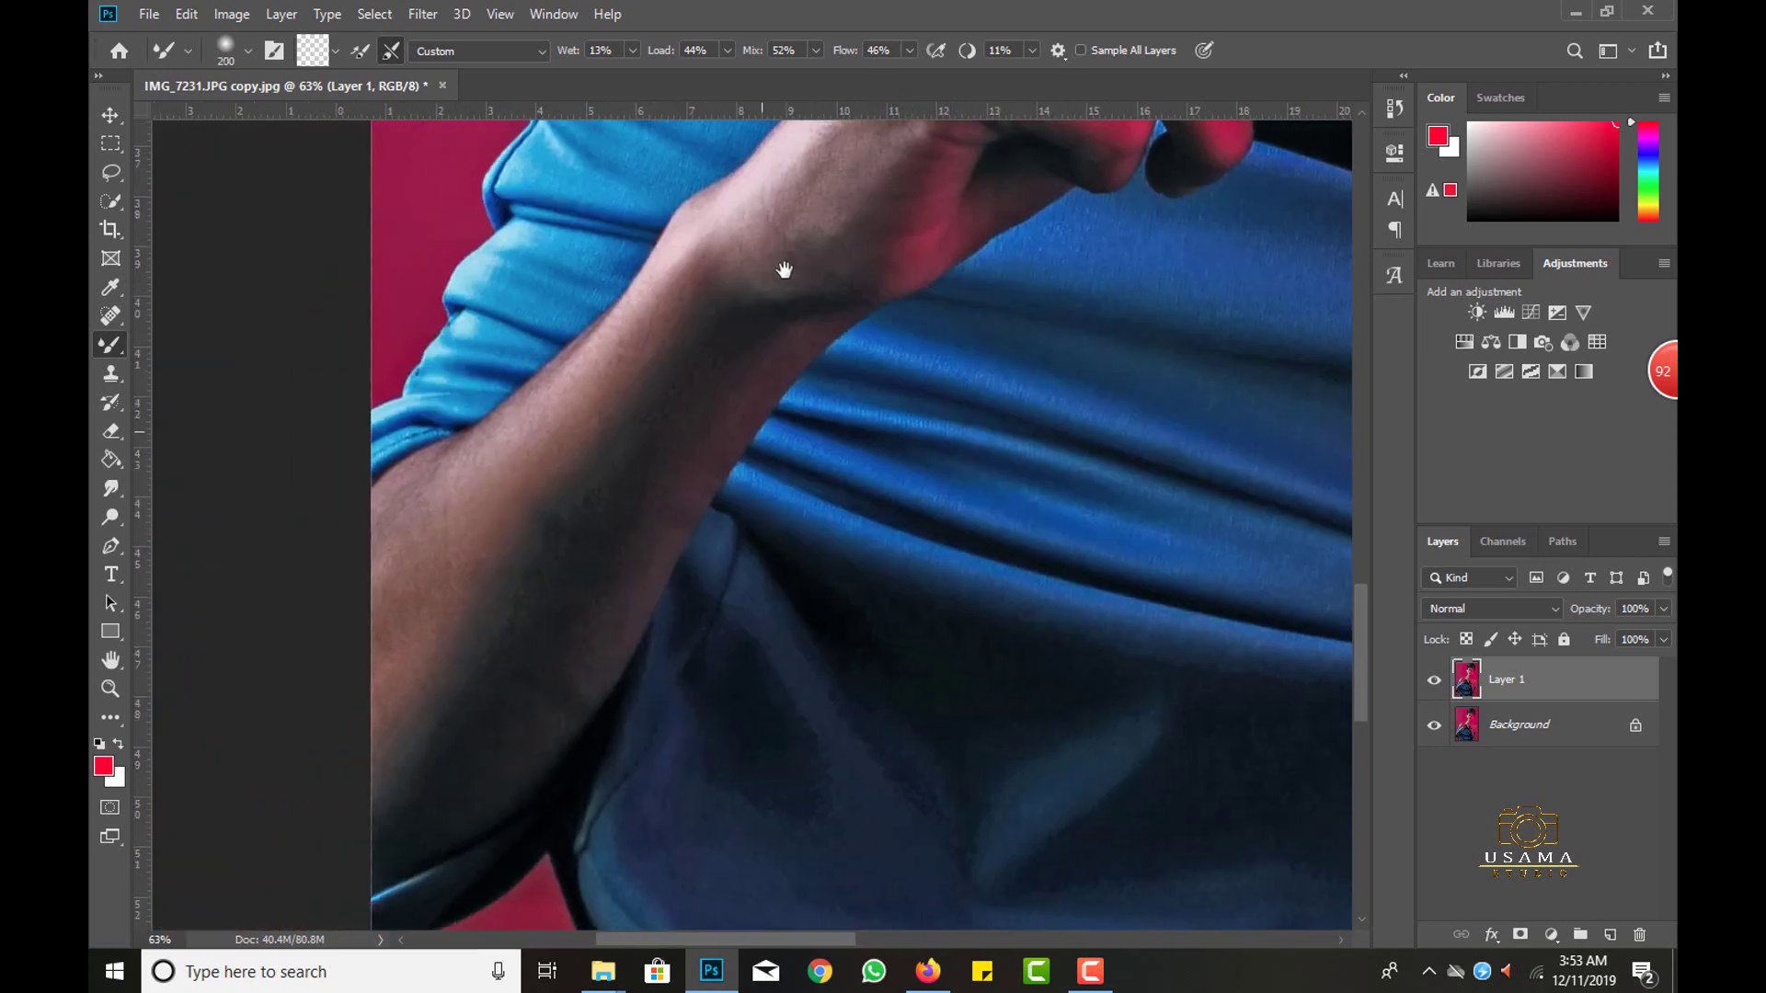
{"action": "key", "text": "bracketright"}
{"action": "key", "text": "bracketright"}
{"action": "mouse_move", "coordinate": [552, 492]}
{"action": "left_mouse_down"}
{"action": "mouse_move", "coordinate": [433, 740]}
{"action": "mouse_move", "coordinate": [389, 702]}
{"action": "left_mouse_up"}
{"action": "key", "text": "bracketleft"}
{"action": "key", "text": "bracketleft"}
{"action": "mouse_move", "coordinate": [571, 446]}
{"action": "left_mouse_down"}
{"action": "mouse_move", "coordinate": [654, 422]}
{"action": "mouse_move", "coordinate": [534, 644]}
{"action": "mouse_move", "coordinate": [654, 423]}
{"action": "mouse_move", "coordinate": [579, 432]}
{"action": "mouse_move", "coordinate": [701, 264]}
{"action": "mouse_move", "coordinate": [426, 493]}
{"action": "left_mouse_up"}
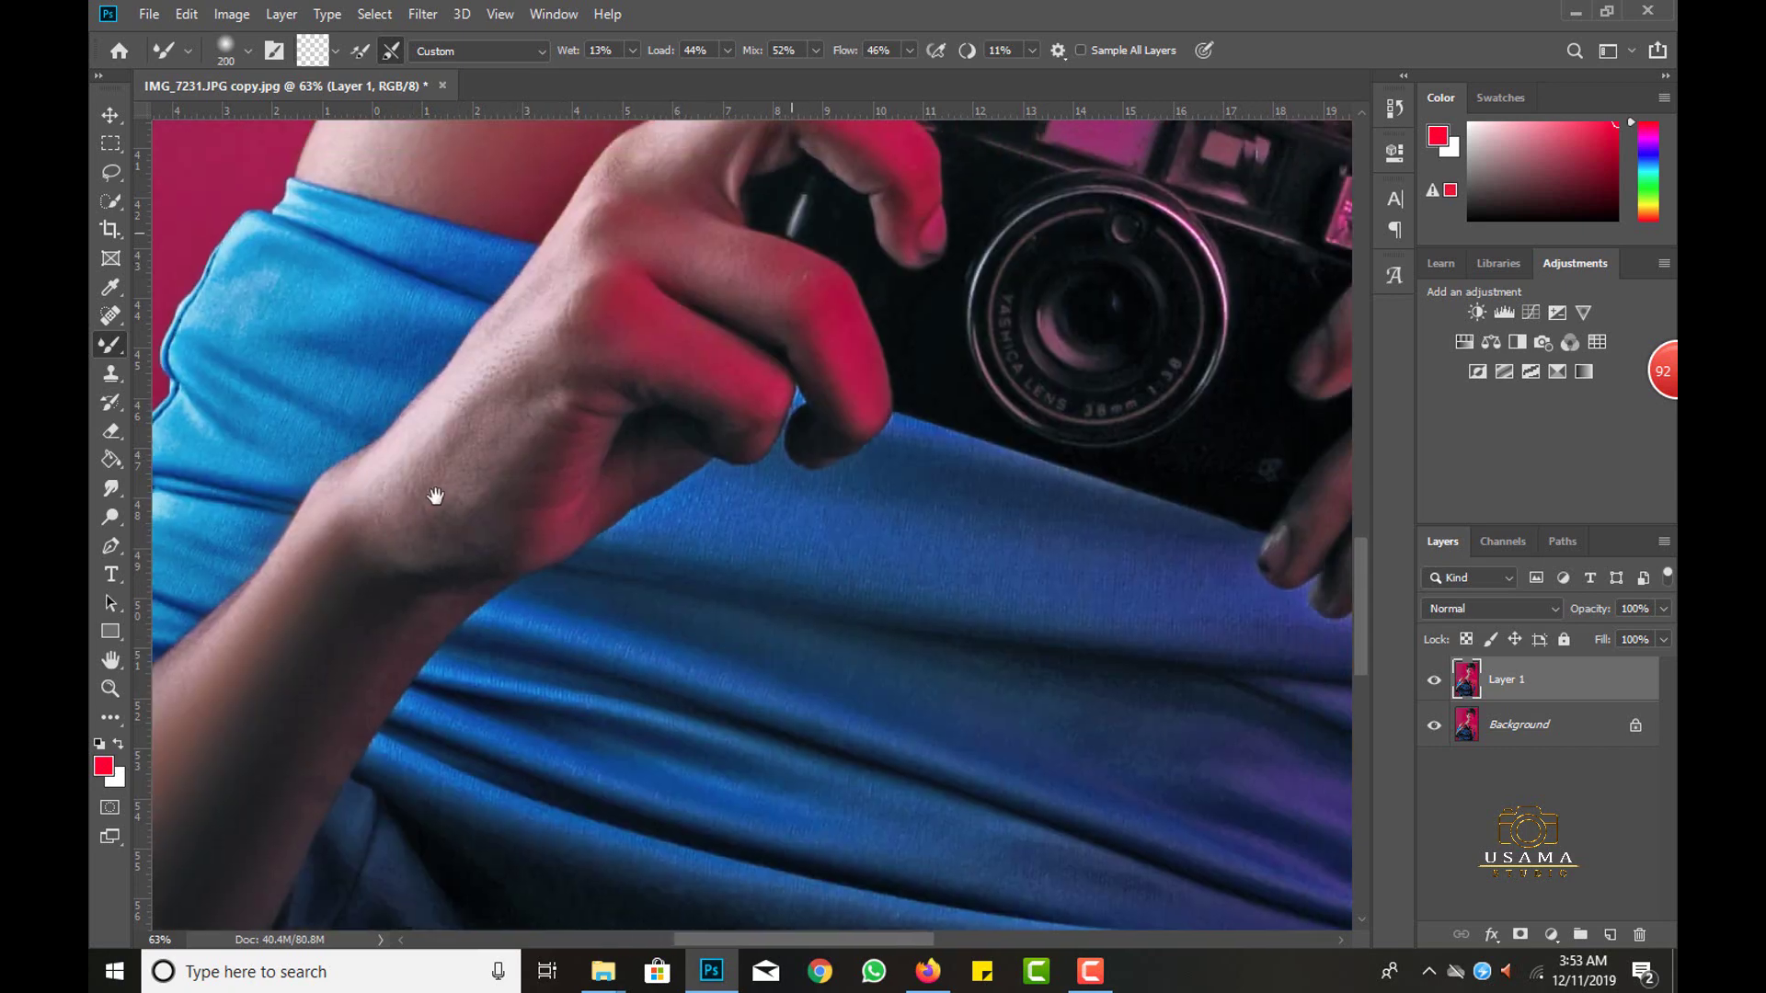
{"action": "left_click_drag", "start_coordinate": [498, 392], "coordinate": [493, 414]}
{"action": "key", "text": "bracketleft"}
{"action": "key", "text": "bracketleft"}
{"action": "key", "text": "bracketleft"}
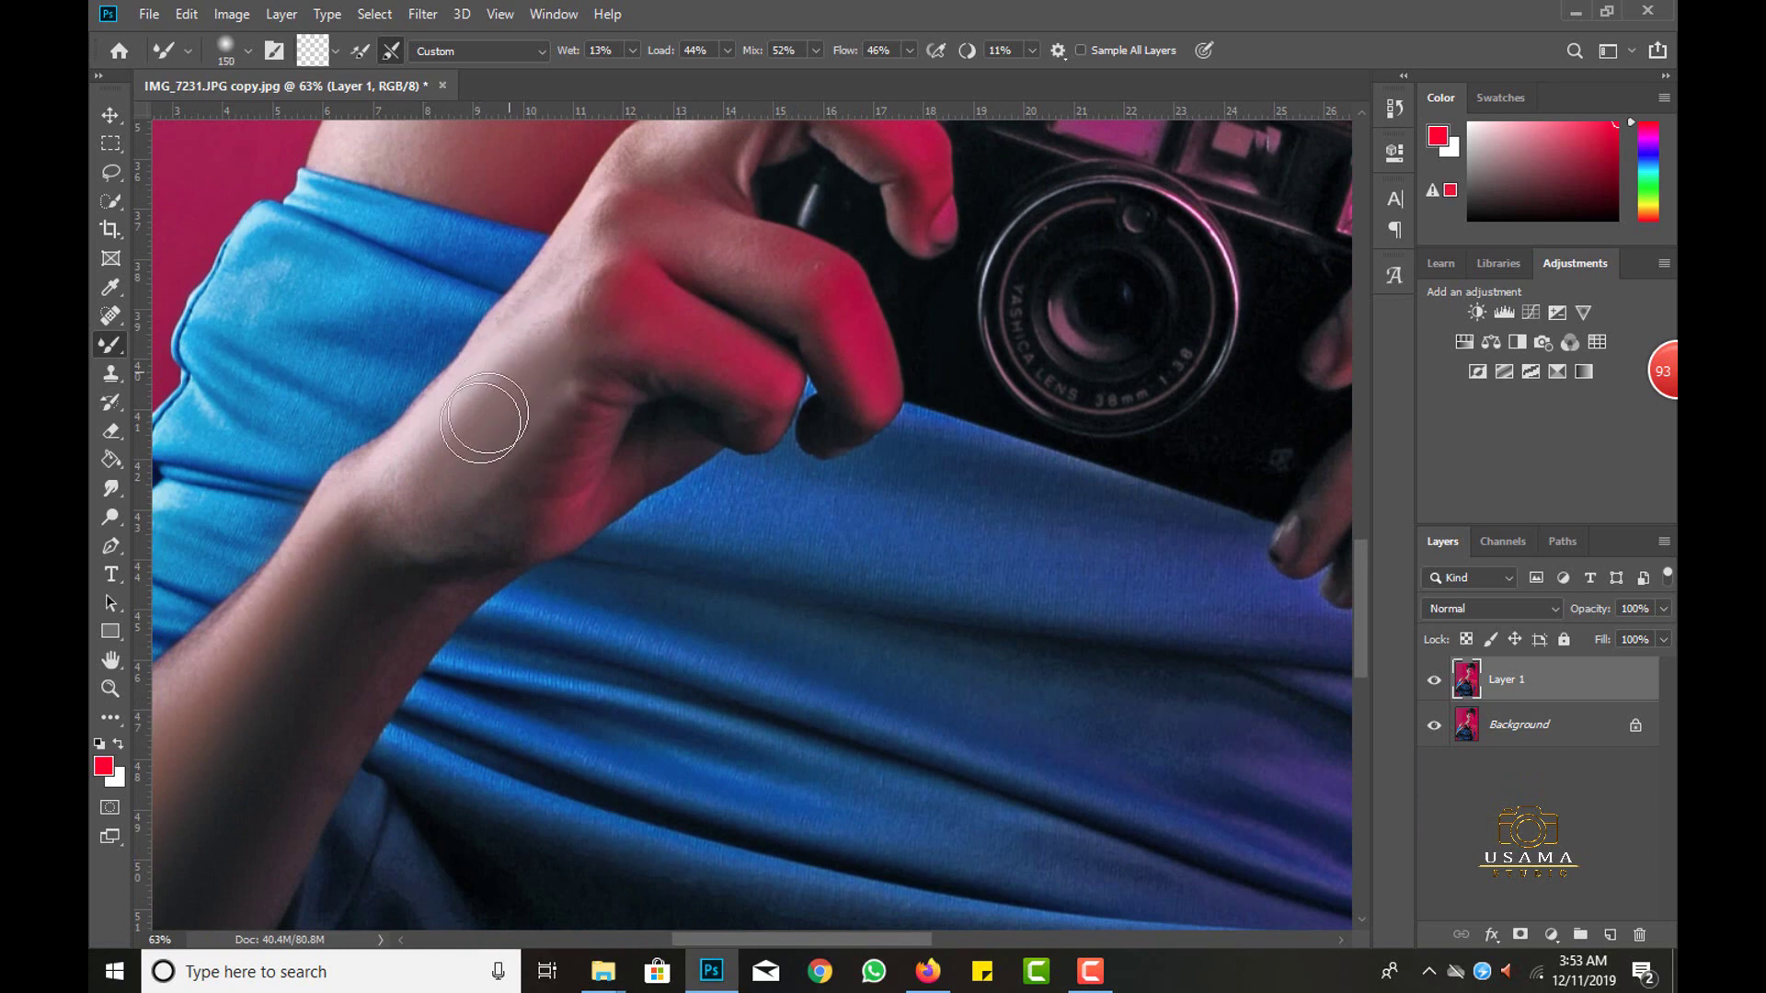
{"action": "key", "text": "bracketleft"}
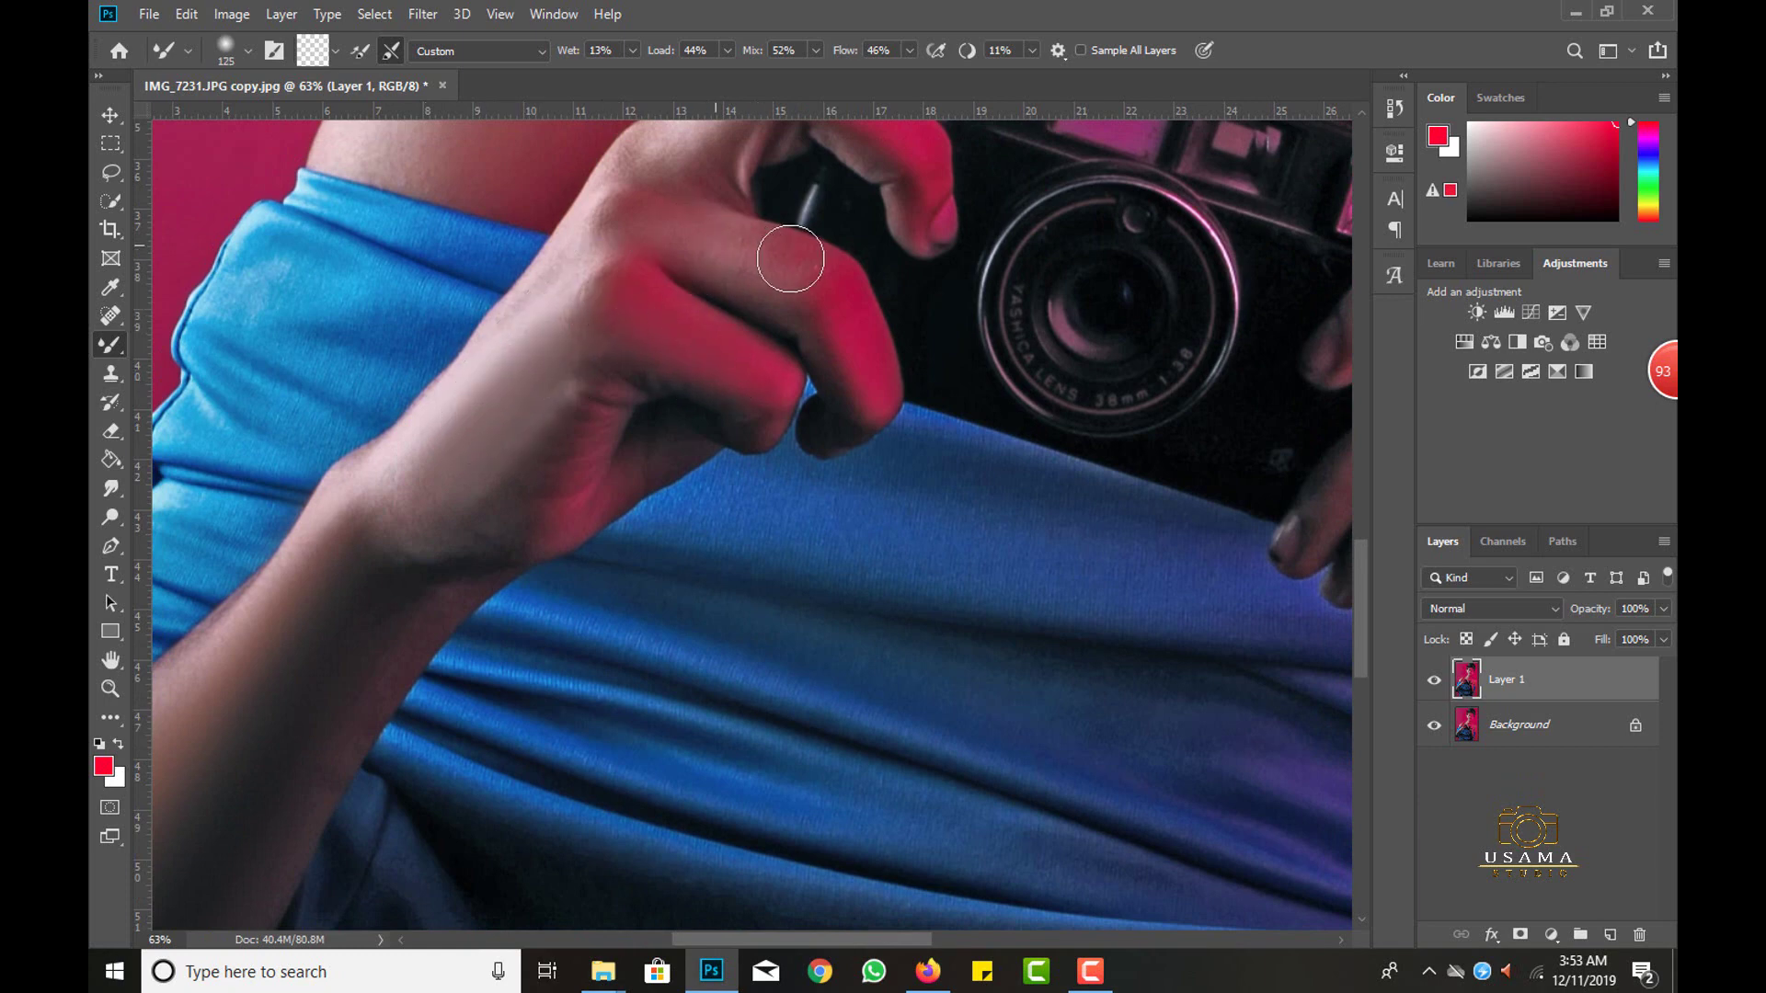
Blend the knuckles on the camera hand and the shading along the arm.
{"action": "left_click_drag", "start_coordinate": [711, 229], "coordinate": [738, 473]}
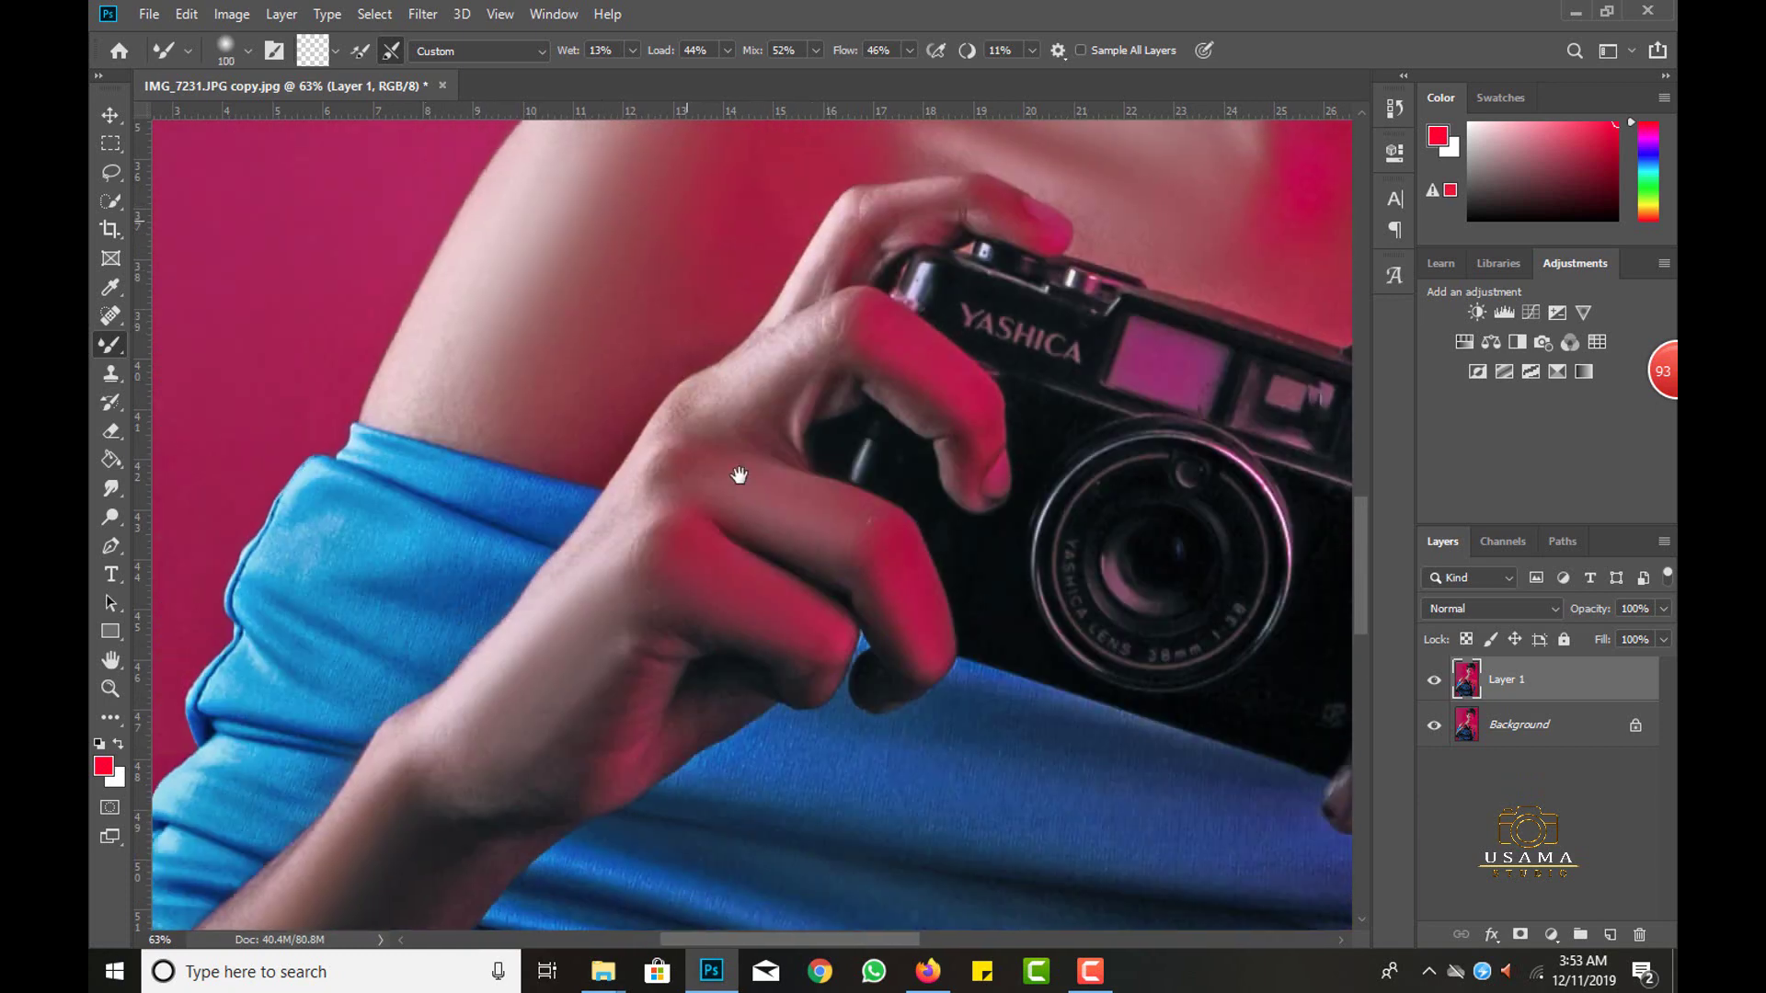
{"action": "left_click_drag", "start_coordinate": [789, 333], "coordinate": [776, 382]}
{"action": "key", "text": "bracketright"}
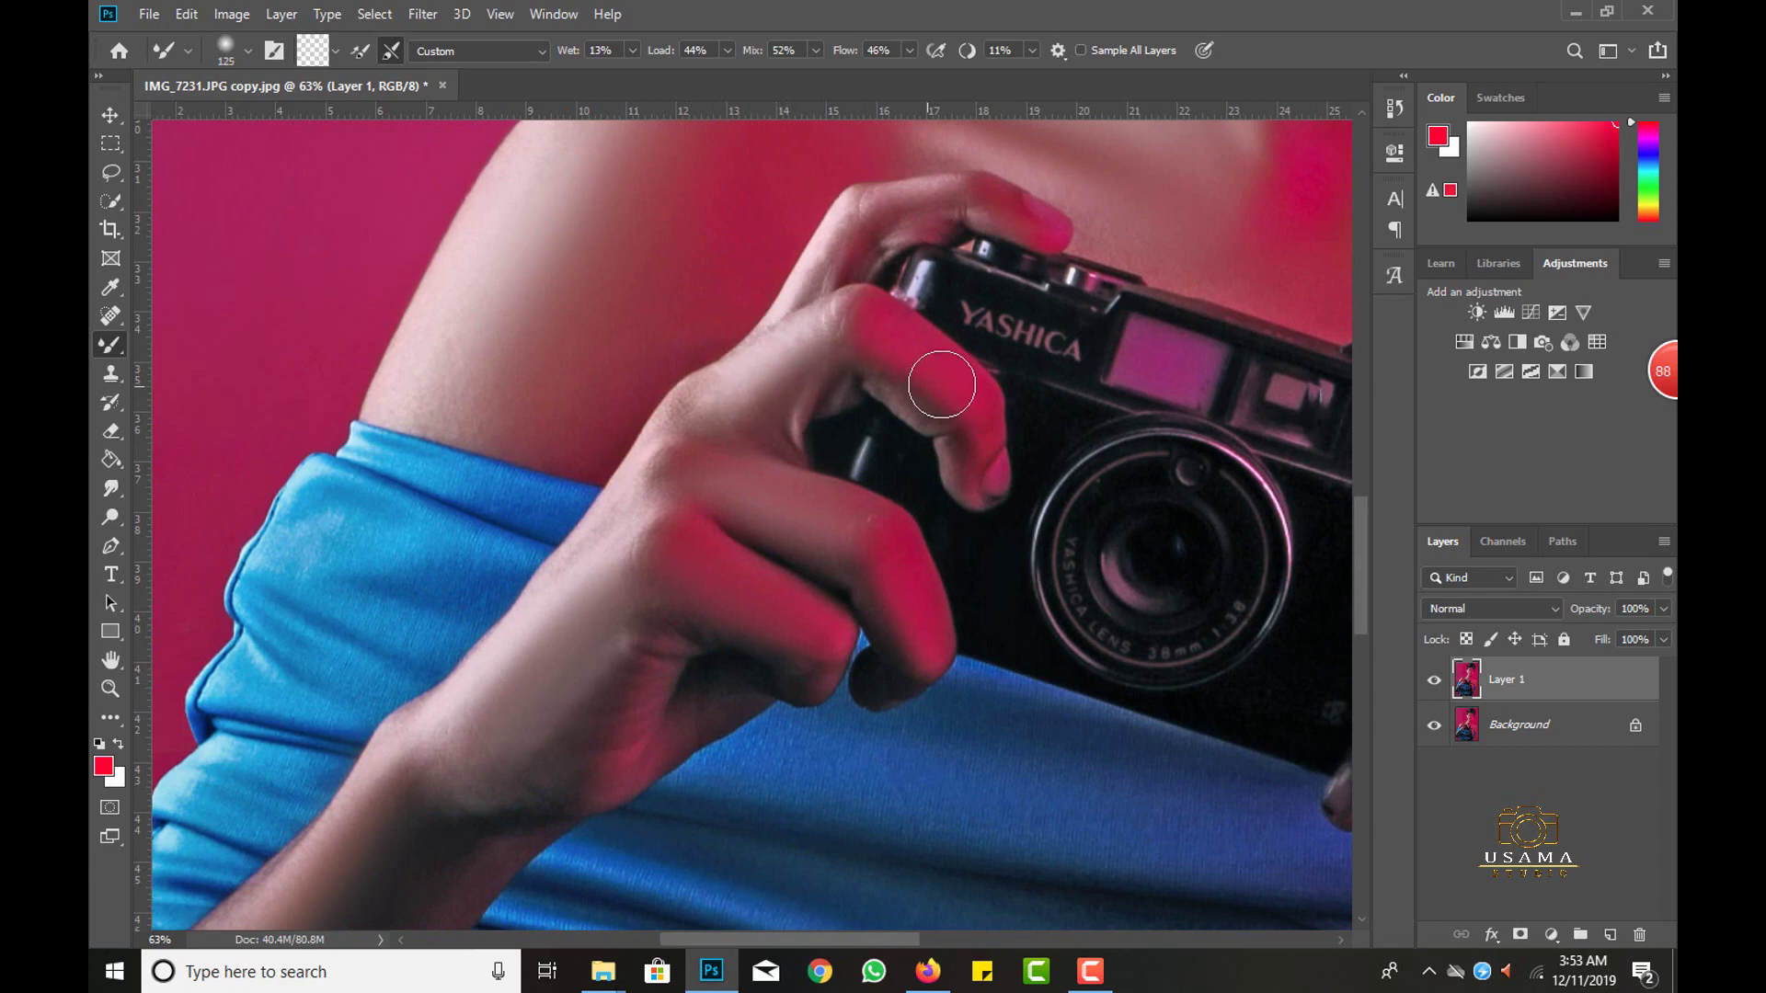
{"action": "scroll", "coordinate": [956, 427], "scroll_direction": "down", "scroll_amount": 3}
{"action": "scroll", "coordinate": [674, 199], "scroll_direction": "down", "scroll_amount": 3}
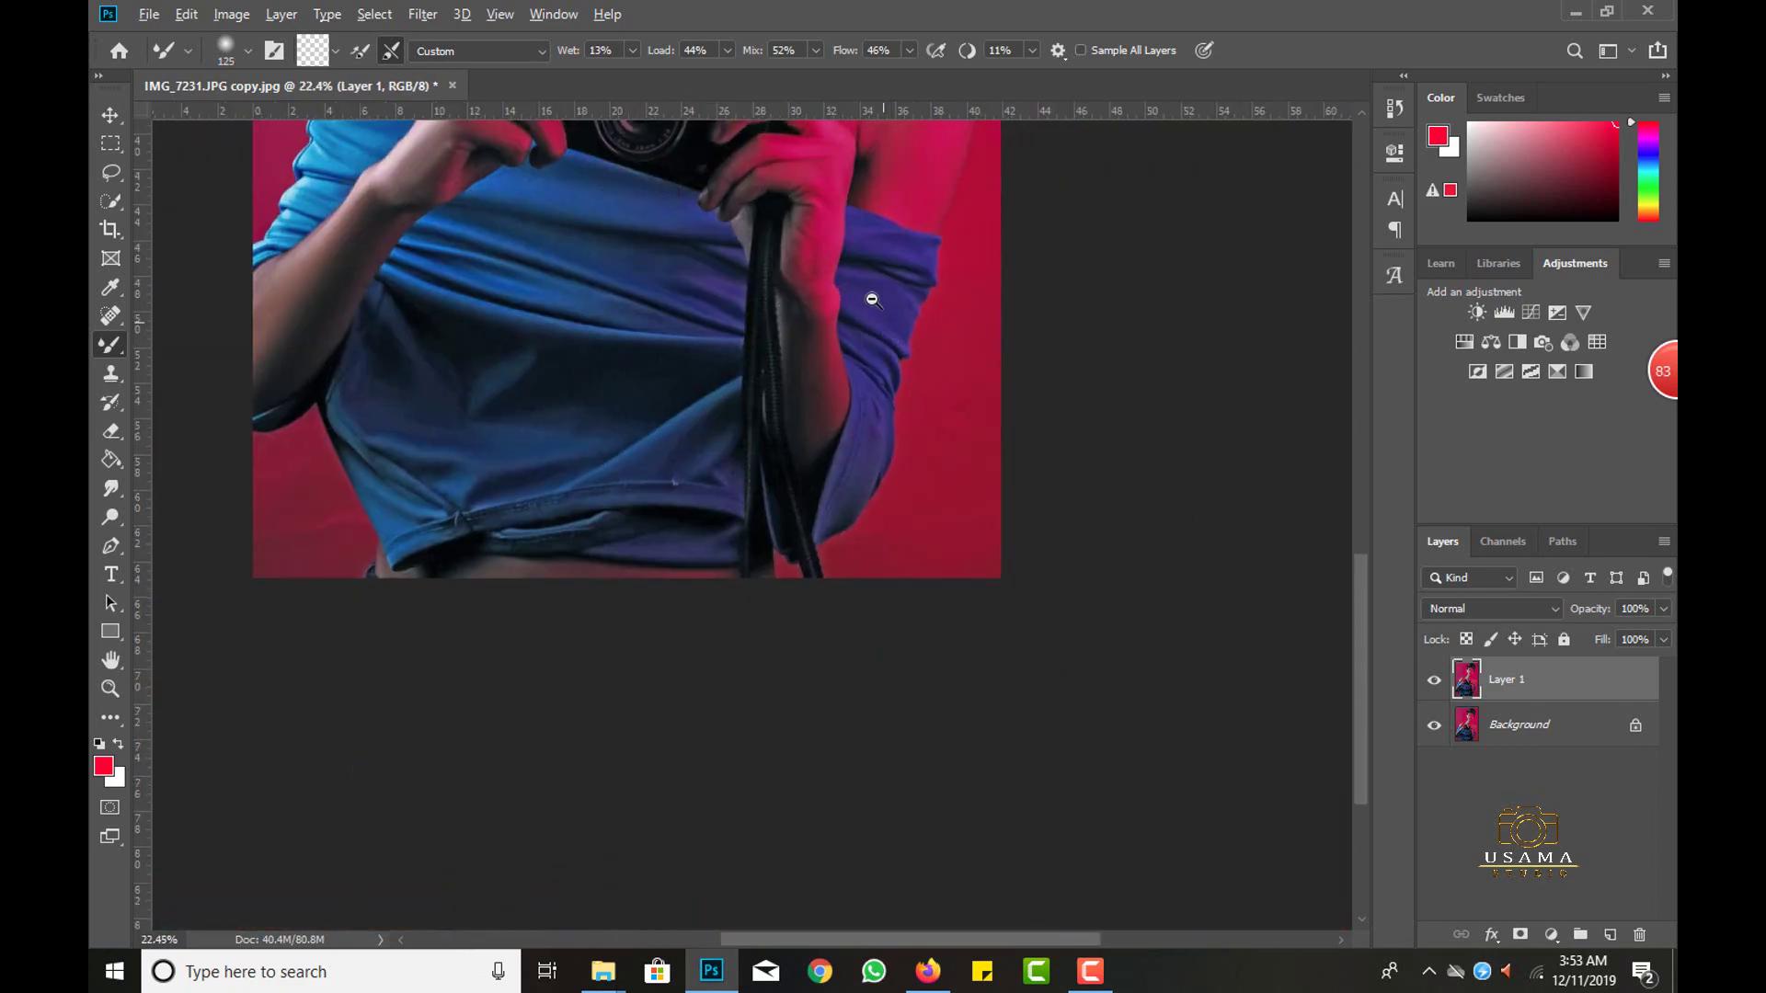
{"action": "scroll", "coordinate": [773, 517], "scroll_direction": "up", "scroll_amount": 5}
{"action": "key", "text": "]"}
{"action": "key", "text": "]"}
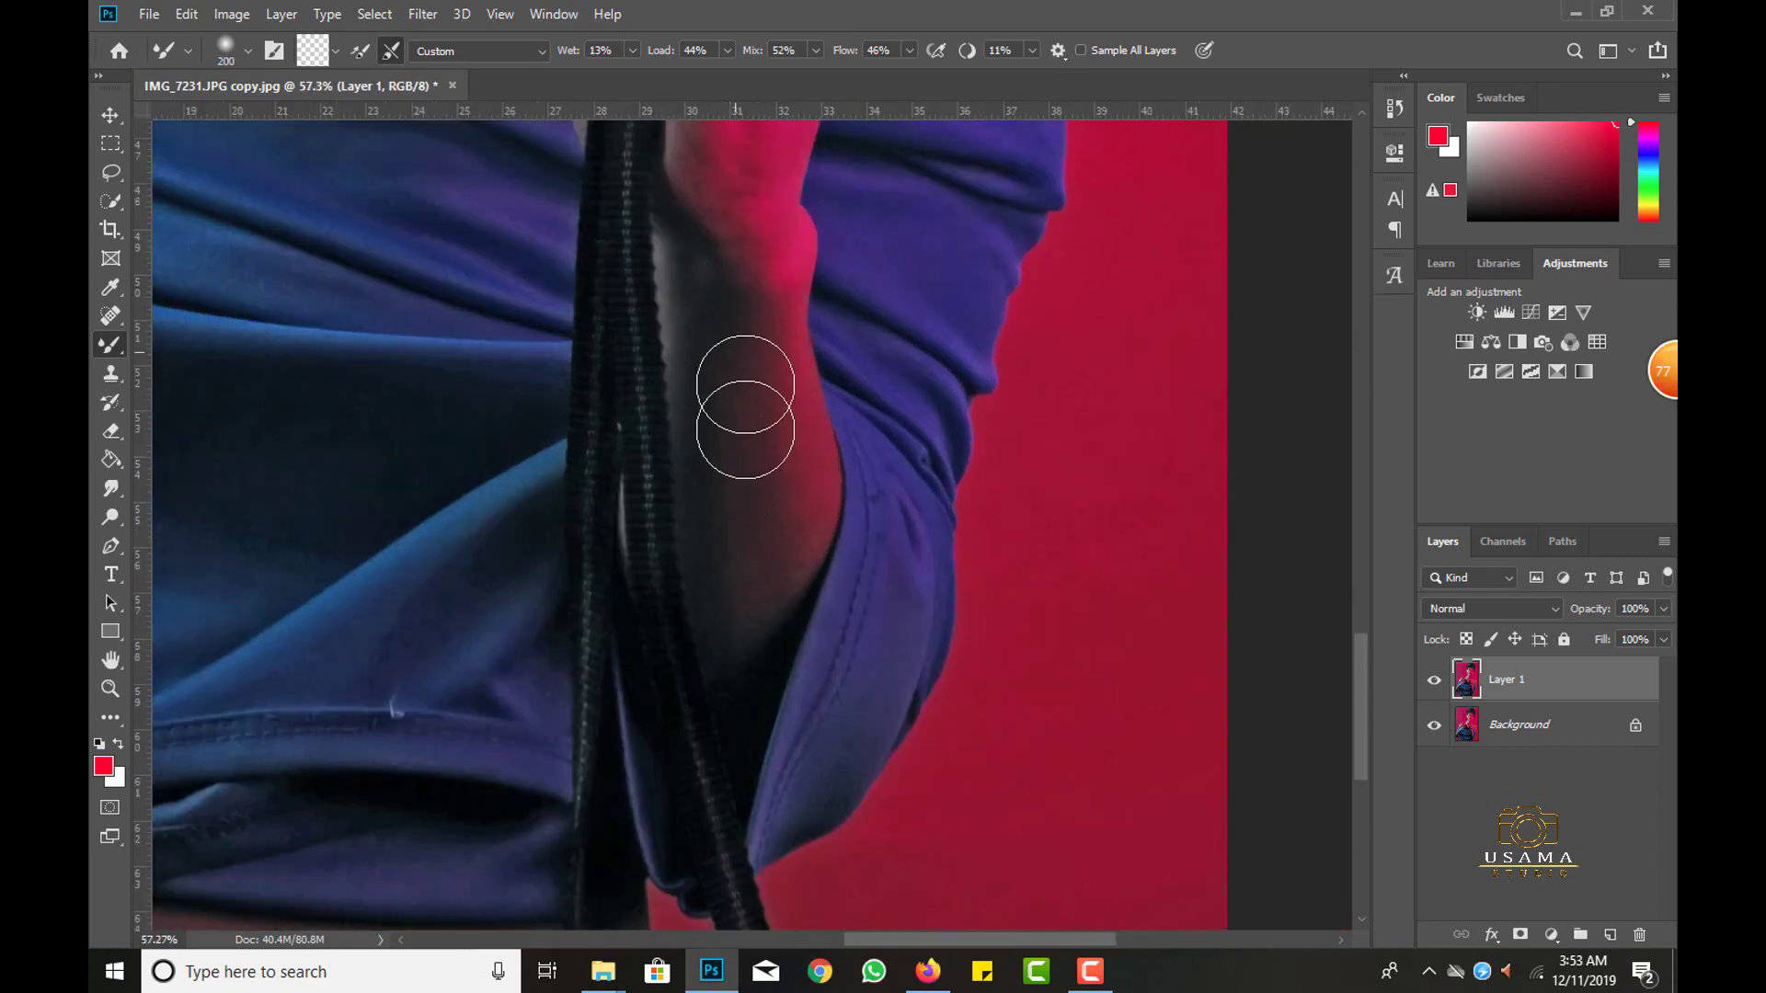
{"action": "left_click_drag", "start_coordinate": [720, 433], "coordinate": [749, 552]}
{"action": "key", "text": "]"}
Zoom in to check the face, then merge the retouched Layer 1 into Background using the Move tool.
{"action": "double_click", "coordinate": [108, 659]}
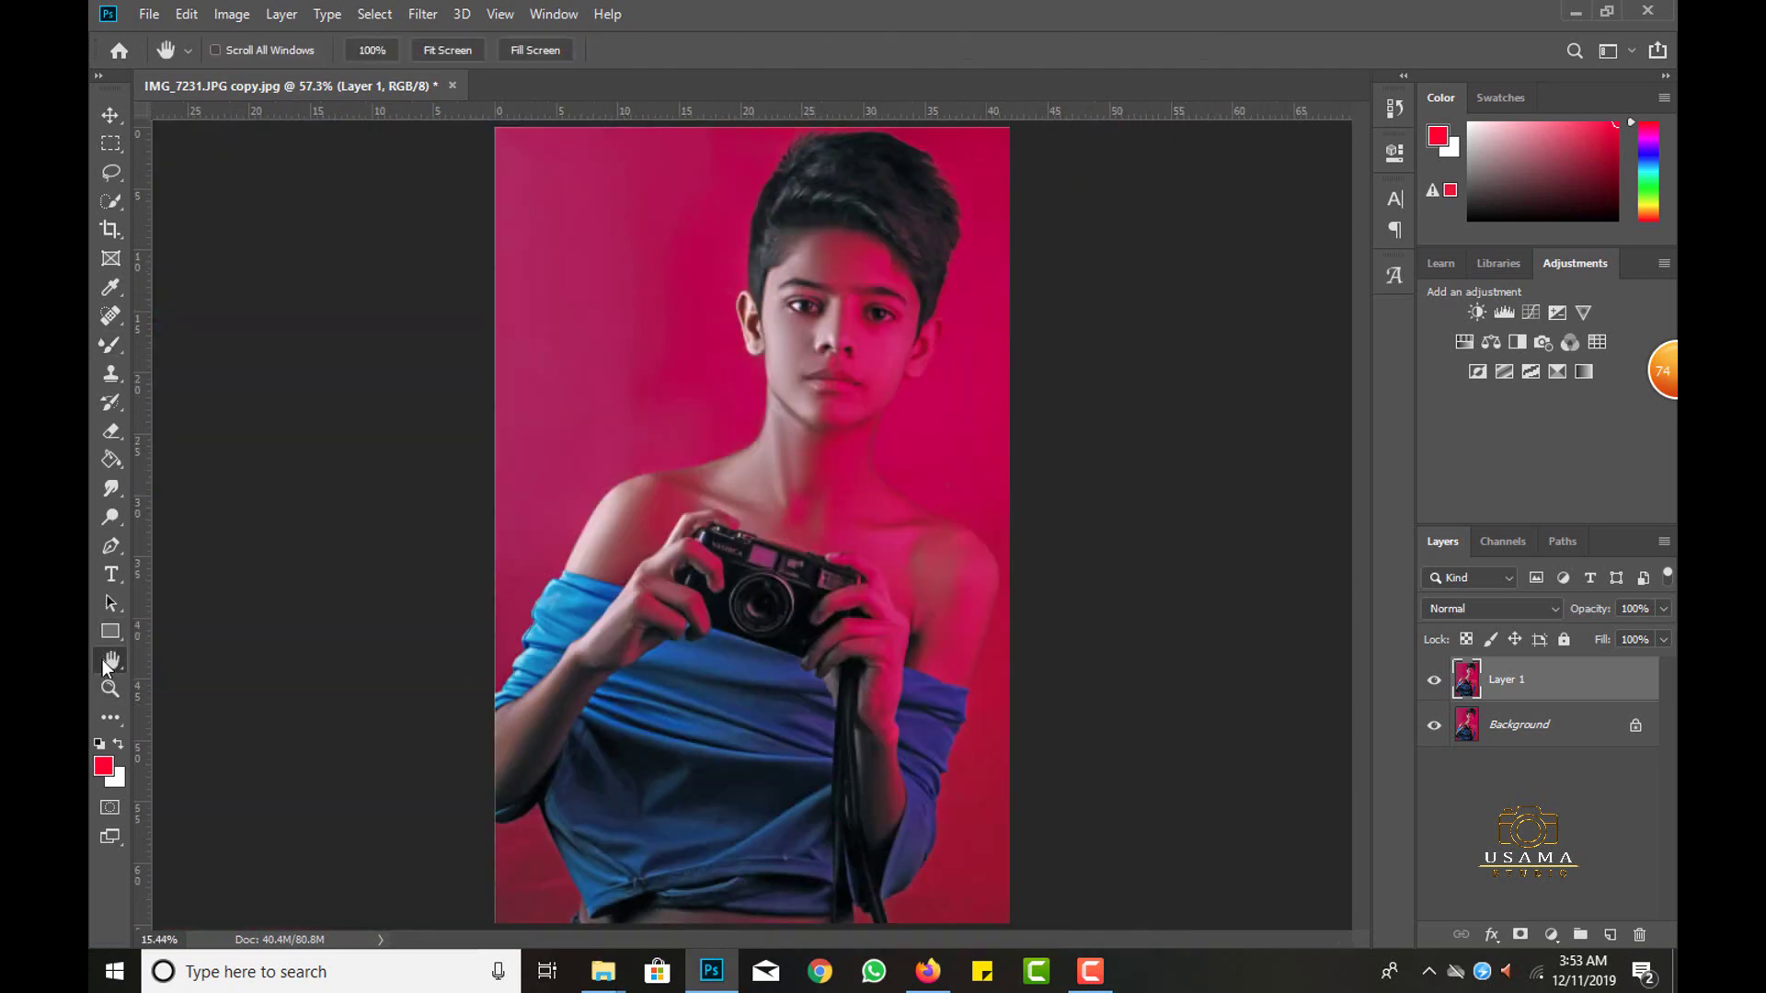
{"action": "scroll", "coordinate": [851, 354], "scroll_direction": "up", "scroll_amount": 1}
{"action": "scroll", "coordinate": [794, 448], "scroll_direction": "up", "scroll_amount": 1}
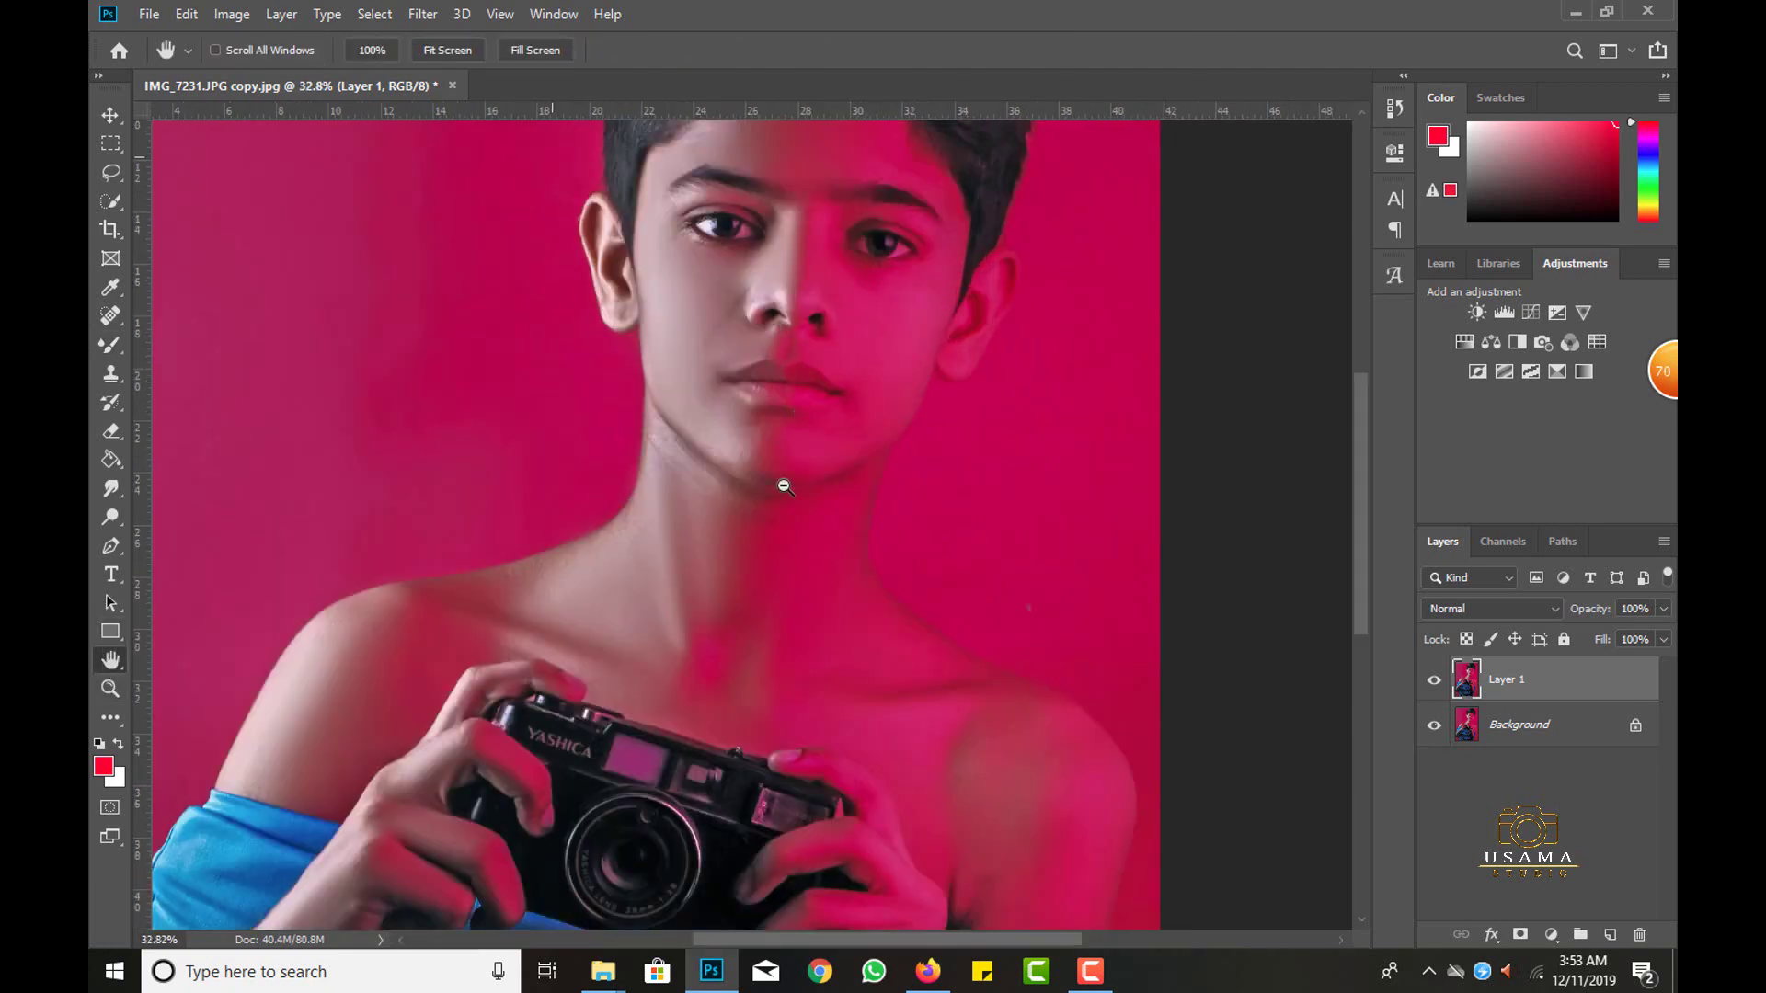
{"action": "scroll", "coordinate": [785, 486], "scroll_direction": "up", "scroll_amount": 1}
{"action": "scroll", "coordinate": [741, 571], "scroll_direction": "up", "scroll_amount": 1}
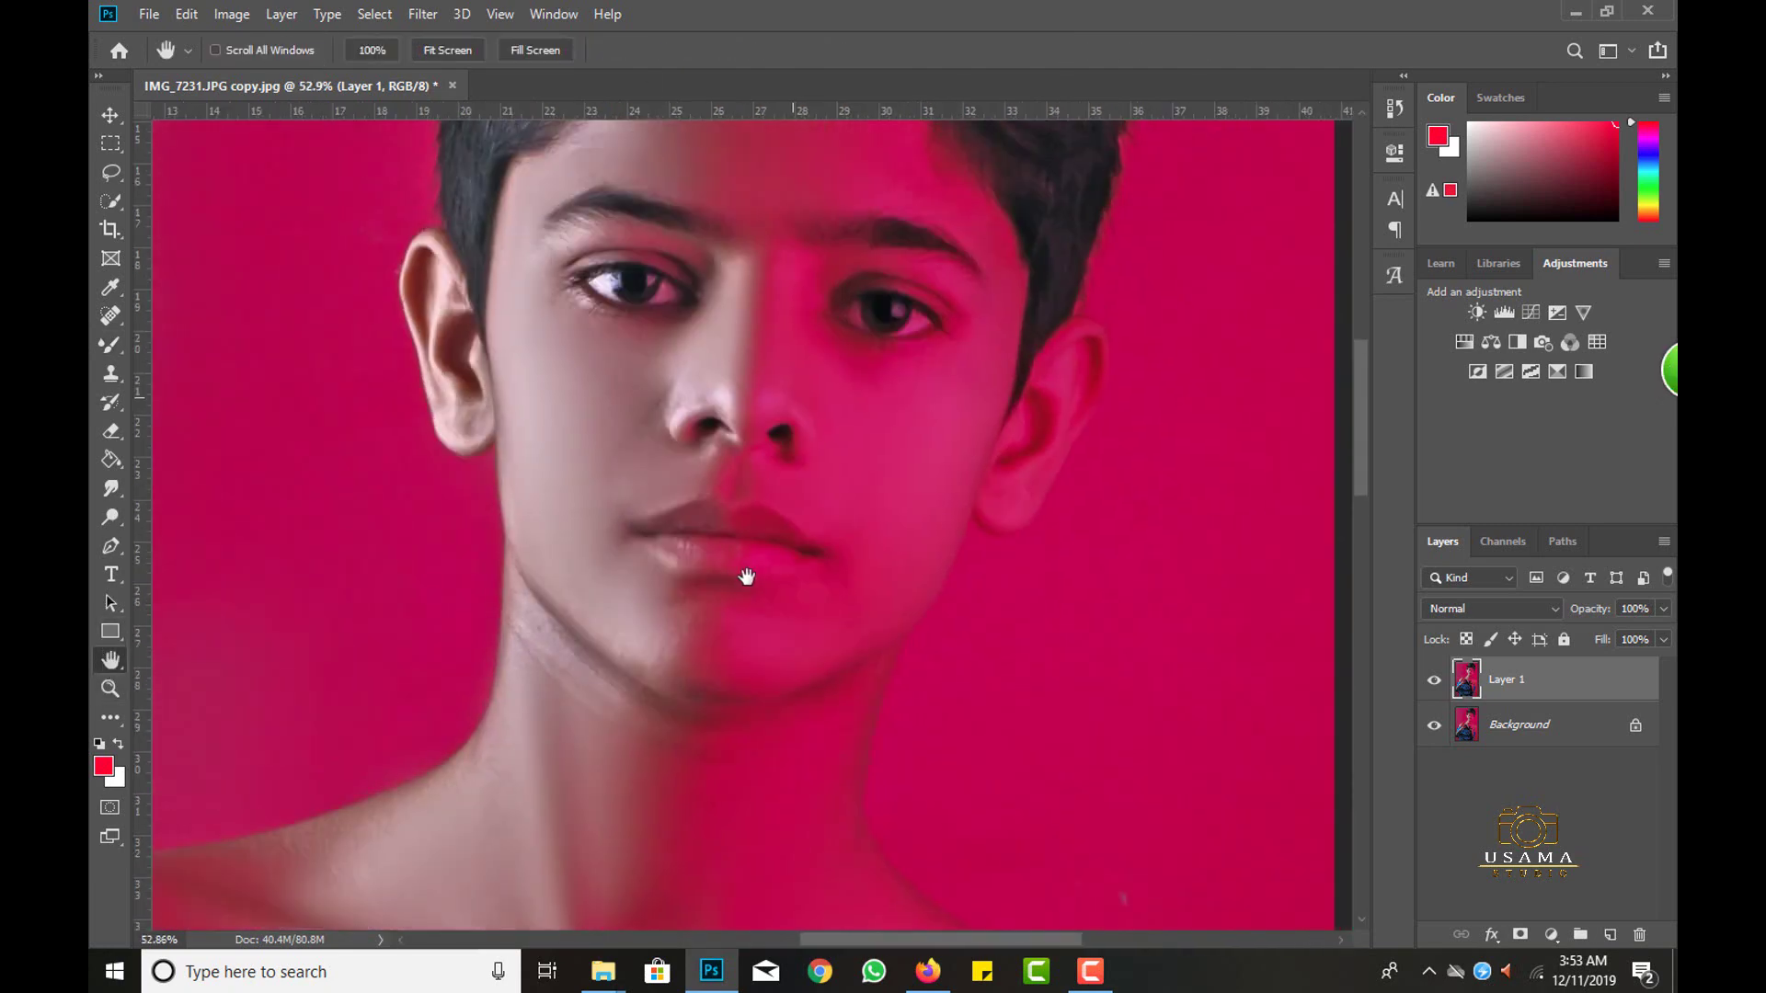
{"action": "double_click", "coordinate": [112, 662]}
{"action": "left_click", "coordinate": [106, 122]}
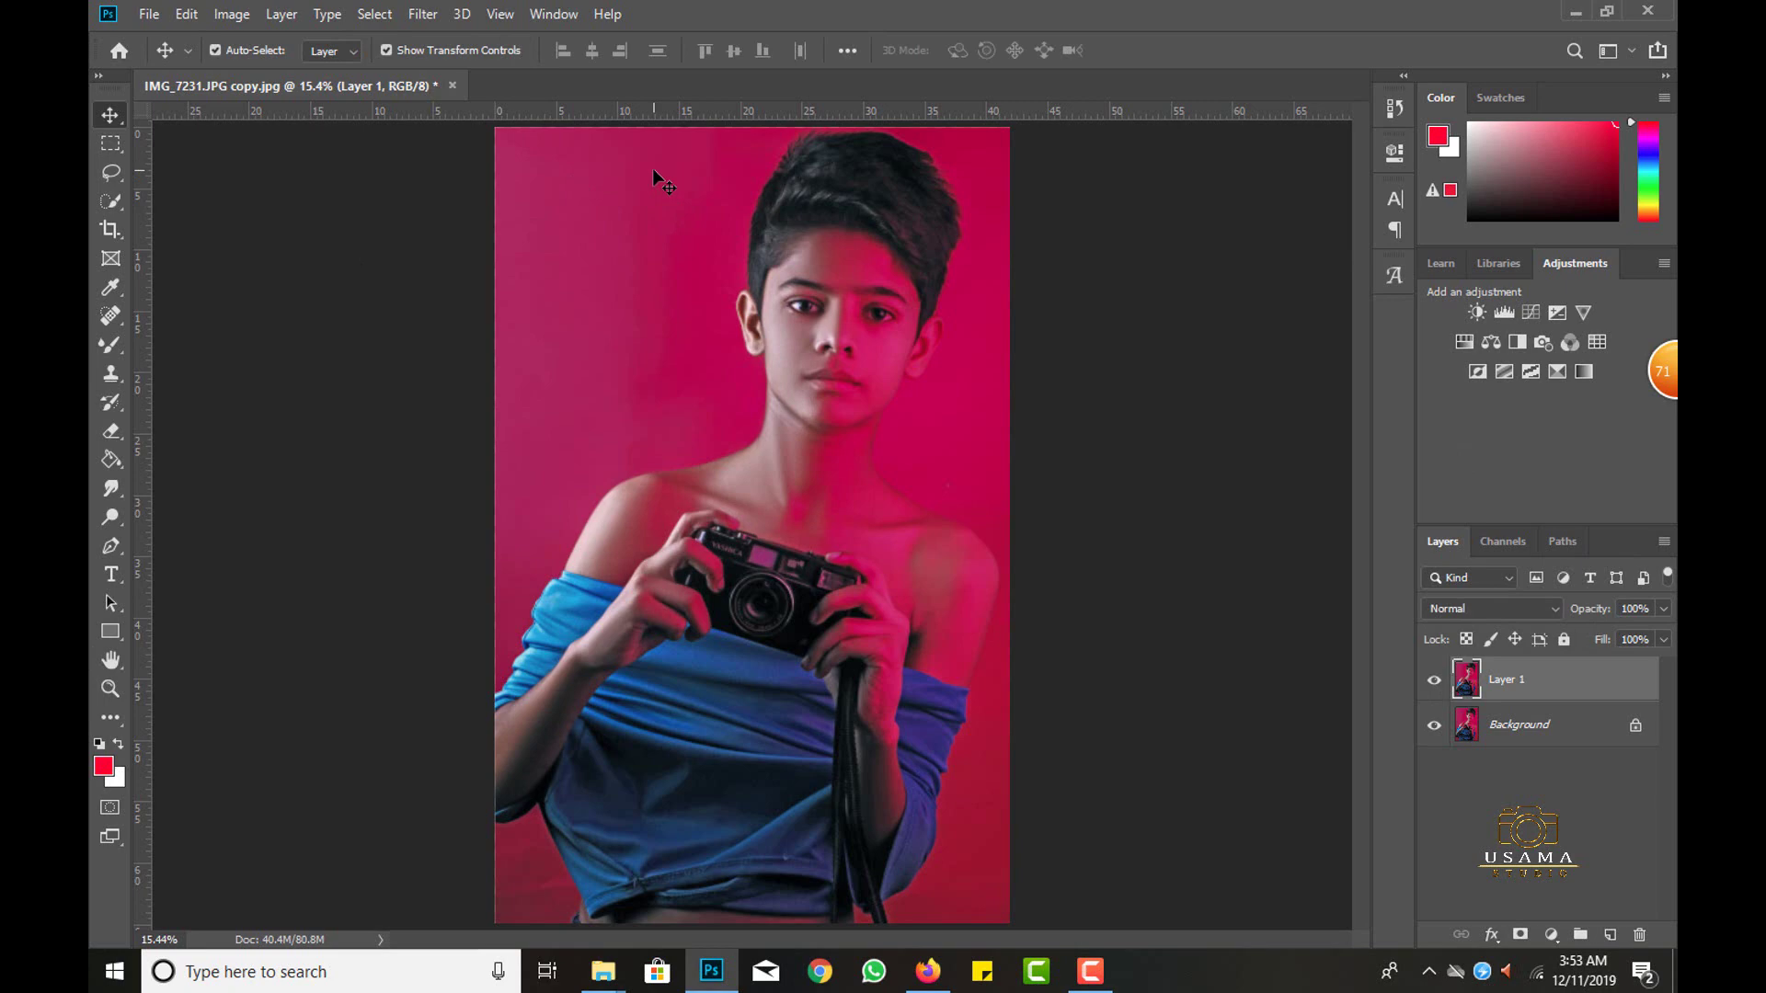
{"action": "key", "text": "Delete"}
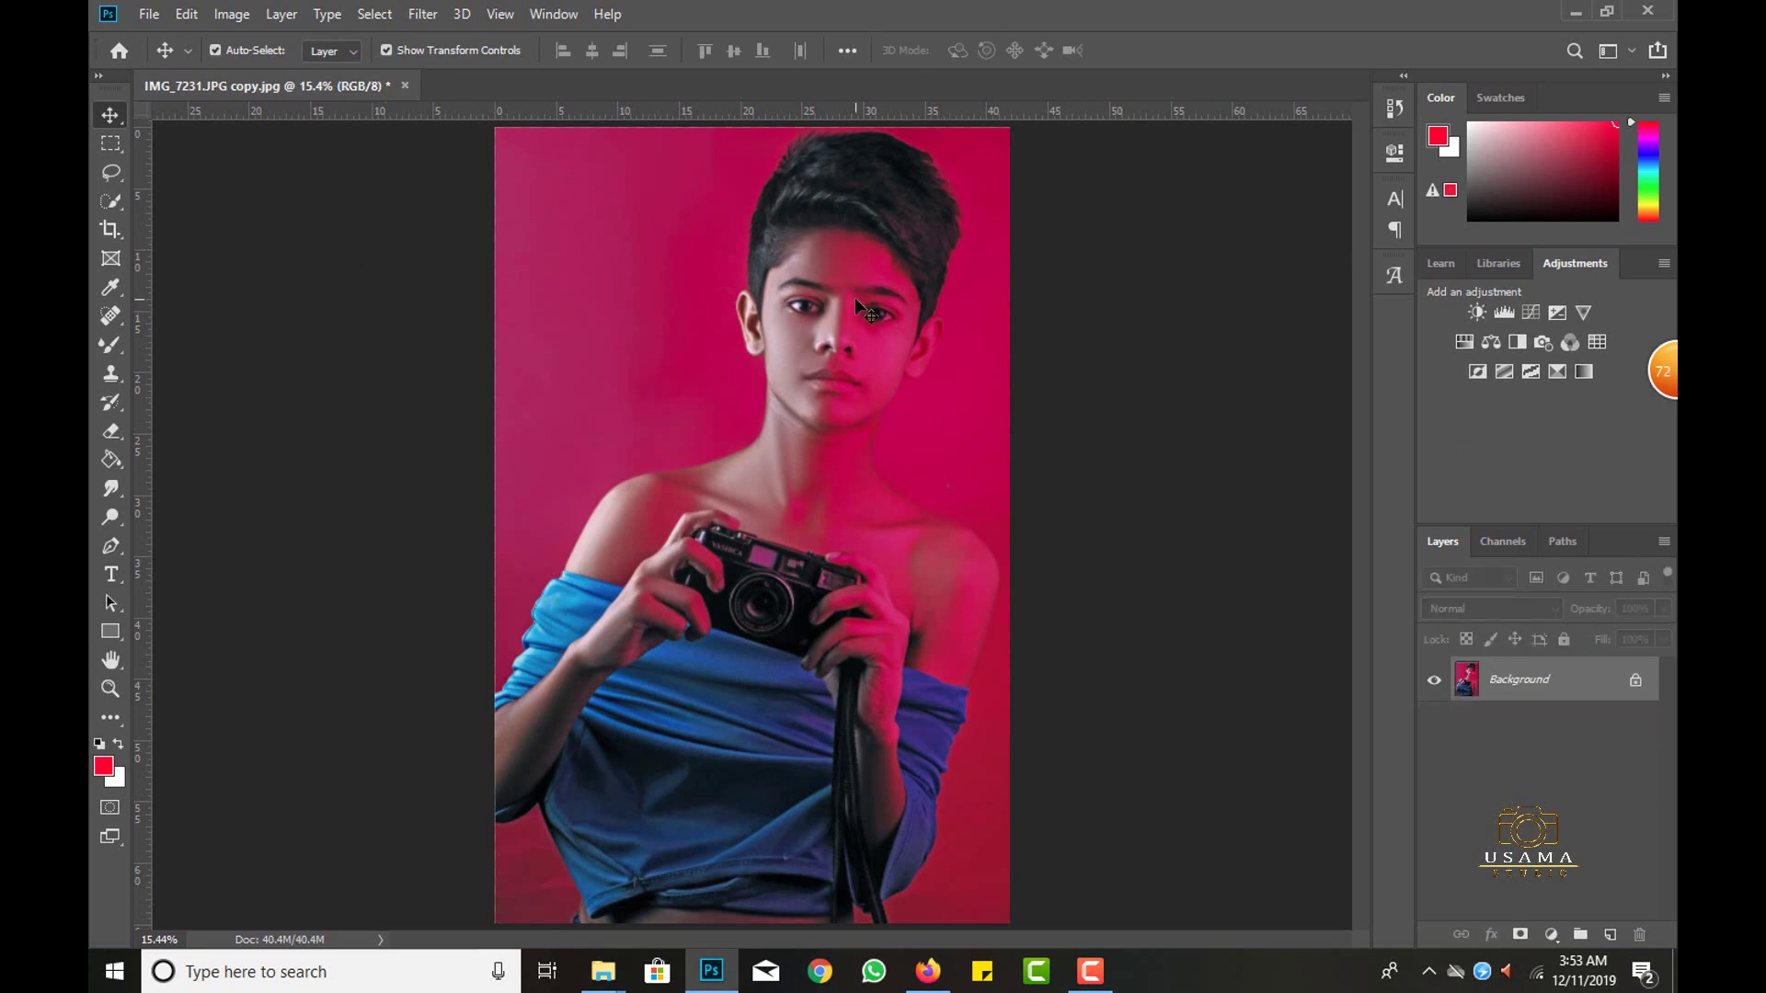
{"action": "scroll", "coordinate": [854, 296], "scroll_direction": "down", "scroll_amount": 2}
{"action": "scroll", "coordinate": [318, 478], "scroll_direction": "up", "scroll_amount": 1}
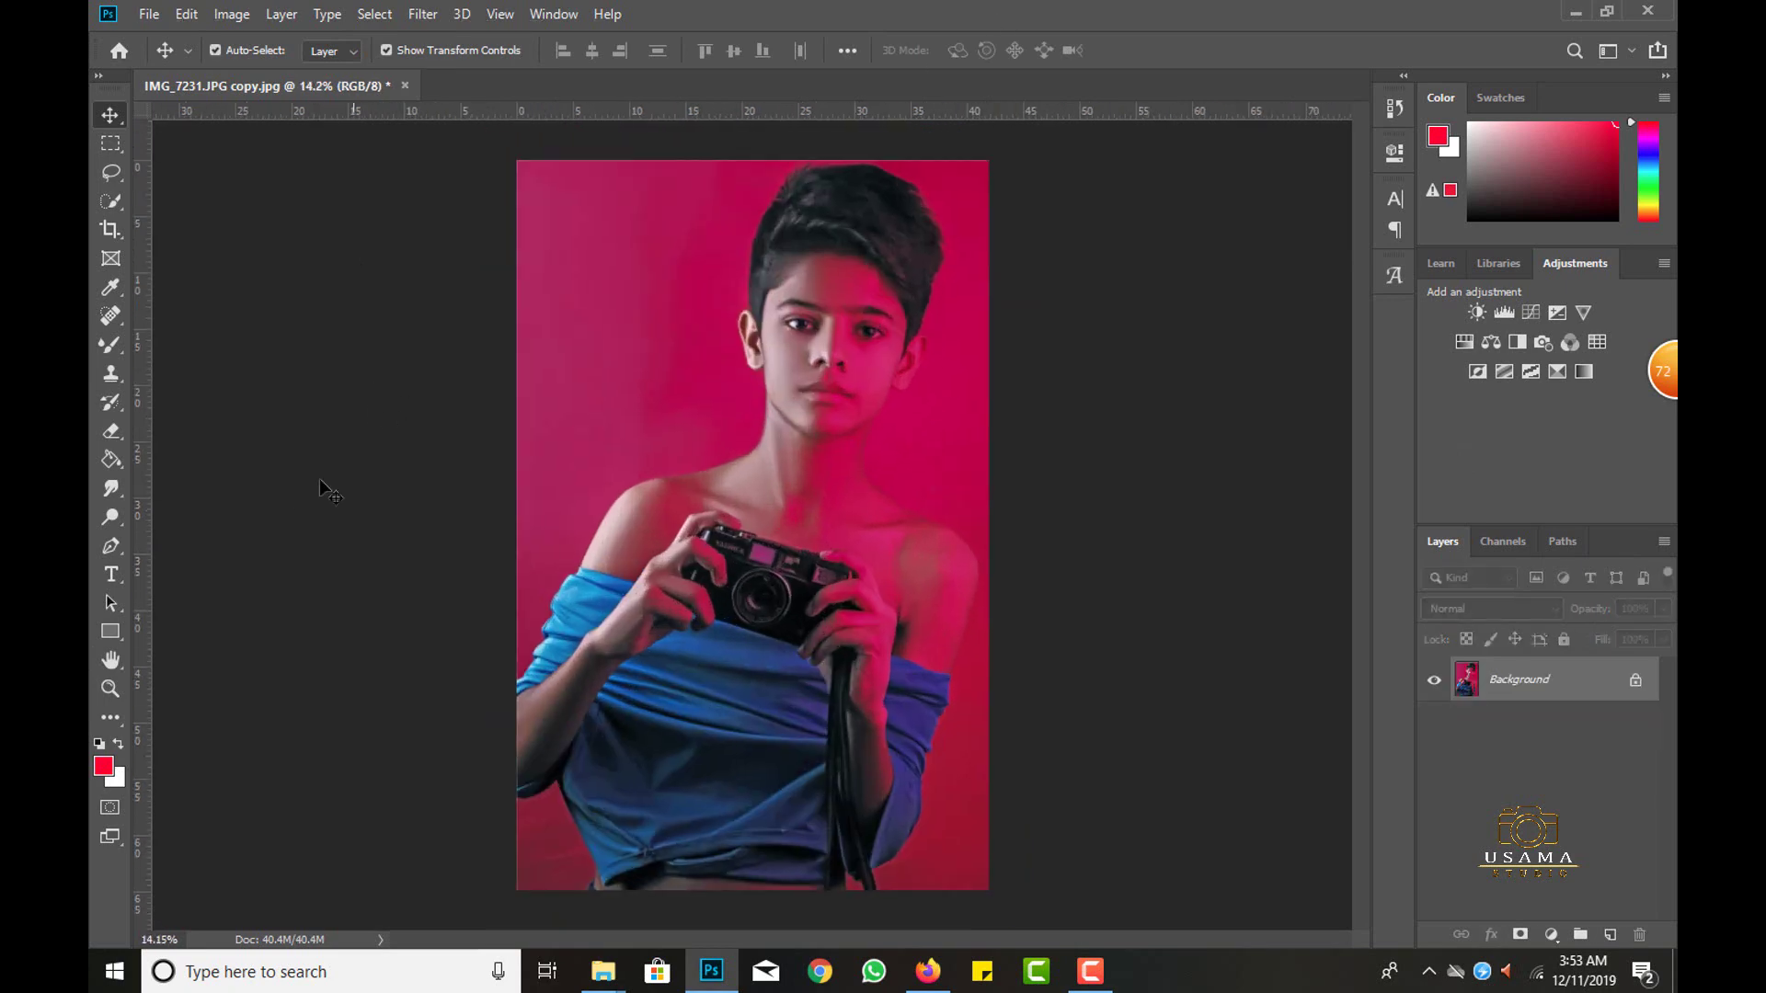
{"action": "double_click", "coordinate": [111, 662]}
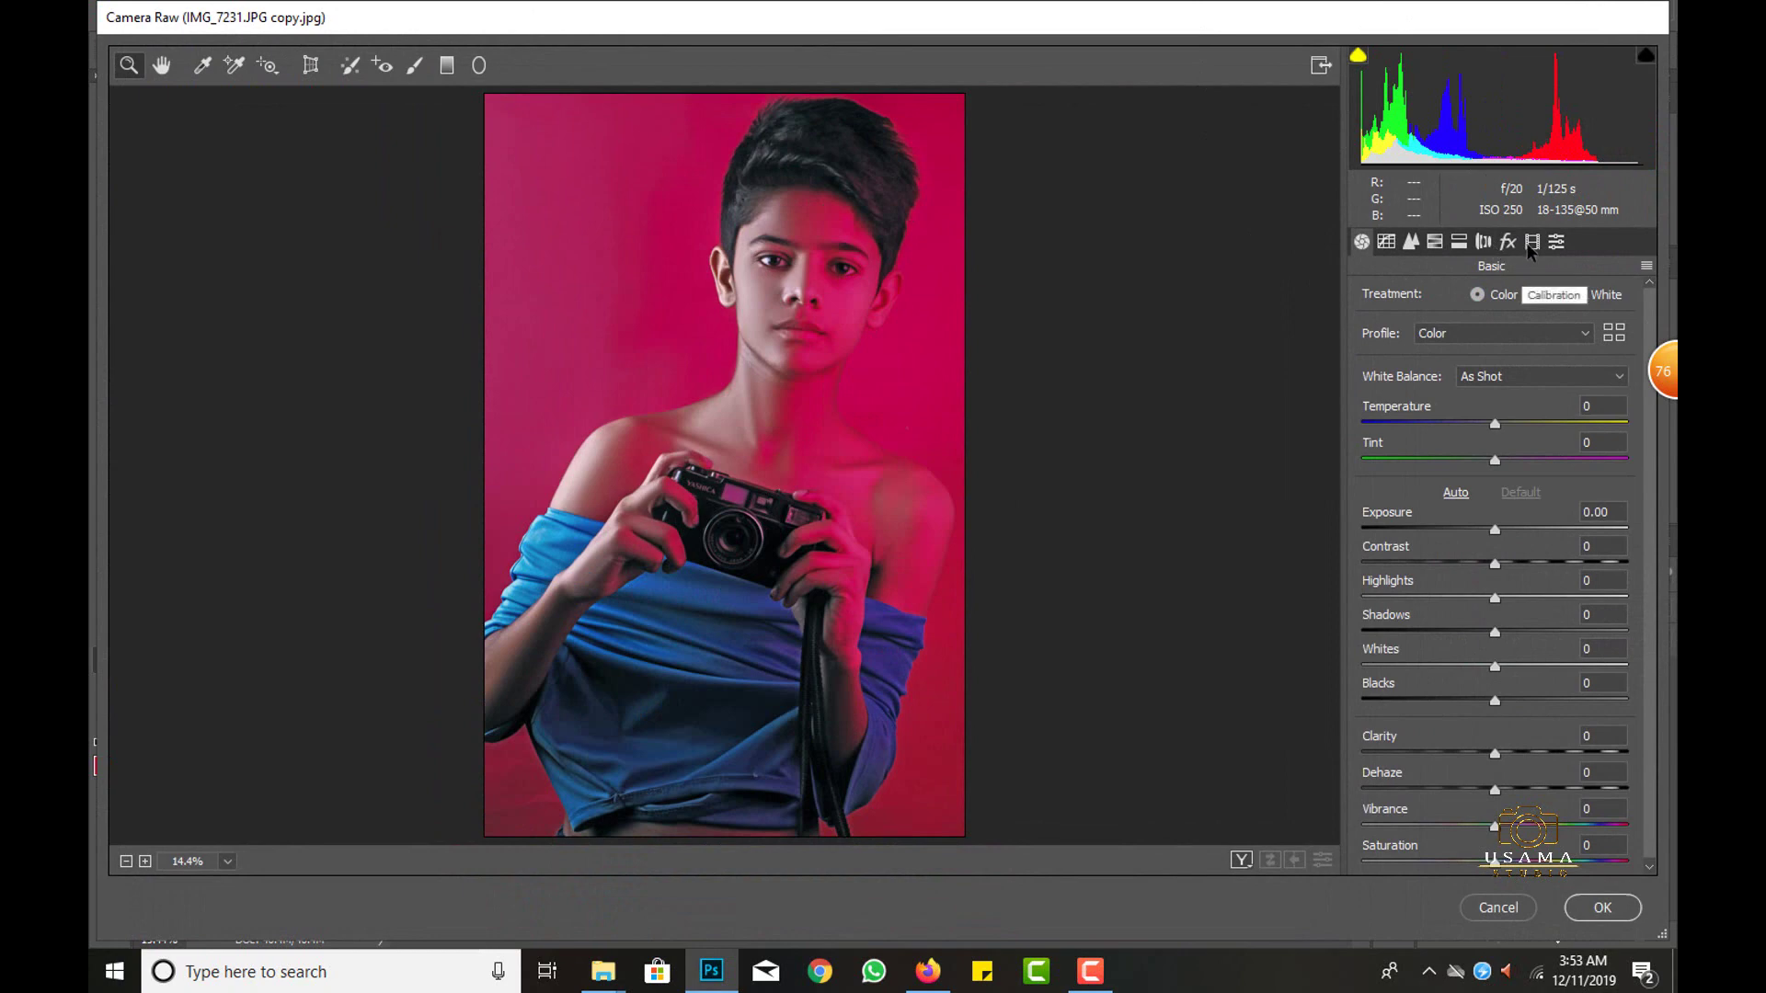
Apply Camera Raw: saturation Oranges −18, Reds −4; luminance Oranges +12, Reds +9; Whites +11.
{"action": "left_click", "coordinate": [1447, 244]}
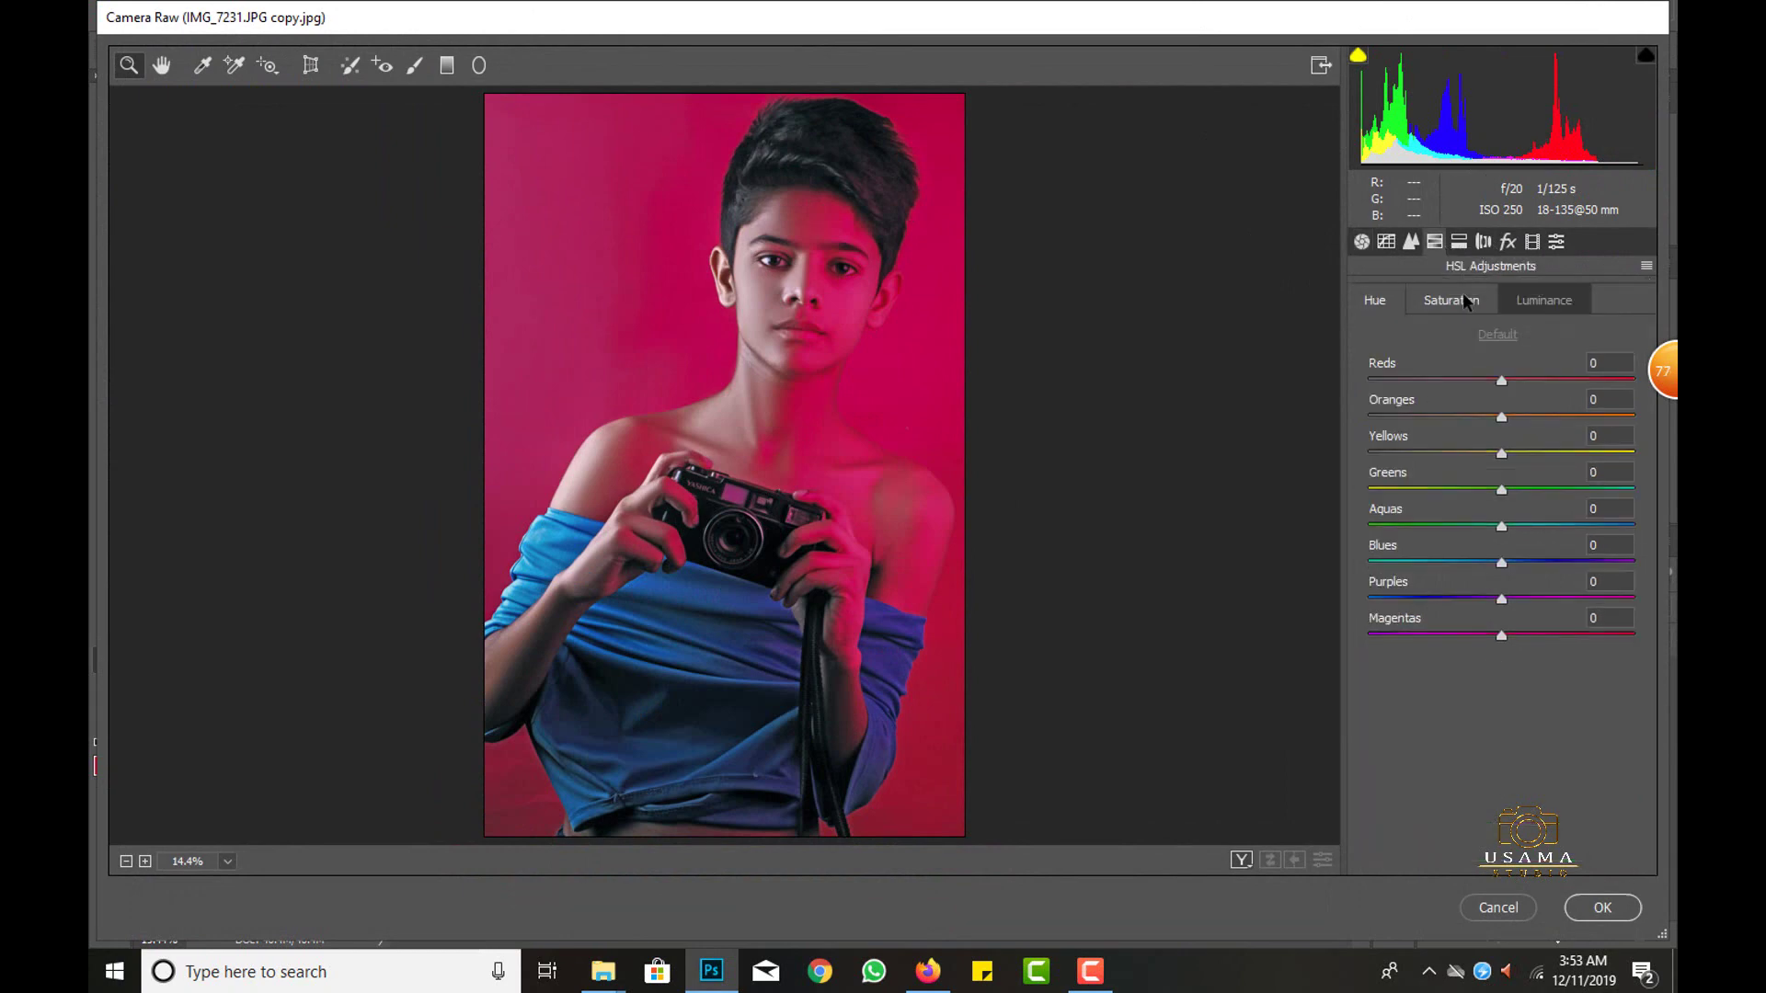
{"action": "left_click", "coordinate": [1460, 296]}
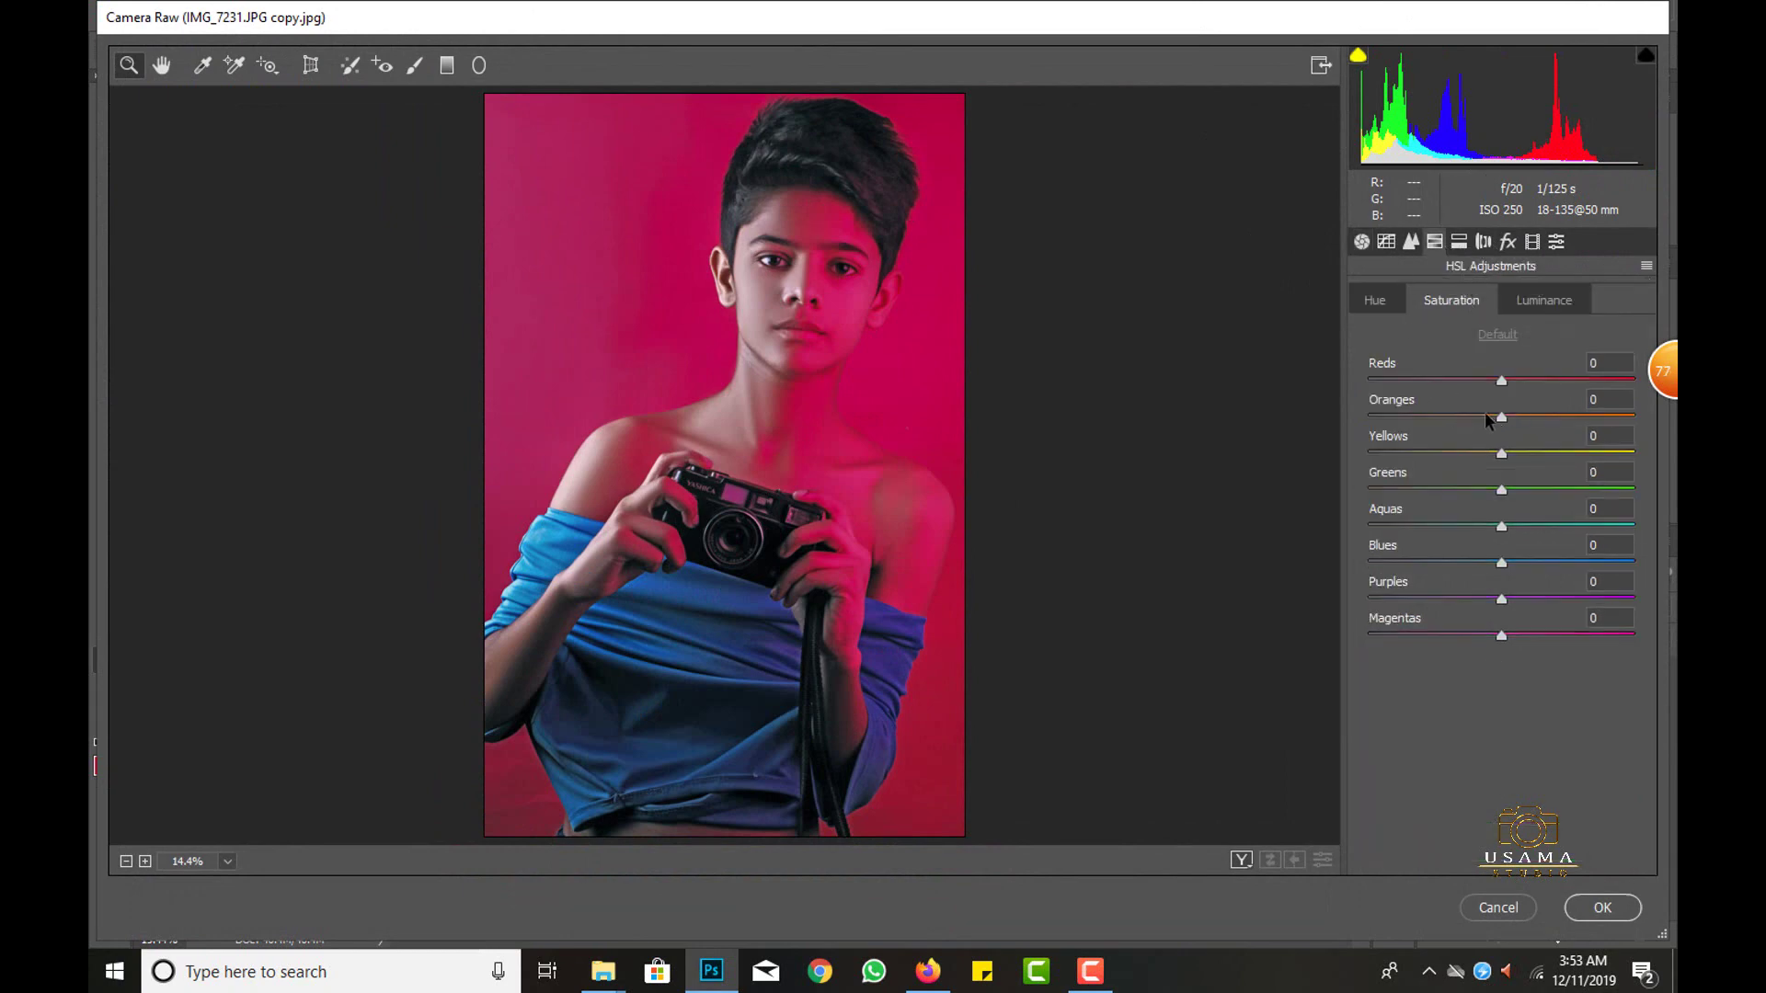
{"action": "left_click", "coordinate": [1484, 414]}
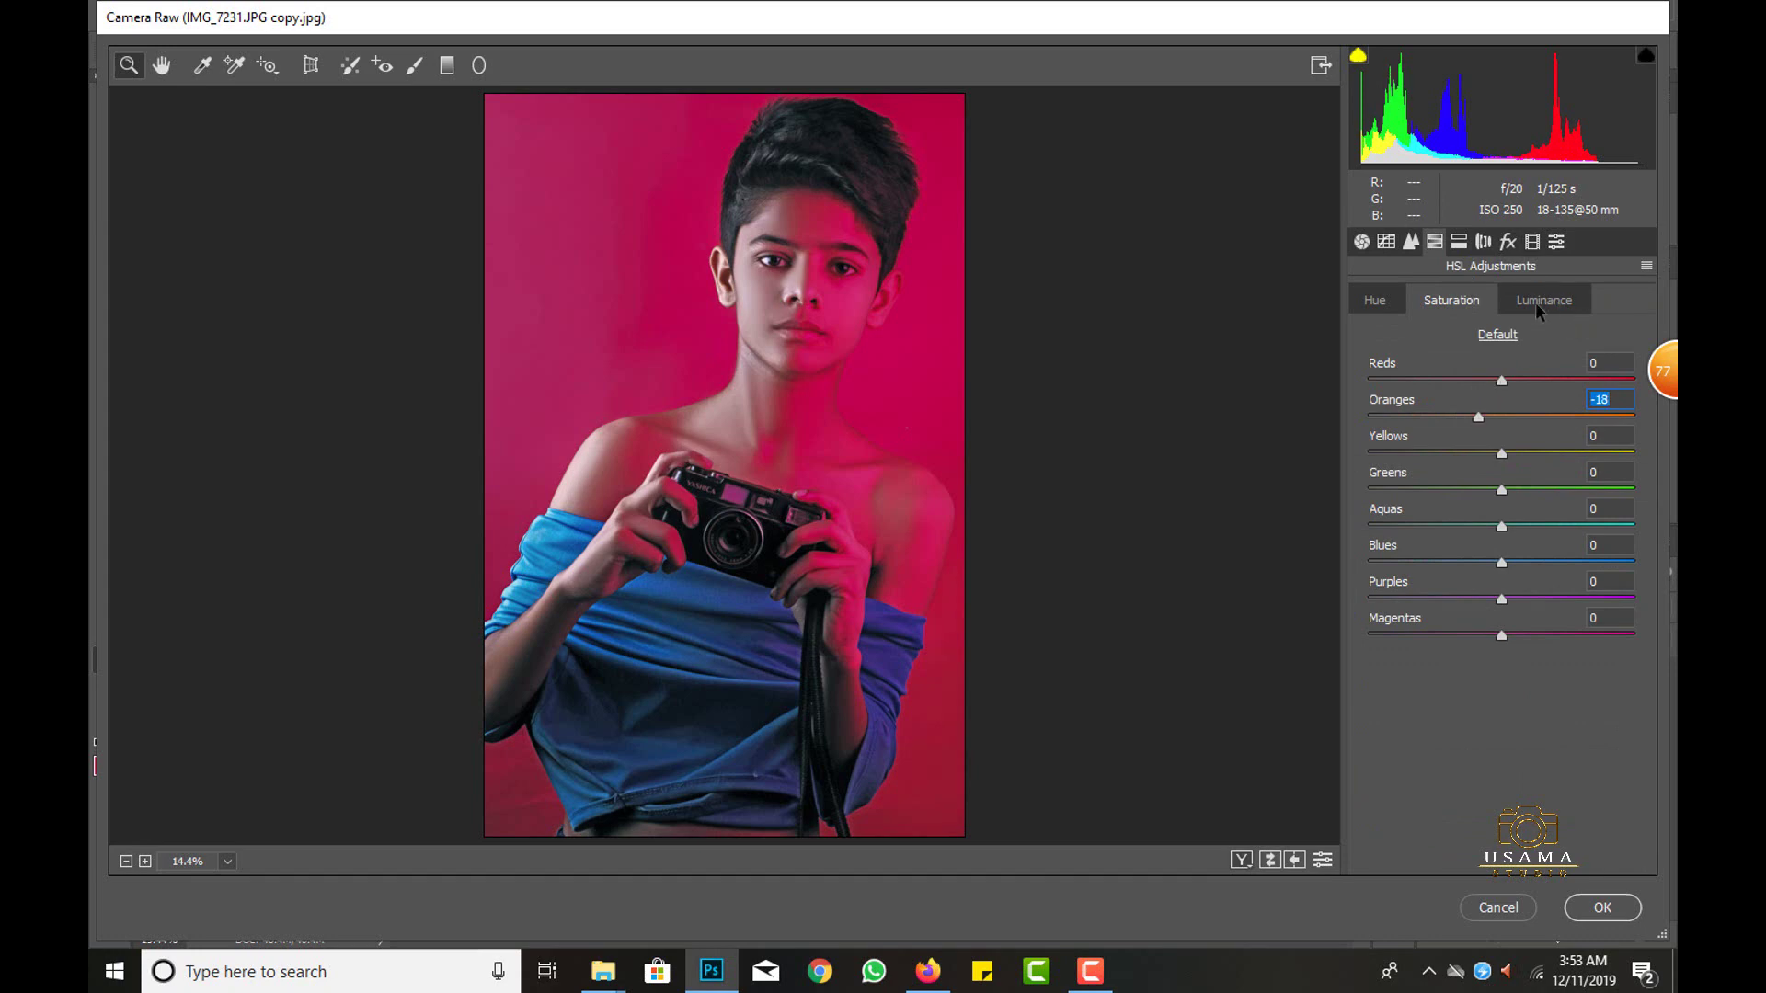
{"action": "left_click", "coordinate": [1538, 308]}
{"action": "left_click", "coordinate": [1518, 416]}
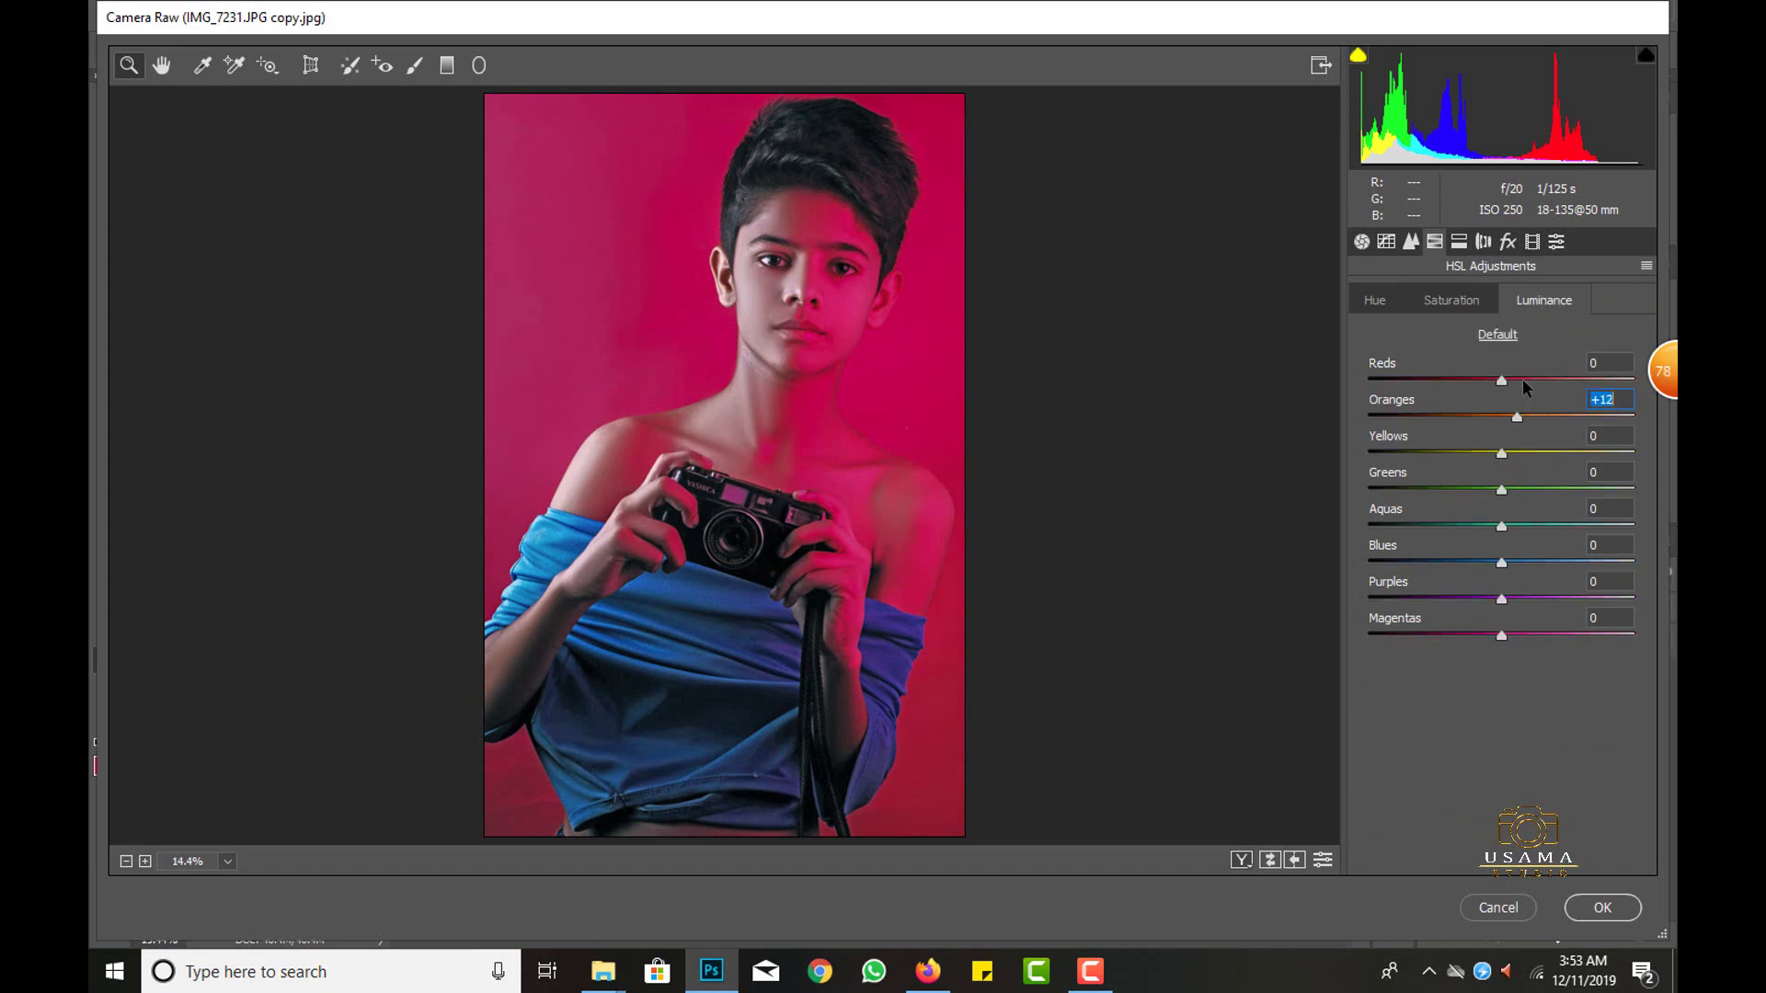
{"action": "left_click", "coordinate": [1518, 379]}
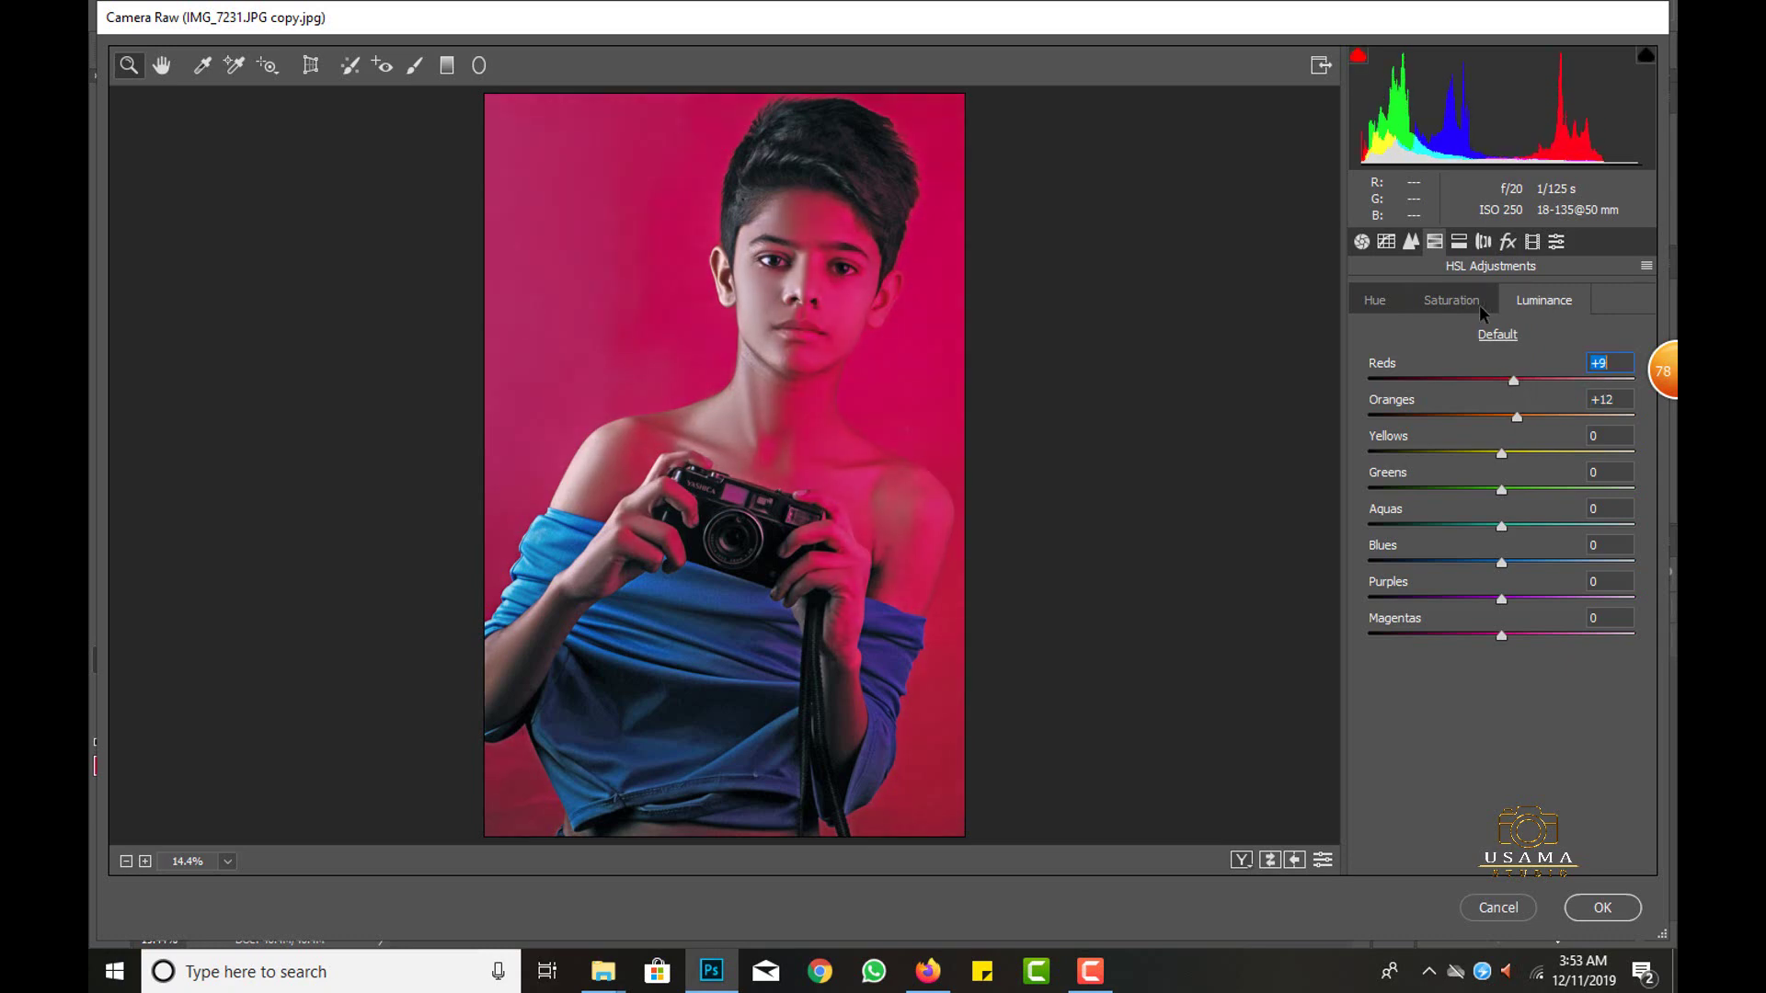
{"action": "left_click", "coordinate": [1361, 241]}
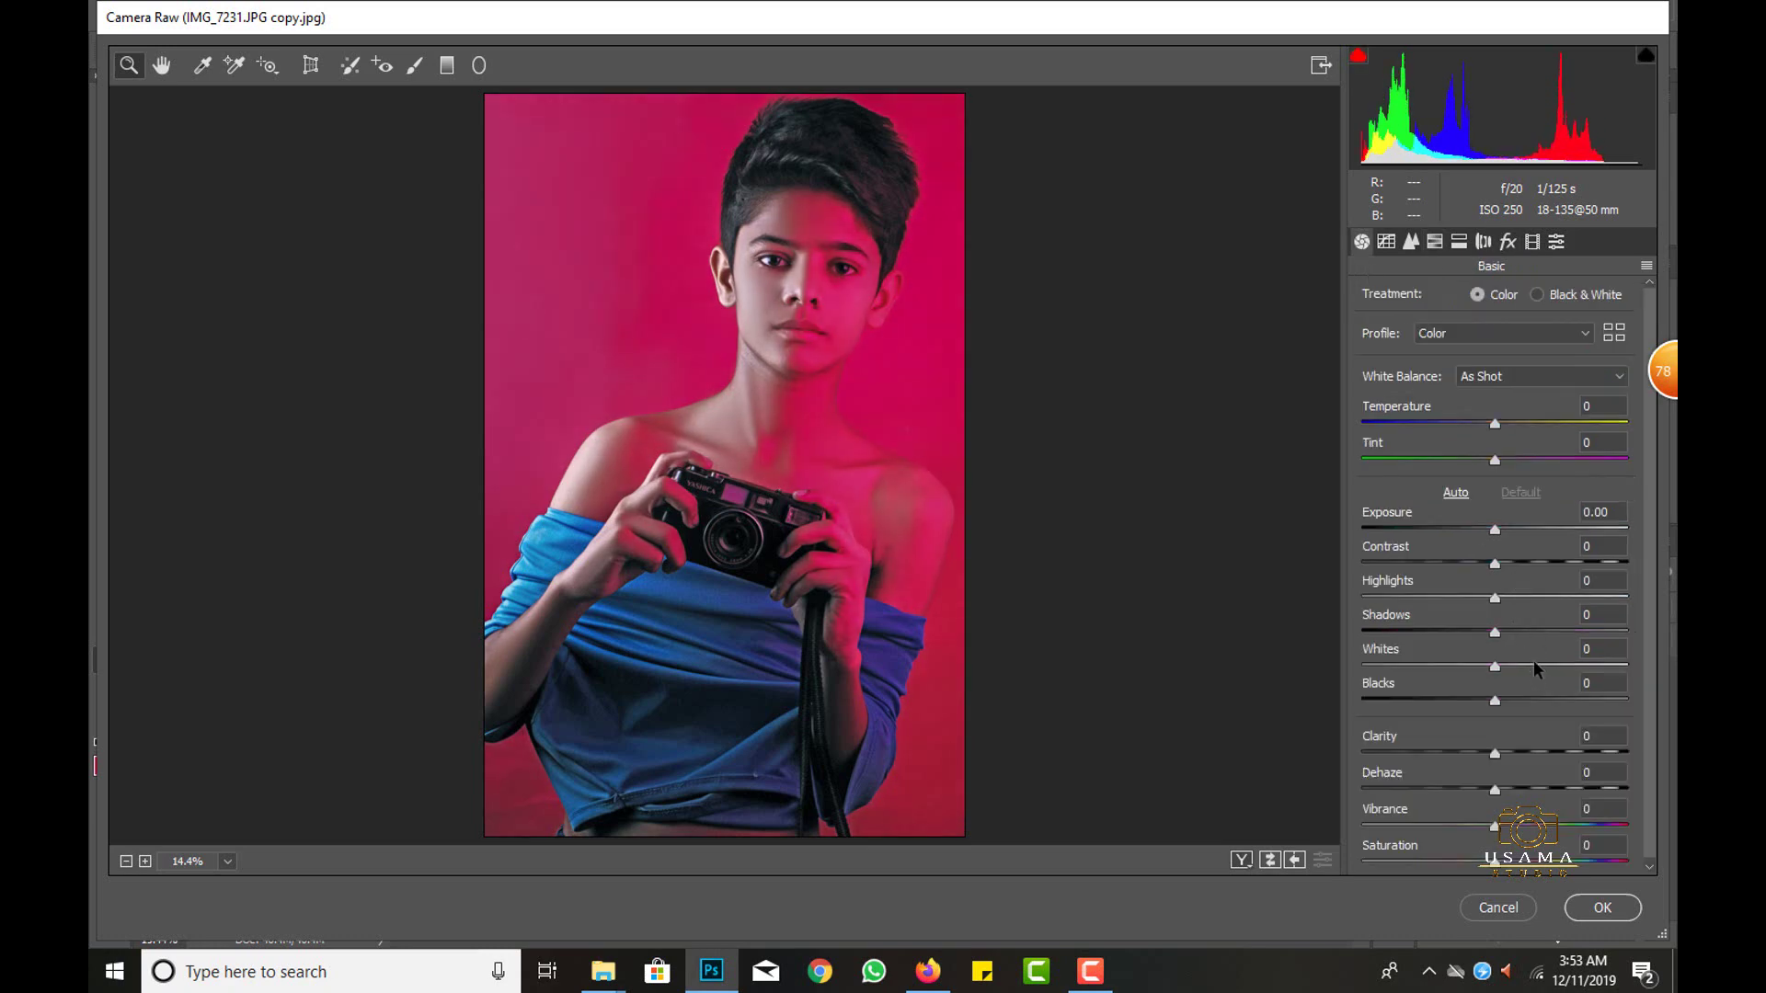
{"action": "left_click", "coordinate": [1509, 665]}
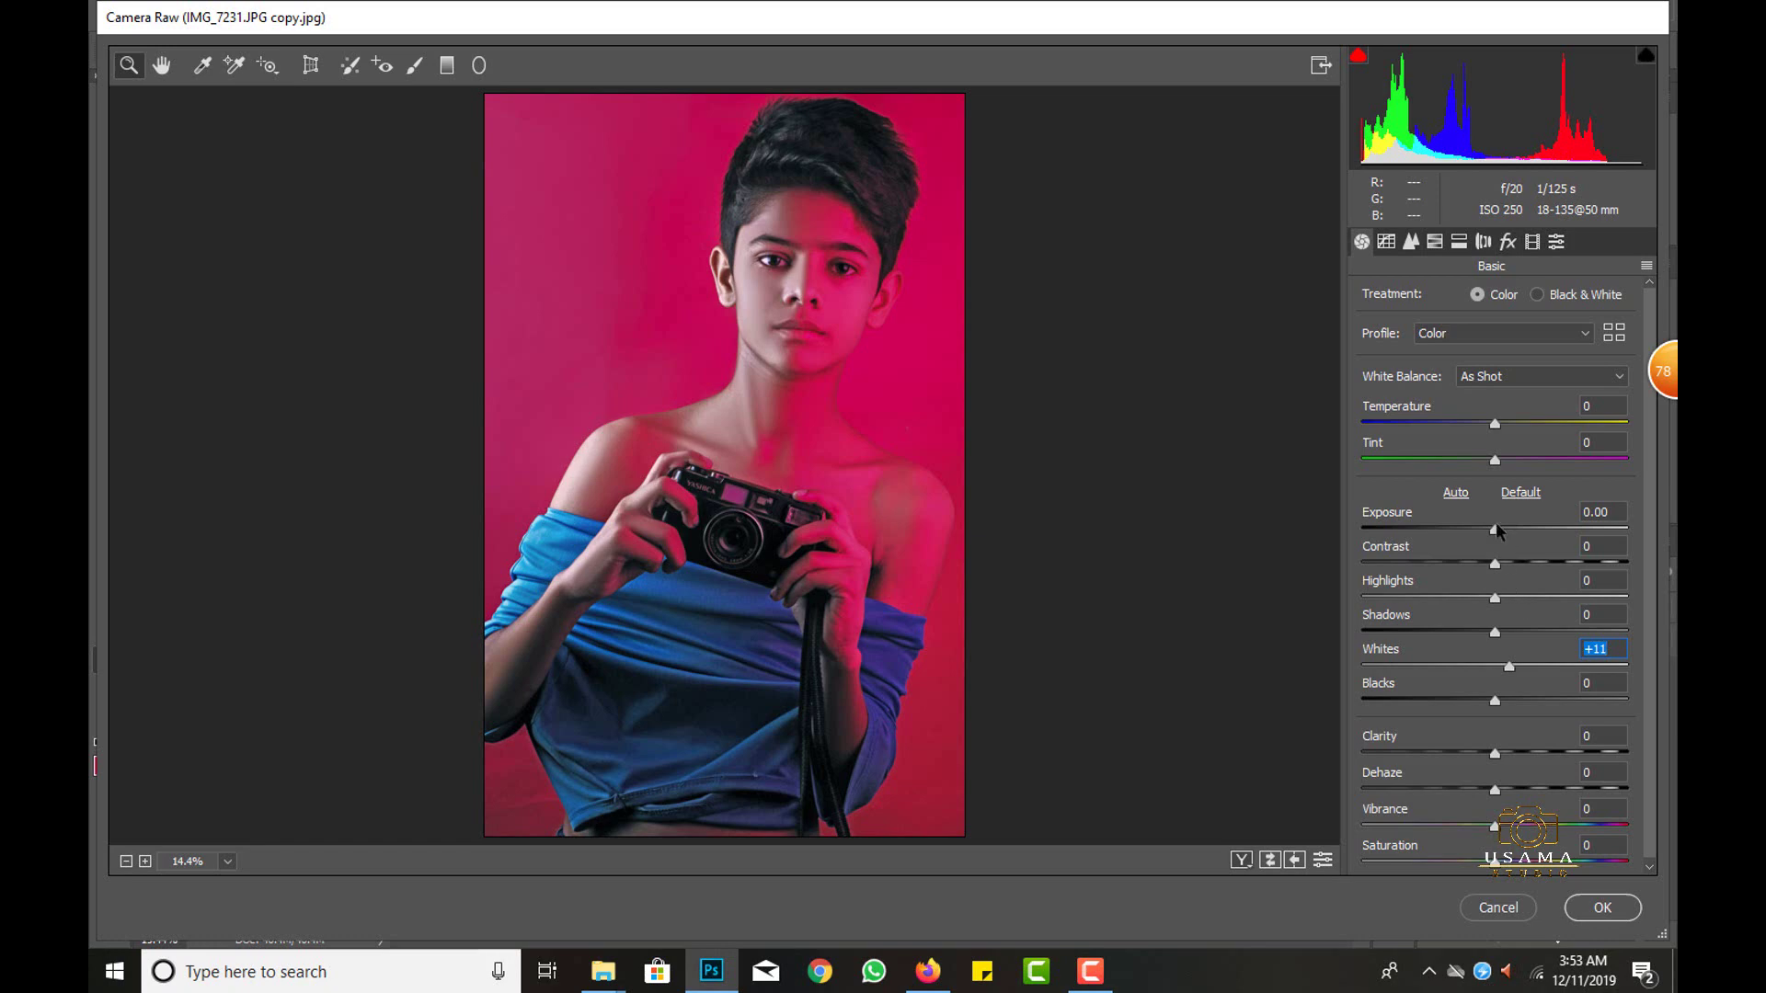
{"action": "left_click", "coordinate": [1434, 240]}
{"action": "left_click", "coordinate": [1453, 301]}
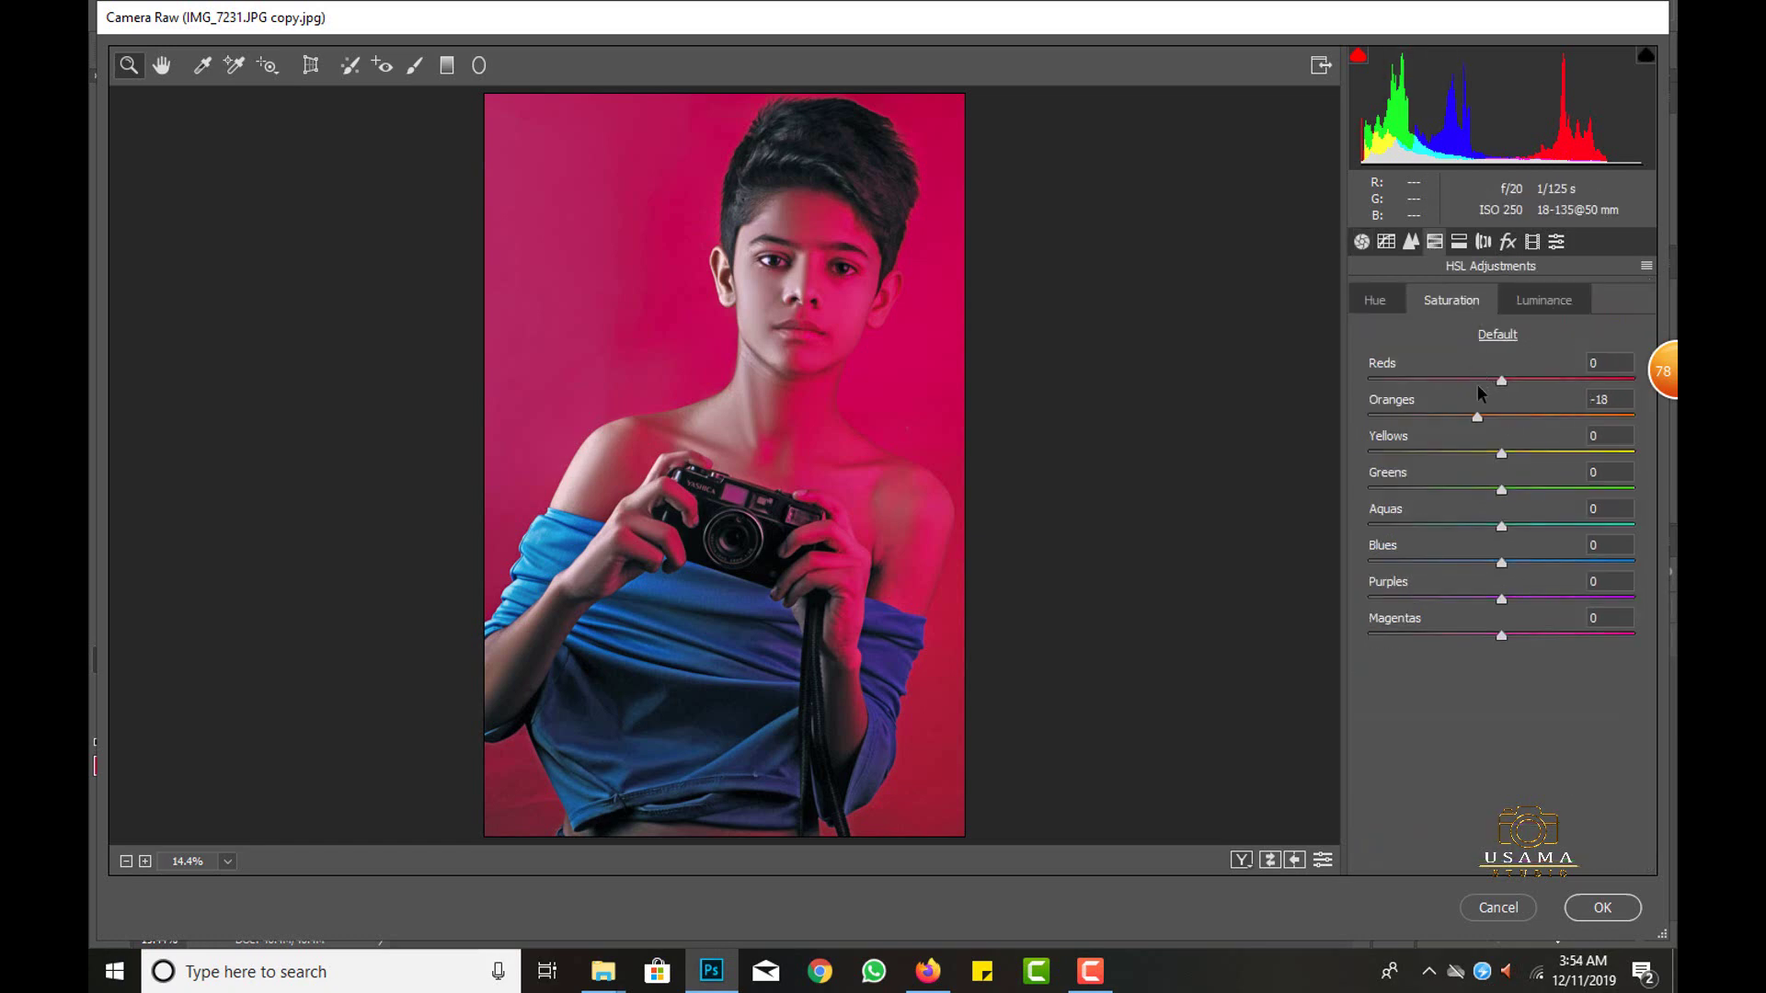
{"action": "left_click", "coordinate": [1477, 378]}
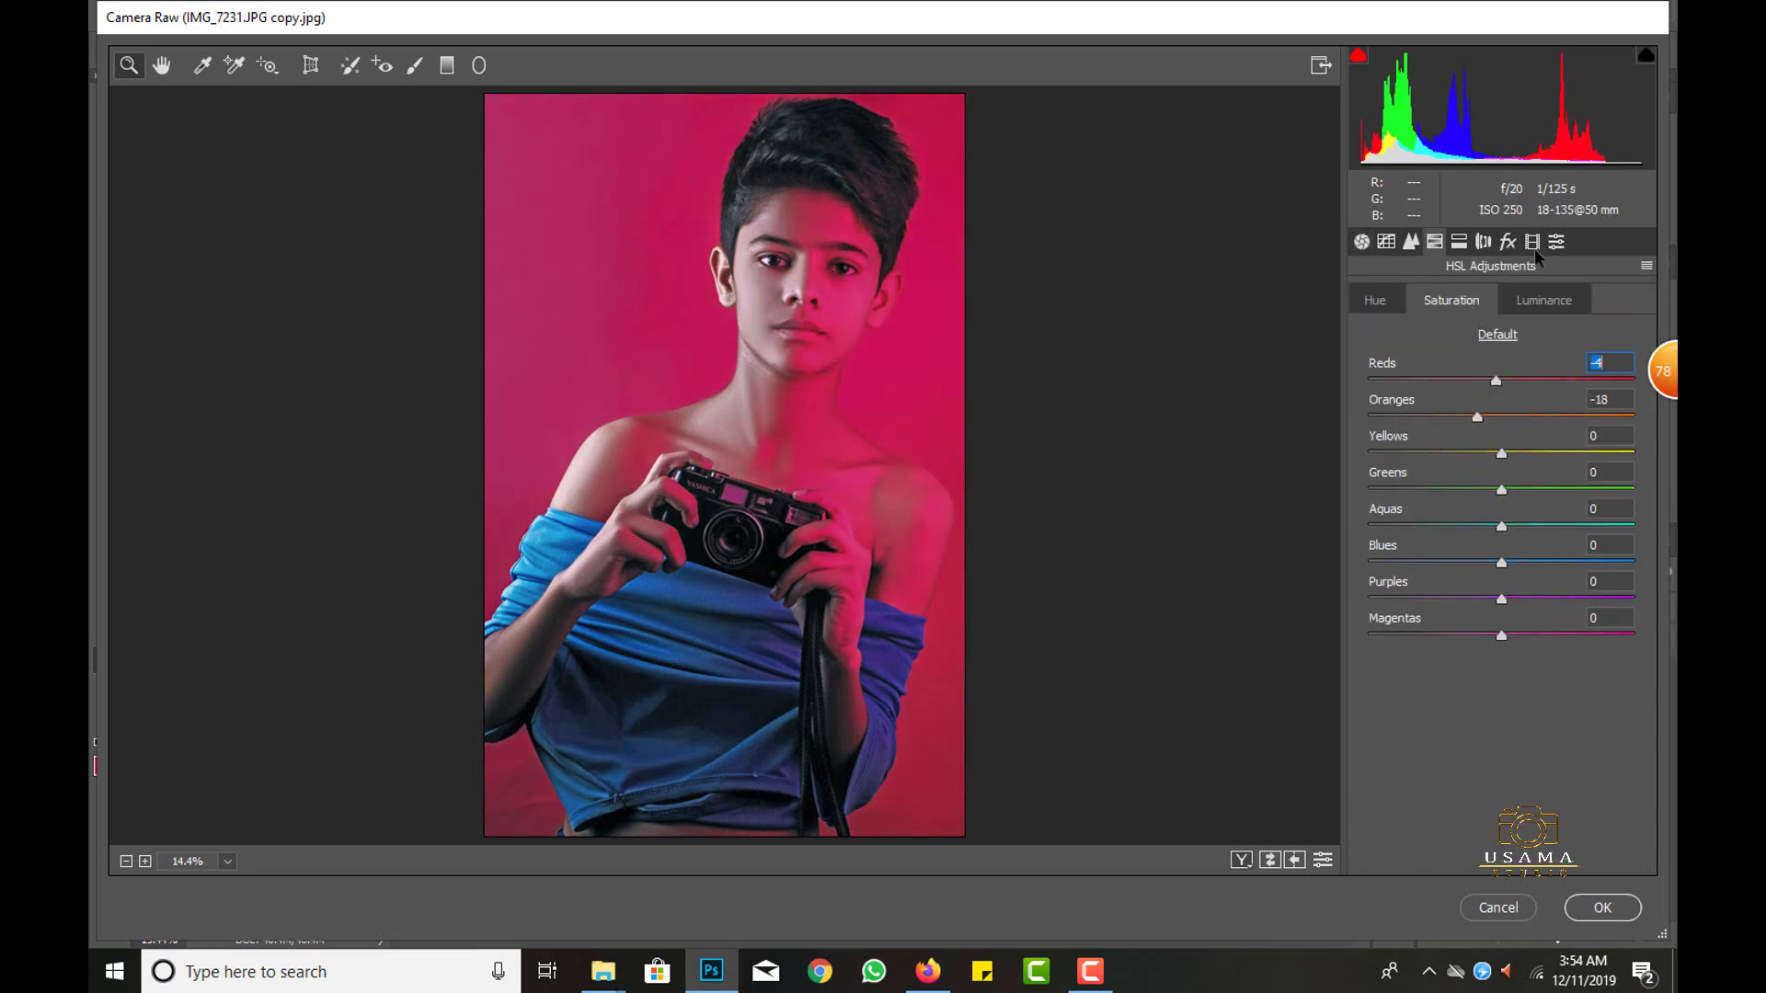
{"action": "left_click", "coordinate": [1602, 908]}
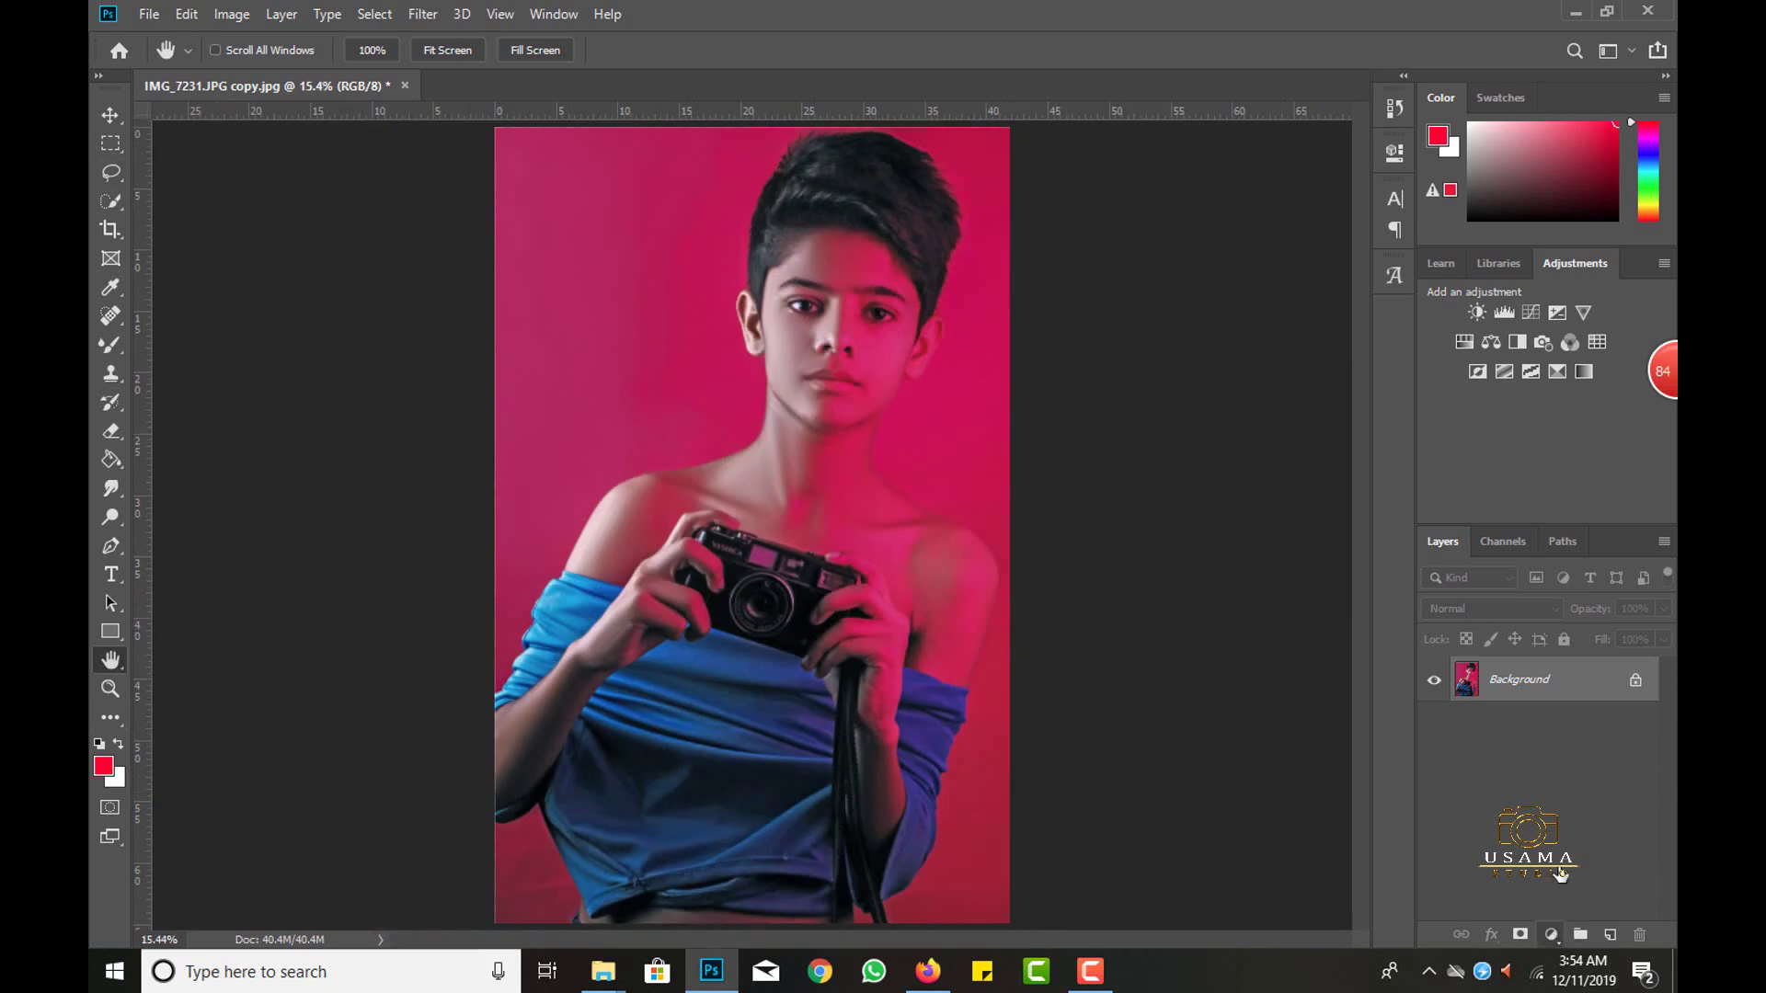
Add a 2Strip.look Color Lookup layer at 41% opacity and toggle it to compare.
{"action": "left_click", "coordinate": [1552, 934]}
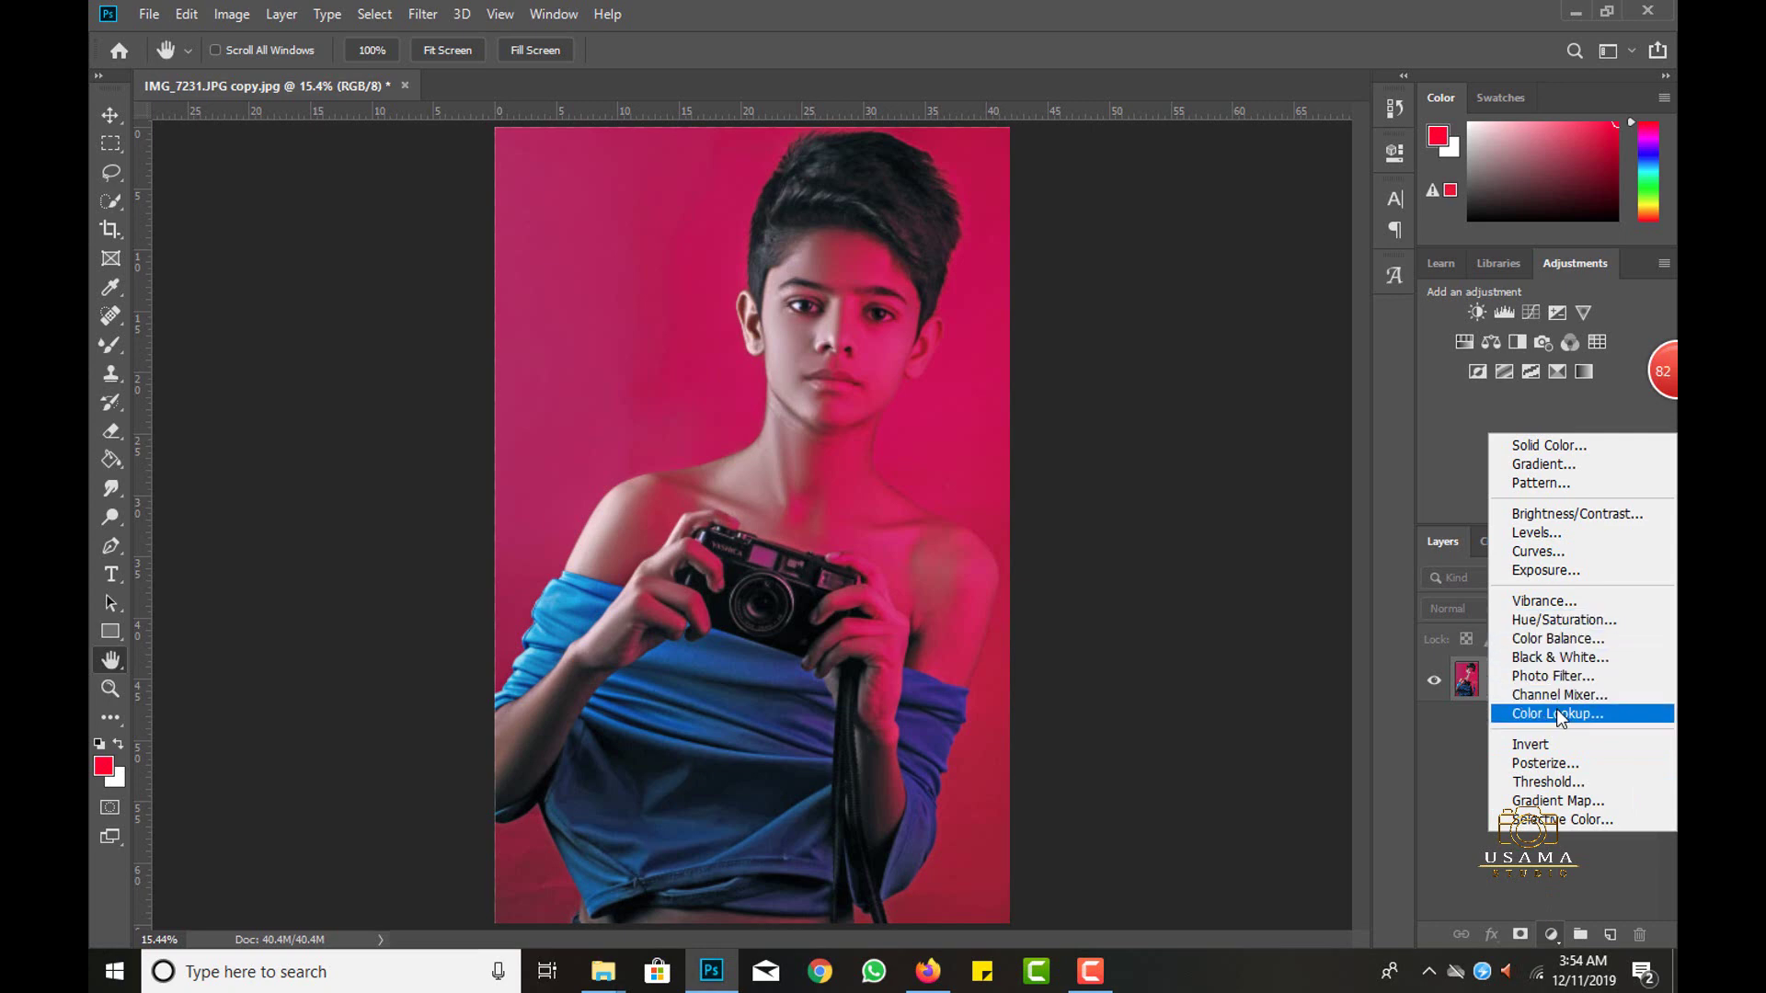
{"action": "left_click", "coordinate": [1556, 714]}
{"action": "left_click", "coordinate": [1225, 218]}
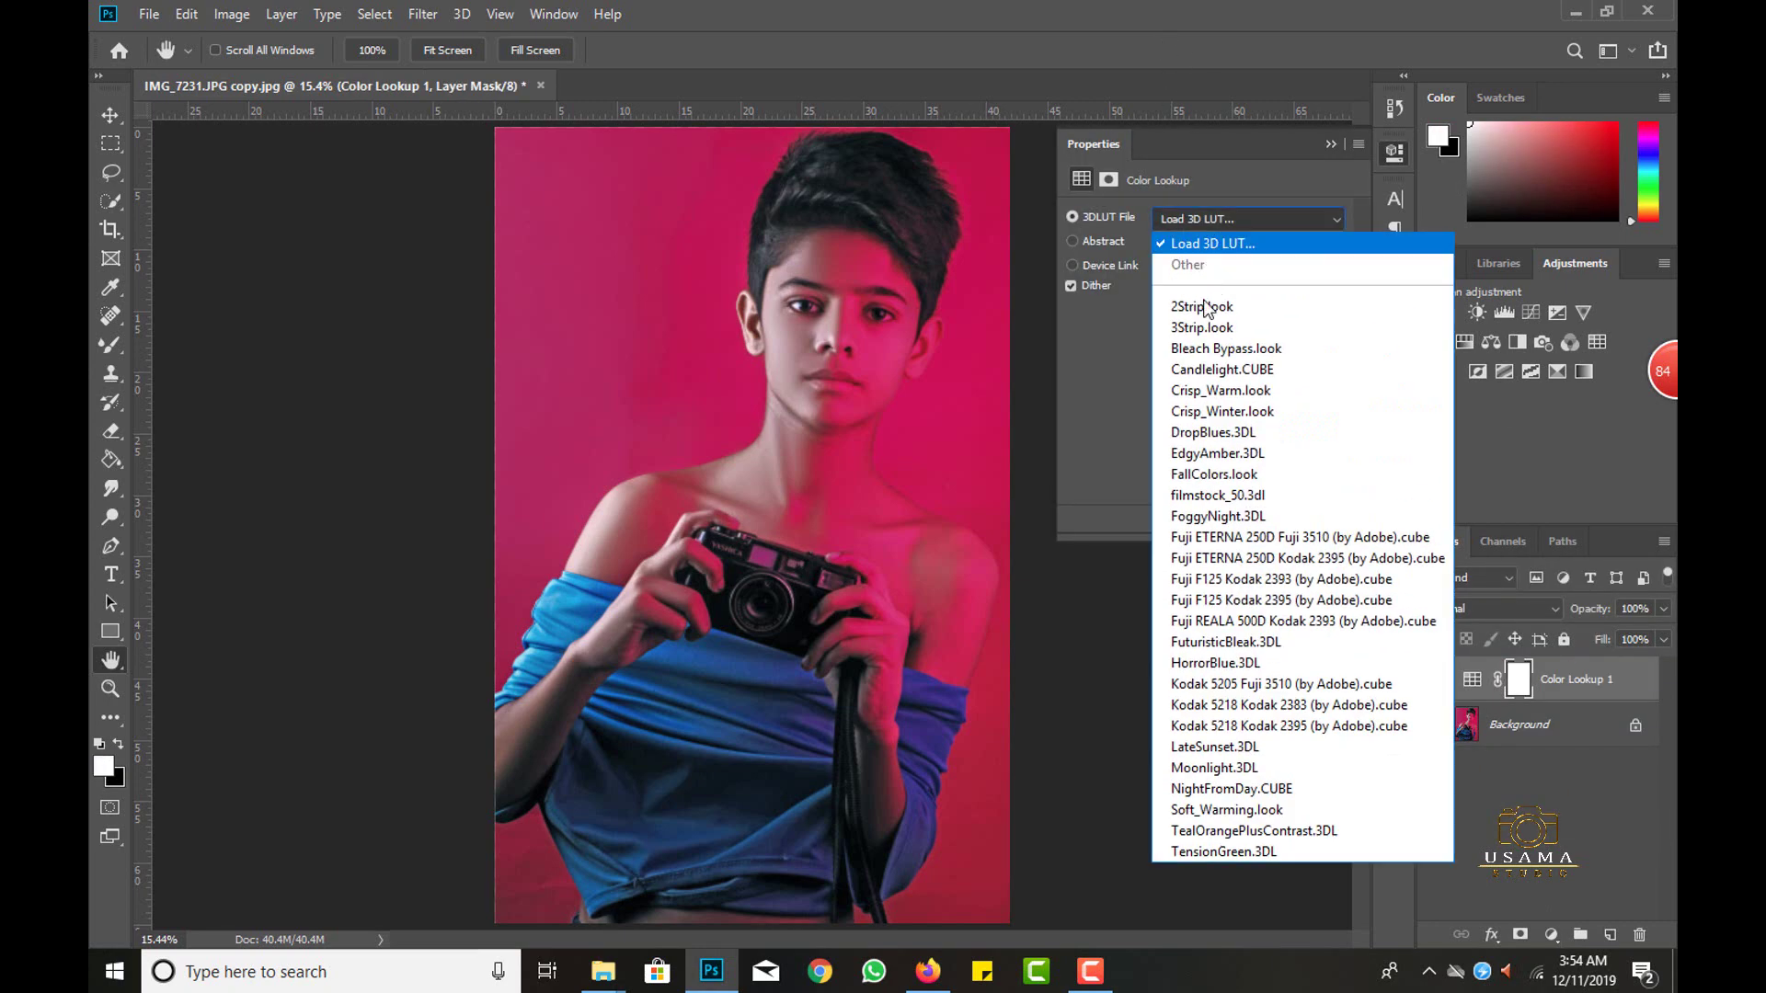
{"action": "left_click", "coordinate": [1201, 306]}
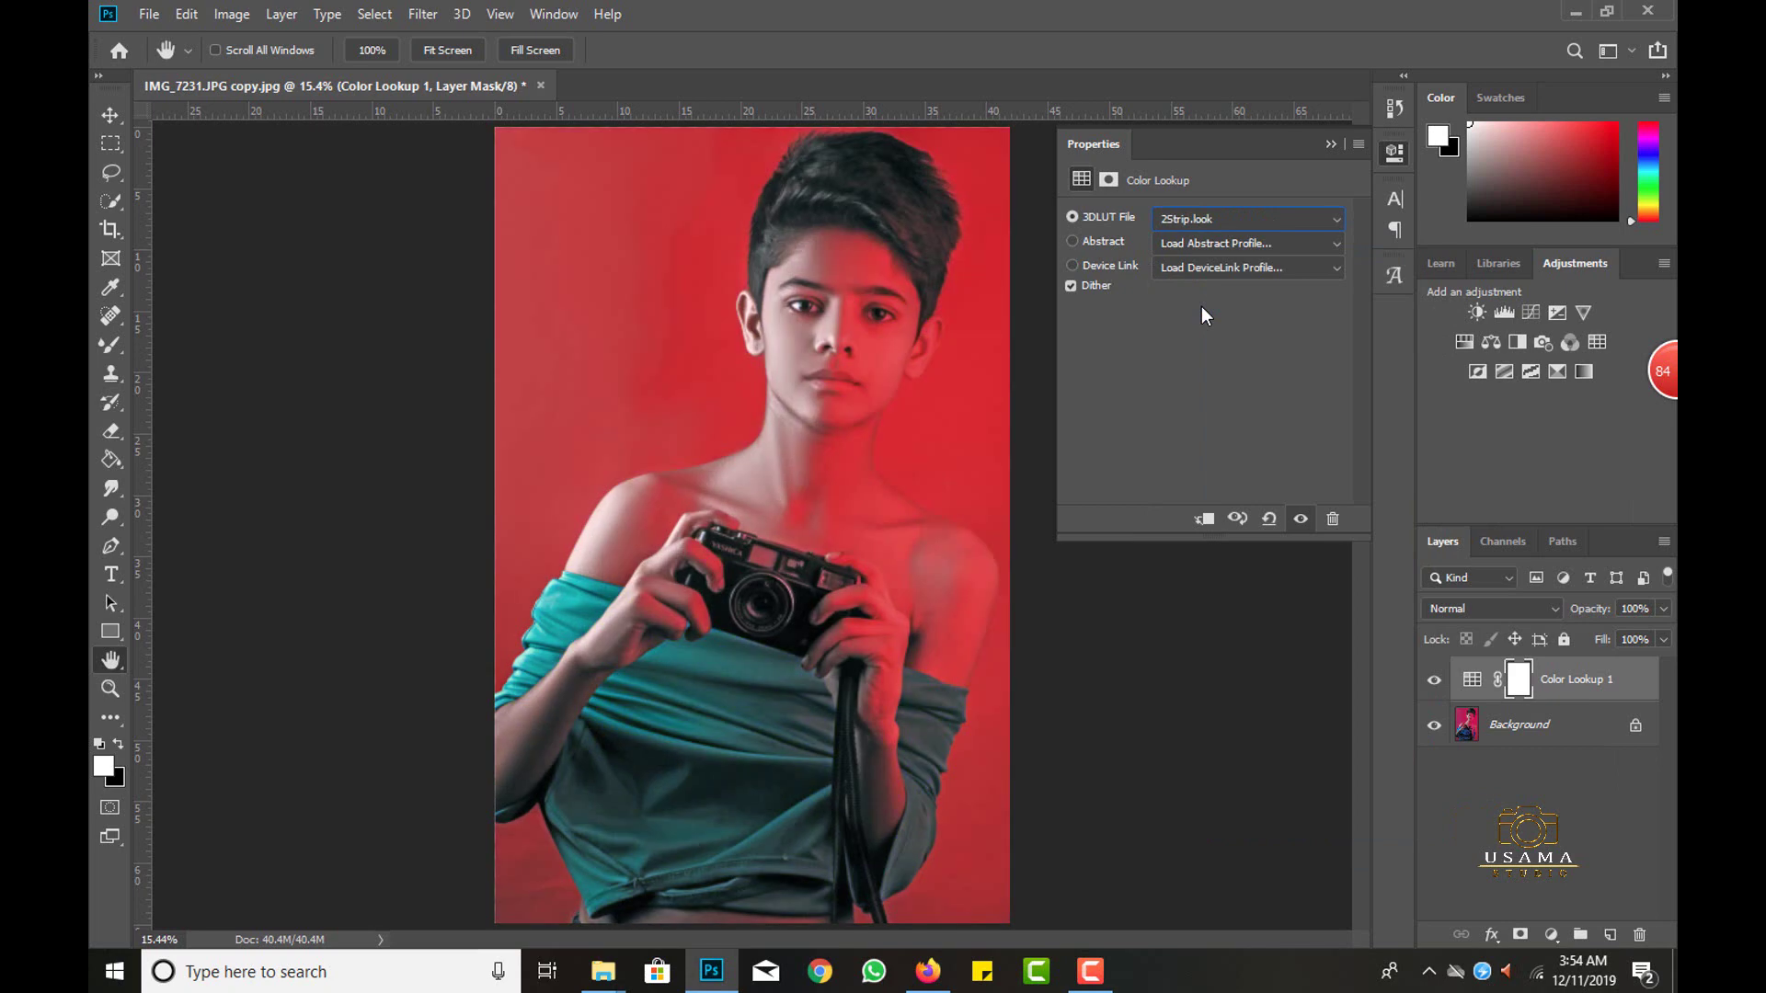
{"action": "left_click", "coordinate": [1329, 143]}
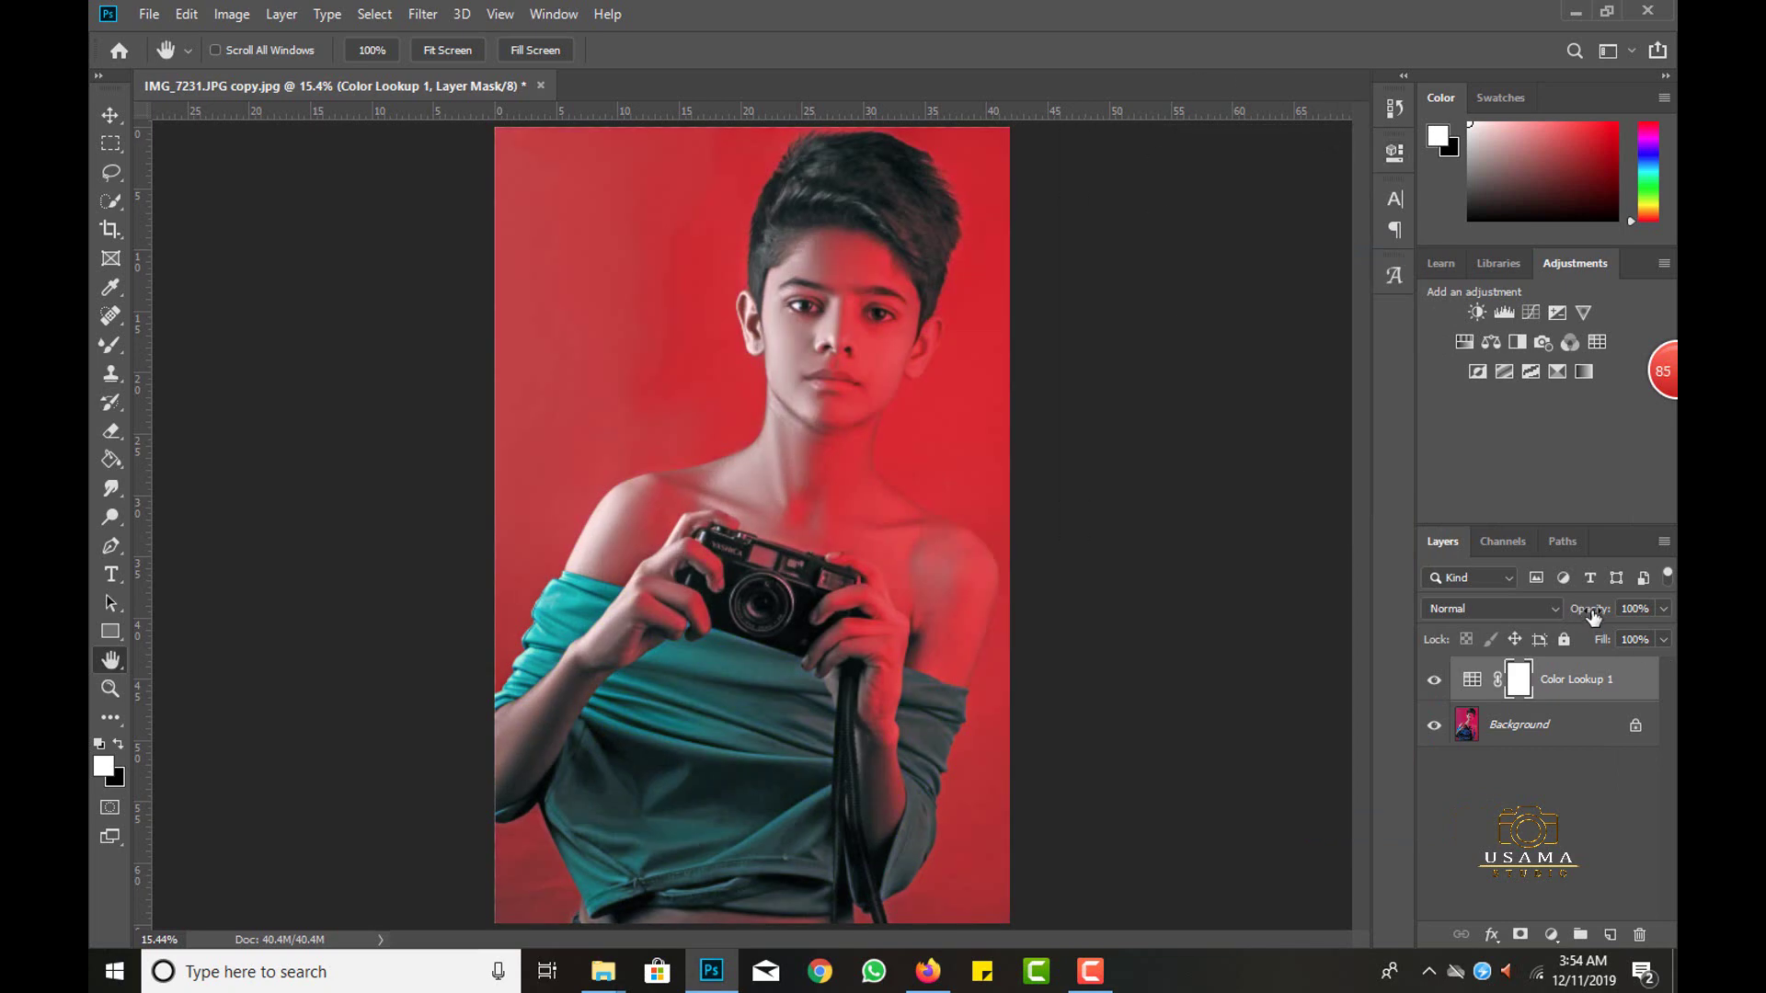
{"action": "left_click_drag", "start_coordinate": [1578, 609], "coordinate": [1526, 614]}
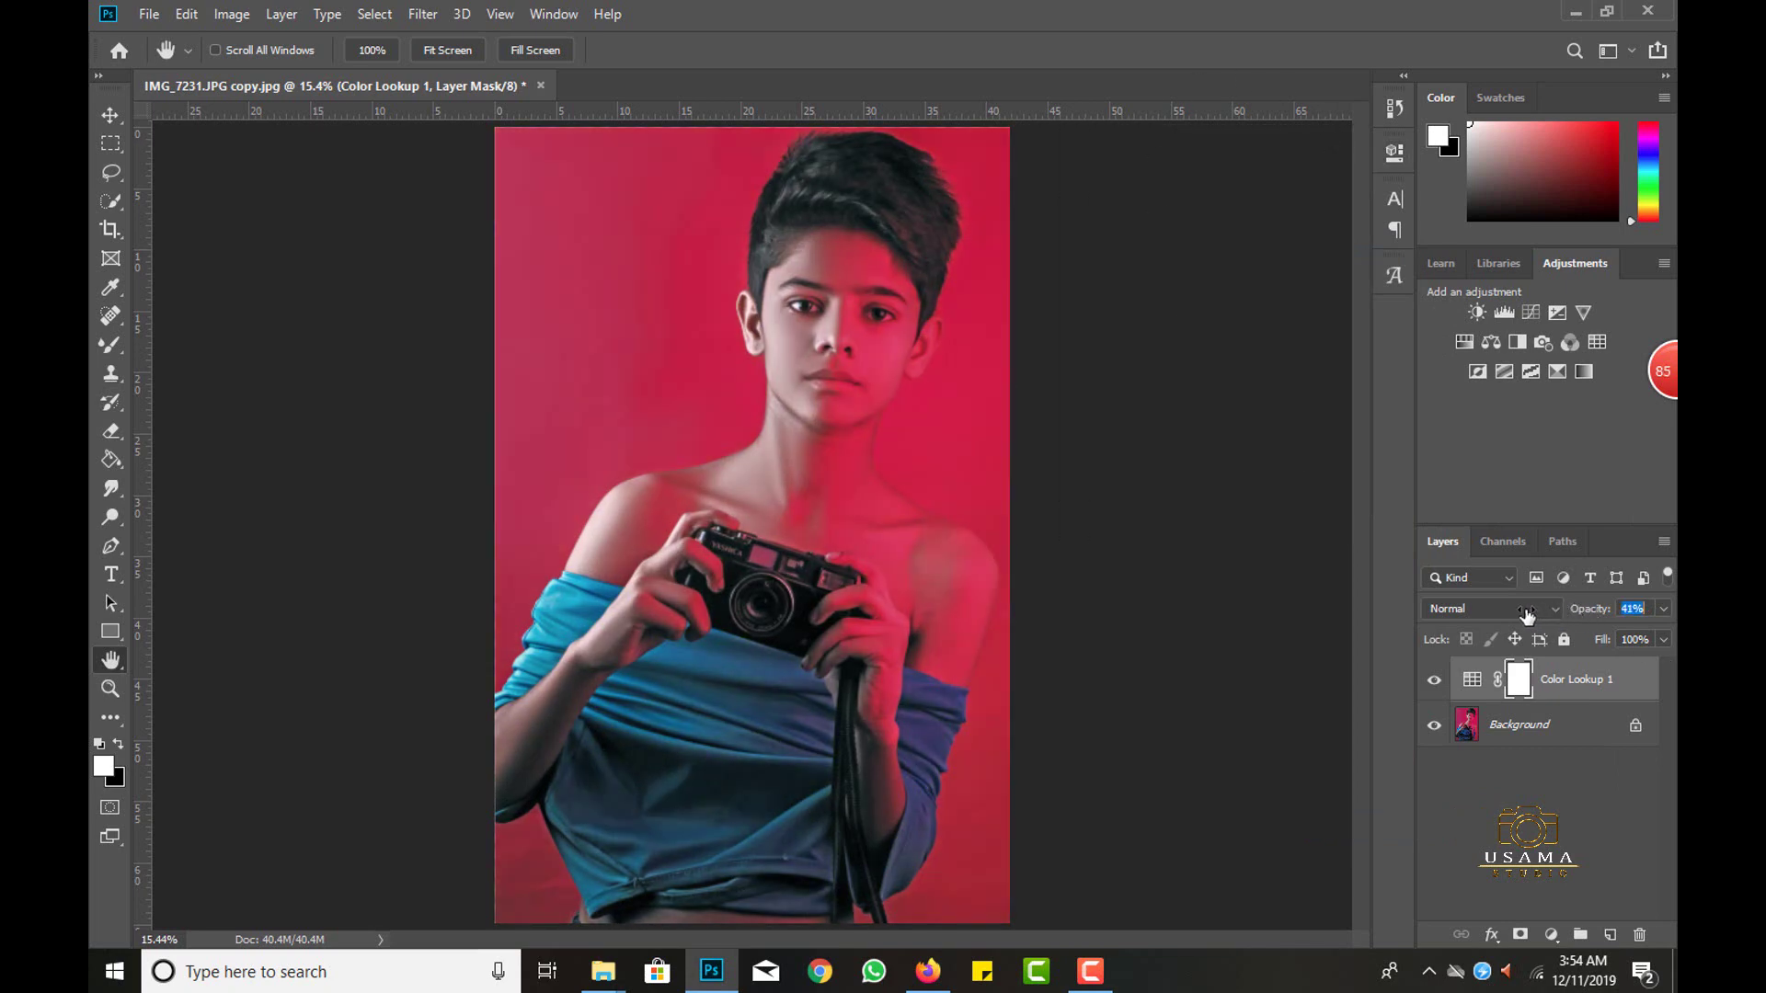
{"action": "left_click", "coordinate": [1436, 681]}
{"action": "left_click", "coordinate": [1436, 682]}
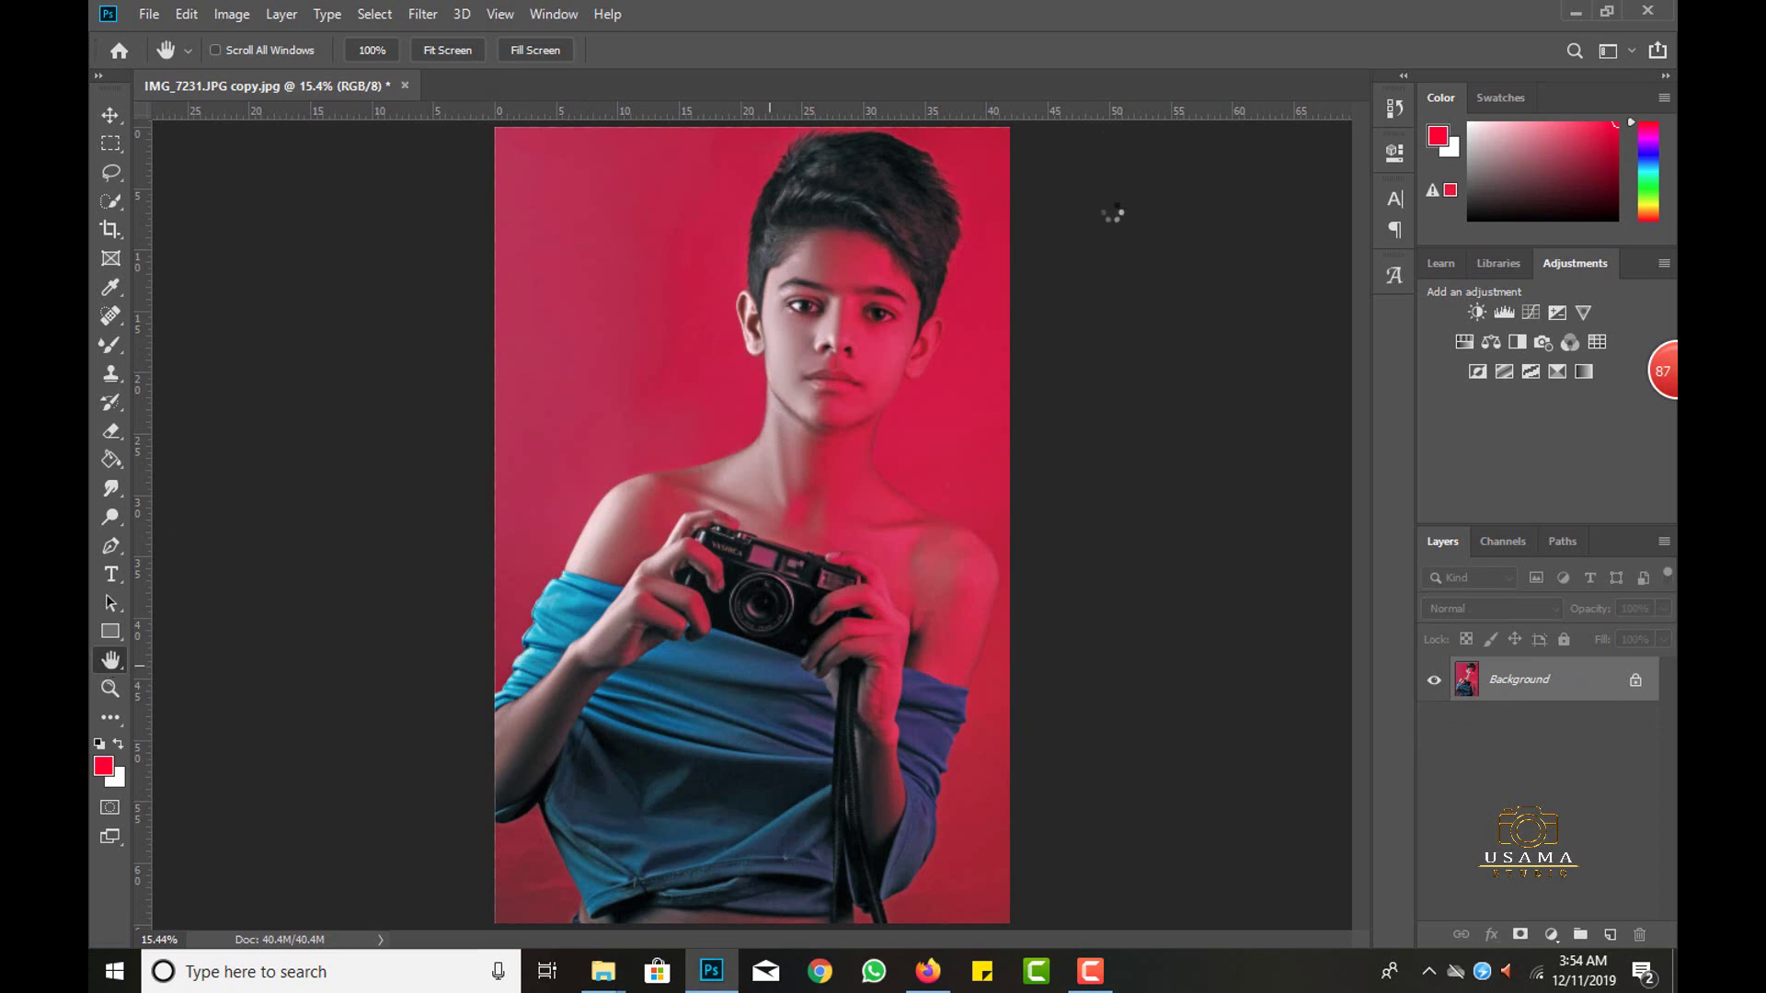
Apply Camera Raw calibration primary hues of Red -10, Green -23 and Blue +6.
{"action": "key", "text": "ctrl+shift+a"}
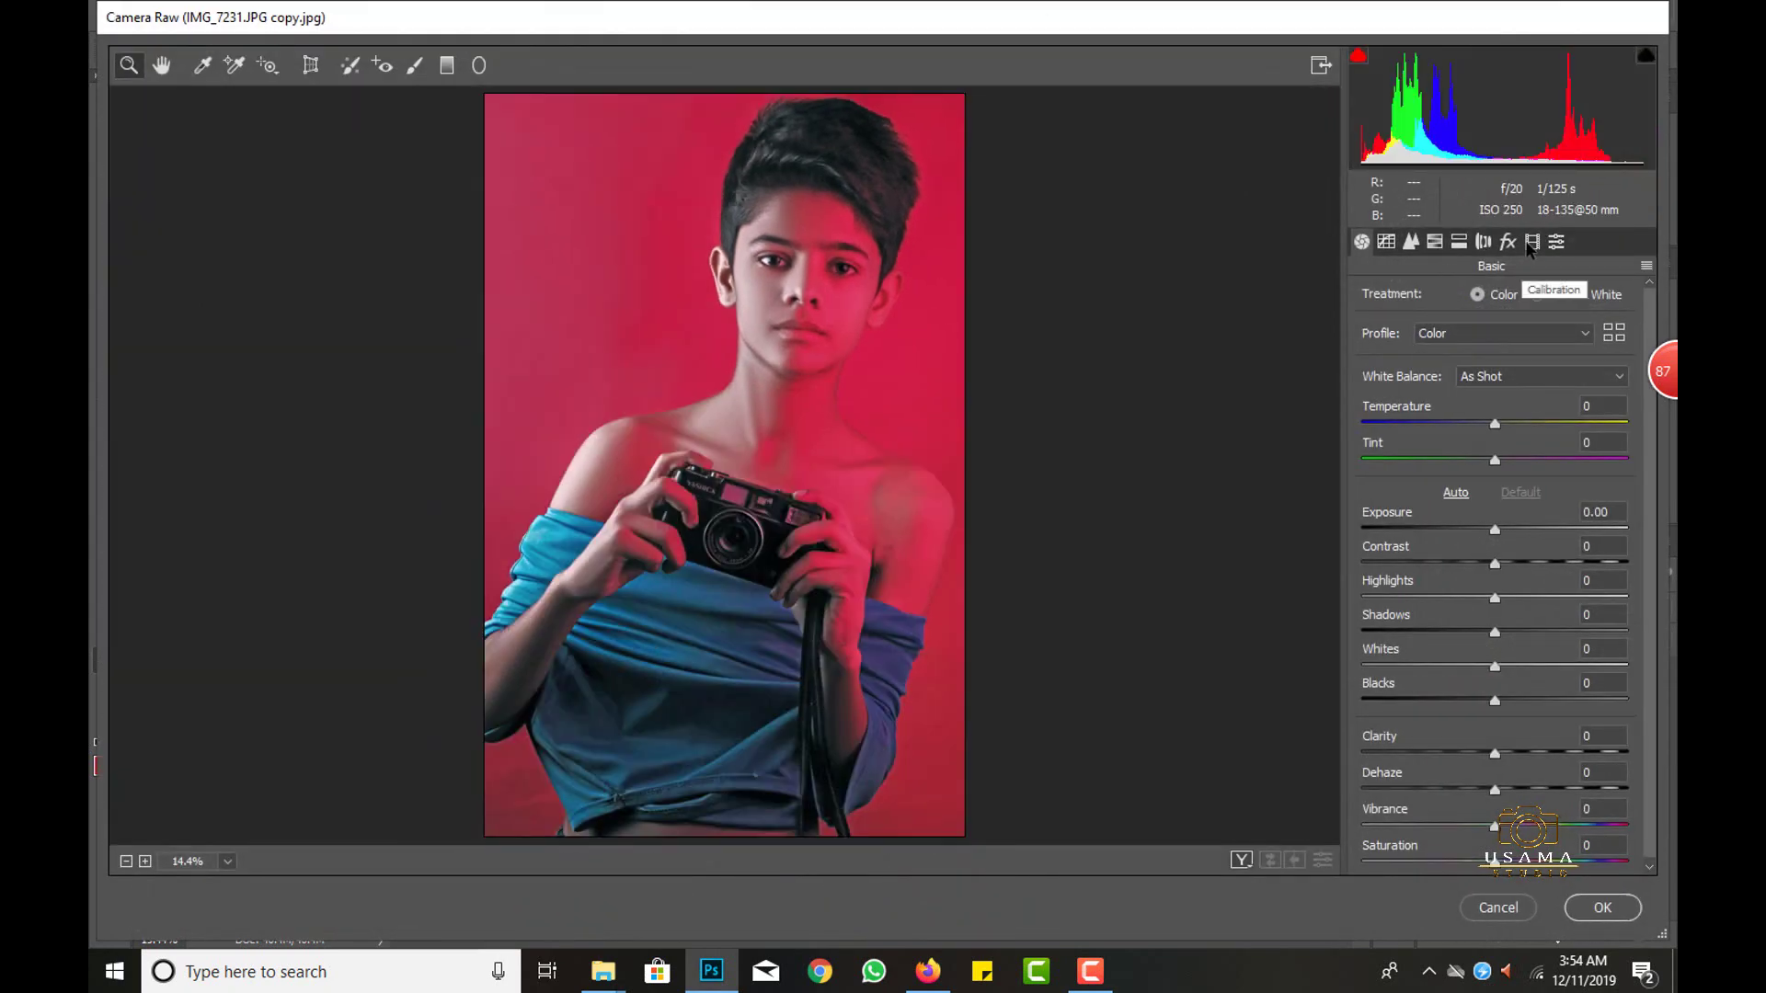
{"action": "left_click", "coordinate": [1532, 241]}
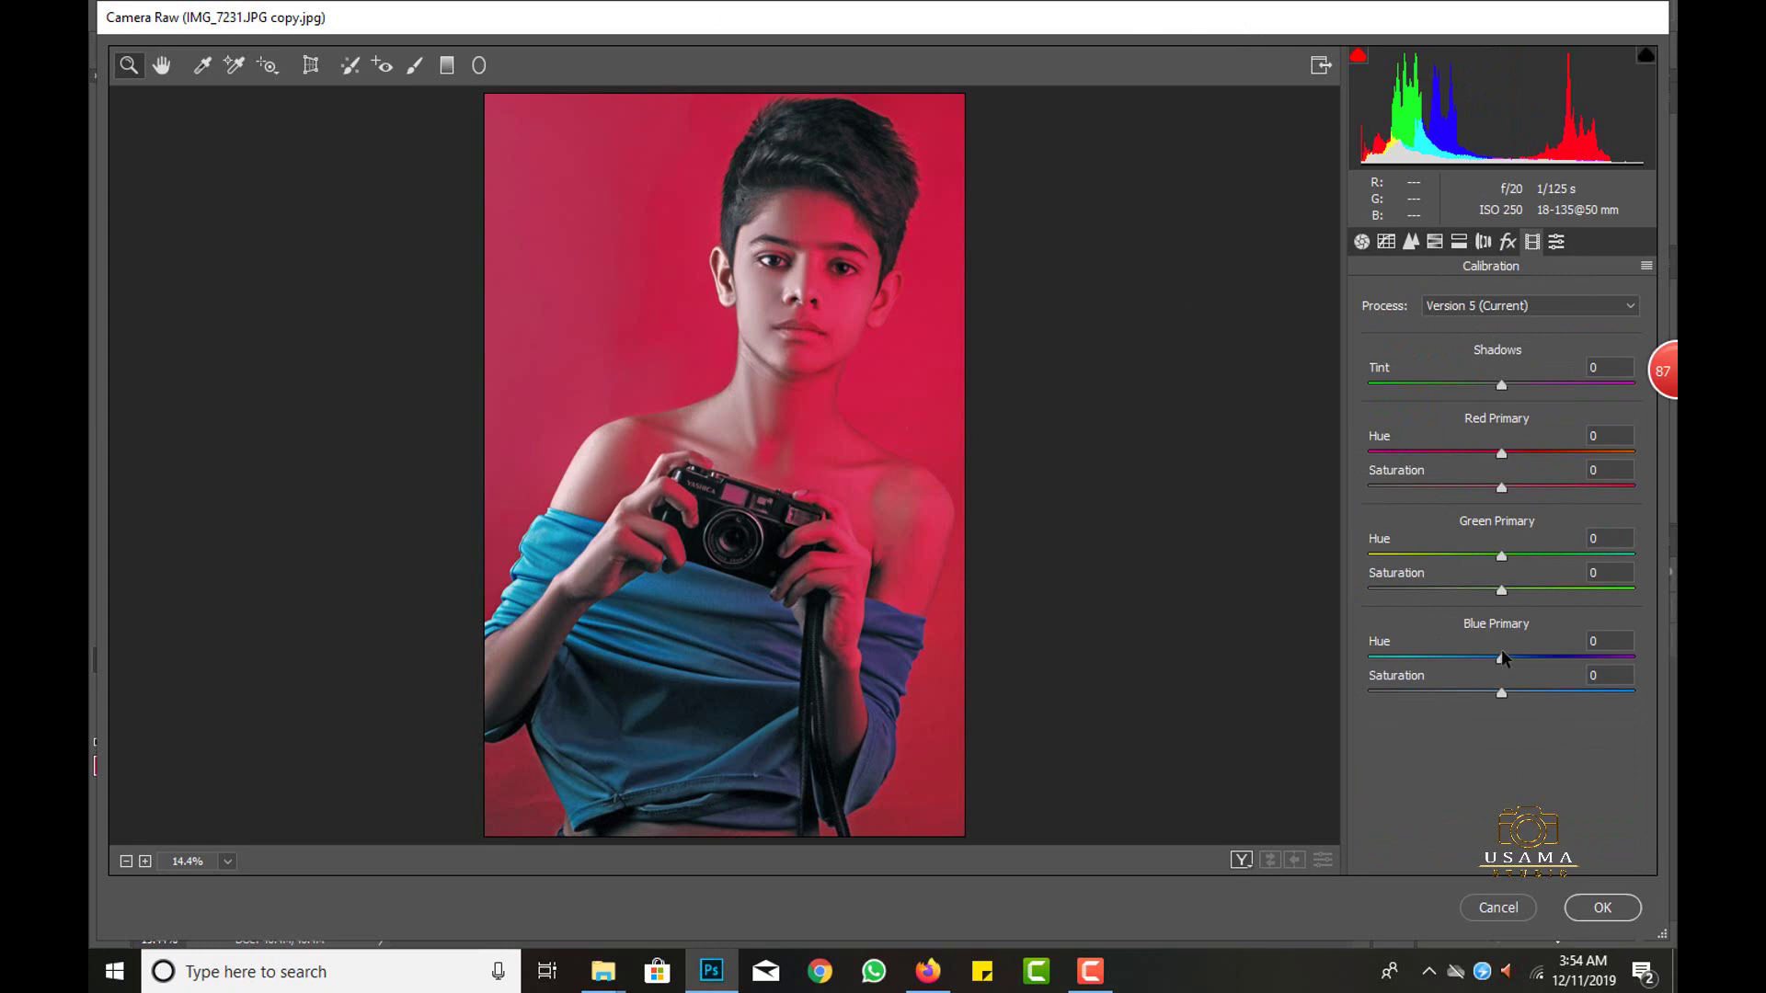
{"action": "mouse_move", "coordinate": [1501, 658]}
{"action": "left_mouse_down"}
{"action": "mouse_move", "coordinate": [1444, 655]}
{"action": "mouse_move", "coordinate": [1528, 640]}
{"action": "mouse_move", "coordinate": [1509, 647]}
{"action": "left_mouse_up"}
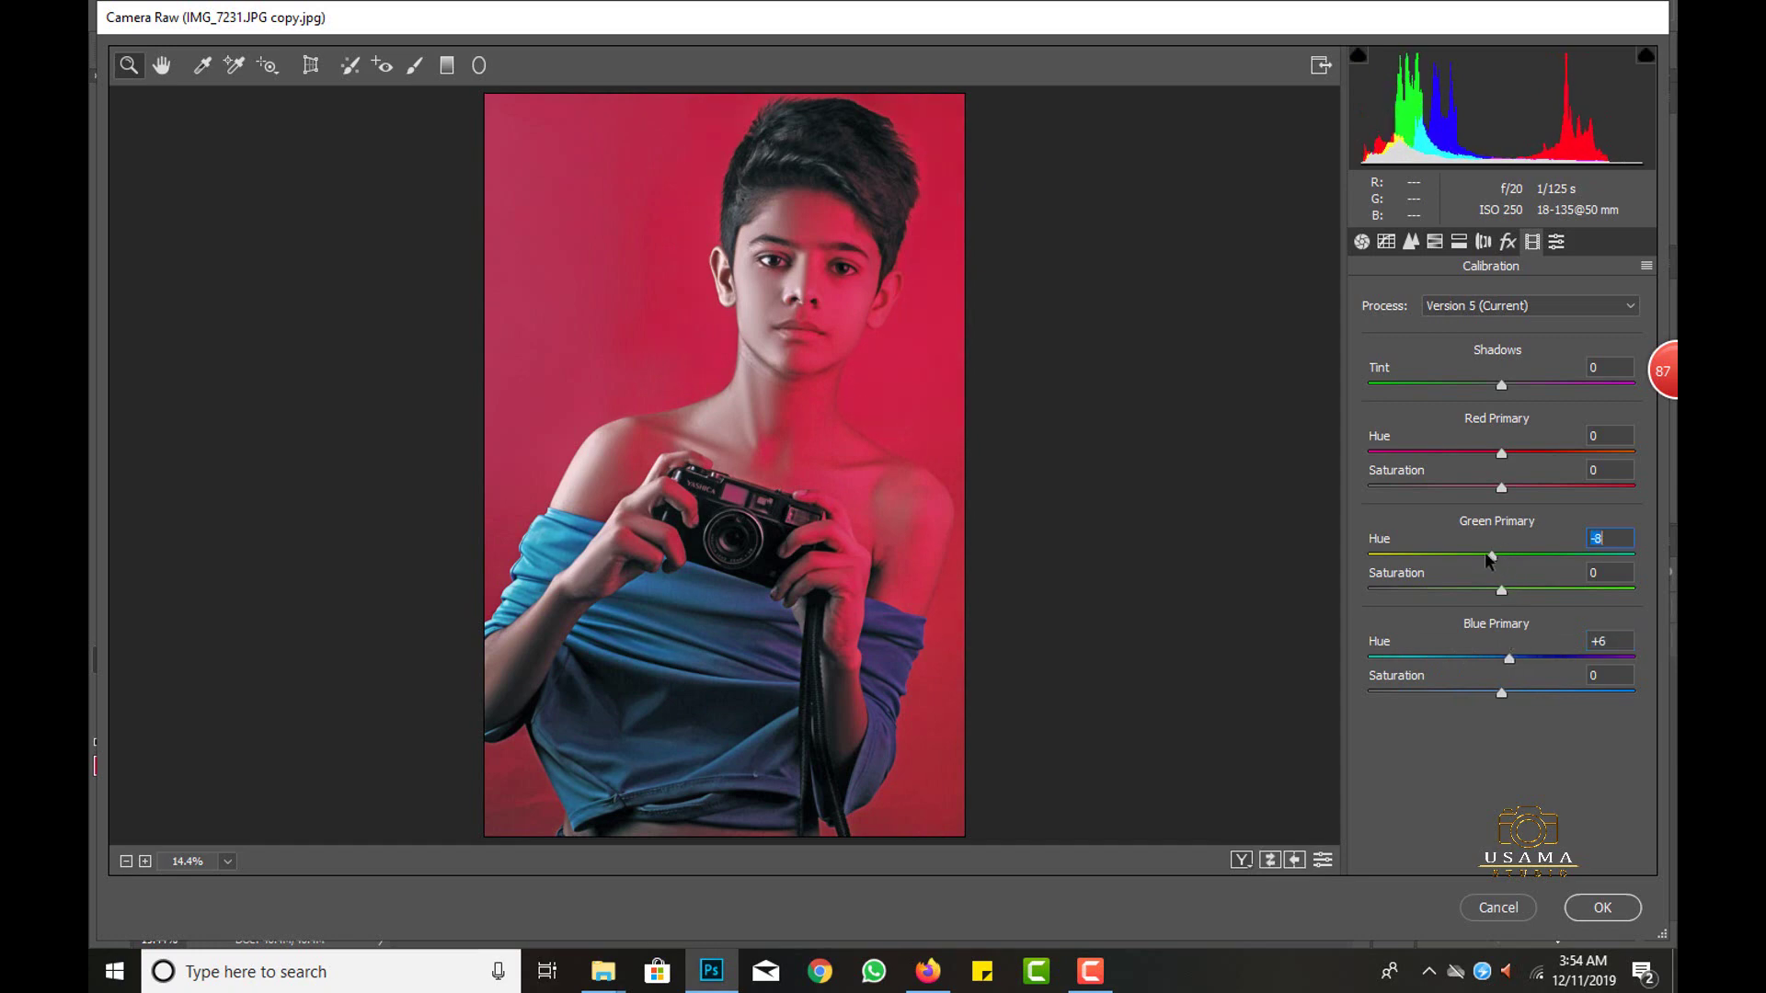
{"action": "left_click_drag", "start_coordinate": [1501, 556], "coordinate": [1475, 552]}
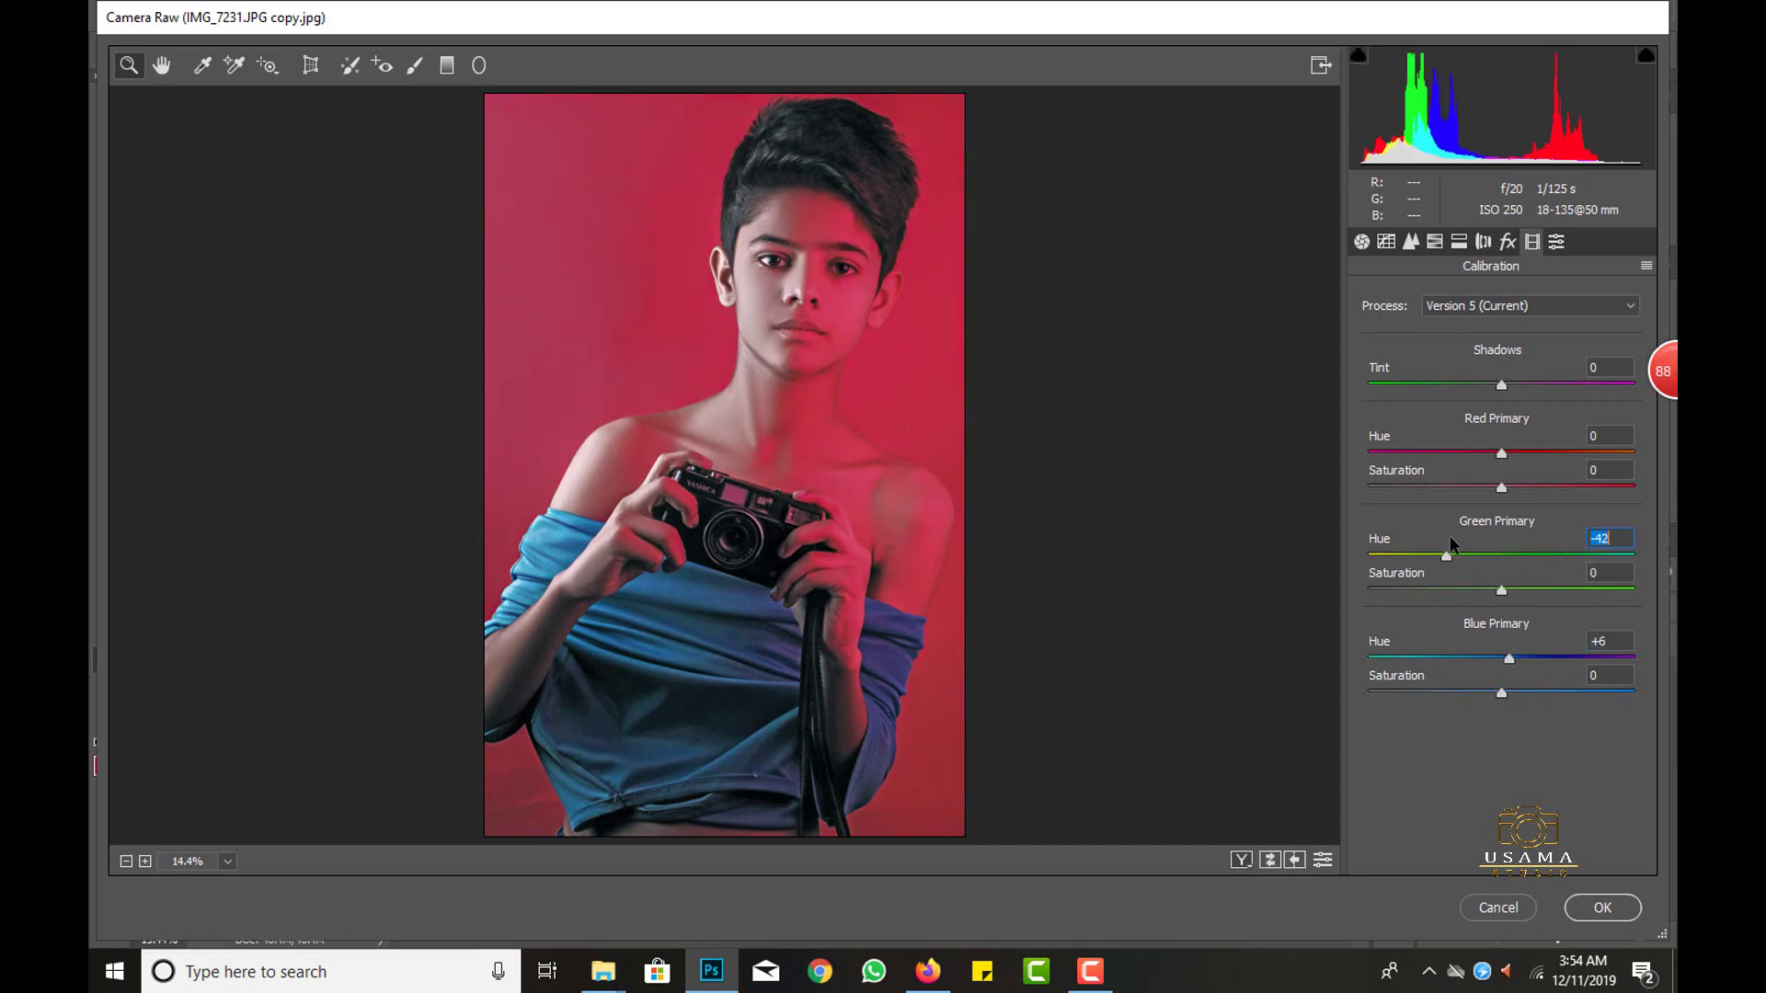
{"action": "left_click_drag", "start_coordinate": [1504, 452], "coordinate": [1492, 441]}
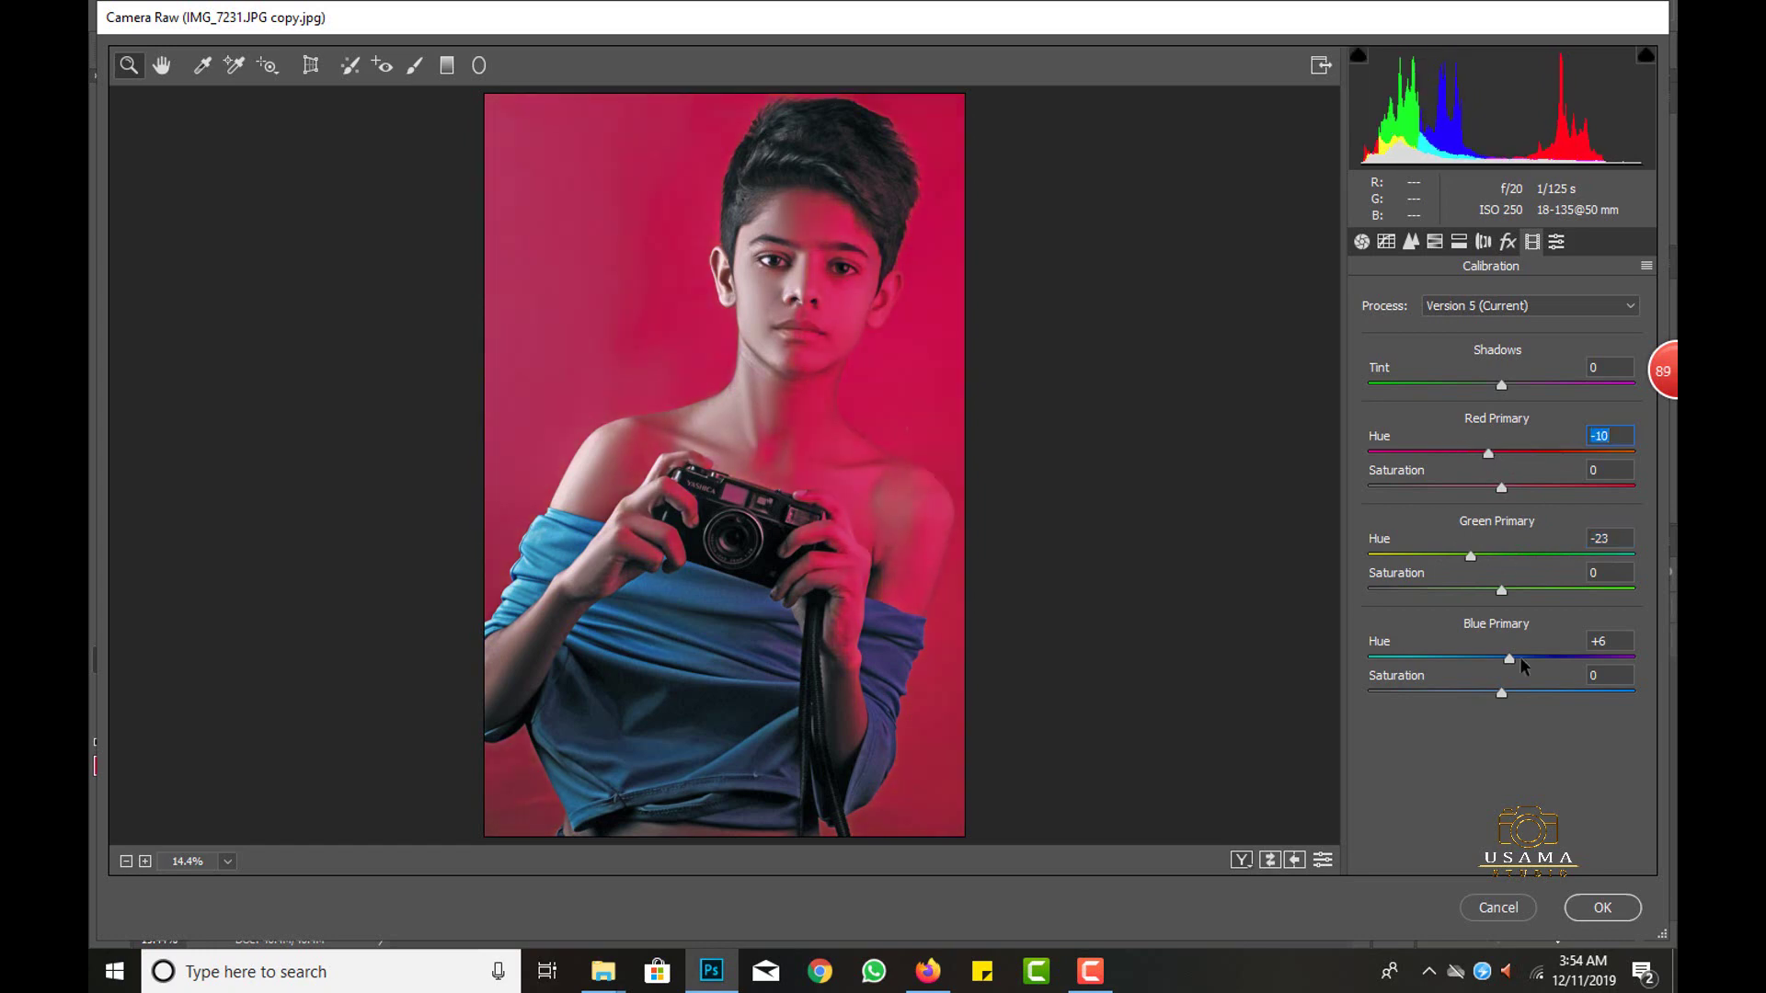
{"action": "left_click", "coordinate": [1602, 908]}
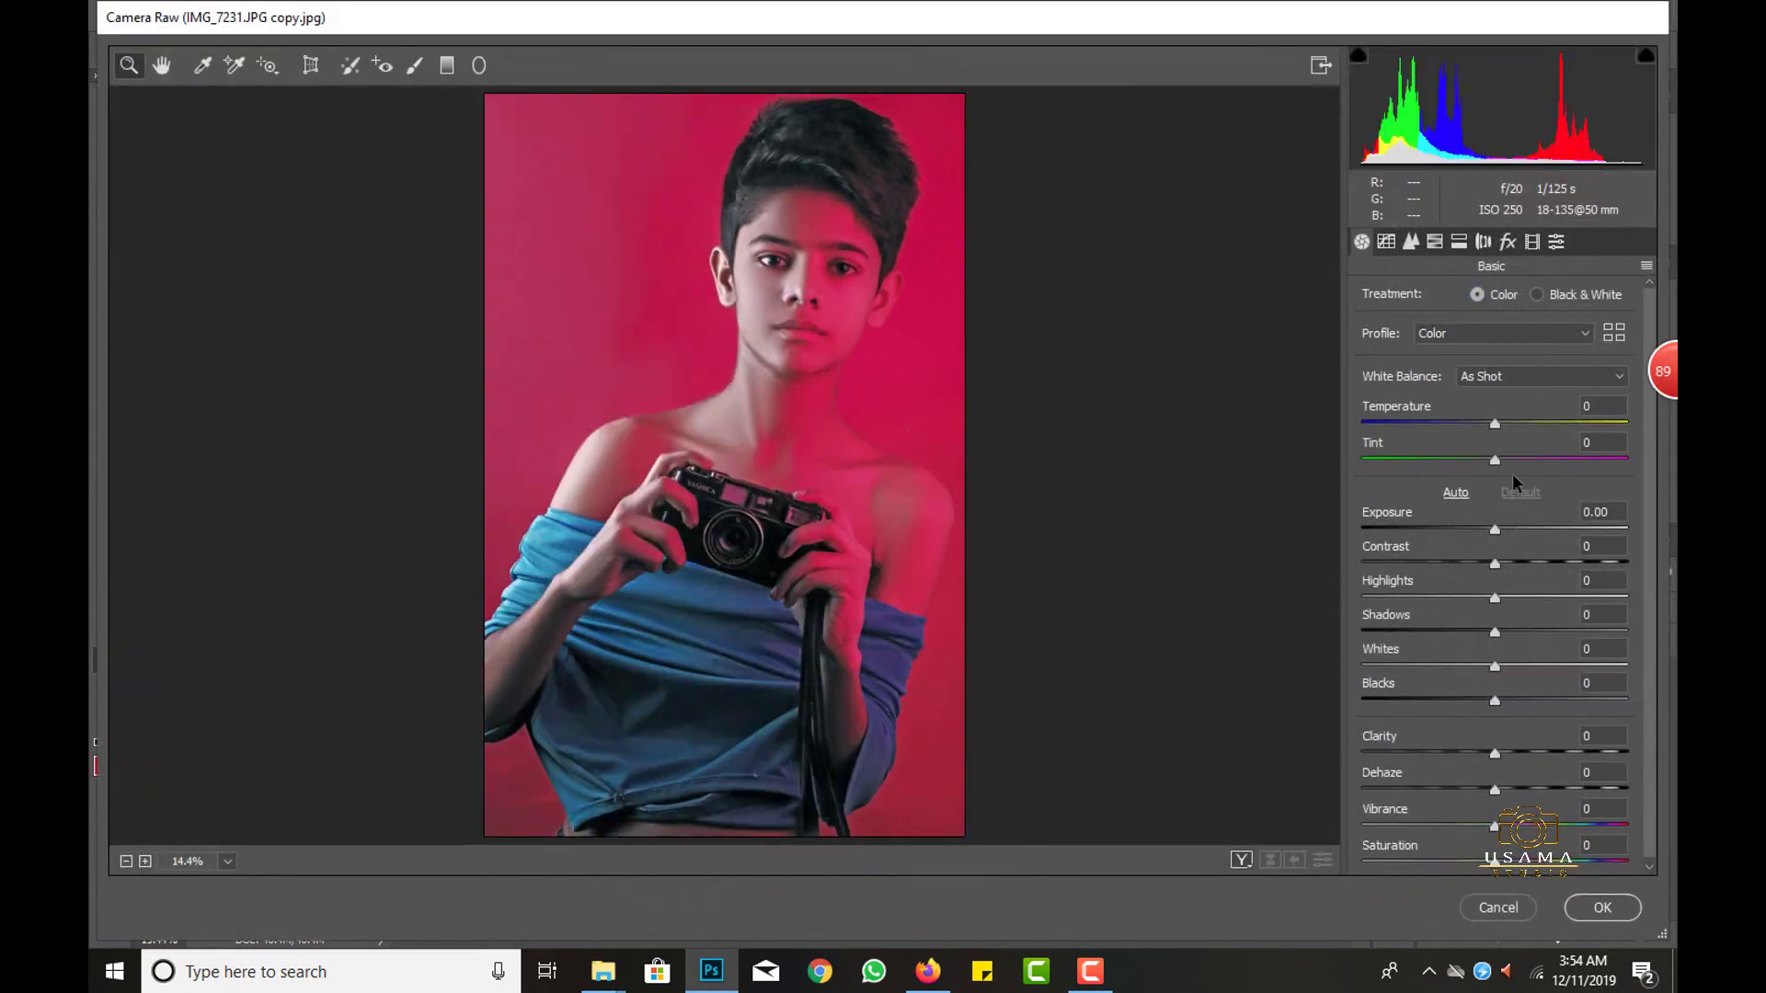
In Camera Raw, set Tone Curve Highlights to +6 and Luminance noise reduction to 15, then apply.
{"action": "left_click", "coordinate": [1386, 242]}
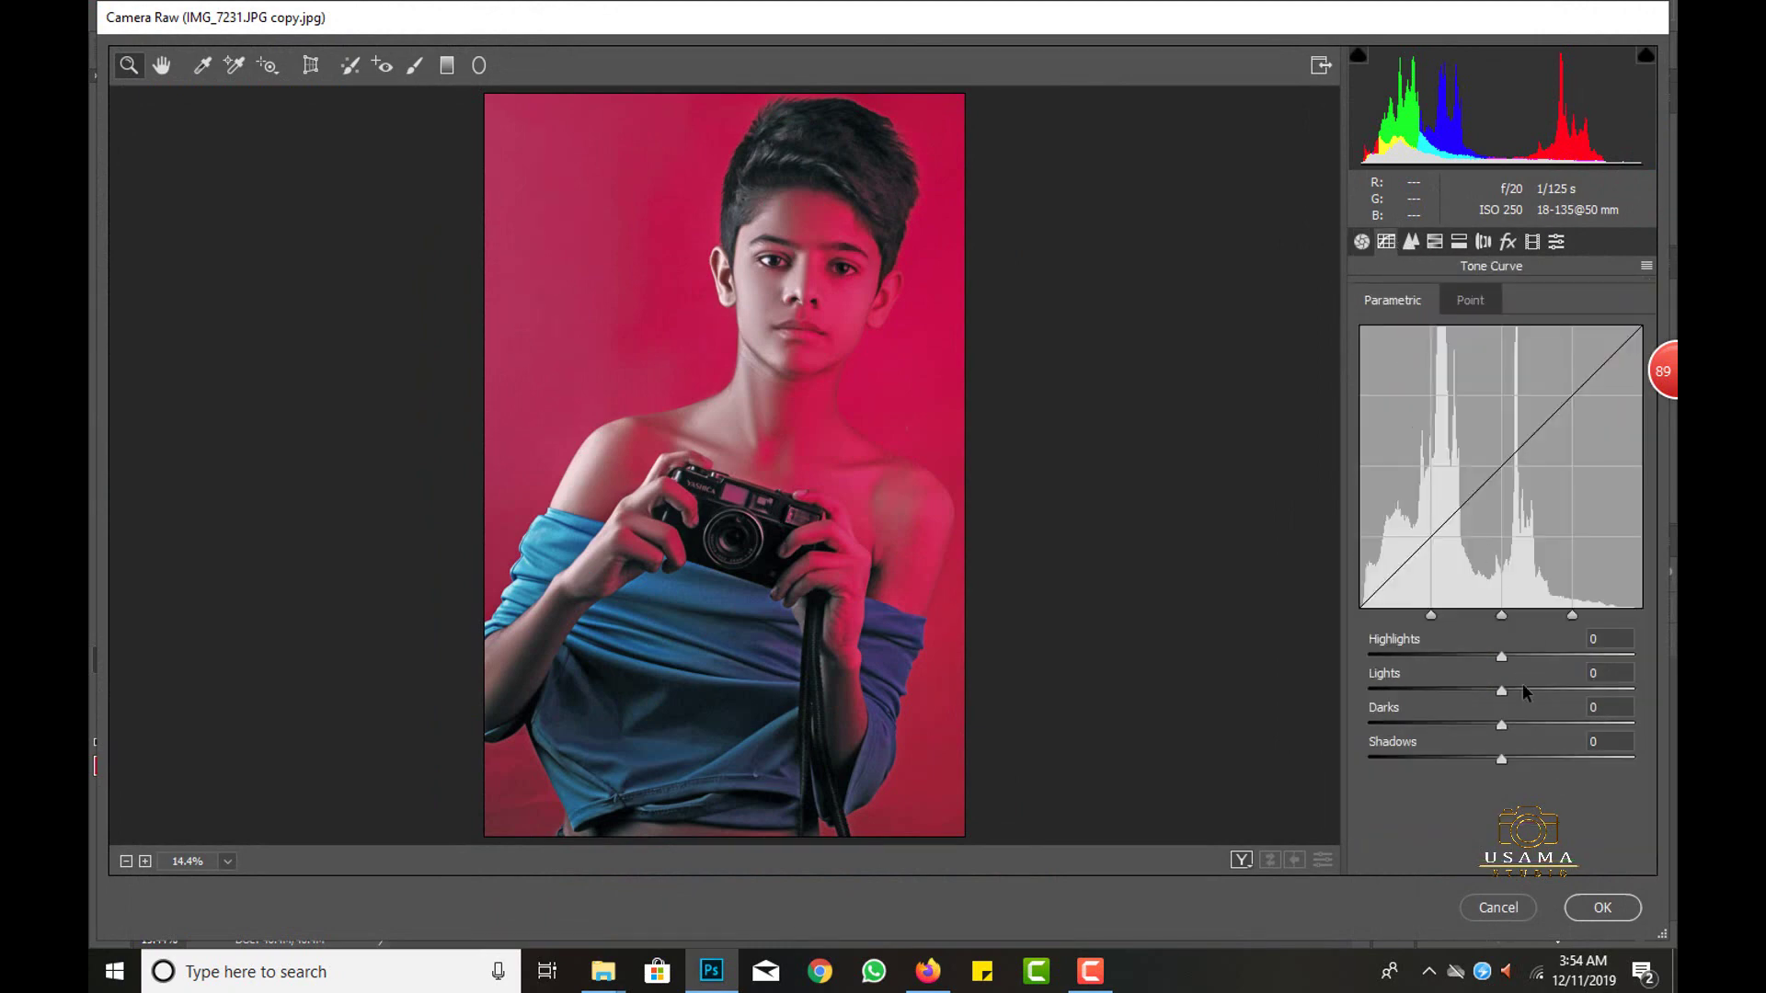
{"action": "left_click_drag", "start_coordinate": [1501, 658], "coordinate": [1527, 656]}
{"action": "left_click_drag", "start_coordinate": [1501, 656], "coordinate": [1509, 656]}
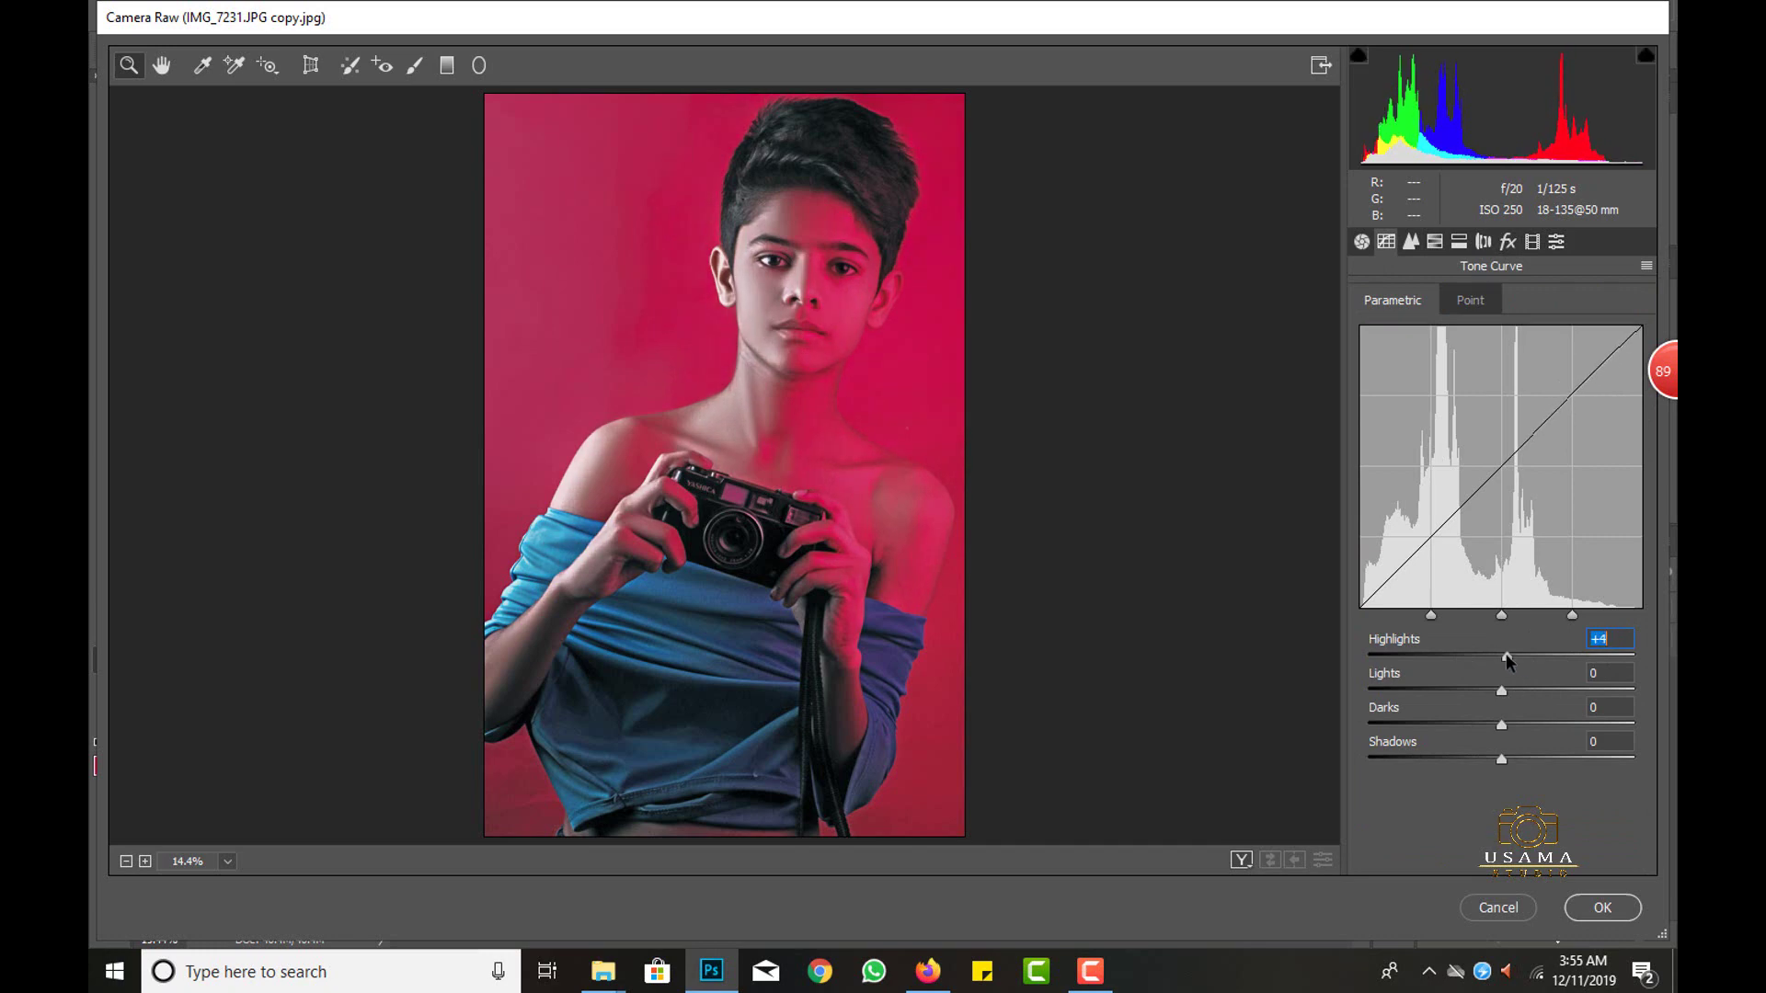
{"action": "left_click", "coordinate": [1435, 242]}
{"action": "left_click", "coordinate": [1410, 242]}
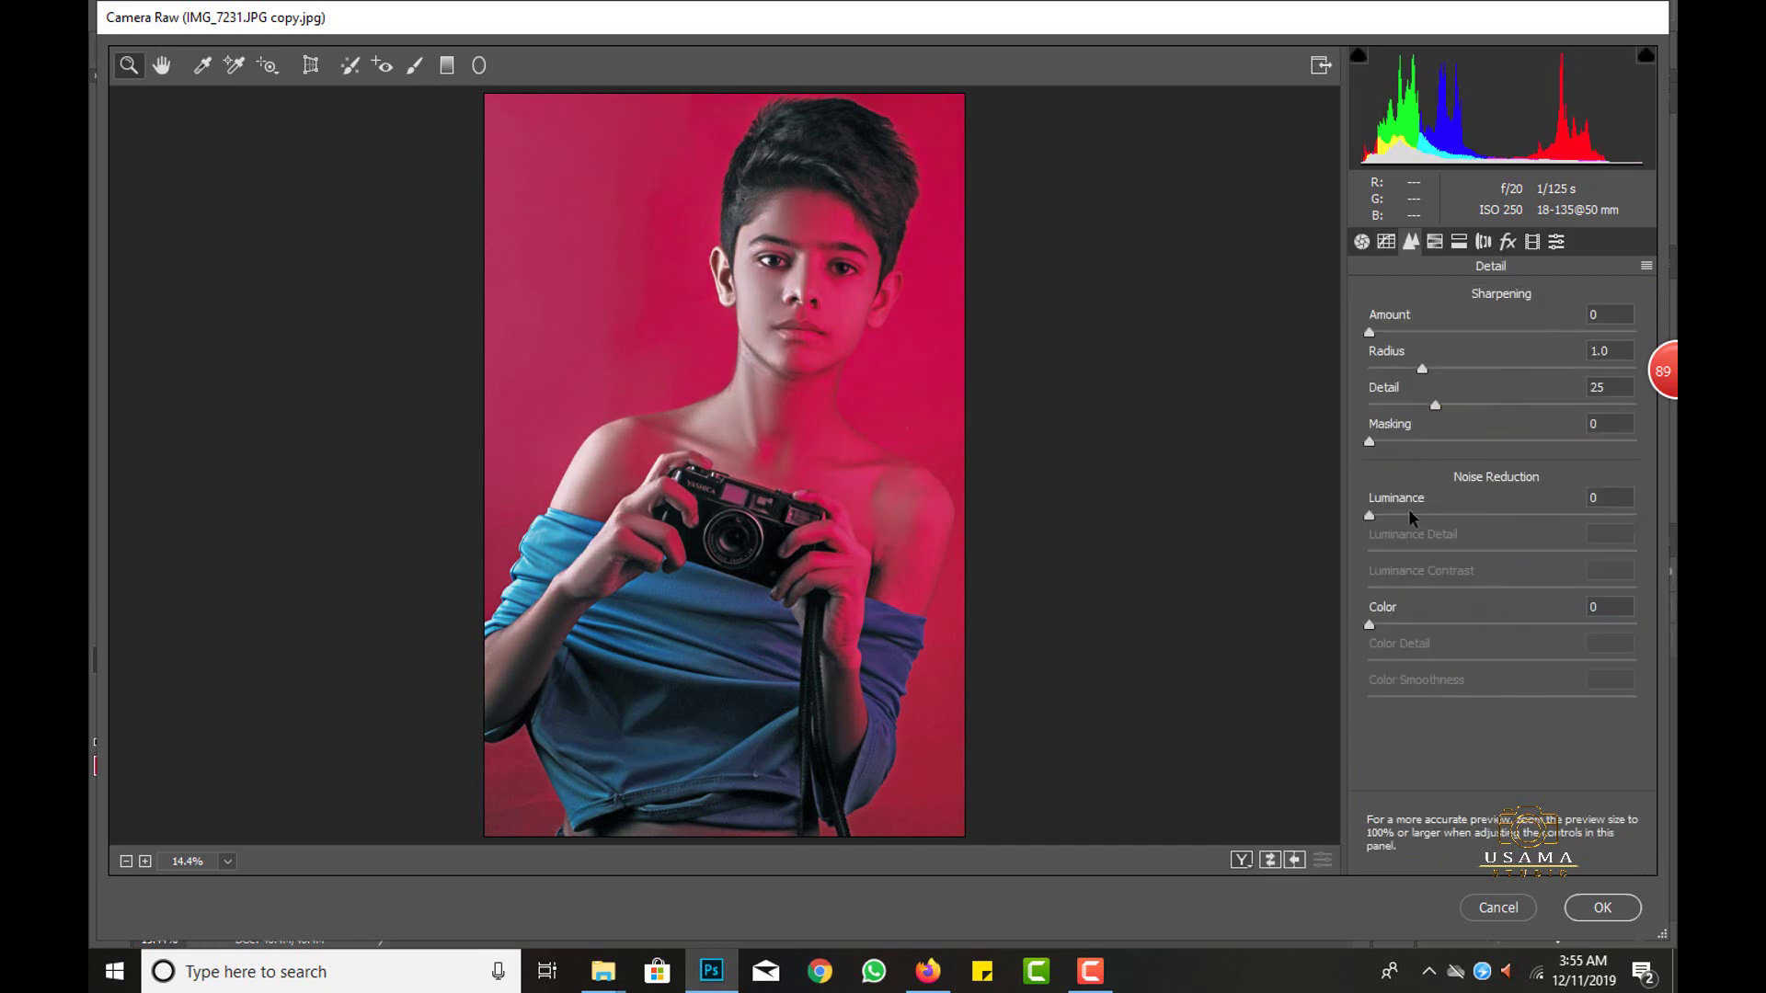
{"action": "left_click", "coordinate": [1423, 515]}
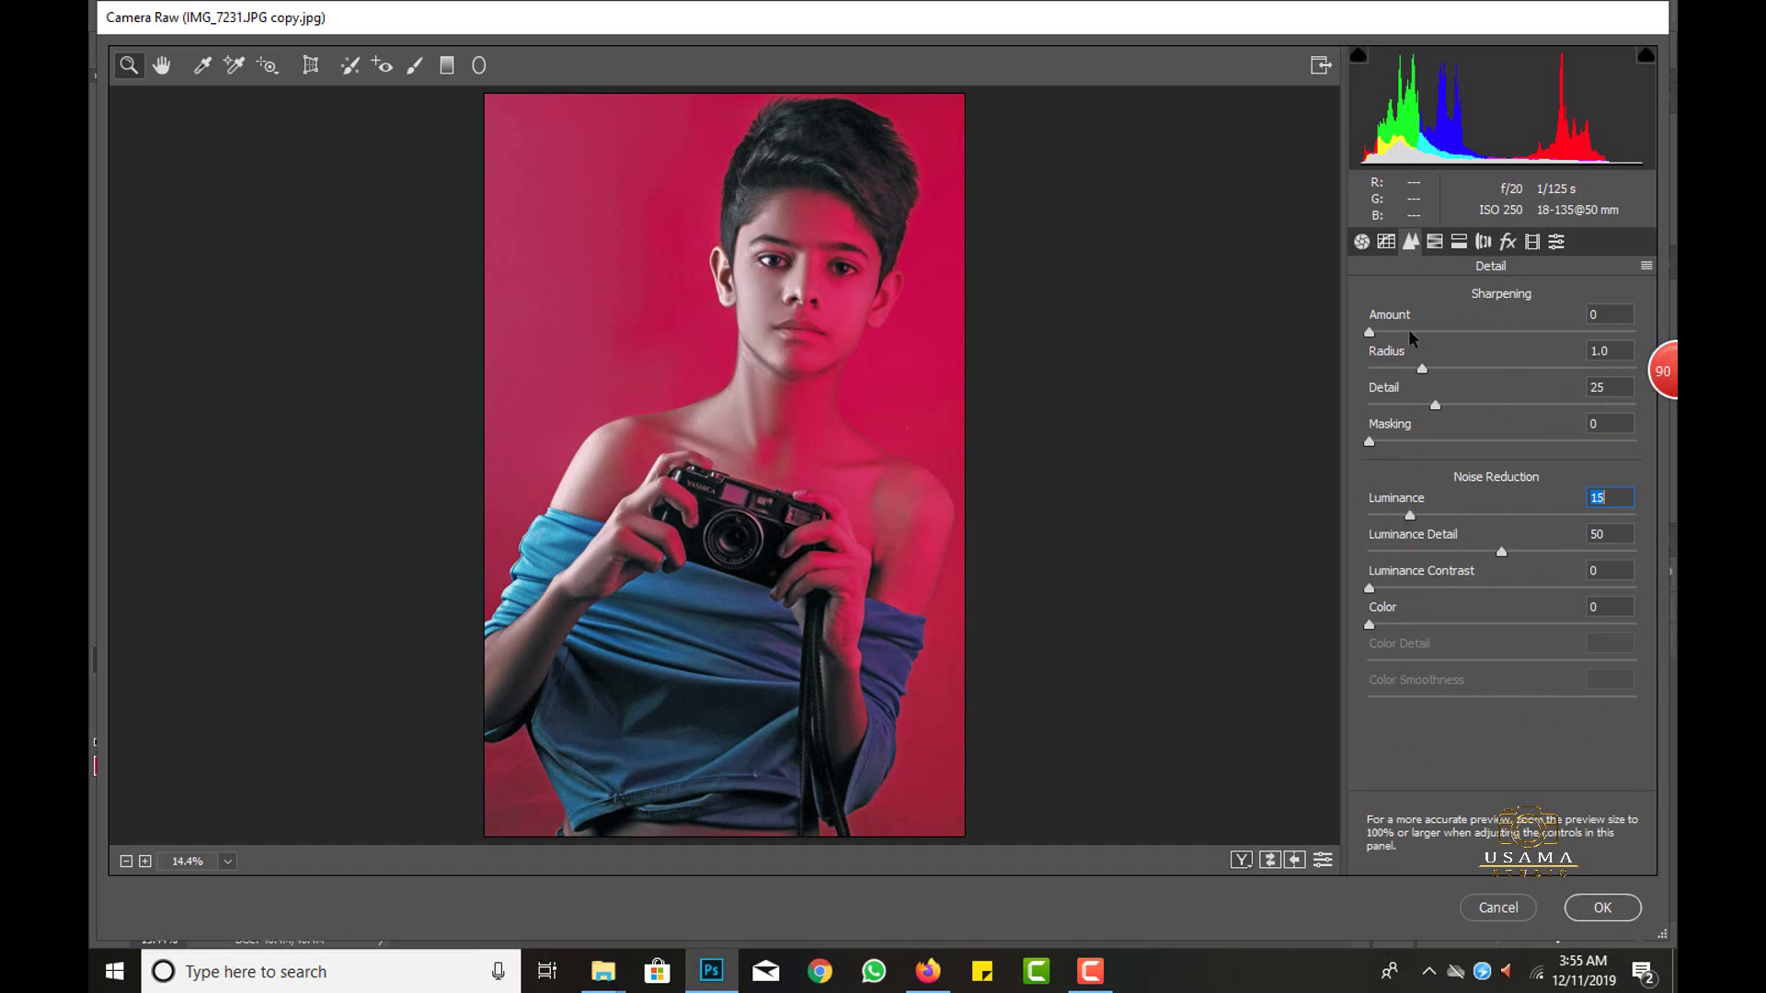
{"action": "left_click", "coordinate": [1602, 908]}
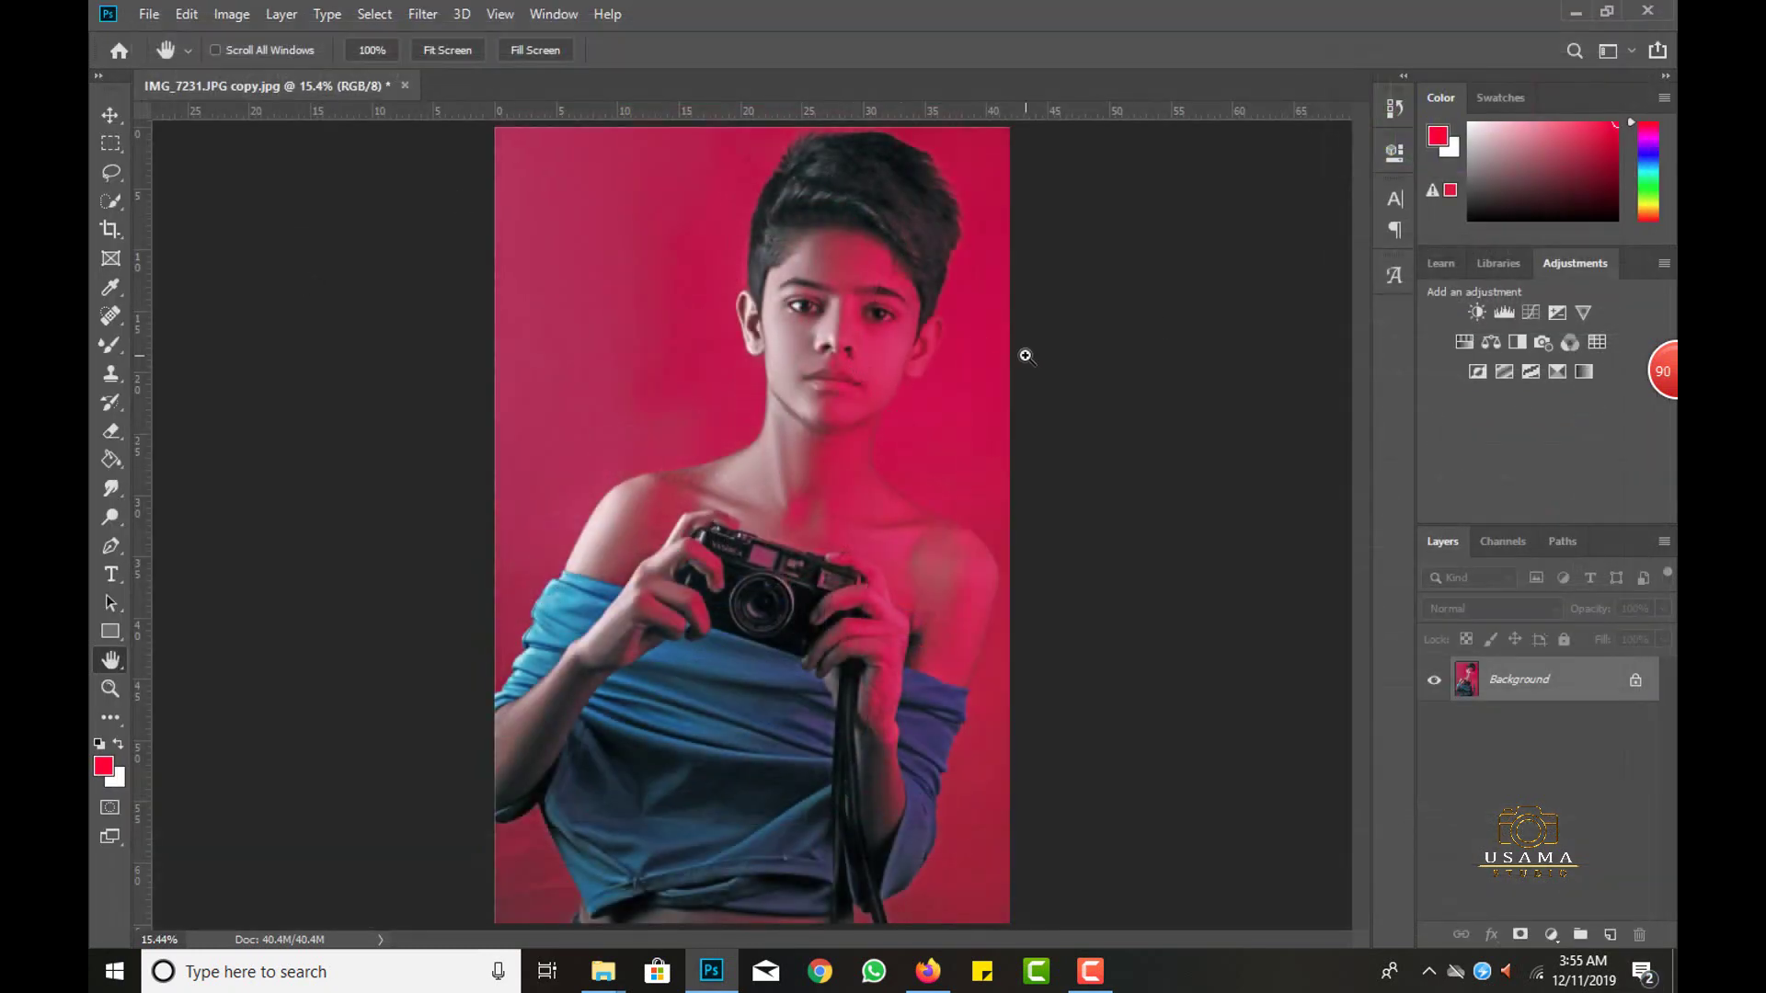
Apply a Color Balance midtone shift toward green, giving -10, +8, +8.
{"action": "key", "text": "ctrl+b"}
{"action": "left_click_drag", "start_coordinate": [1098, 206], "coordinate": [1142, 192]}
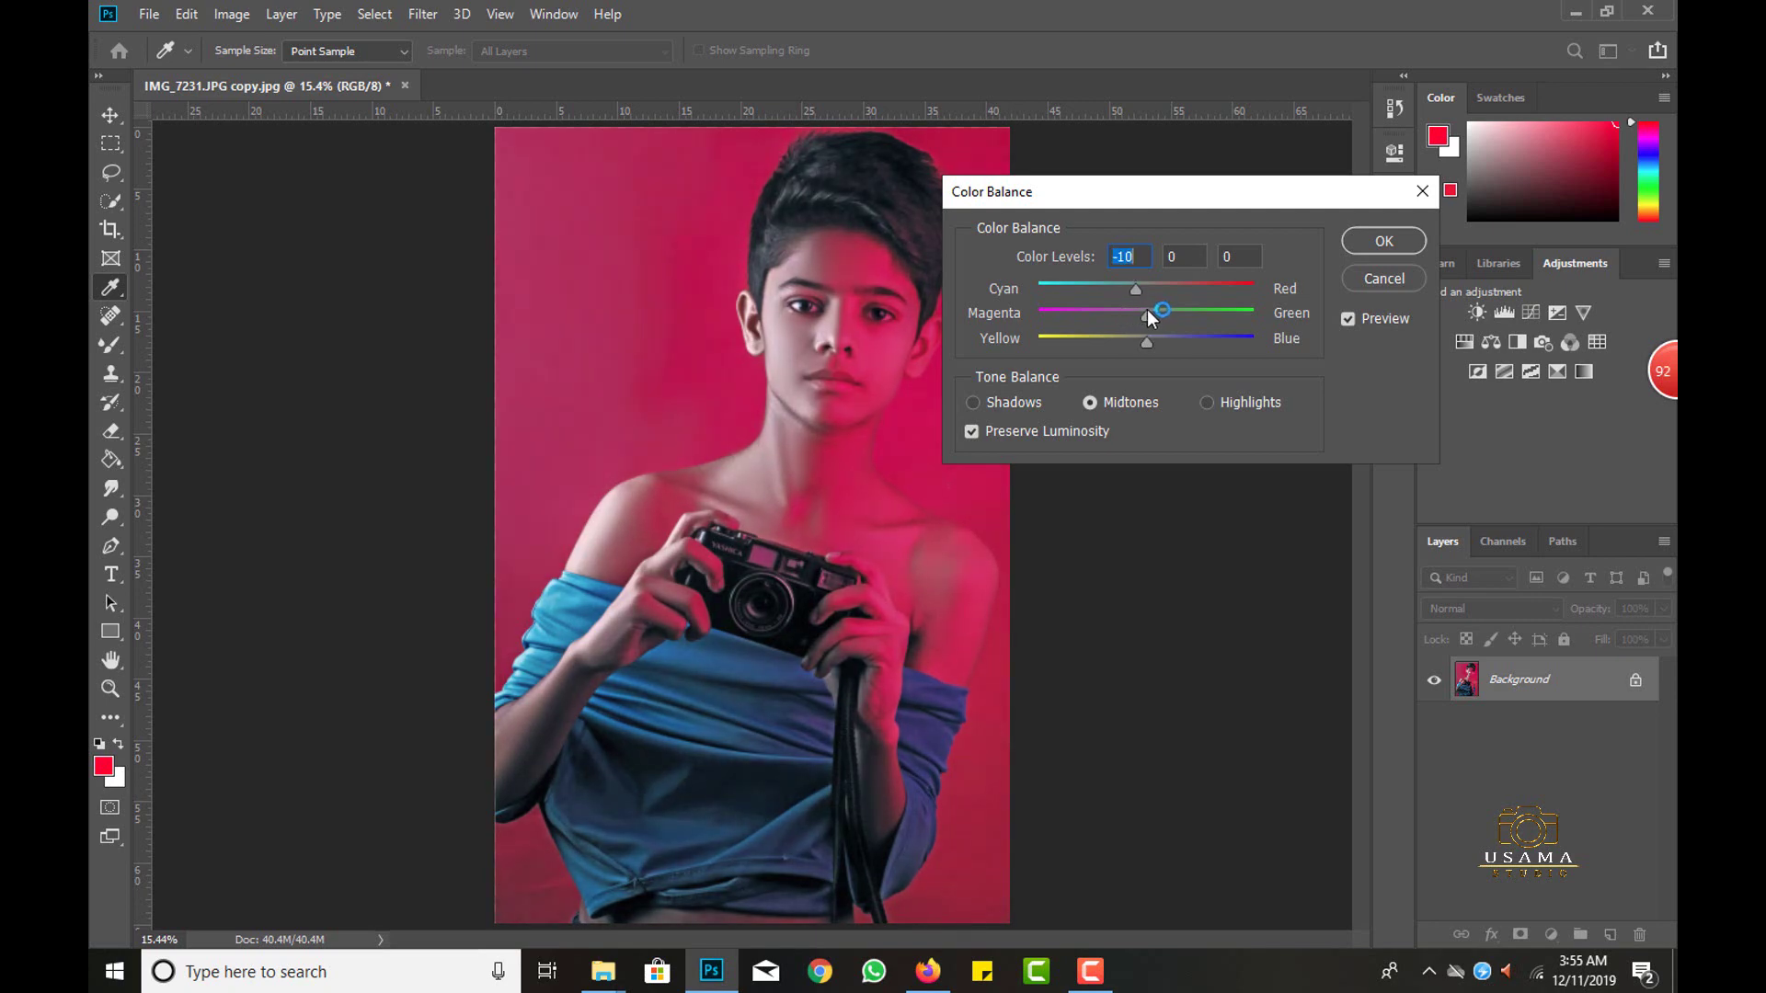
{"action": "left_click_drag", "start_coordinate": [1146, 309], "coordinate": [1156, 312]}
{"action": "left_click", "coordinate": [1372, 251]}
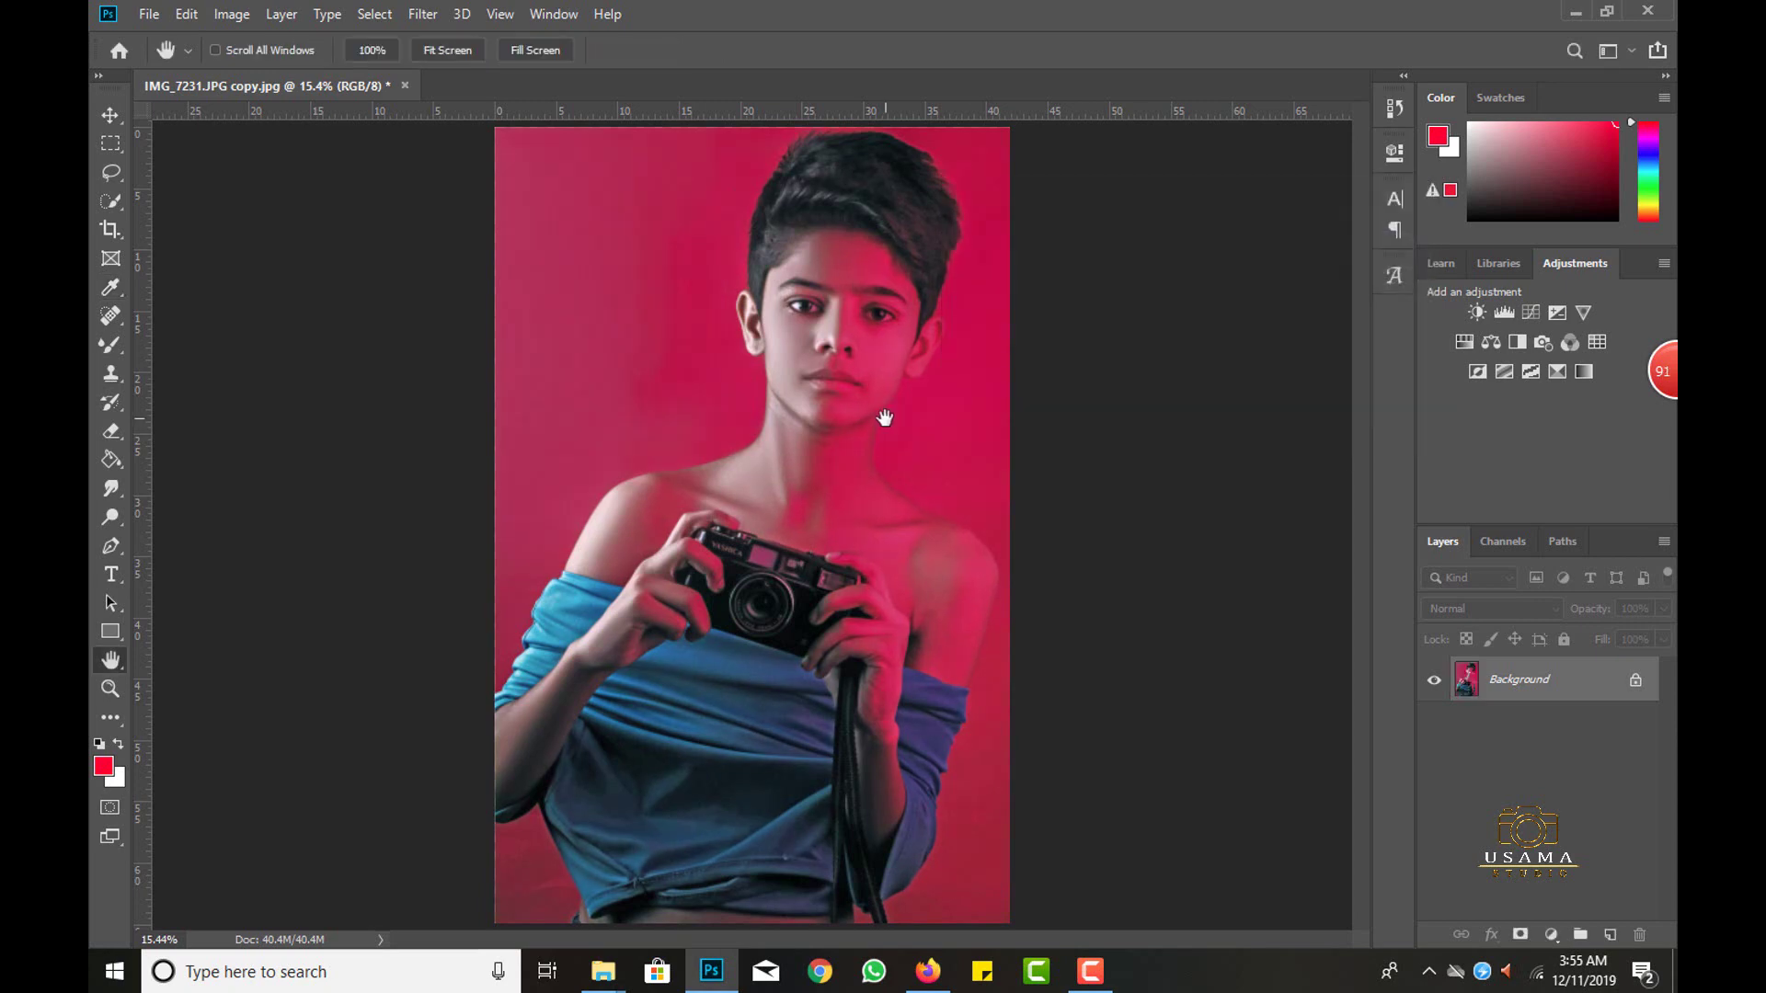
{"action": "scroll", "coordinate": [884, 356], "scroll_direction": "down", "scroll_amount": 1}
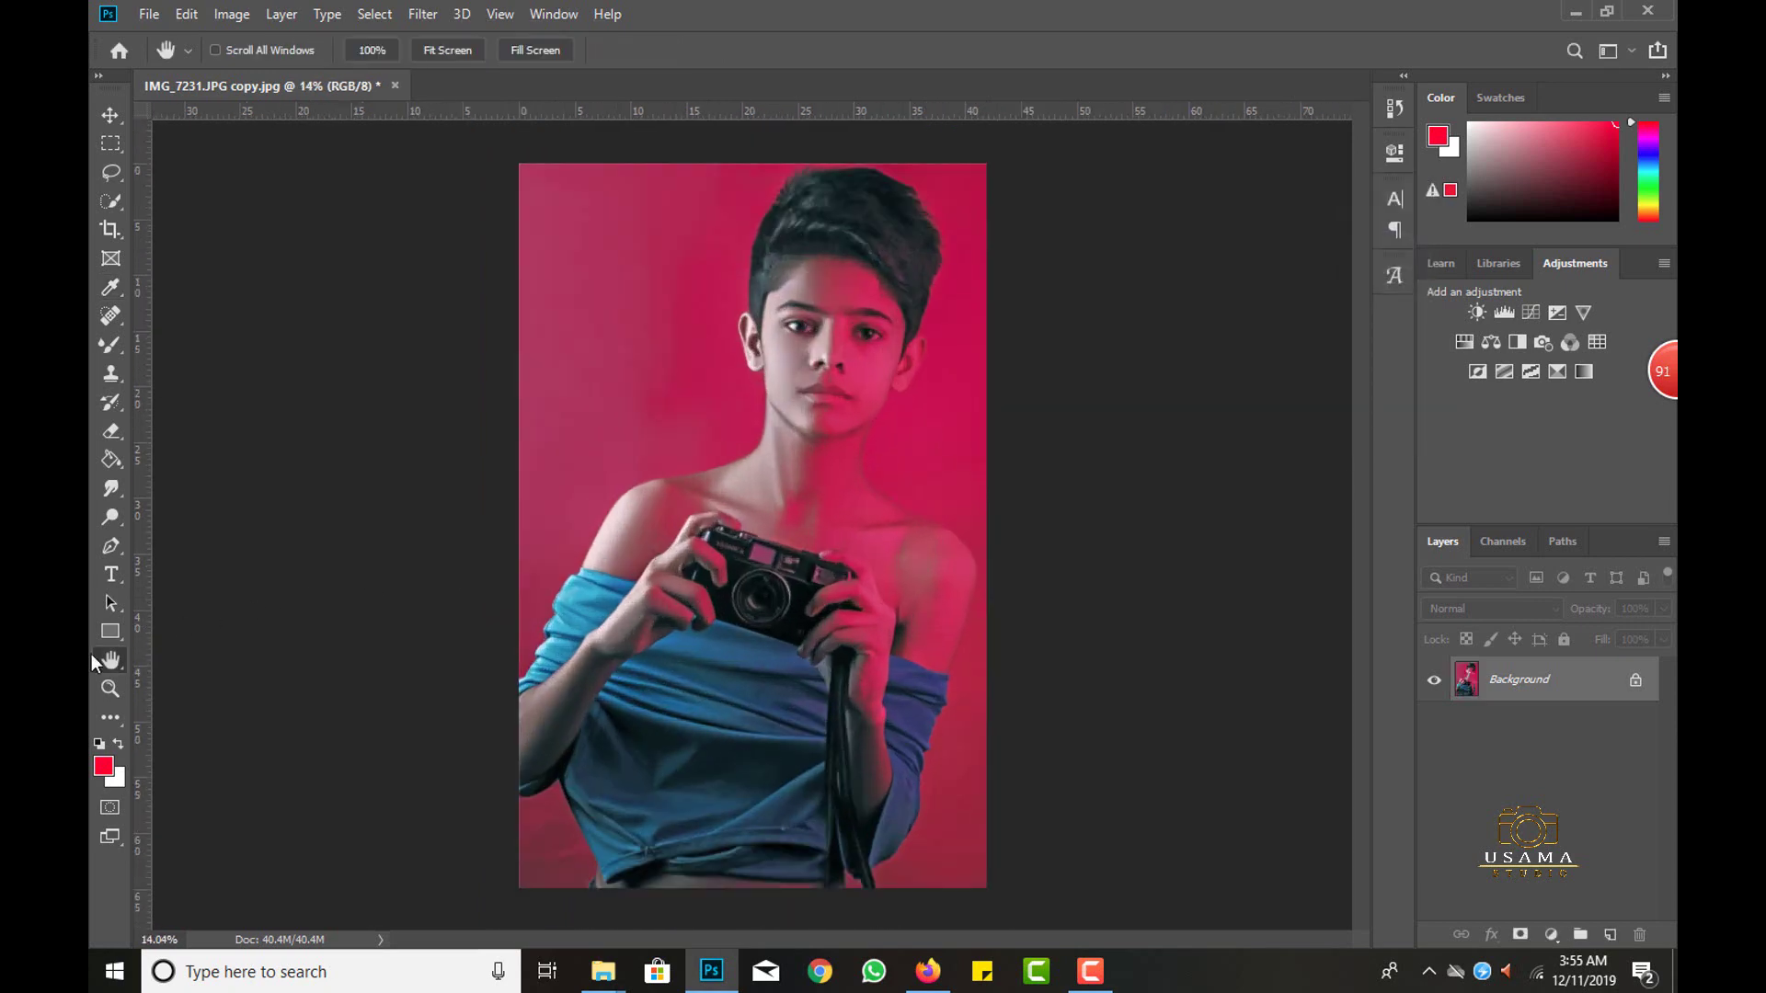
Apply Camera Raw split toning to the highlights with Hue 197 and Saturation 6.
{"action": "key", "text": "ctrl+plus"}
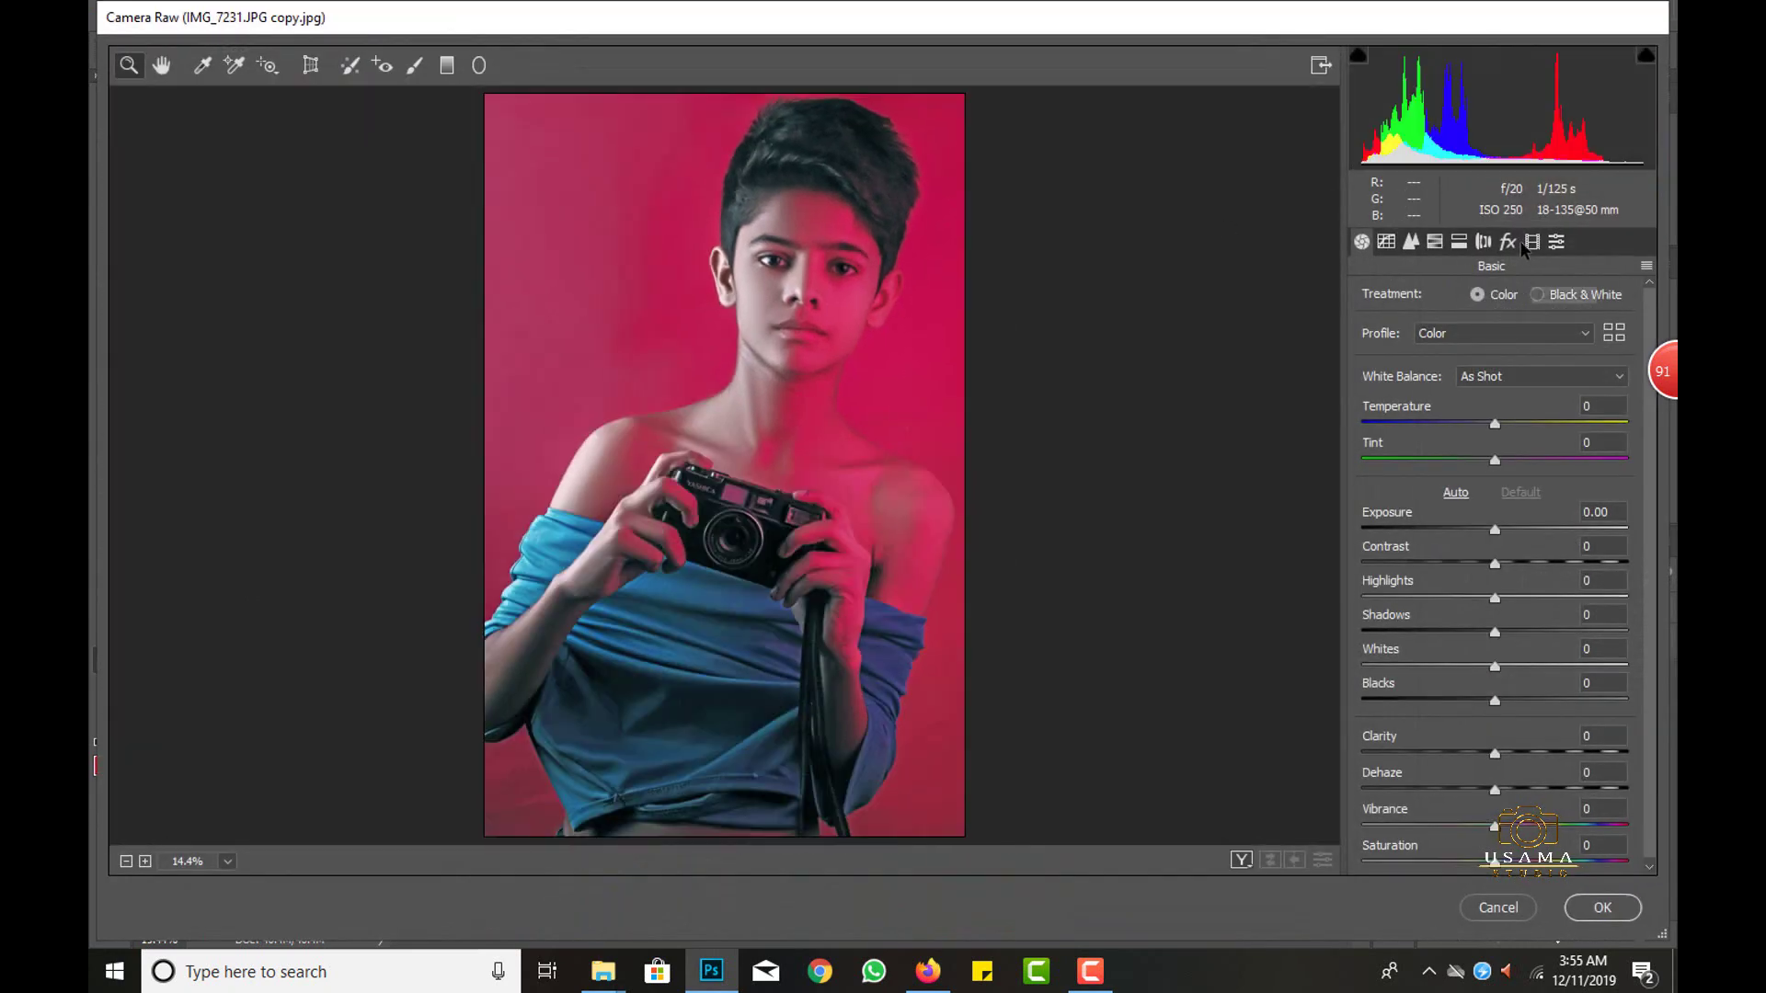
{"action": "left_click", "coordinate": [1459, 242]}
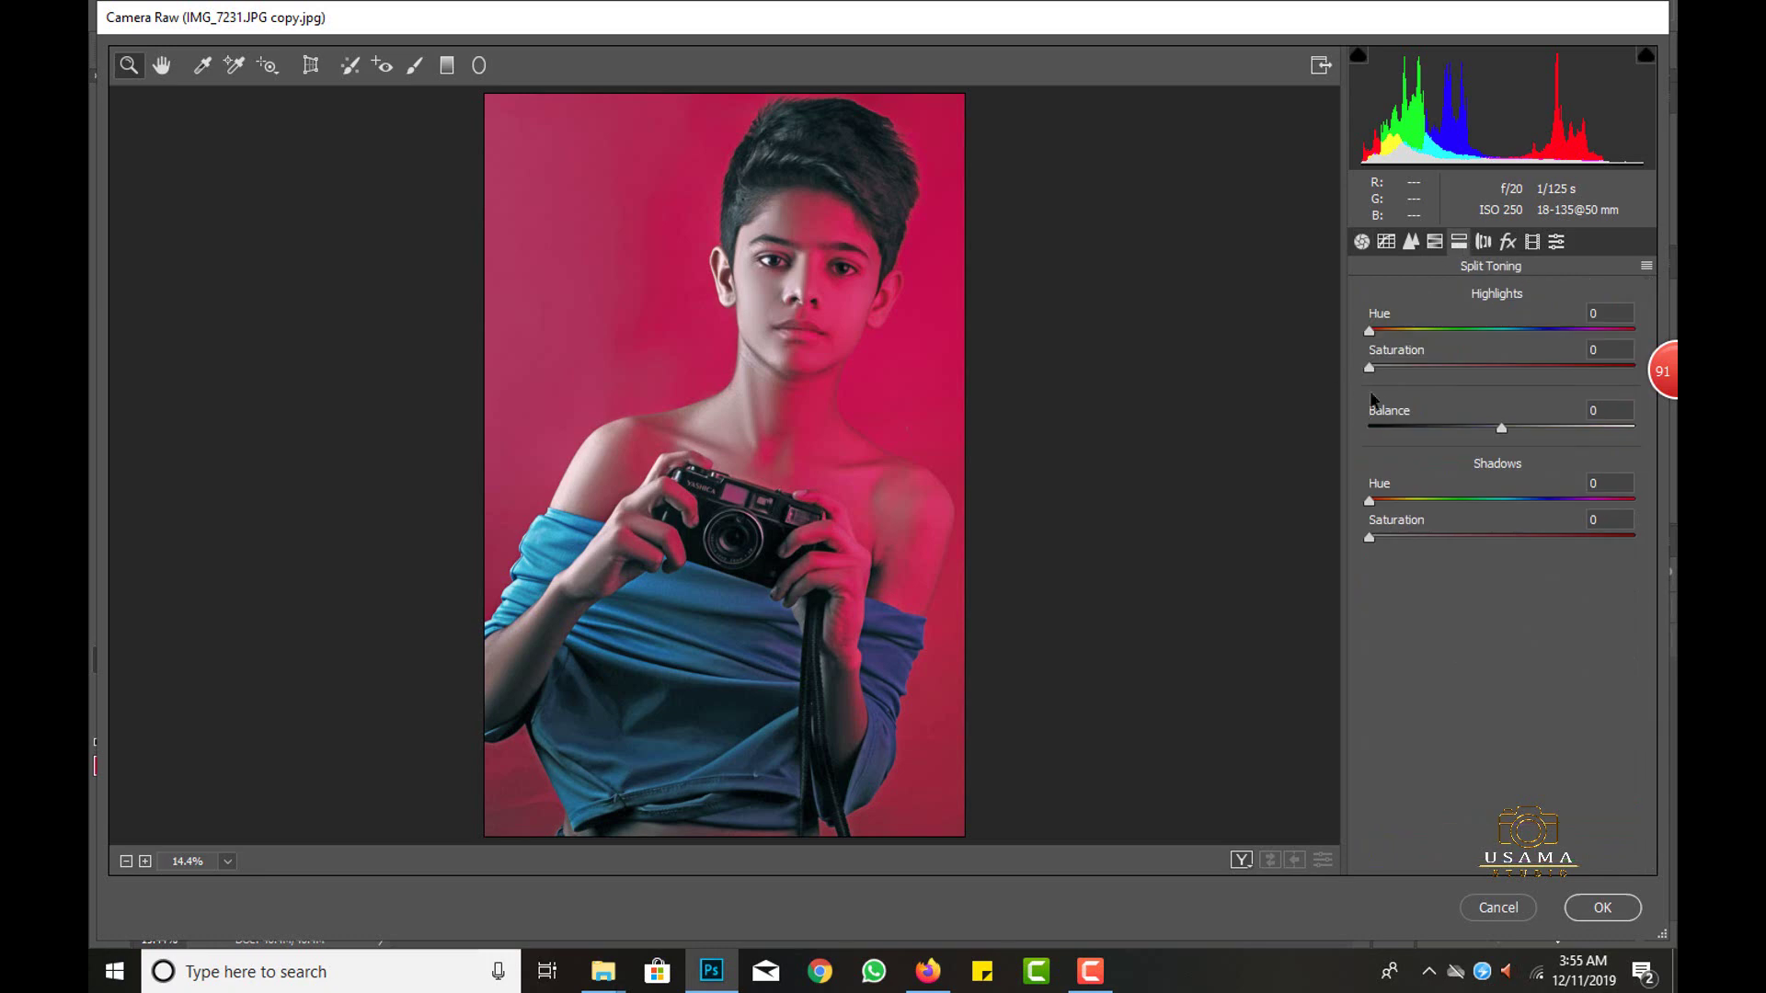
{"action": "mouse_move", "coordinate": [1370, 368]}
{"action": "left_mouse_down"}
{"action": "mouse_move", "coordinate": [1407, 331]}
{"action": "mouse_move", "coordinate": [1577, 333]}
{"action": "mouse_move", "coordinate": [1513, 333]}
{"action": "left_mouse_up"}
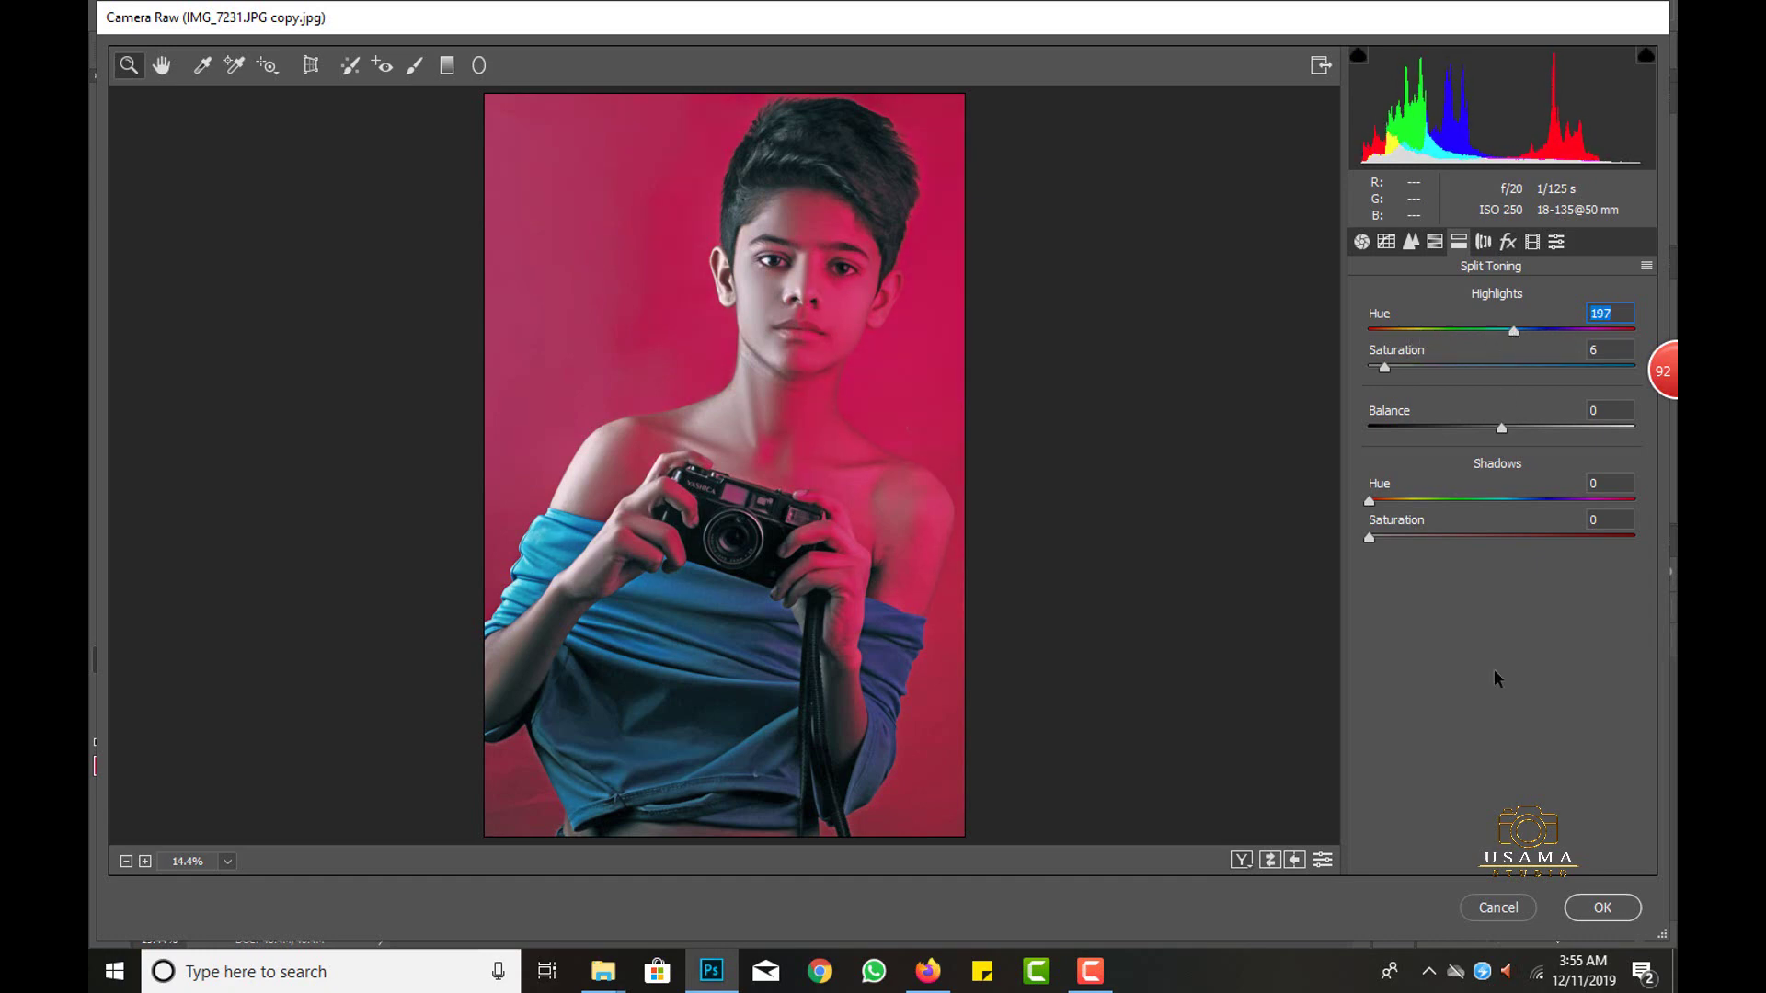
{"action": "left_click", "coordinate": [1602, 908]}
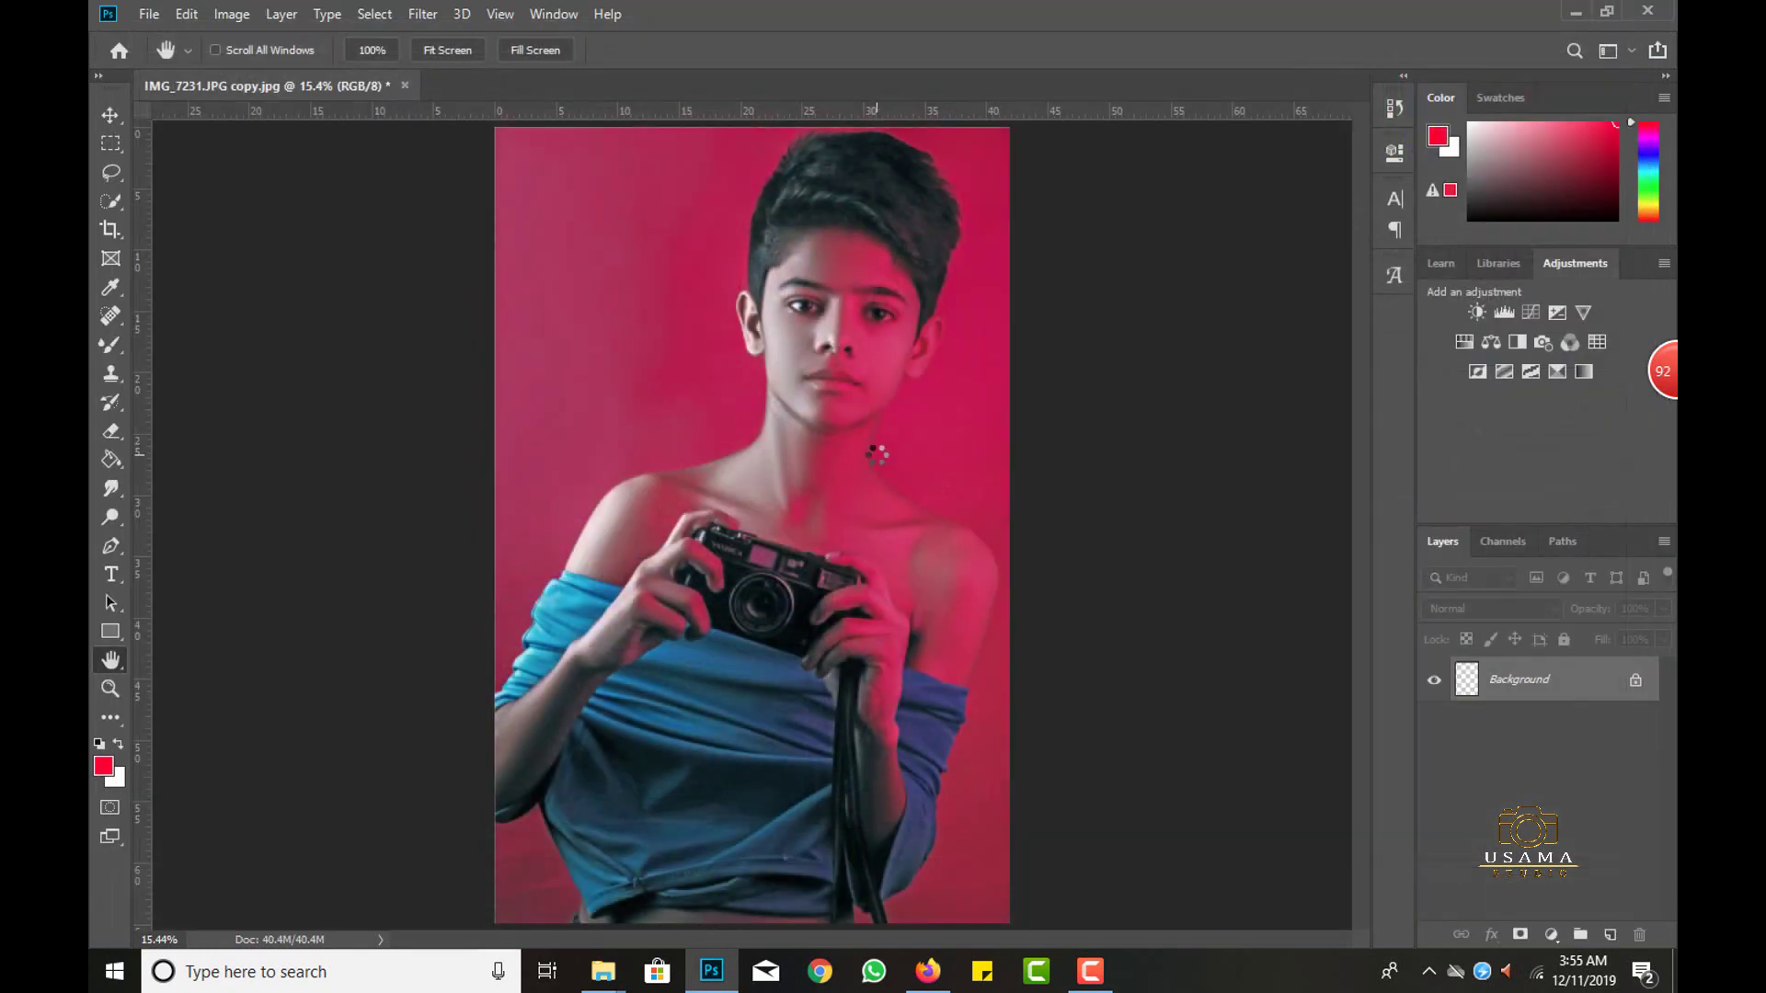
Fit the image on screen and drag the rainbow image from Explorer into the portrait.
{"action": "scroll", "coordinate": [883, 501], "scroll_direction": "up", "scroll_amount": 5}
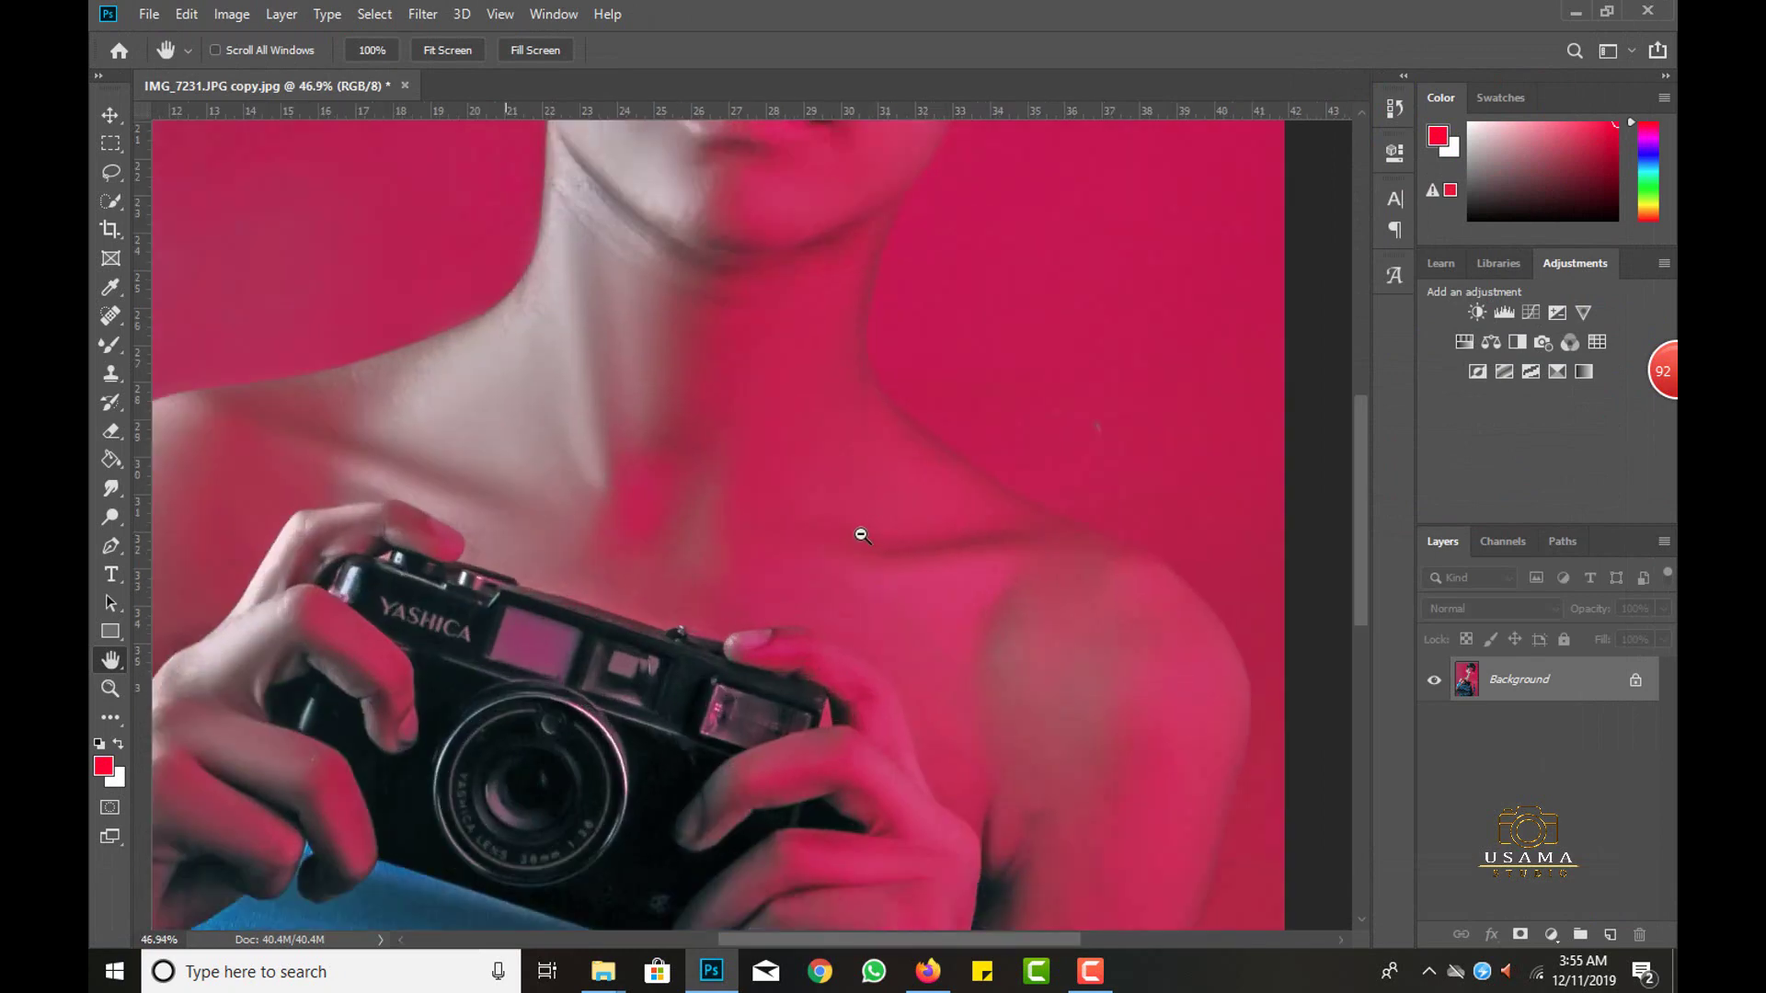
{"action": "double_click", "coordinate": [110, 658]}
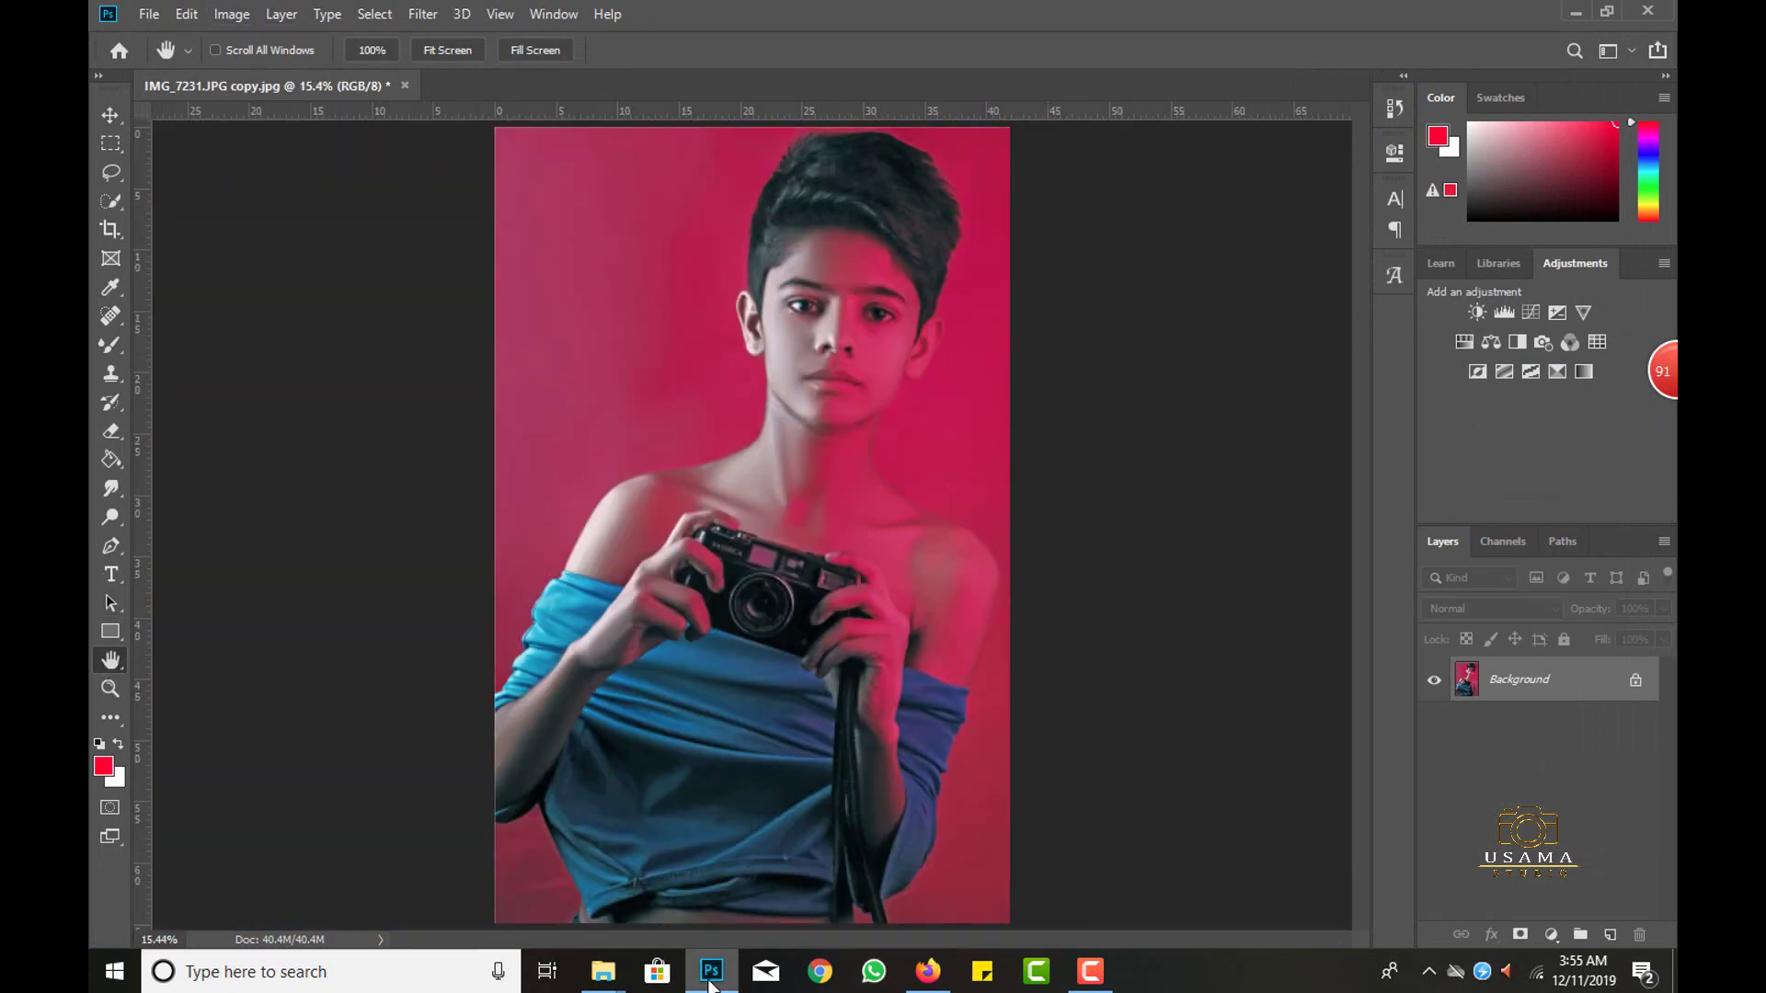
{"action": "scroll", "coordinate": [908, 512], "scroll_direction": "down", "scroll_amount": 1}
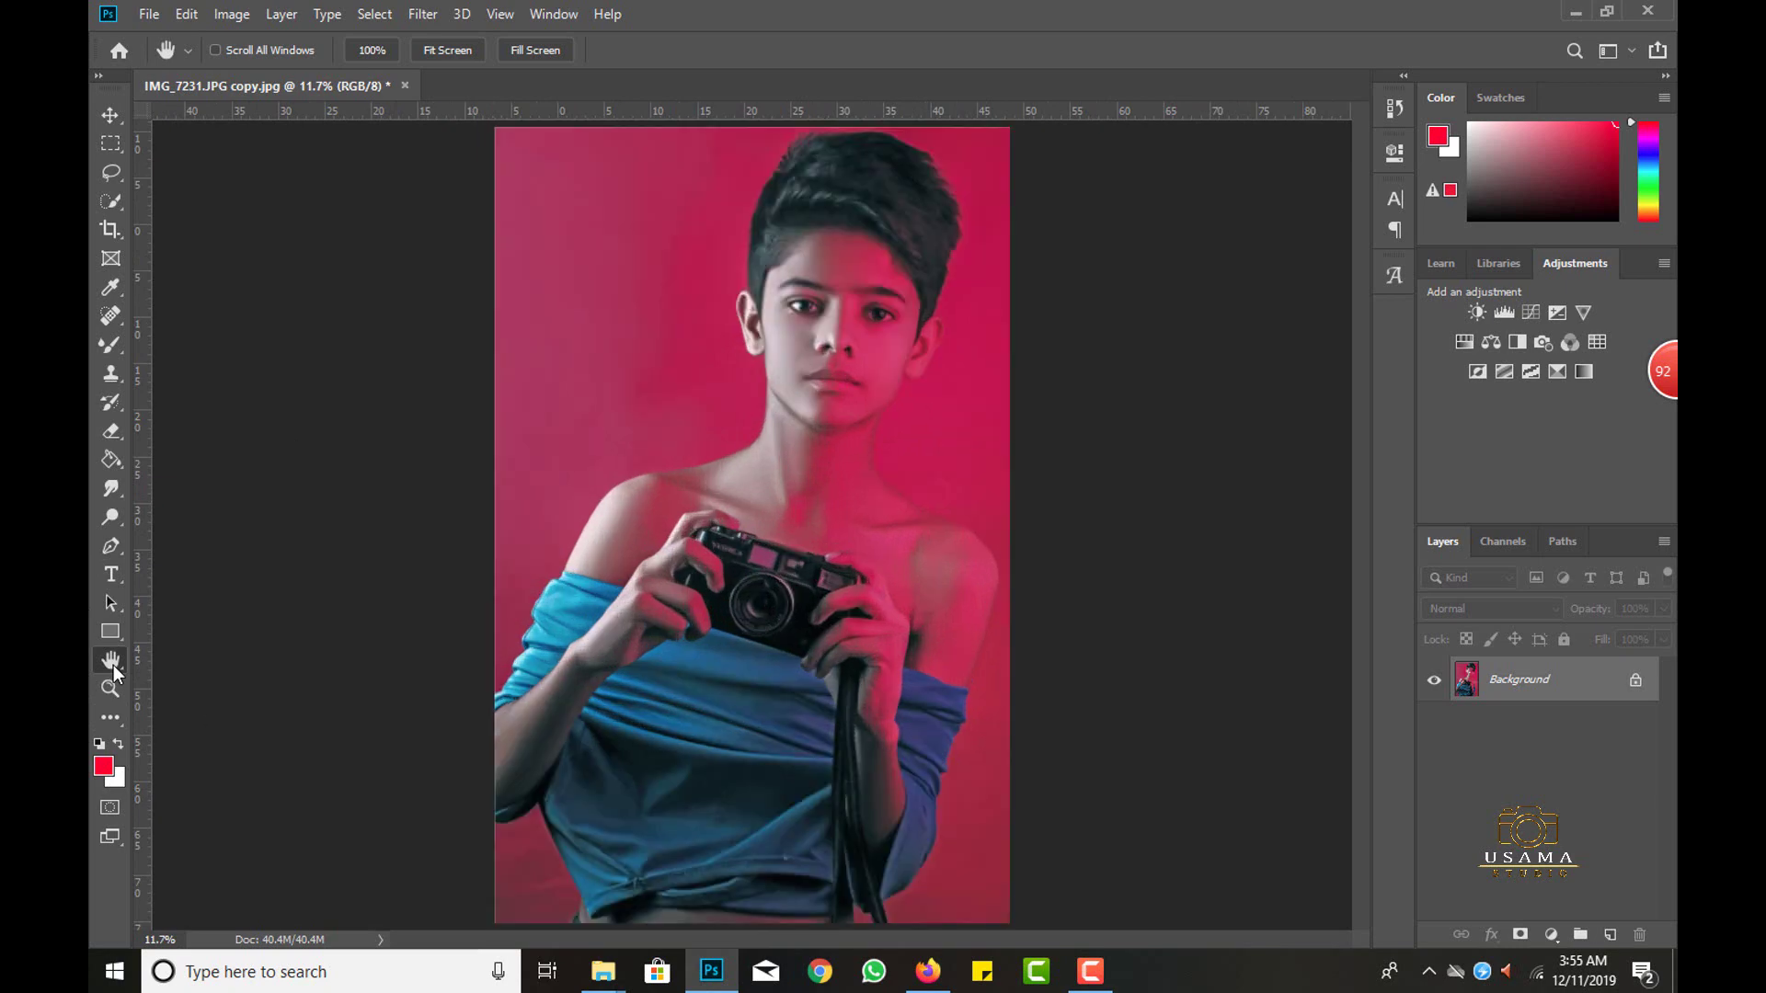
{"action": "left_click", "coordinate": [602, 971]}
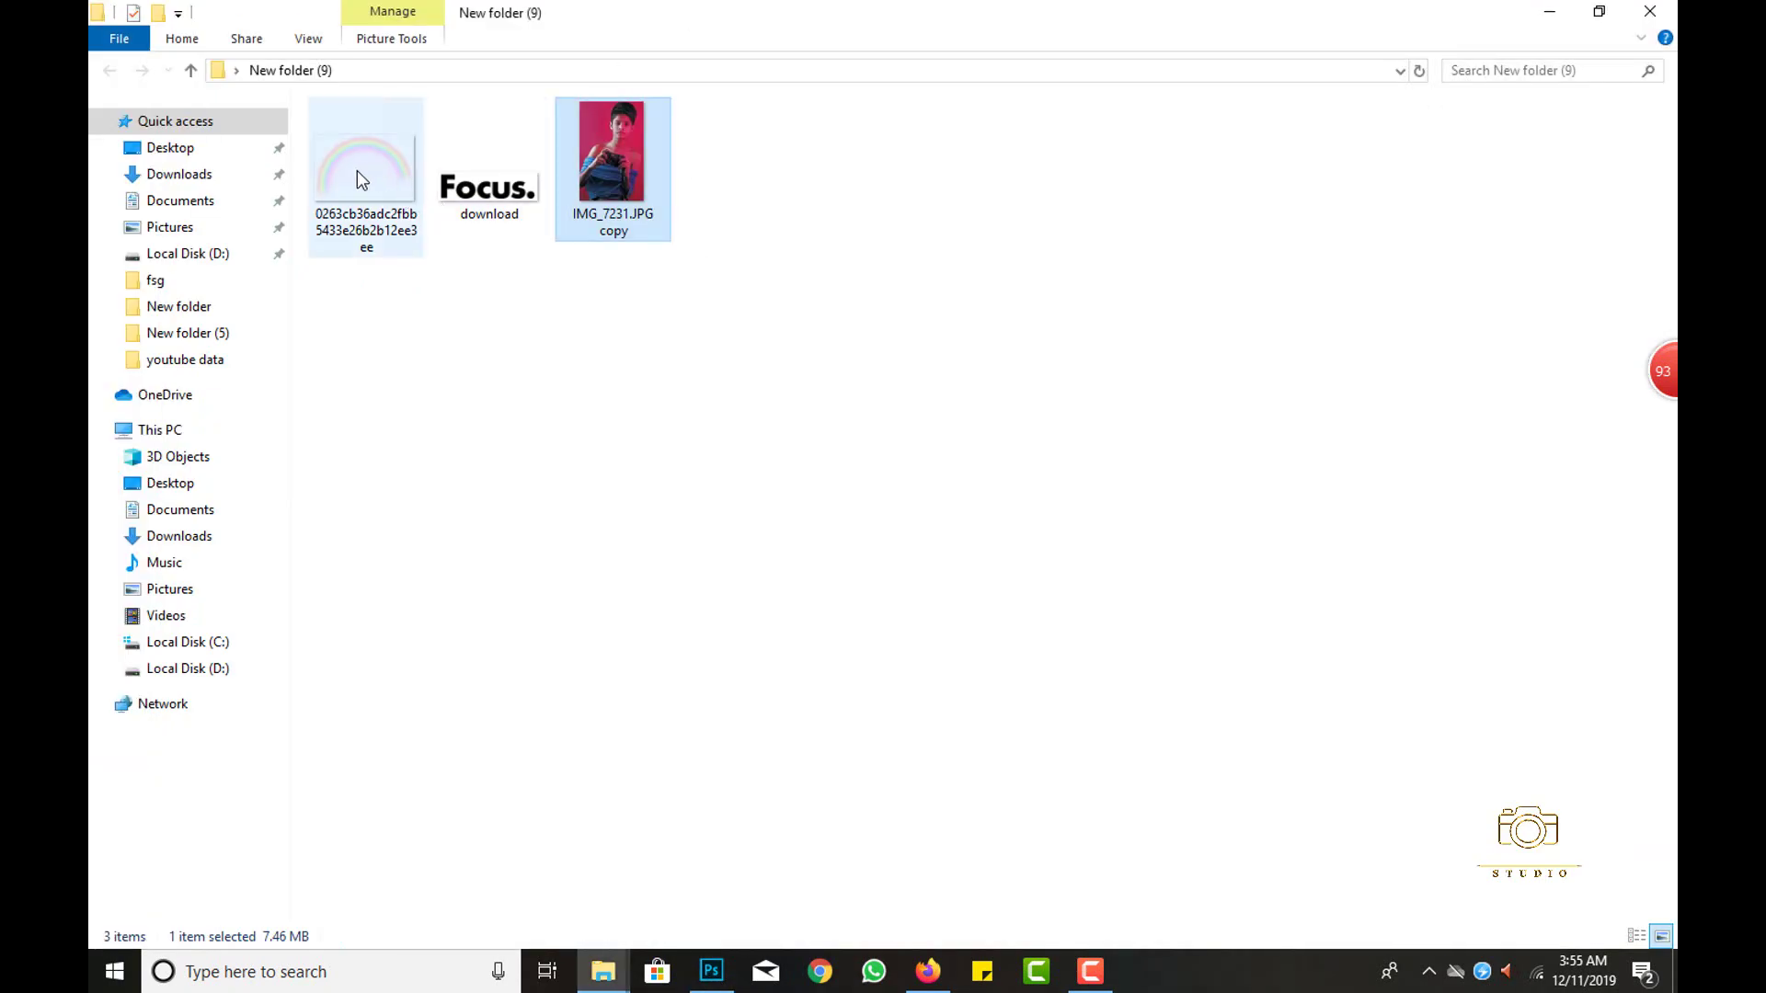
{"action": "left_click_drag", "start_coordinate": [362, 180], "coordinate": [770, 403]}
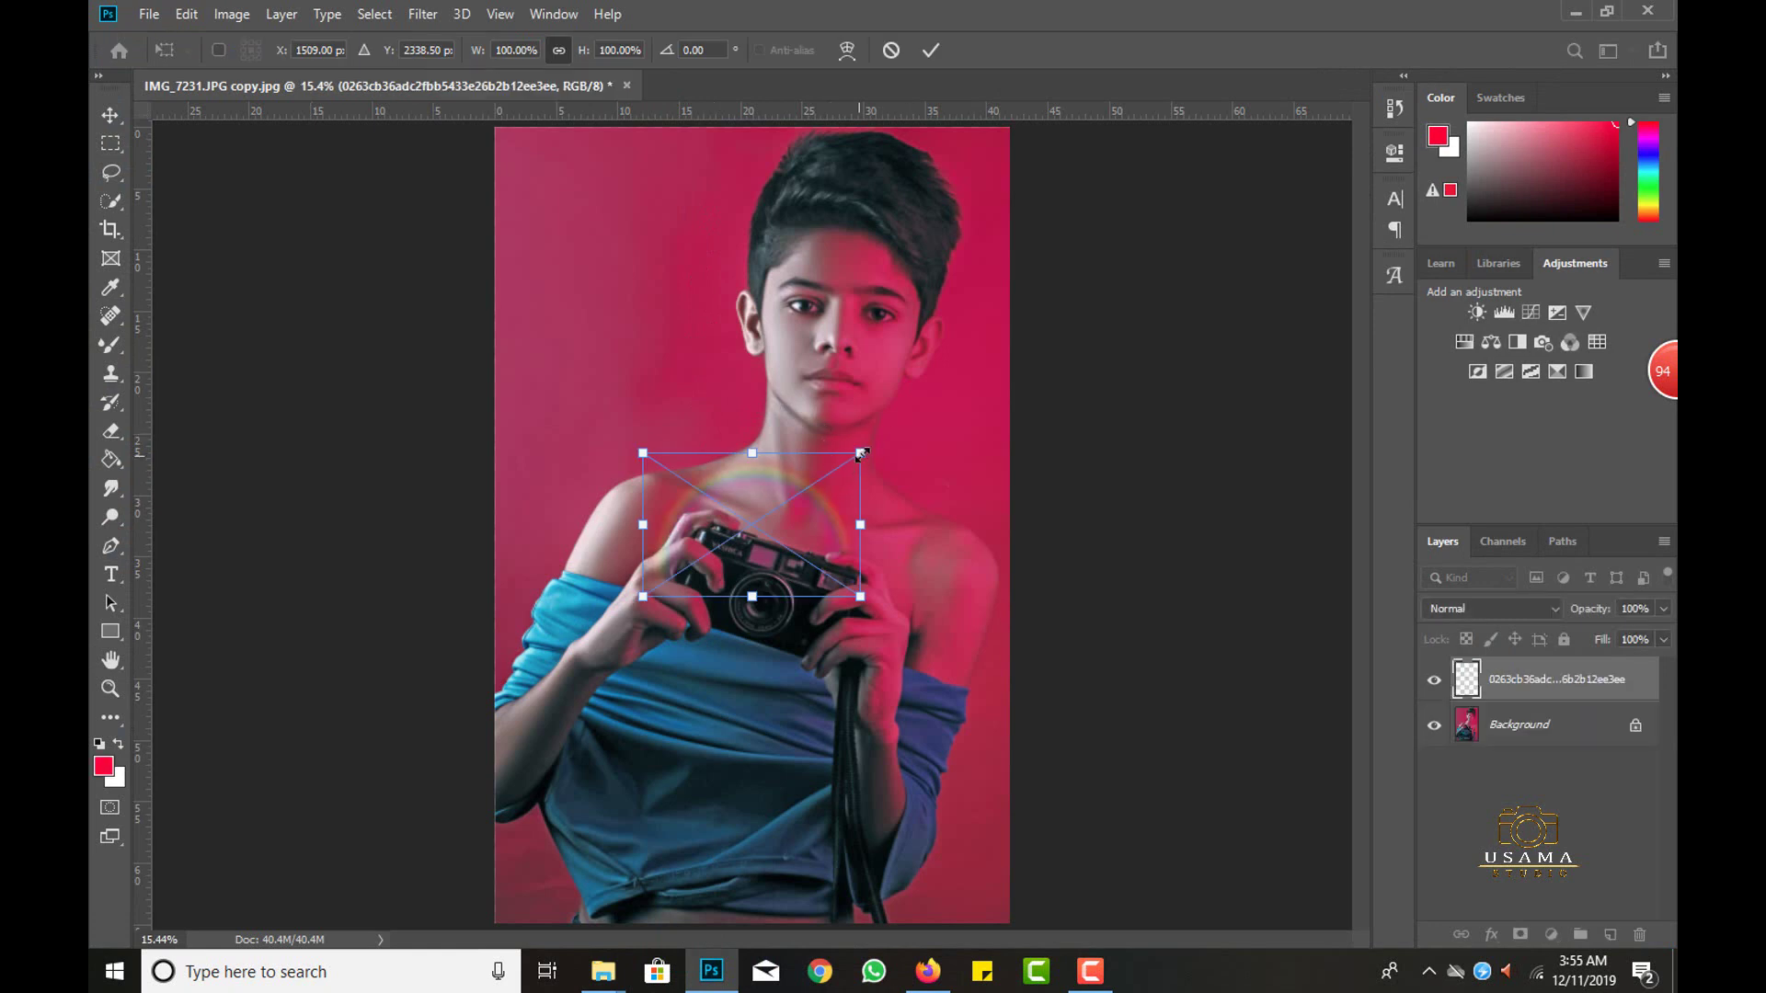
Enlarge and tilt the rainbow so it arcs across the upper-left background.
{"action": "left_click_drag", "start_coordinate": [862, 454], "coordinate": [1076, 245]}
{"action": "left_click_drag", "start_coordinate": [922, 360], "coordinate": [587, 401]}
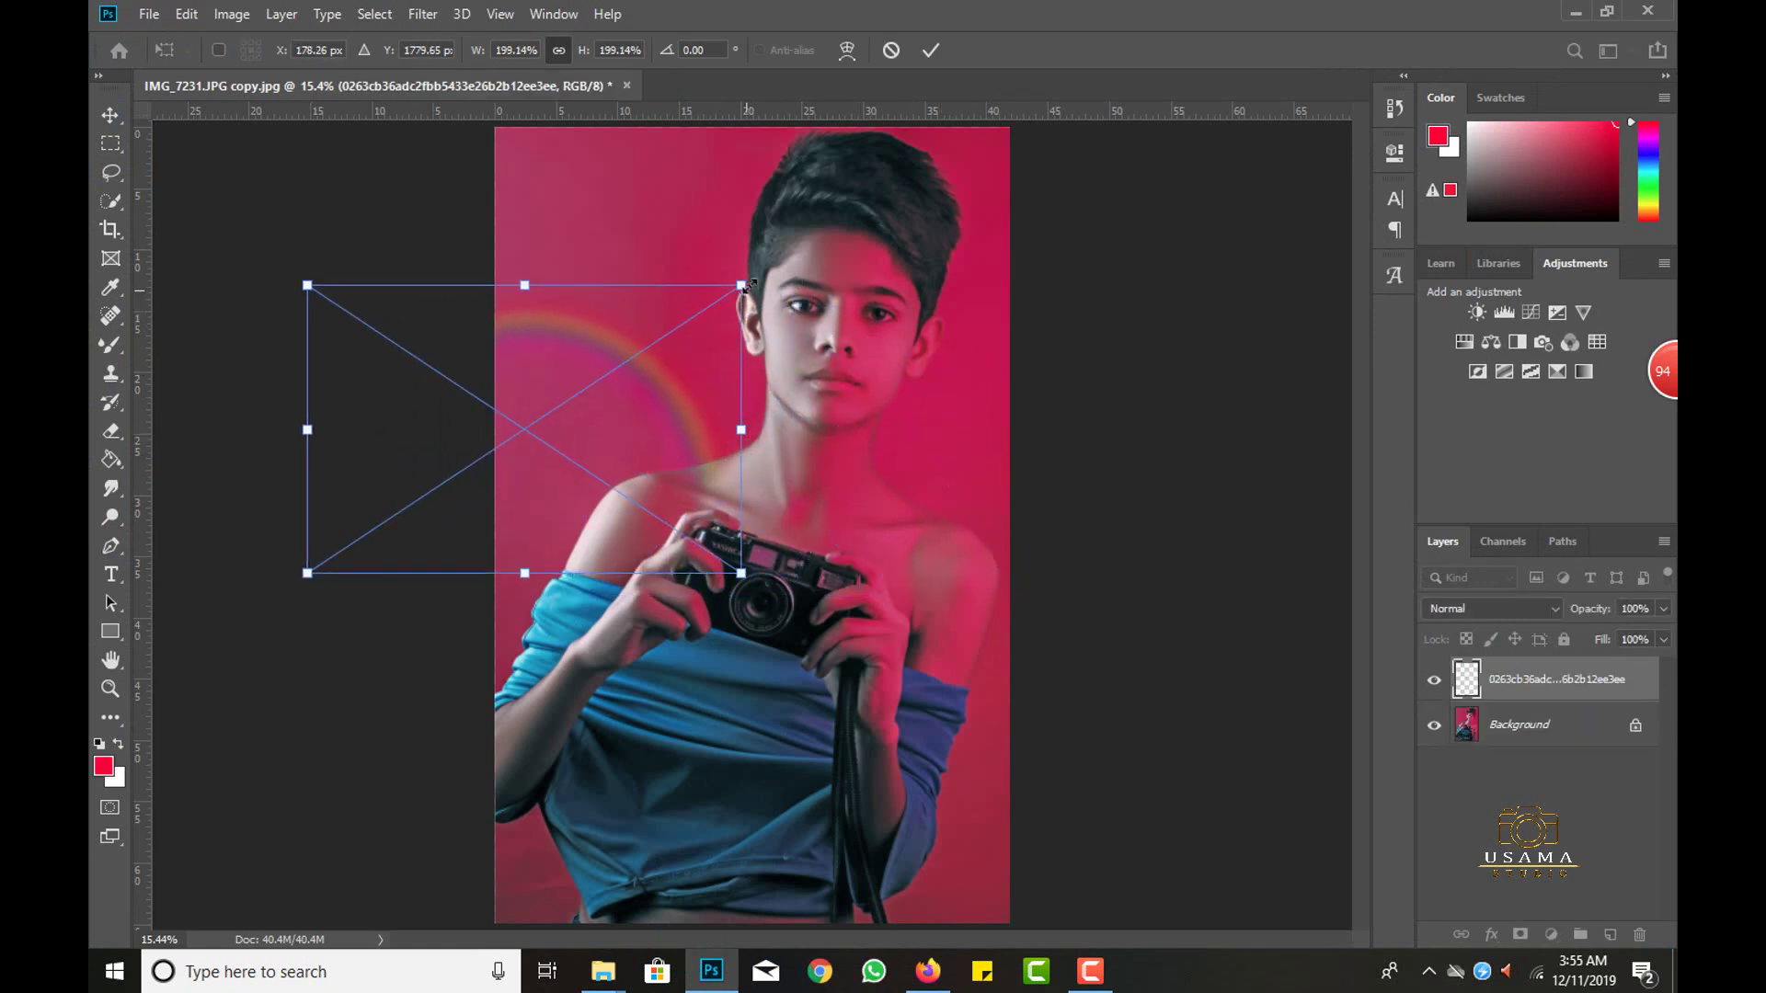
{"action": "left_click_drag", "start_coordinate": [745, 285], "coordinate": [853, 209]}
{"action": "mouse_move", "coordinate": [712, 335]}
{"action": "left_mouse_down"}
{"action": "mouse_move", "coordinate": [592, 362]}
{"action": "mouse_move", "coordinate": [827, 230]}
{"action": "left_mouse_up"}
{"action": "left_click_drag", "start_coordinate": [607, 408], "coordinate": [632, 412]}
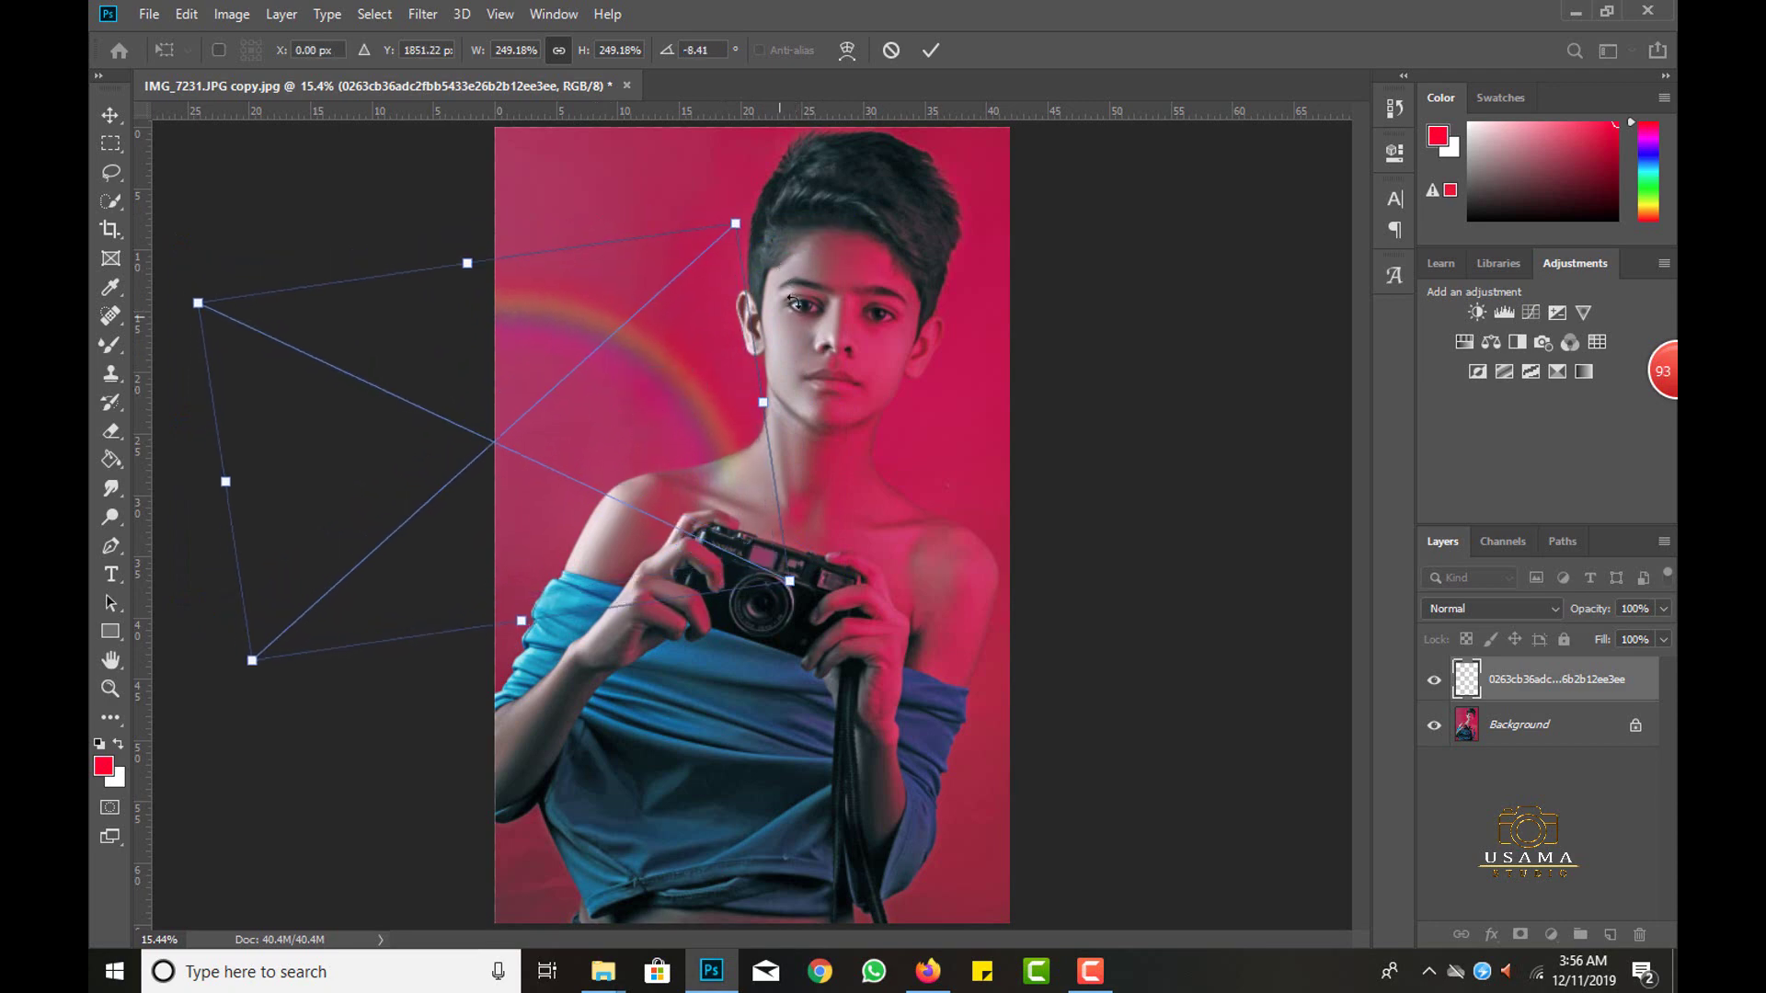
{"action": "left_click_drag", "start_coordinate": [789, 300], "coordinate": [784, 262]}
{"action": "left_click_drag", "start_coordinate": [663, 388], "coordinate": [660, 417]}
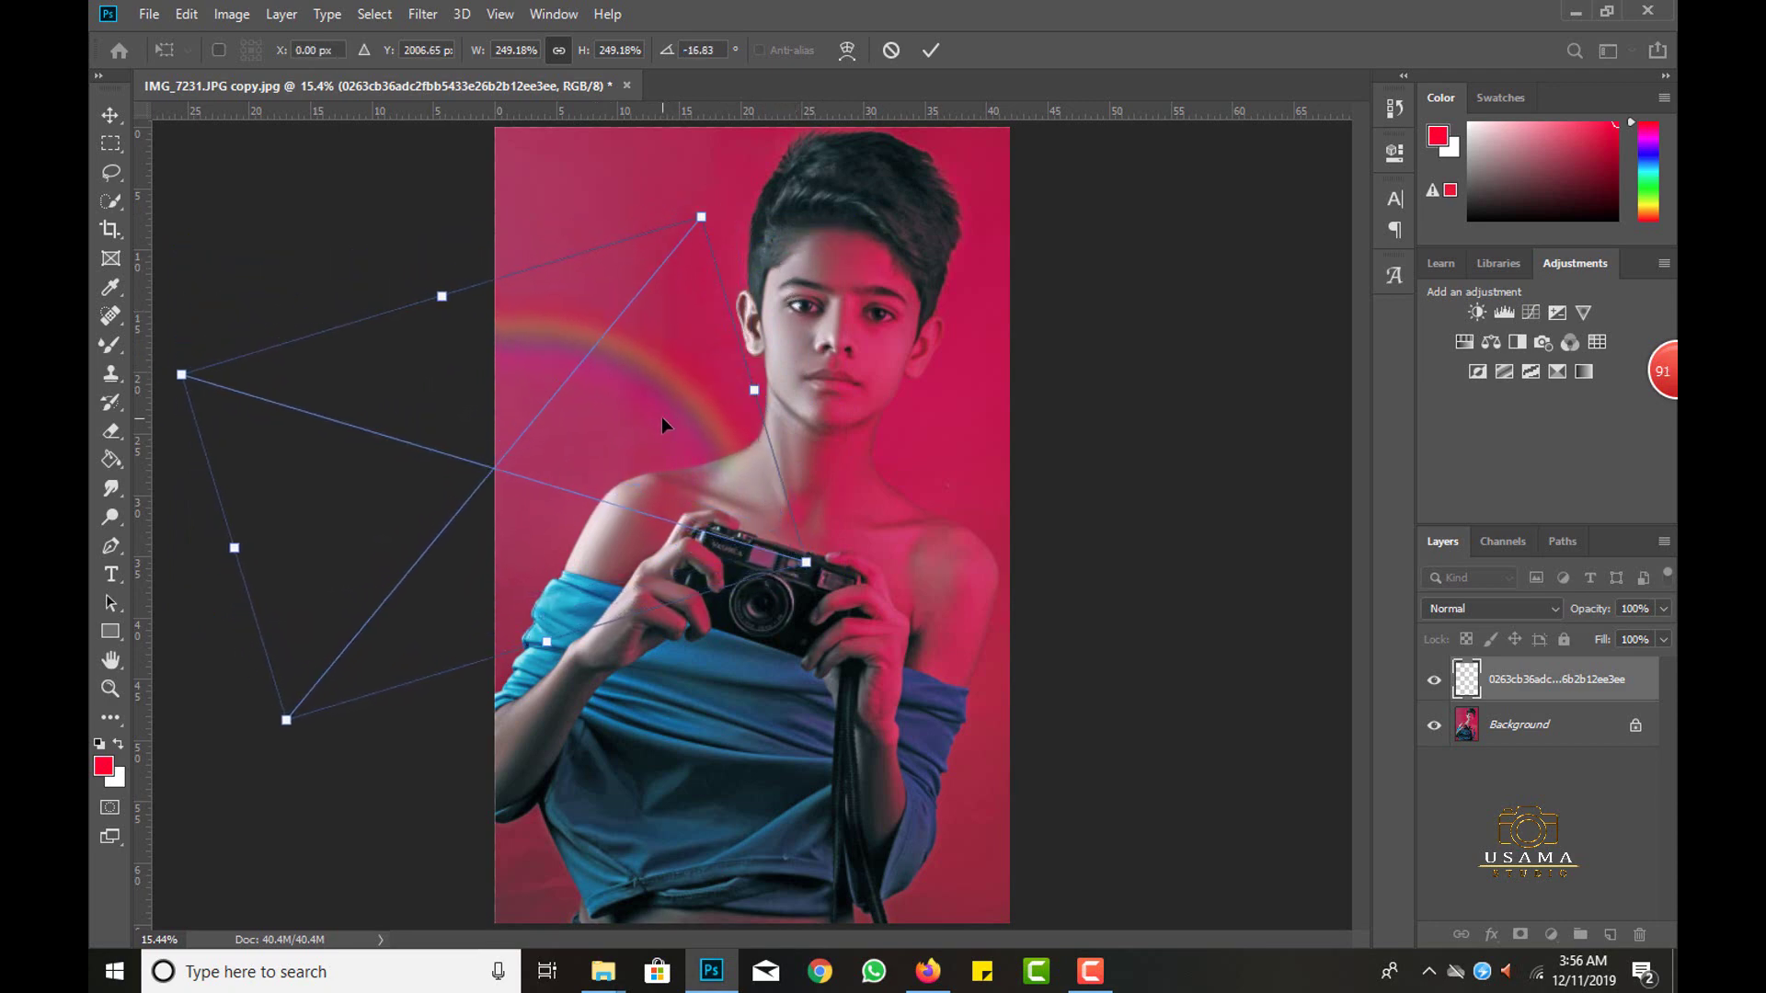
{"action": "key", "text": "Return"}
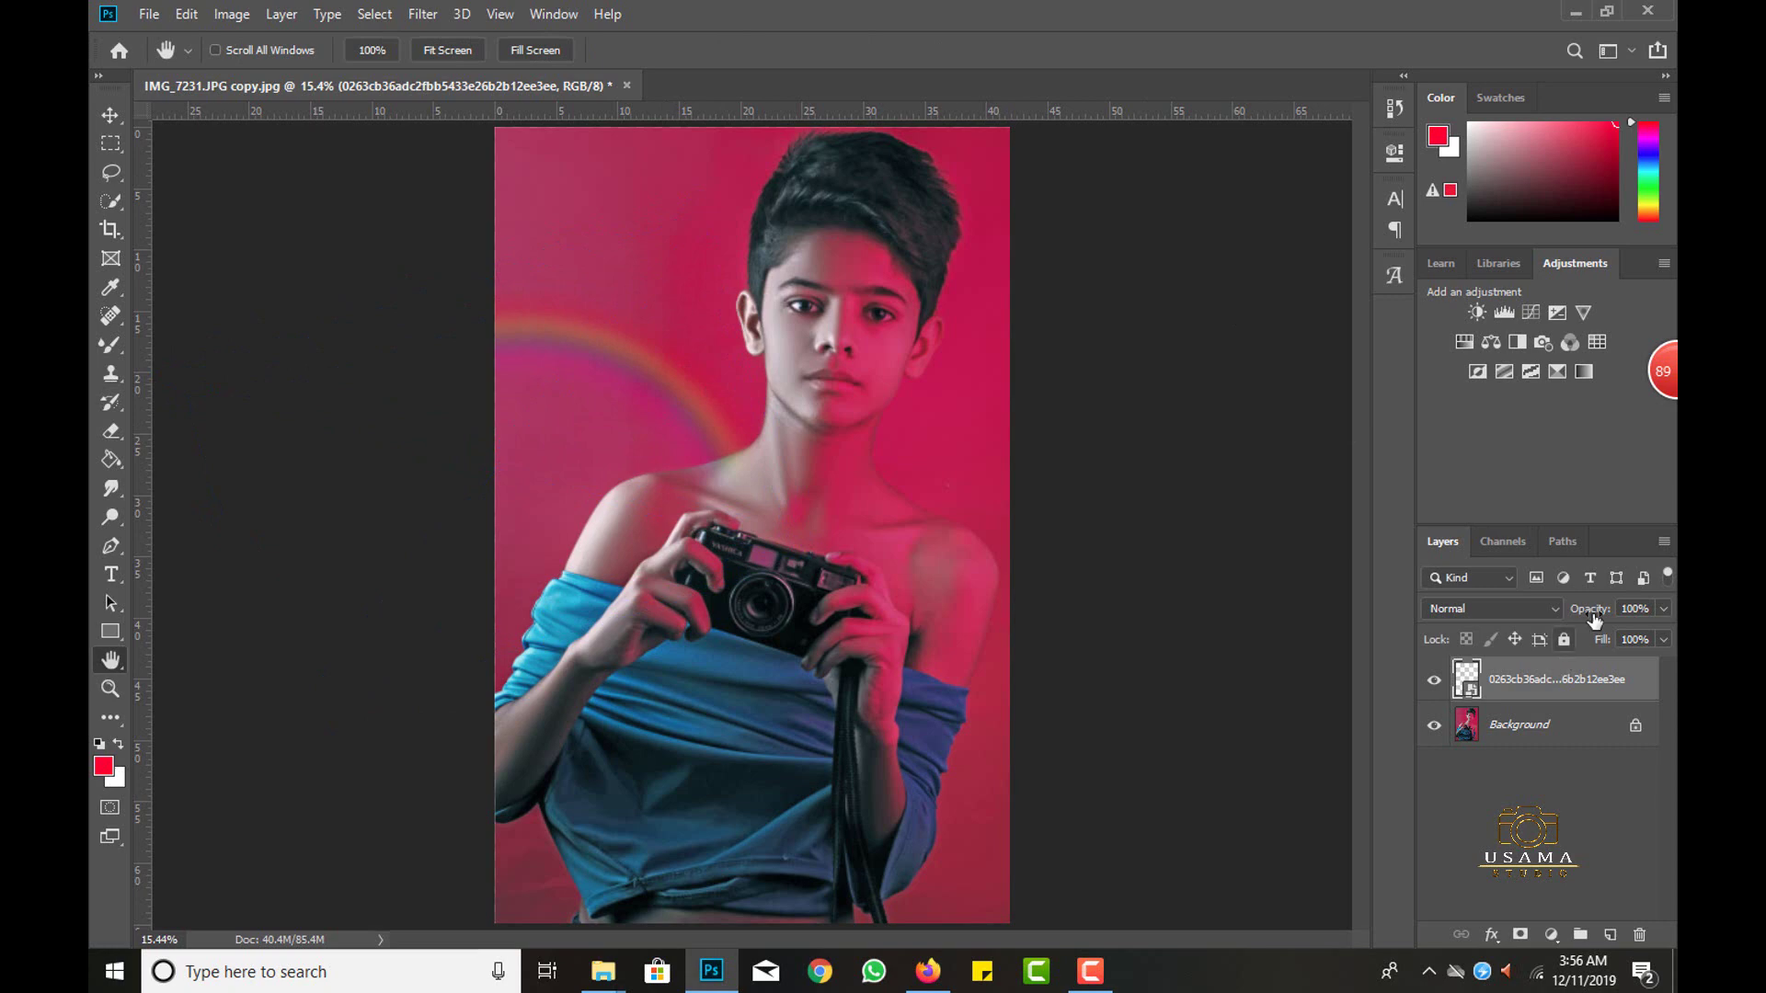
Fade the rainbow layer to 63% opacity and merge it into the Background.
{"action": "left_click_drag", "start_coordinate": [1594, 620], "coordinate": [1552, 613]}
{"action": "left_click", "coordinate": [329, 279]}
{"action": "key", "text": "ctrl+e"}
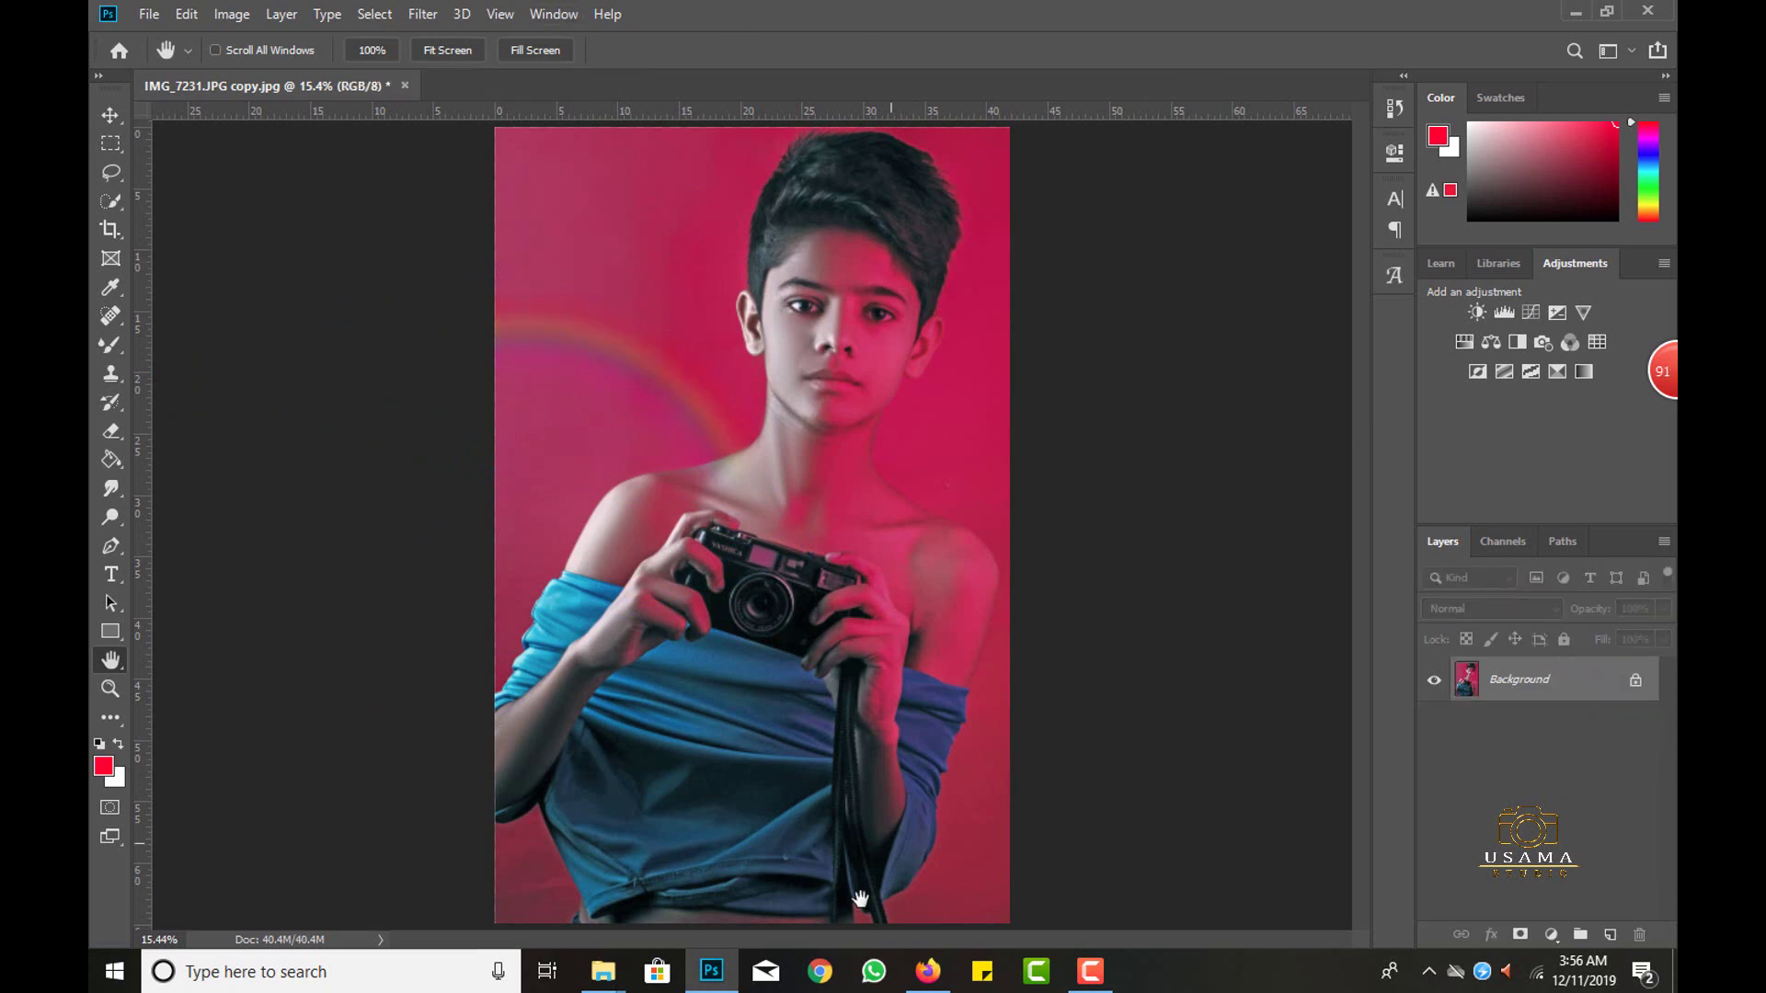
Place the Focus. image from Explorer and enlarge it across the bottom of the shirt.
{"action": "left_click", "coordinate": [1575, 11]}
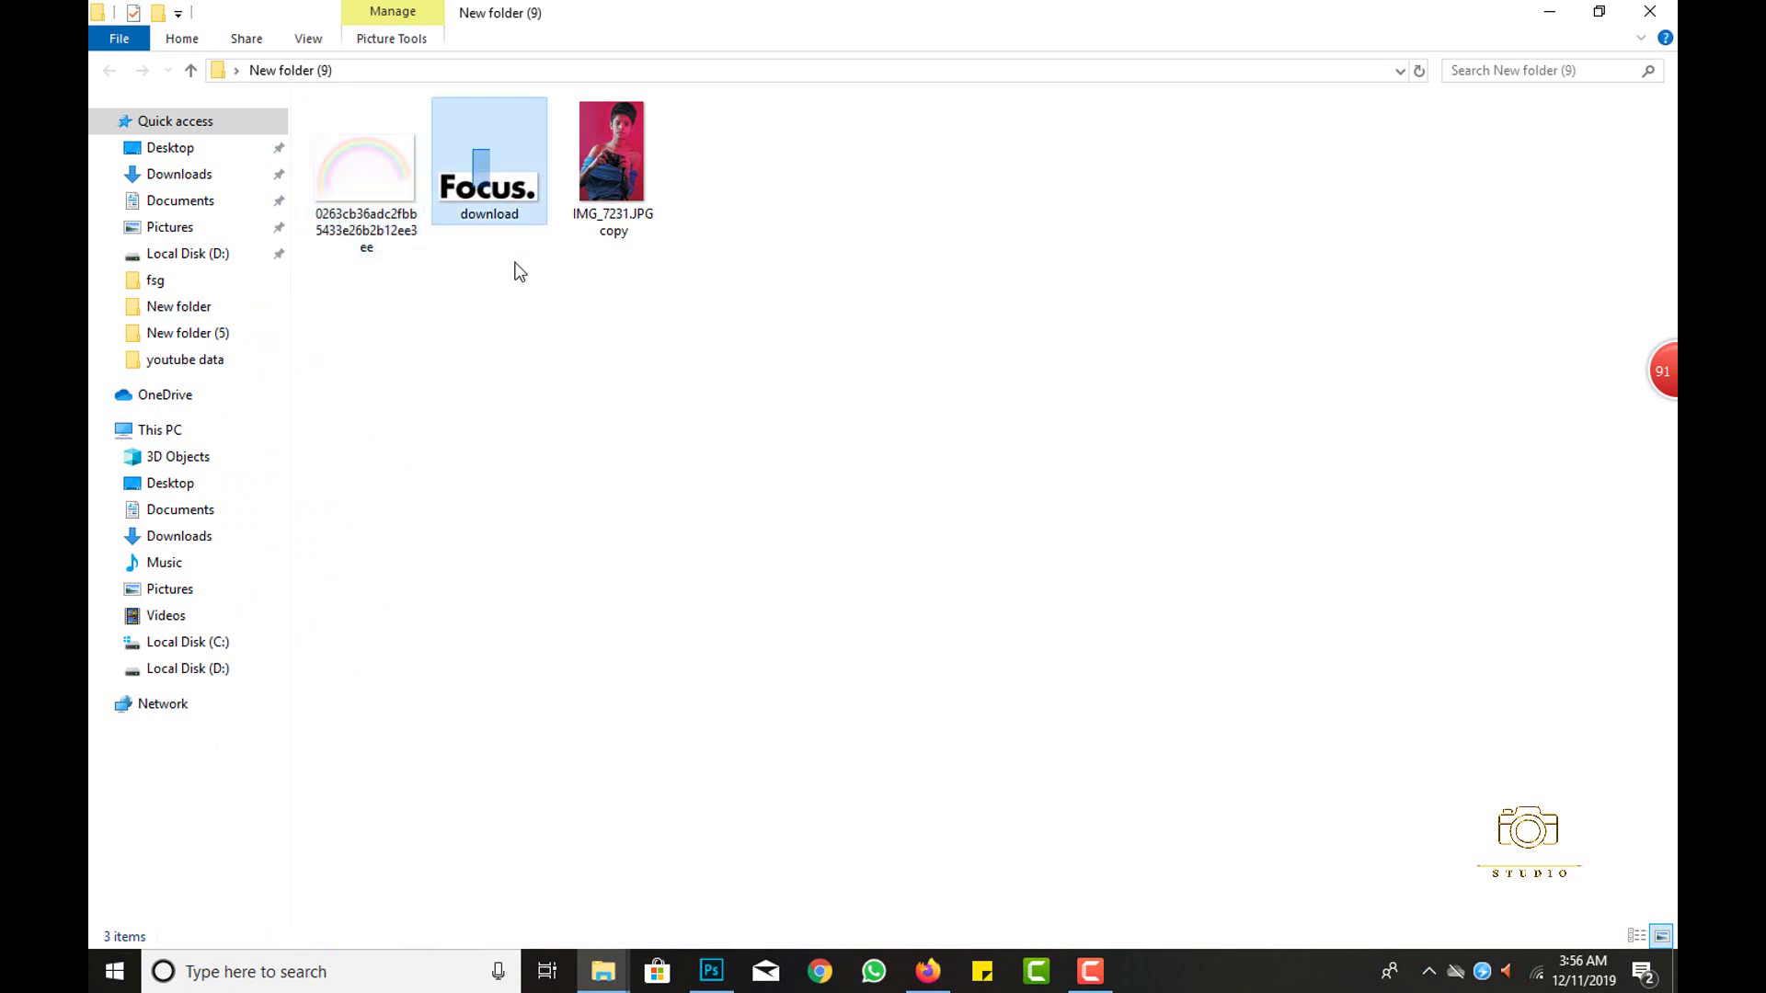
{"action": "mouse_move", "coordinate": [501, 184]}
{"action": "left_mouse_down"}
{"action": "mouse_move", "coordinate": [727, 881]}
{"action": "mouse_move", "coordinate": [791, 527]}
{"action": "mouse_move", "coordinate": [977, 459]}
{"action": "left_mouse_up"}
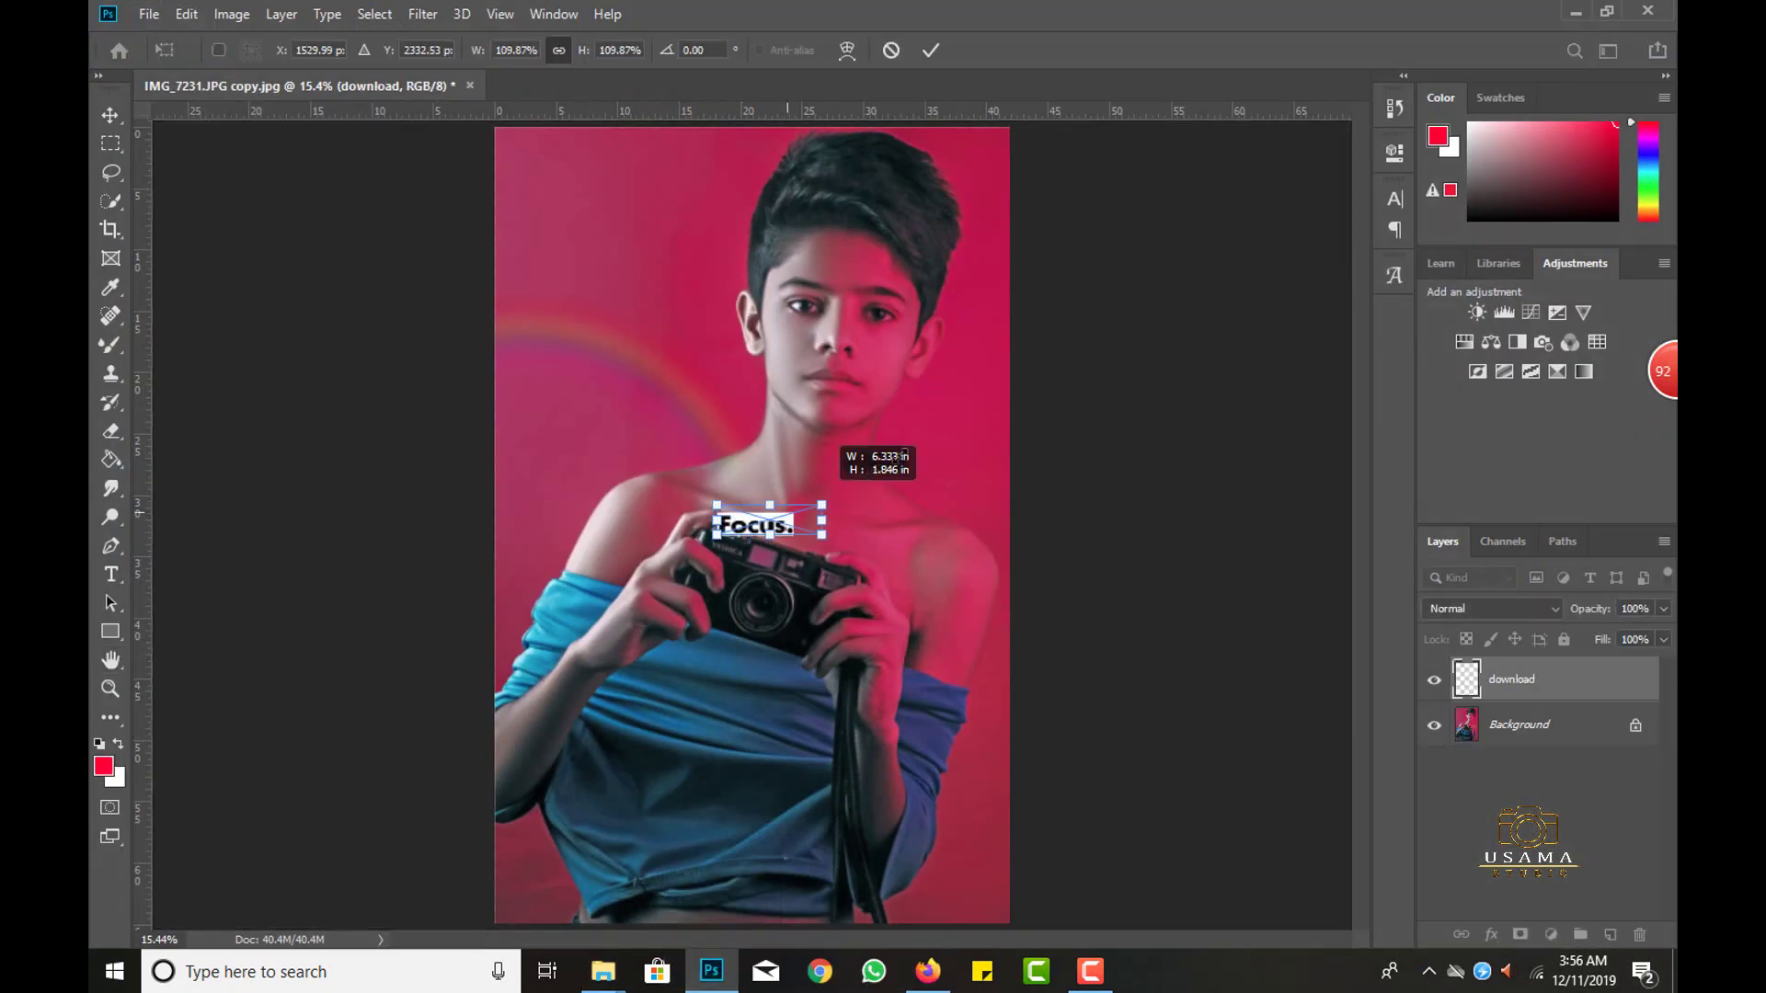
{"action": "mouse_move", "coordinate": [910, 515]}
{"action": "left_mouse_down"}
{"action": "mouse_move", "coordinate": [793, 833]}
{"action": "mouse_move", "coordinate": [798, 885]}
{"action": "left_mouse_up"}
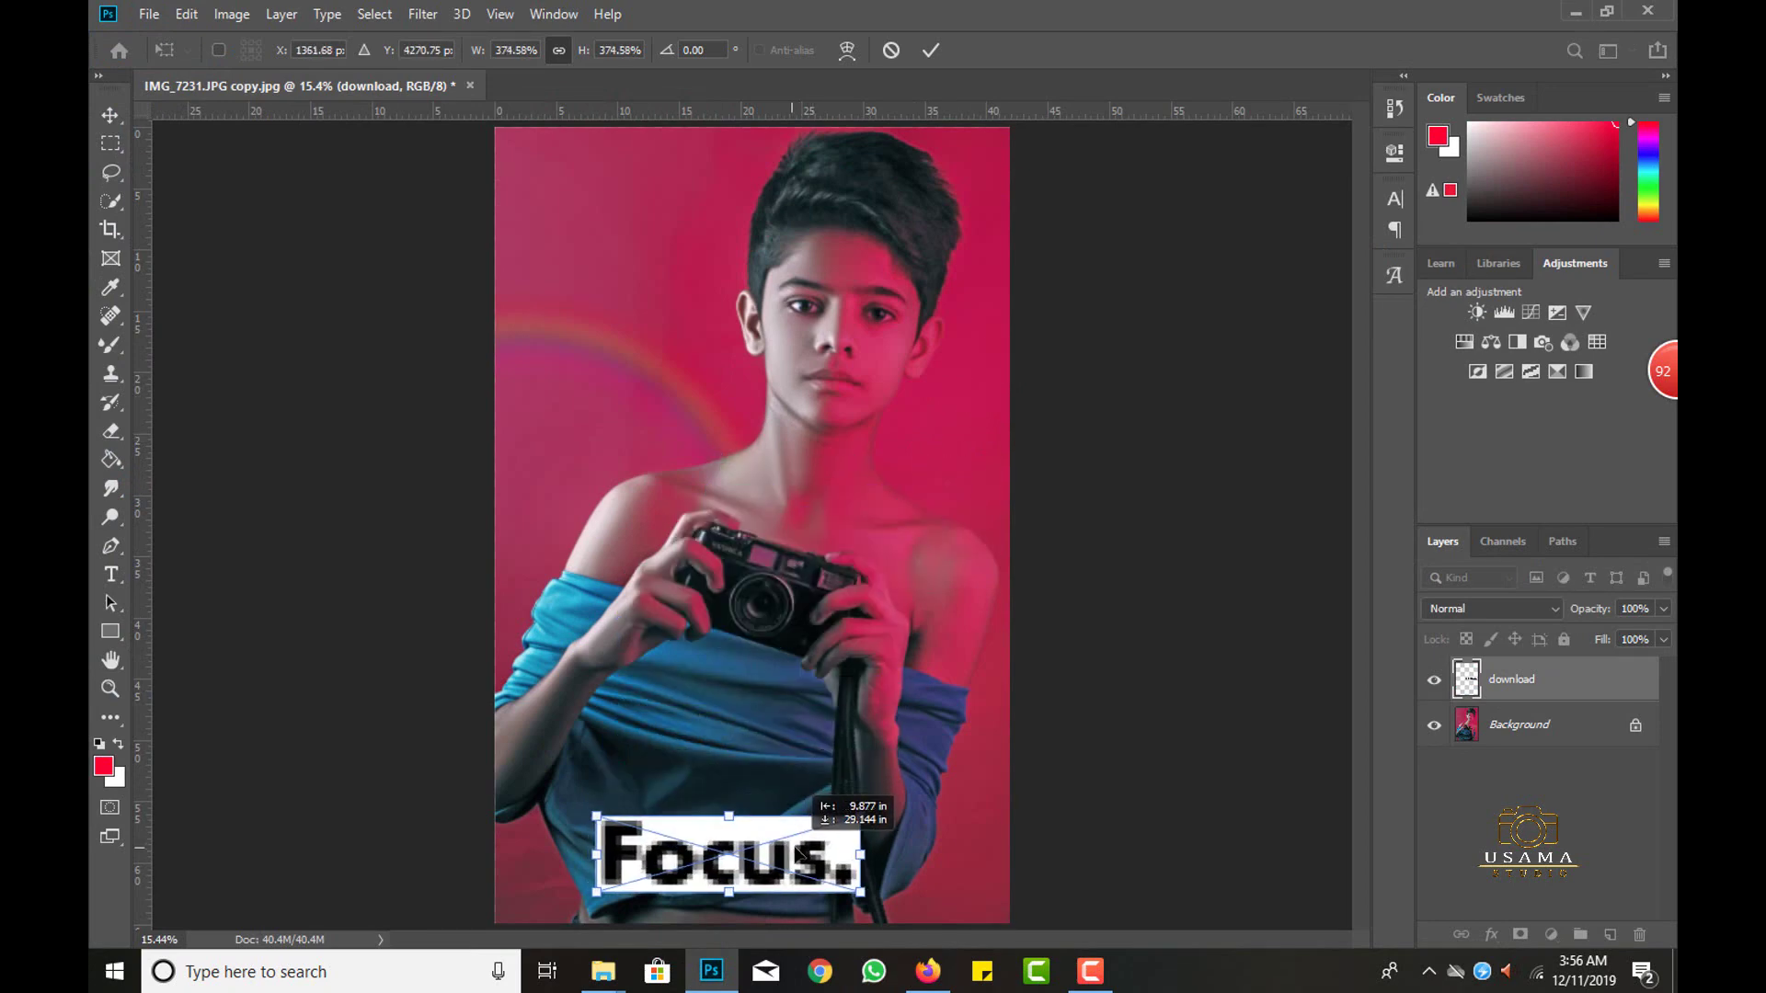
{"action": "left_click_drag", "start_coordinate": [874, 821], "coordinate": [935, 818]}
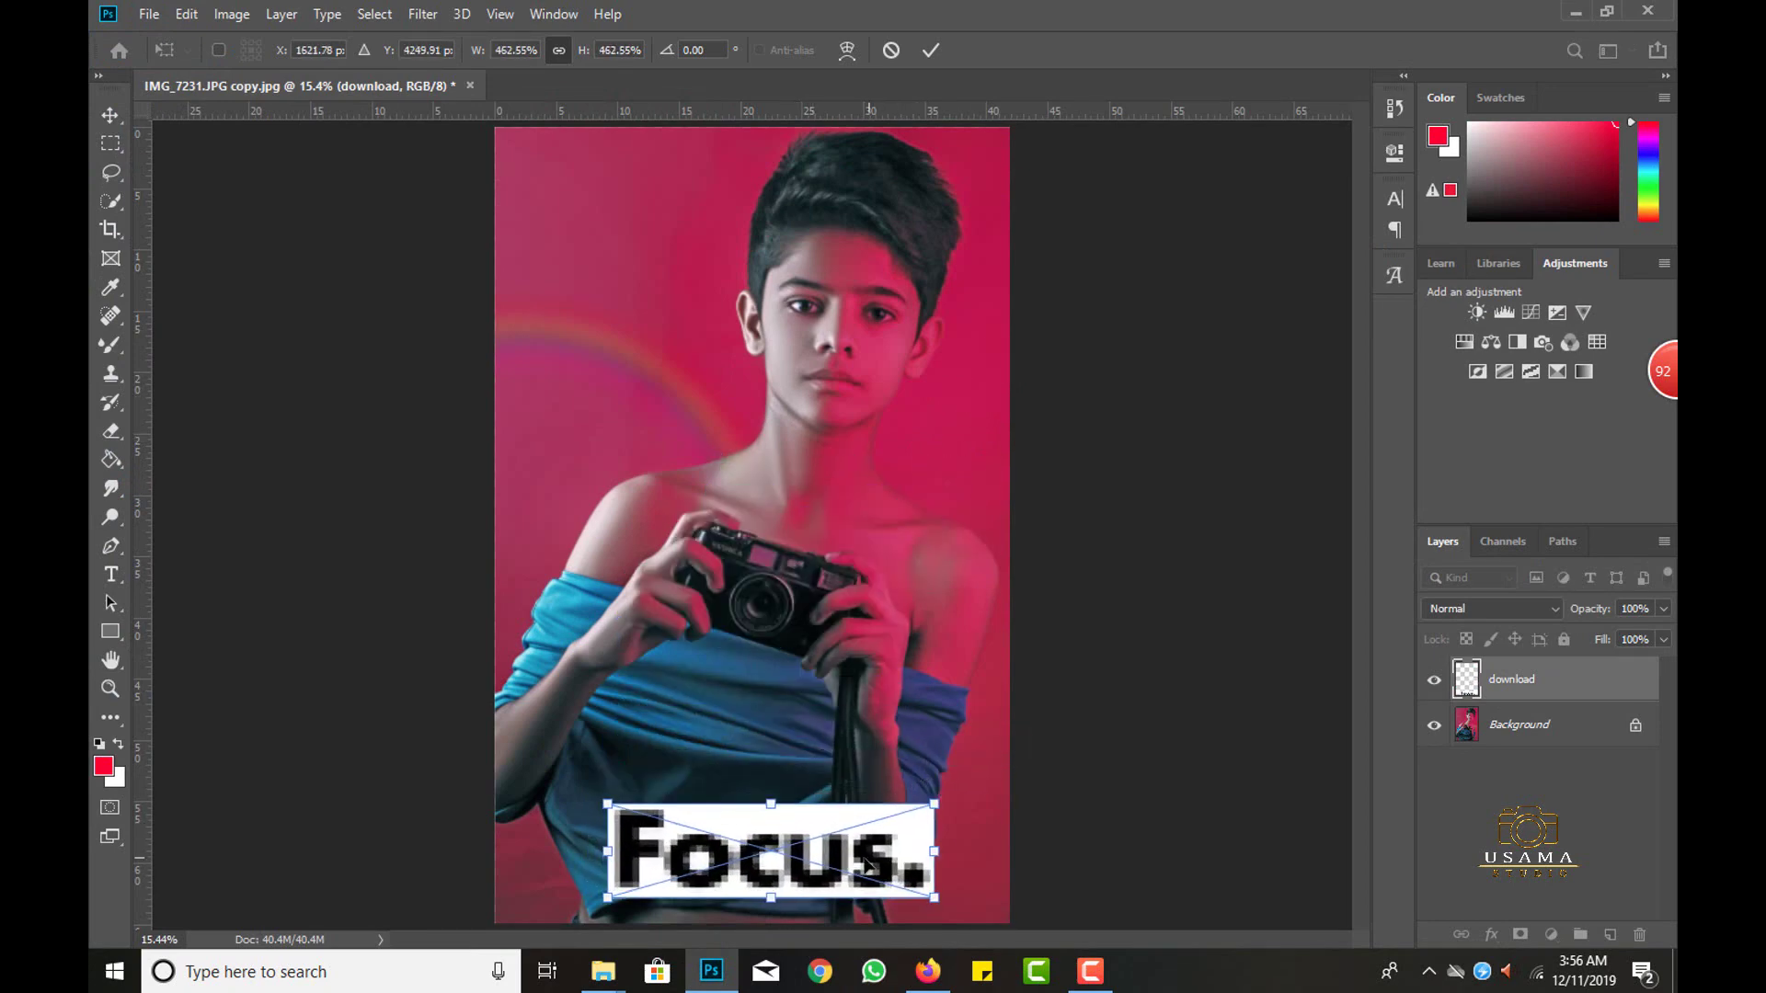
{"action": "key", "text": "Return"}
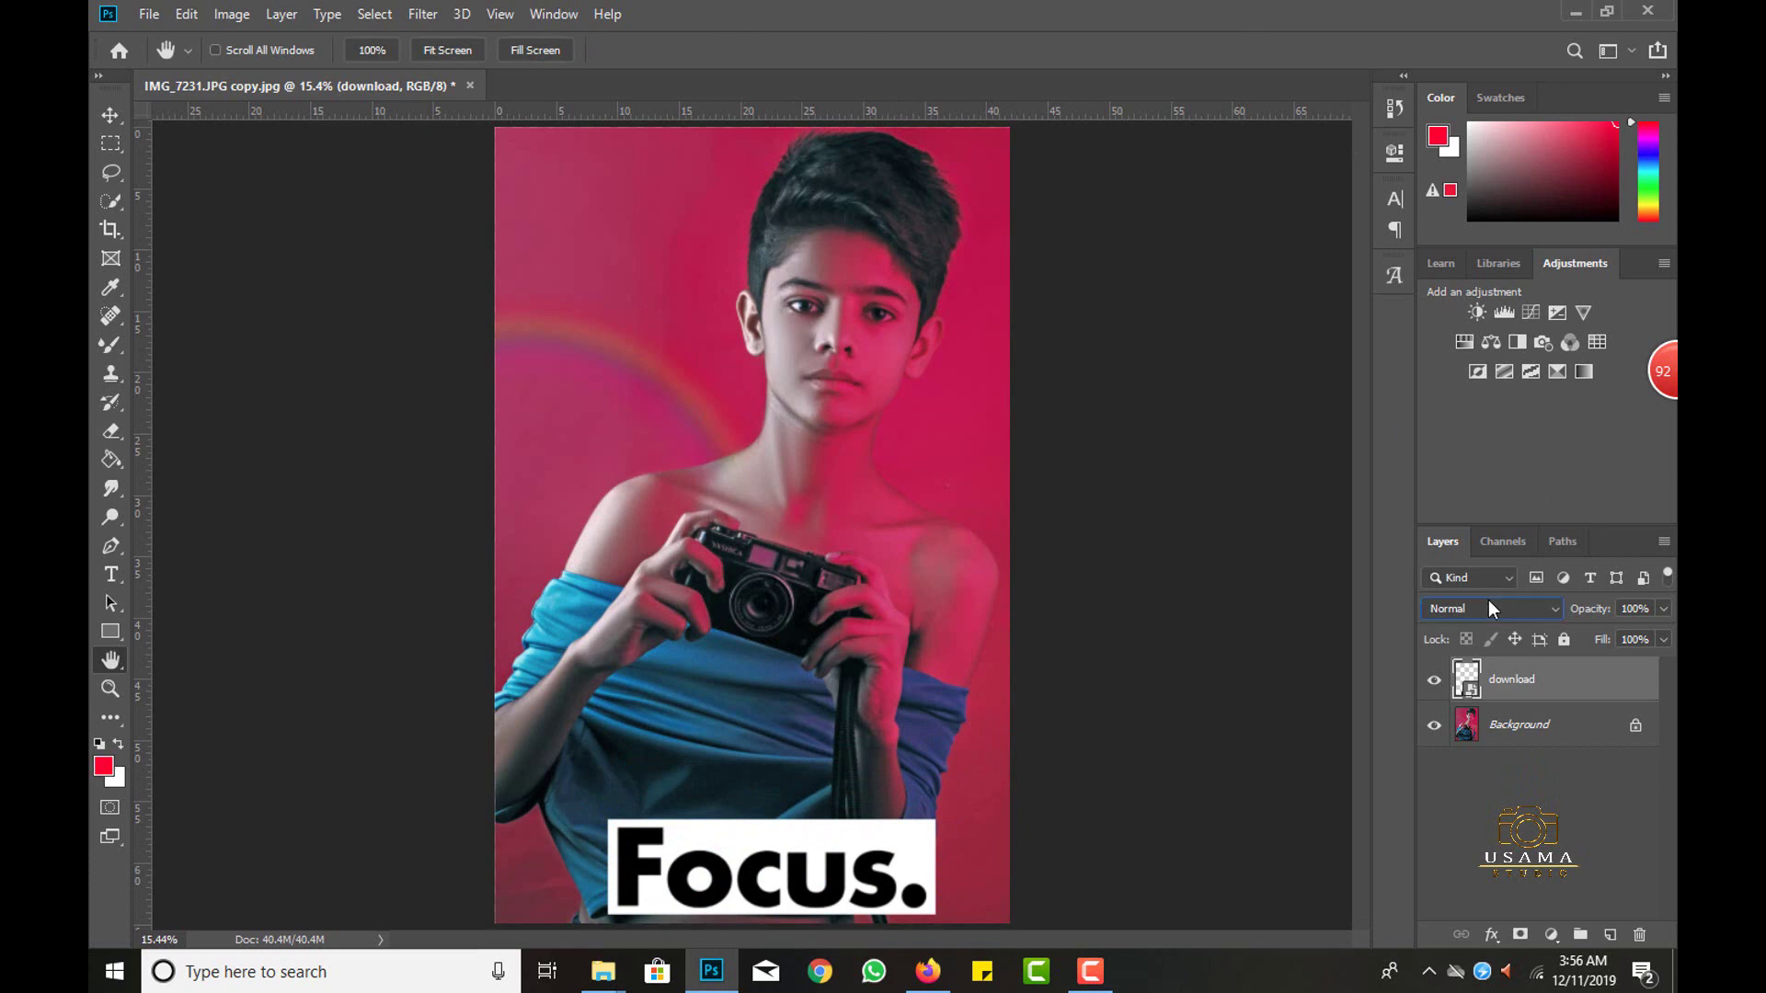
Set the Focus. layer to Divide blend mode and nudge it slightly left.
{"action": "left_click", "coordinate": [1488, 608]}
{"action": "left_click", "coordinate": [1490, 839]}
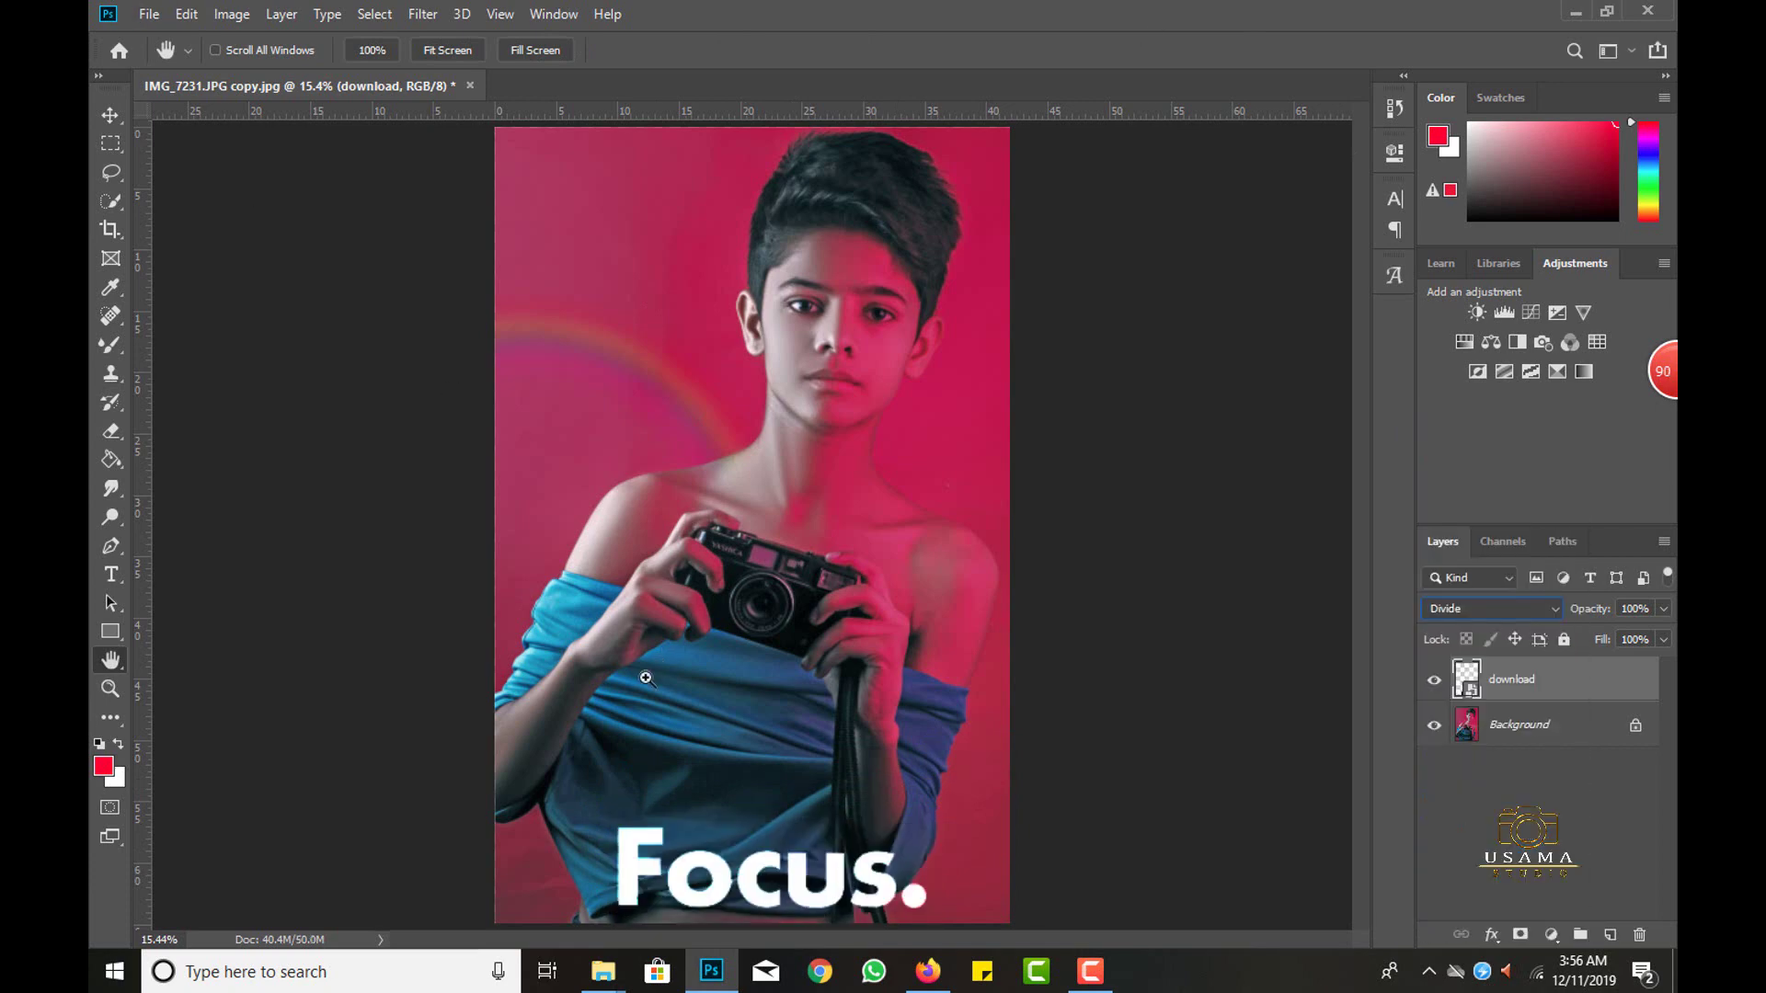
{"action": "key", "text": "ctrl+t"}
{"action": "left_click_drag", "start_coordinate": [752, 827], "coordinate": [734, 828]}
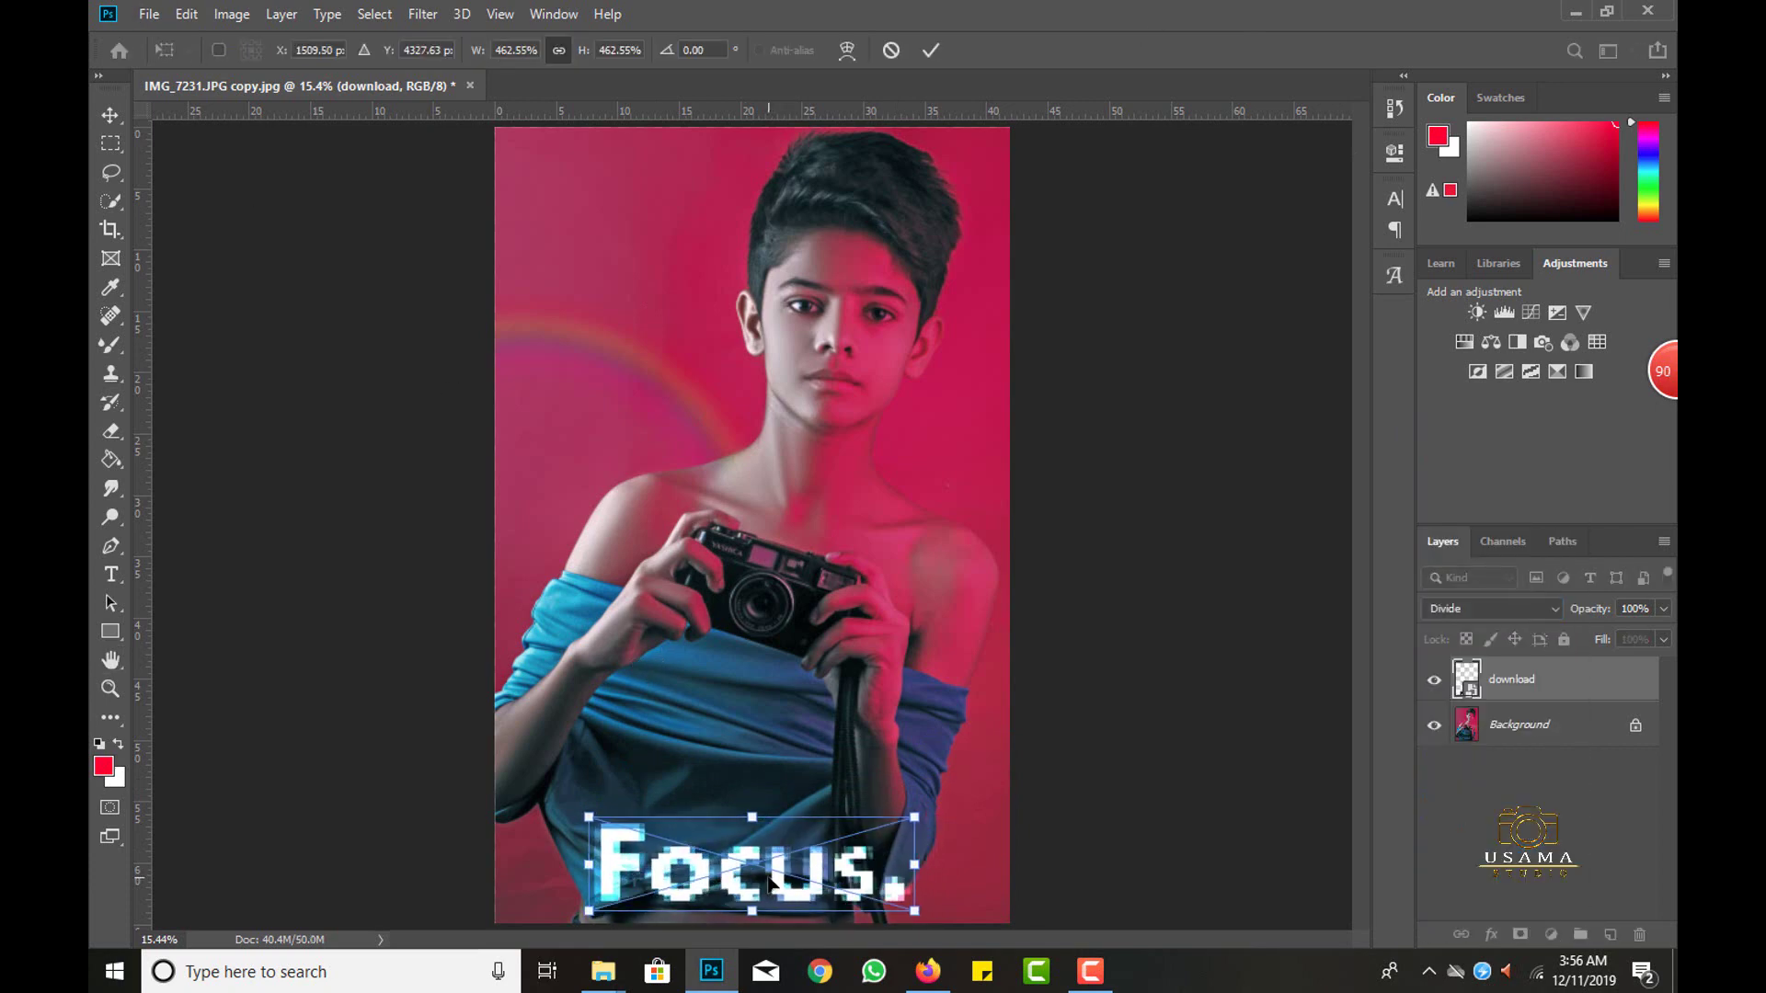
{"action": "key", "text": "Return"}
Add a Levels adjustment clipped to the Focus. layer with shadow input 37.
{"action": "left_click", "coordinate": [1505, 310]}
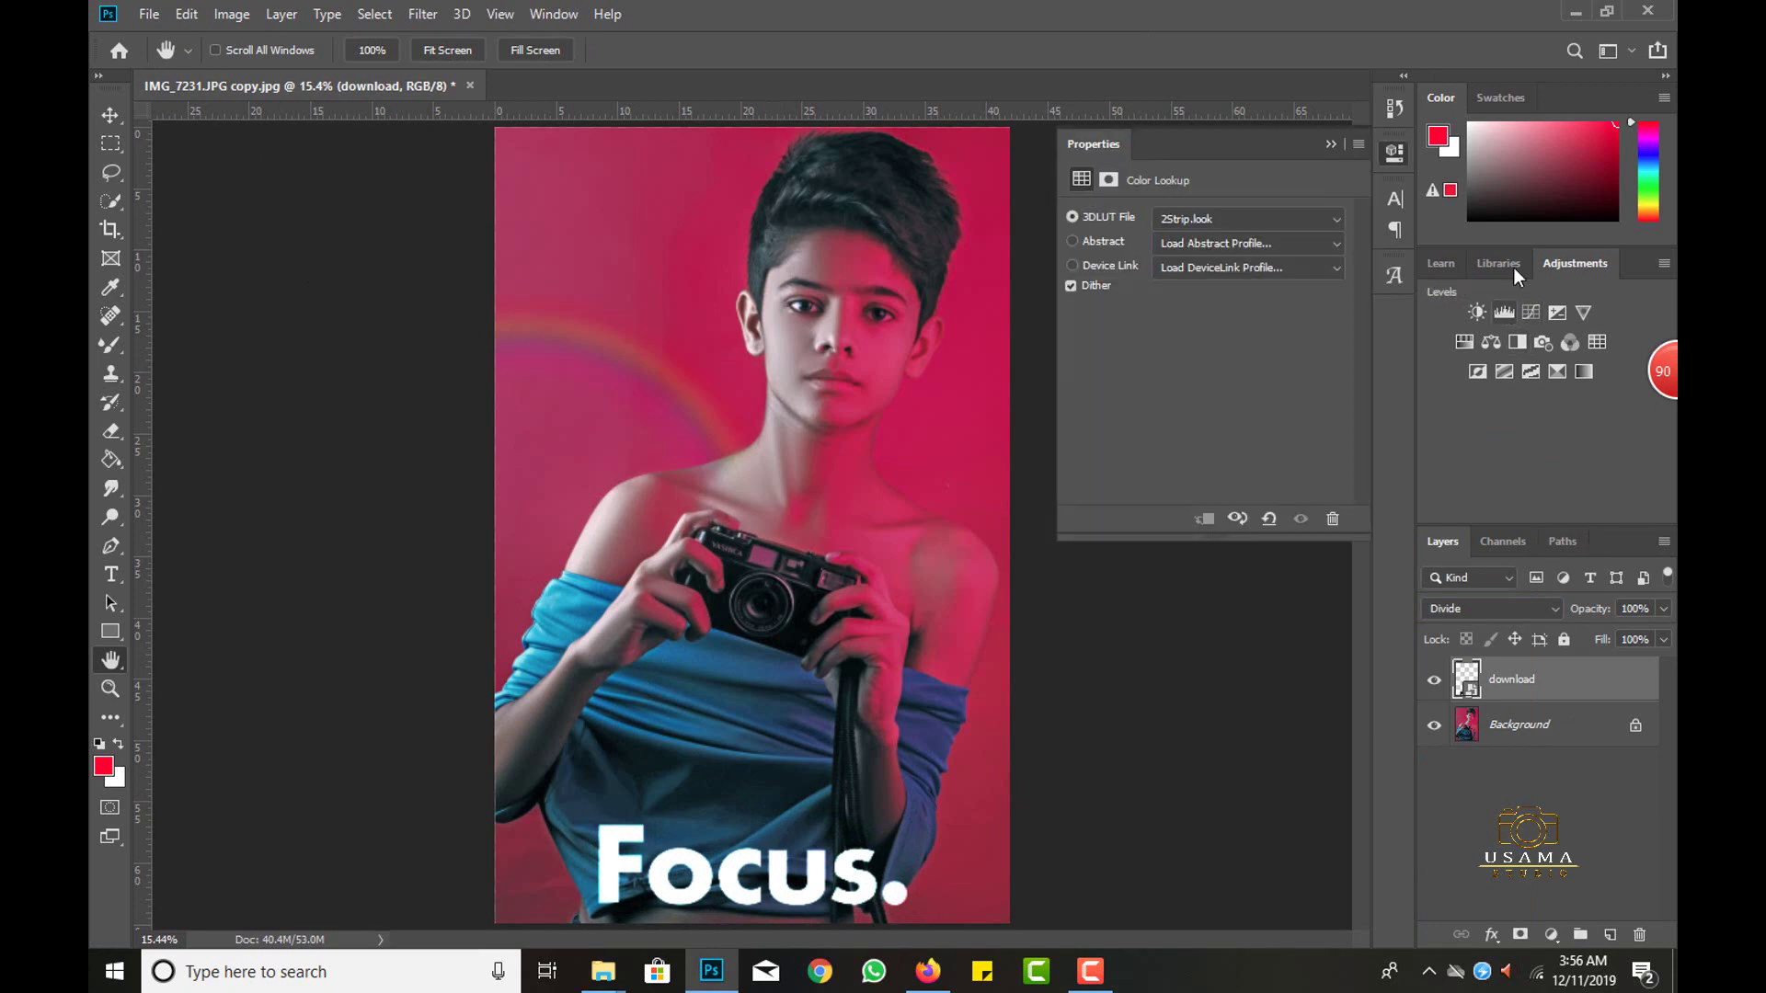
{"action": "left_click", "coordinate": [1204, 518]}
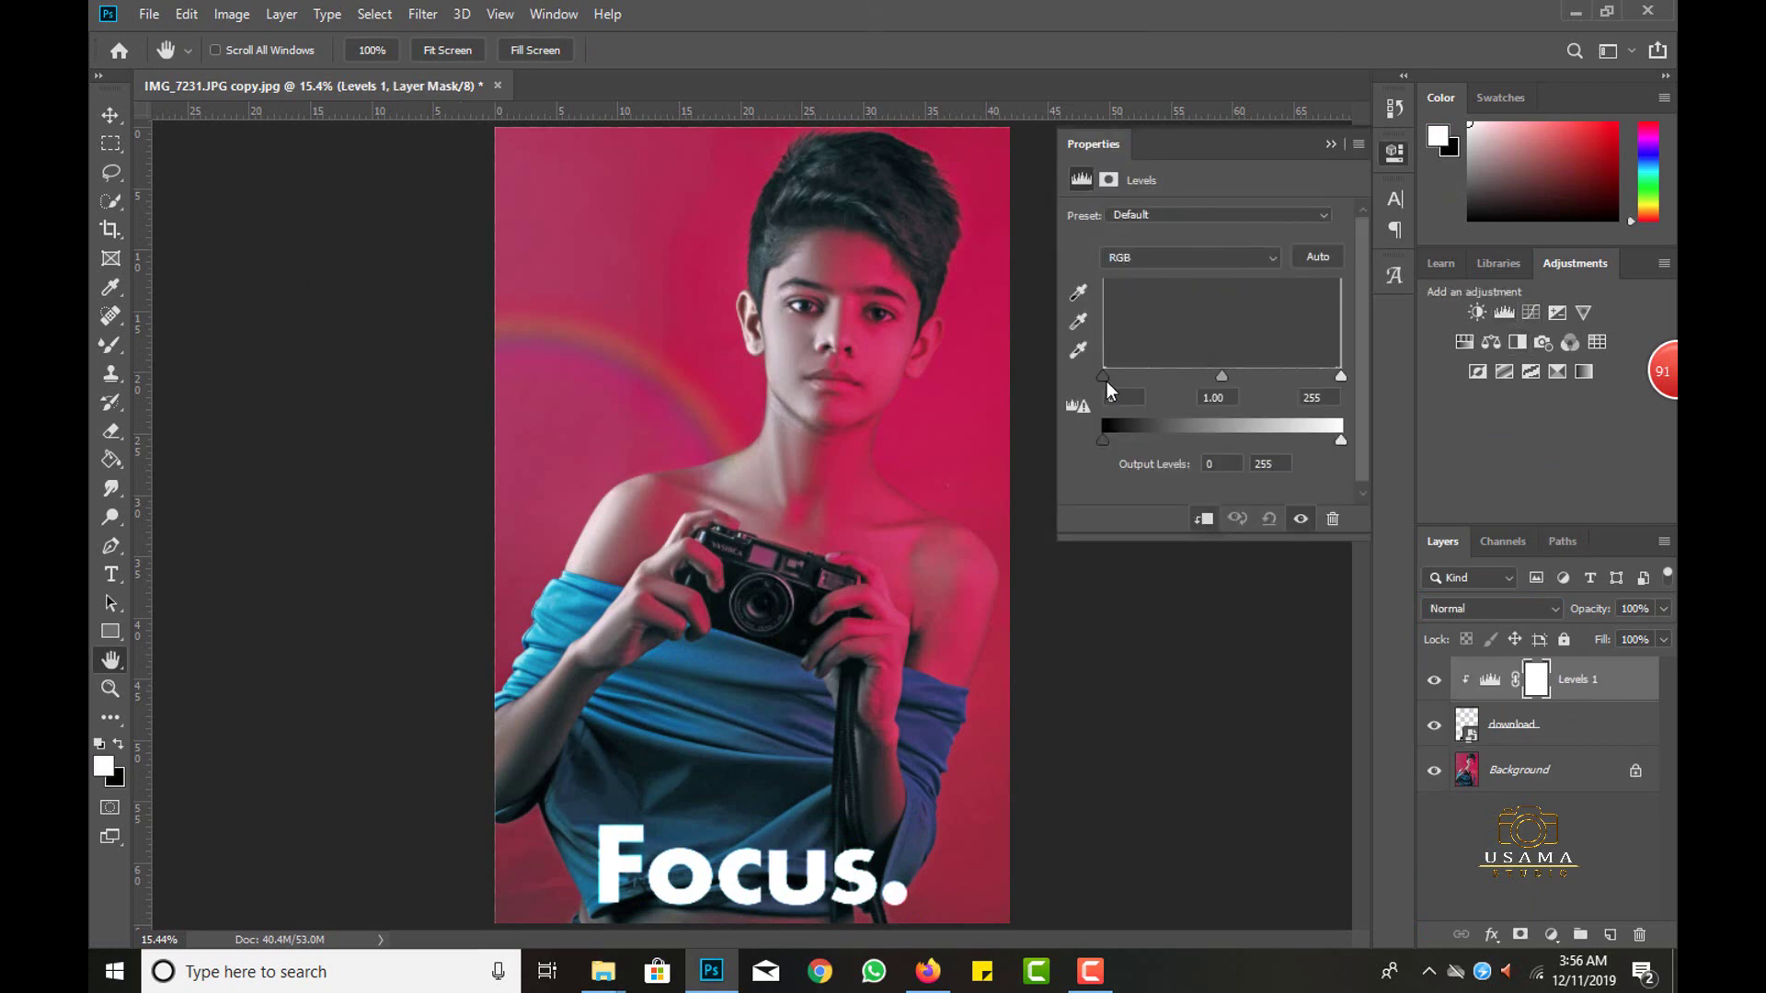
{"action": "left_click_drag", "start_coordinate": [1102, 376], "coordinate": [1313, 373]}
{"action": "left_click", "coordinate": [1330, 144]}
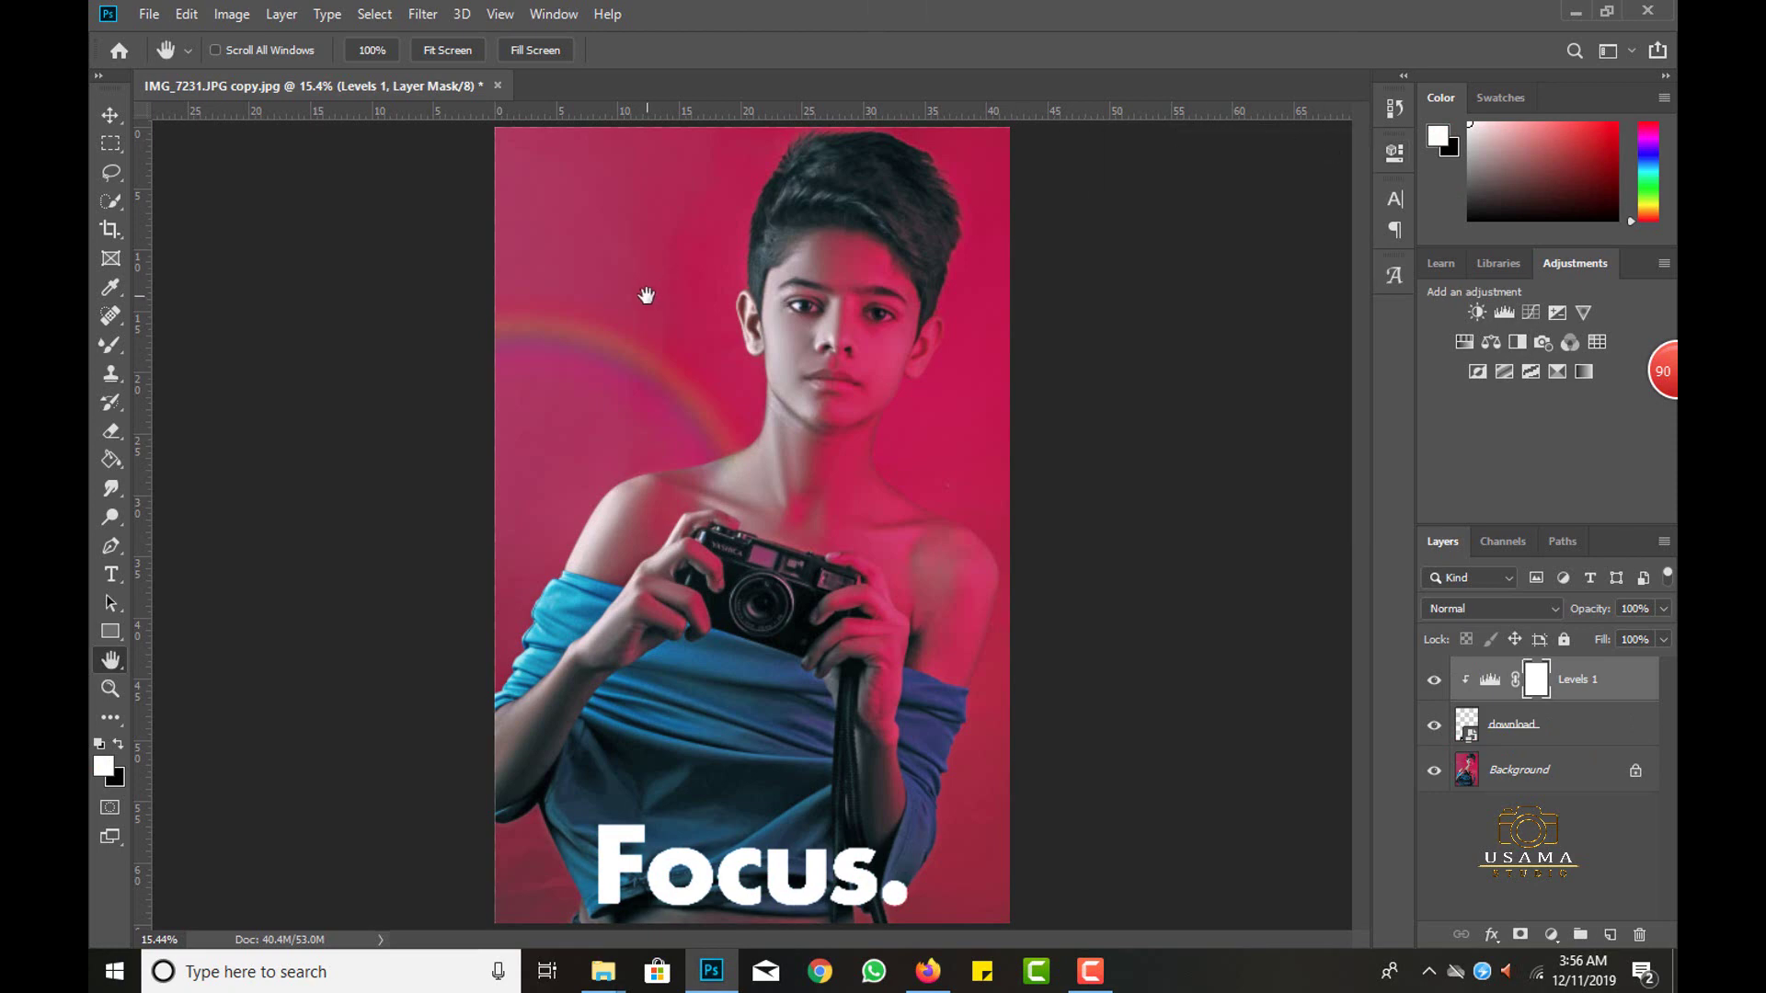
Add a Levels layer with white input 90 above the photo and invert its mask to black.
{"action": "scroll", "coordinate": [855, 299], "scroll_direction": "up", "scroll_amount": 5}
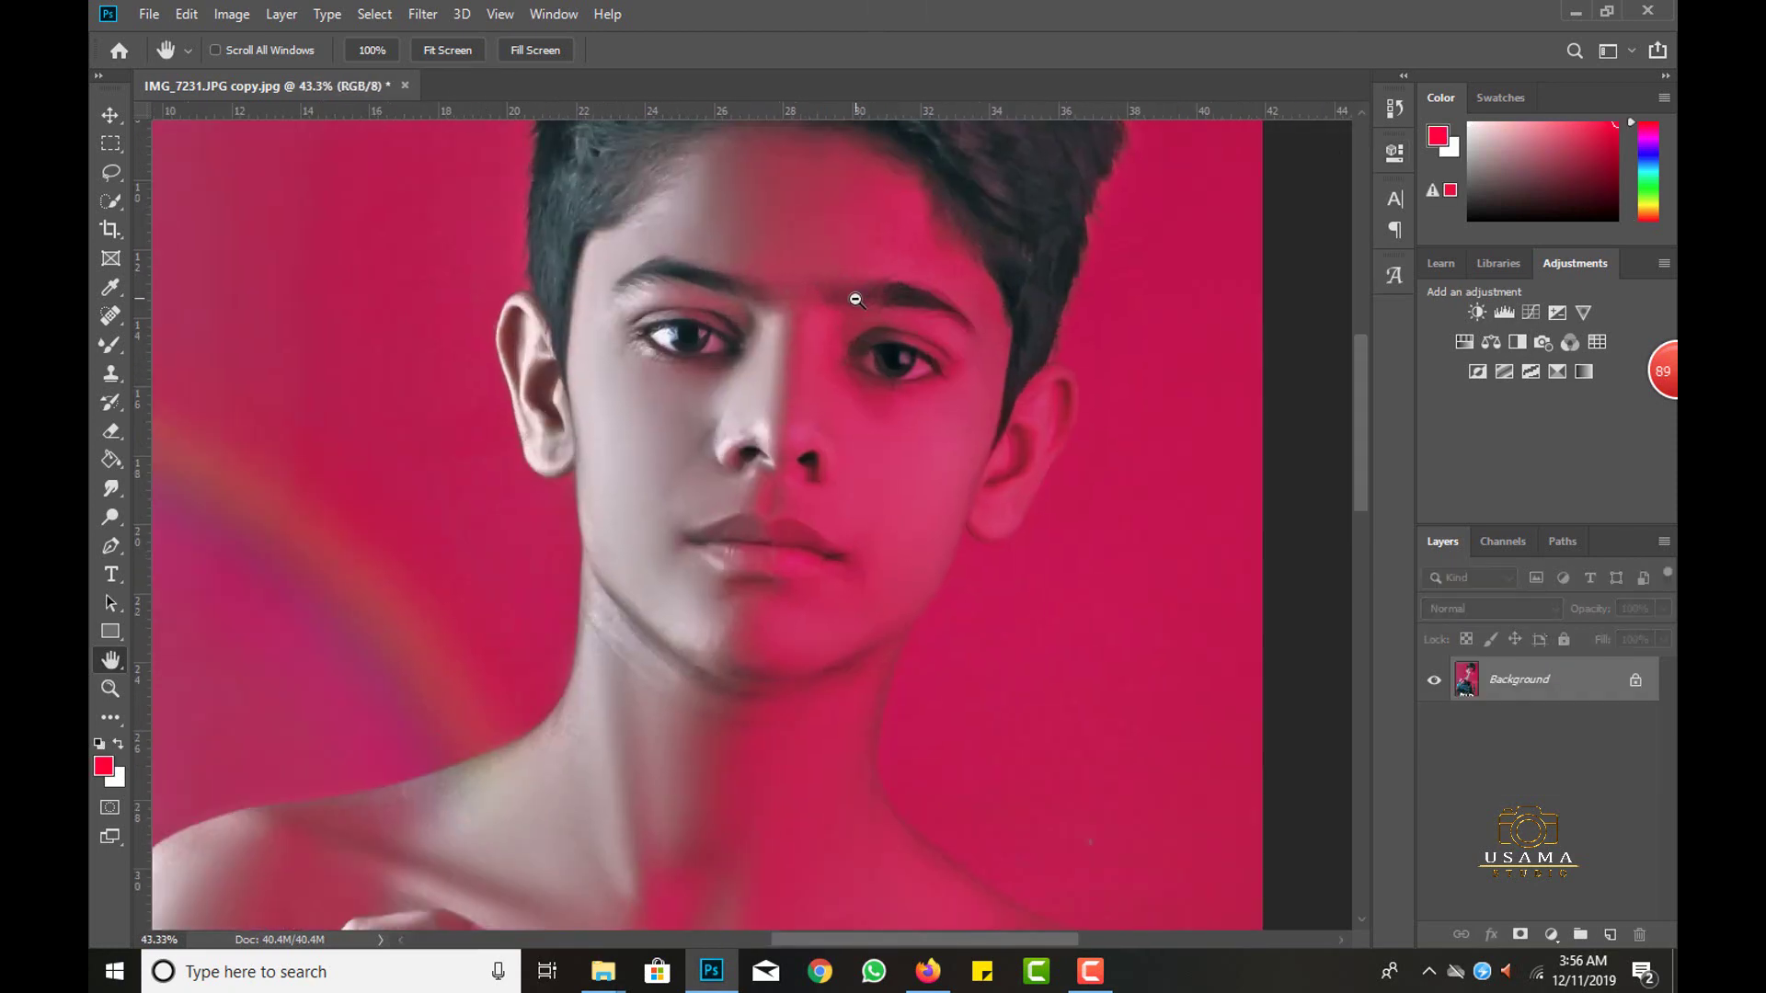
{"action": "scroll", "coordinate": [855, 299], "scroll_direction": "up", "scroll_amount": 5}
{"action": "scroll", "coordinate": [828, 323], "scroll_direction": "up", "scroll_amount": 2}
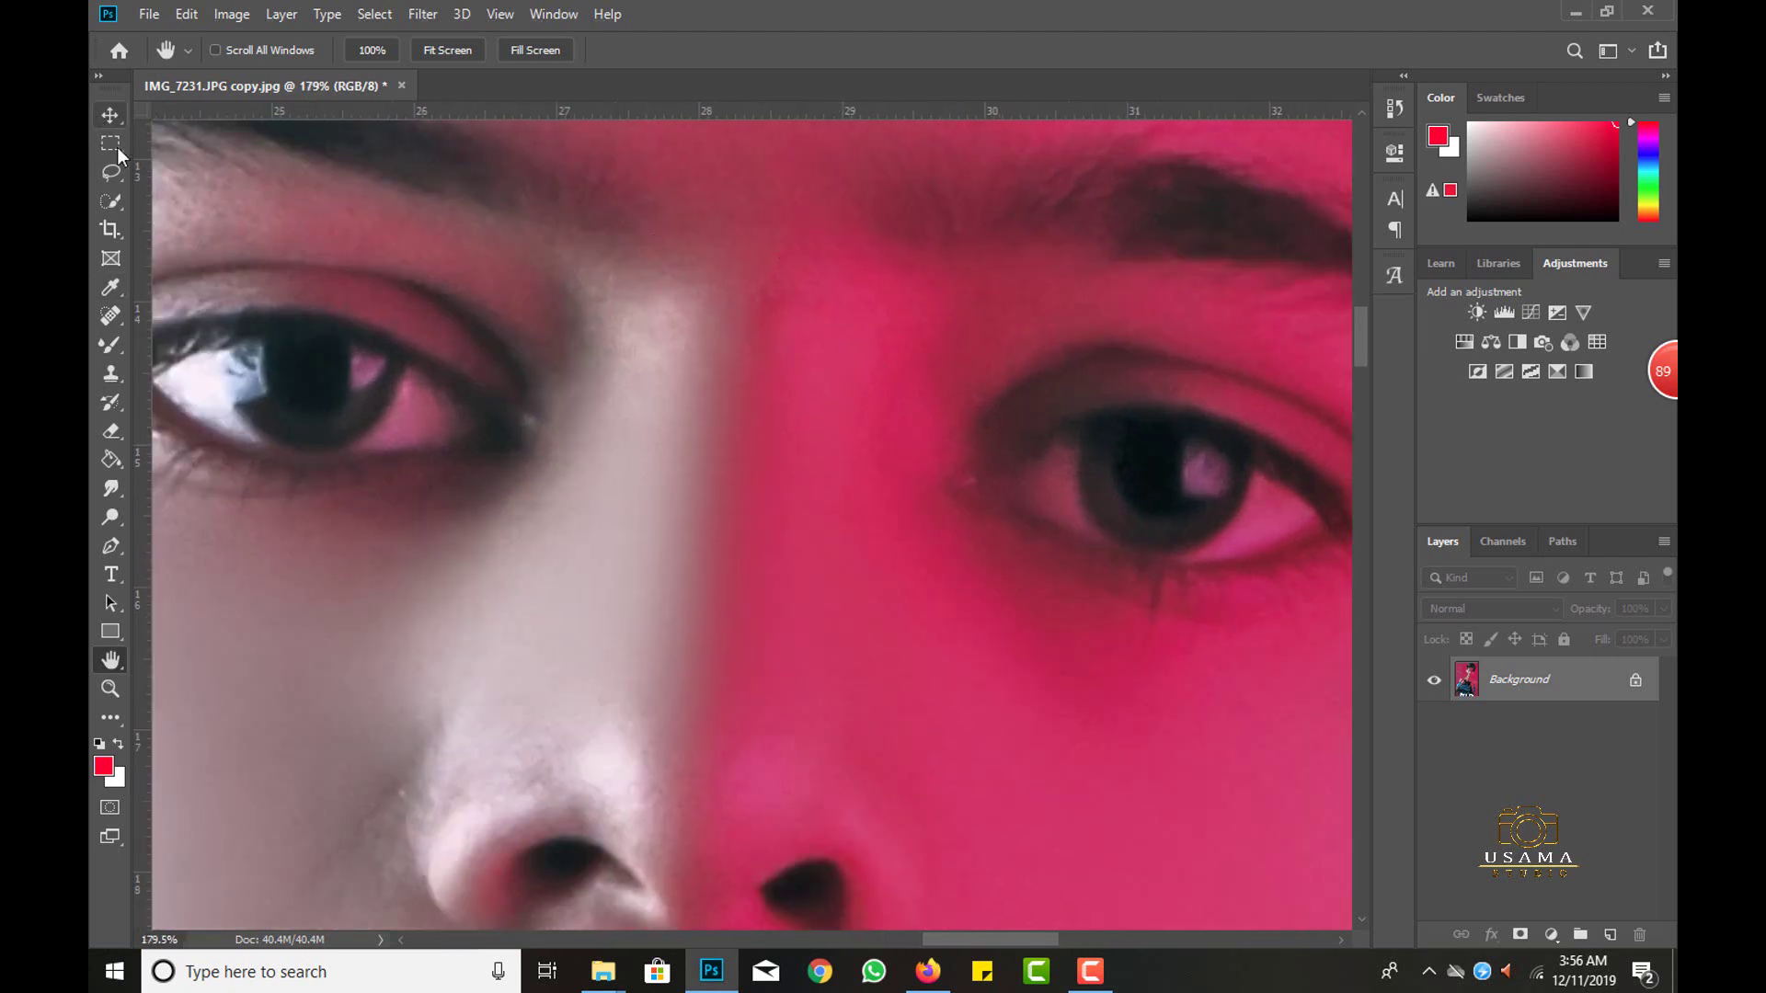
{"action": "left_click", "coordinate": [104, 118]}
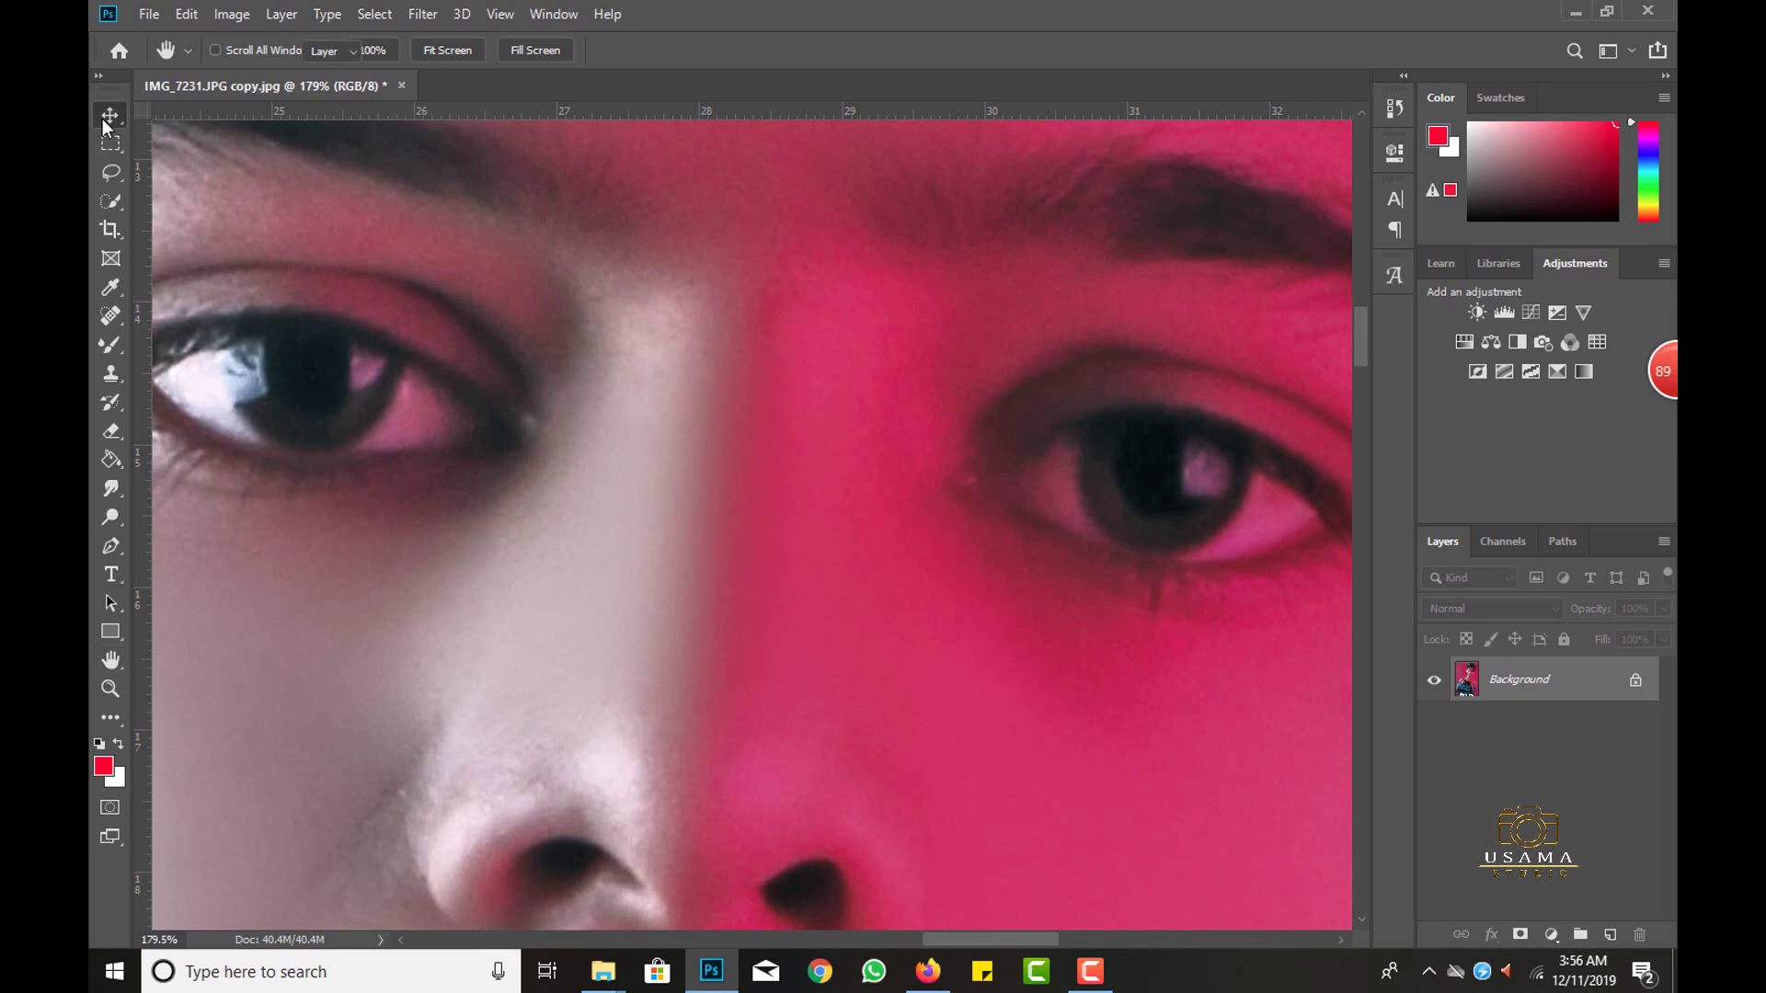
{"action": "left_click", "coordinate": [1504, 312]}
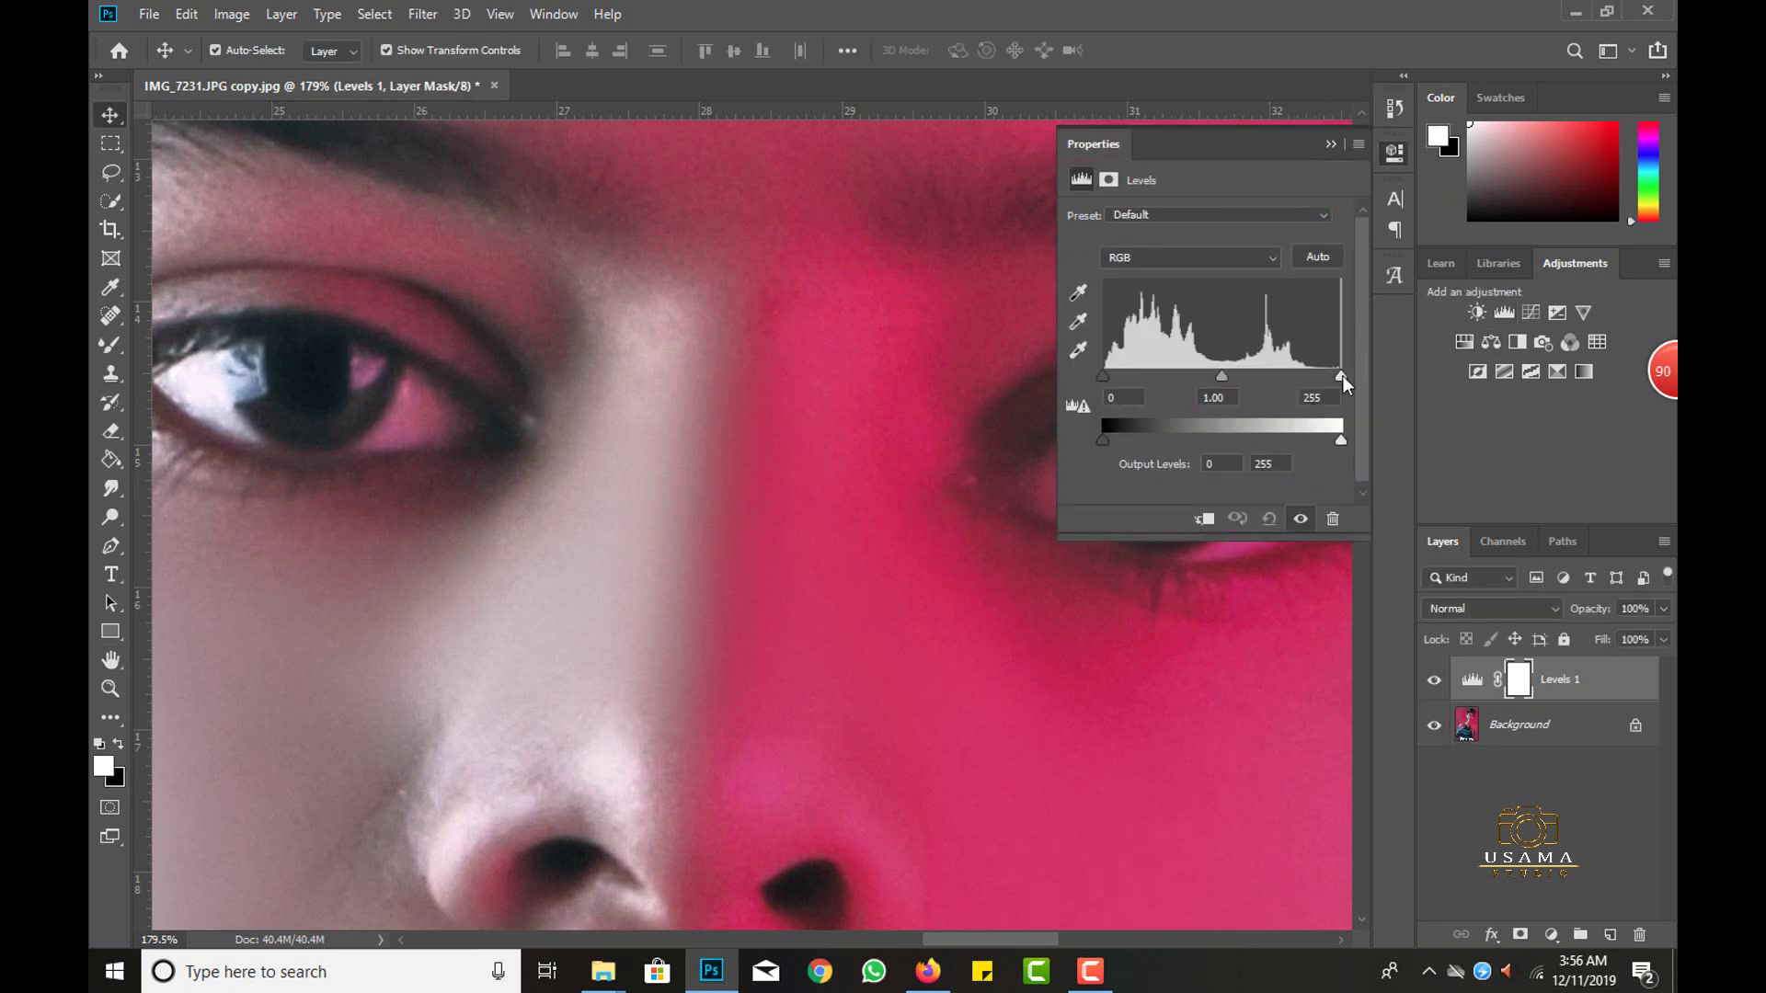
{"action": "left_click_drag", "start_coordinate": [1339, 376], "coordinate": [1187, 375]}
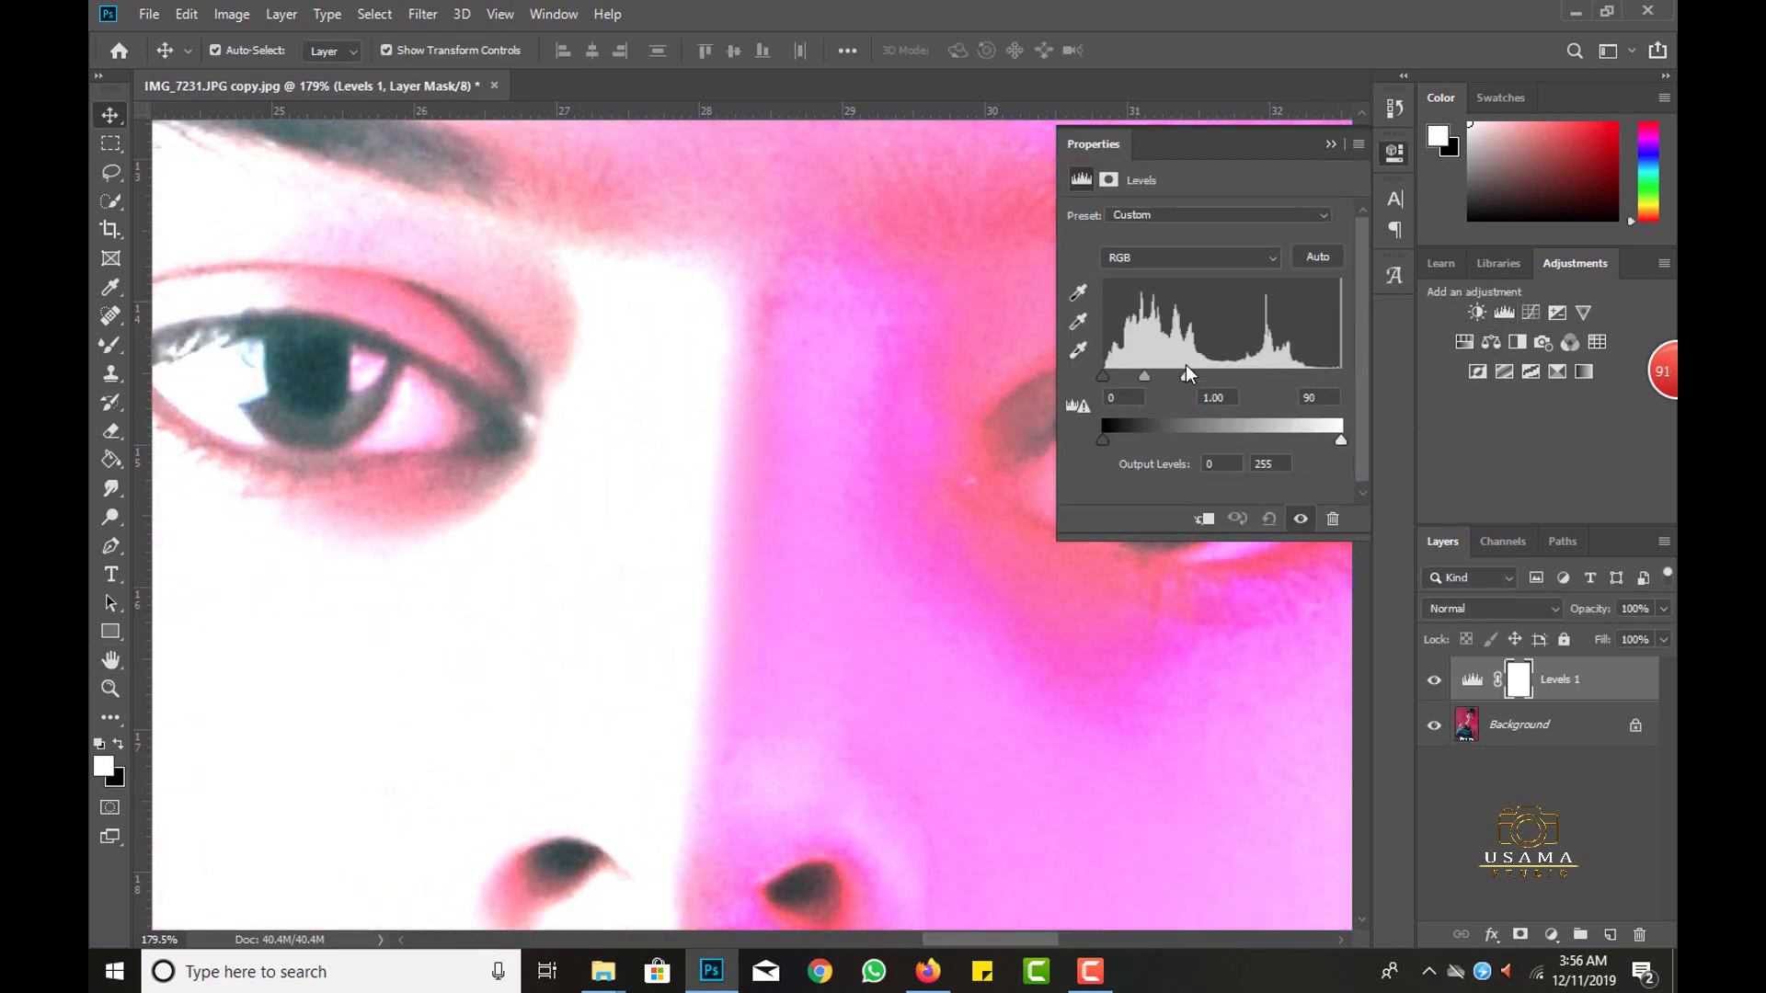
{"action": "left_click", "coordinate": [1331, 144]}
{"action": "key", "text": "ctrl+i"}
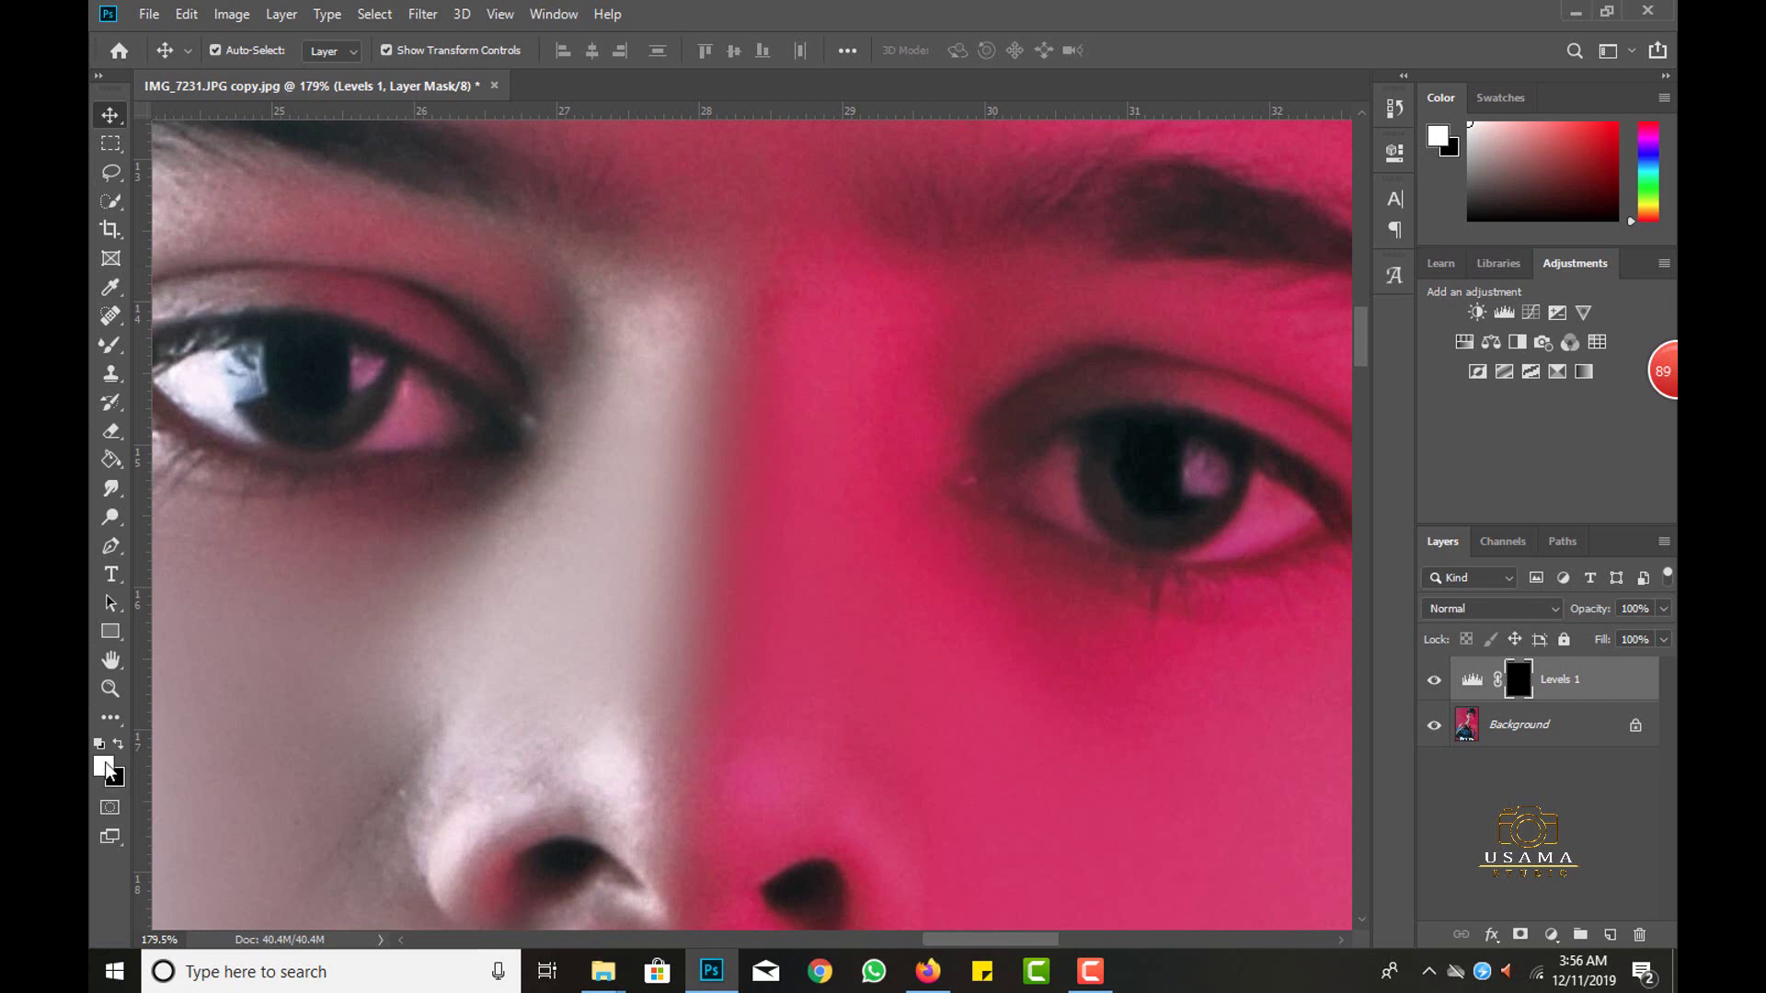
Paint white on the Levels 1 mask over both irises to brighten the eyes.
{"action": "left_click", "coordinate": [111, 345]}
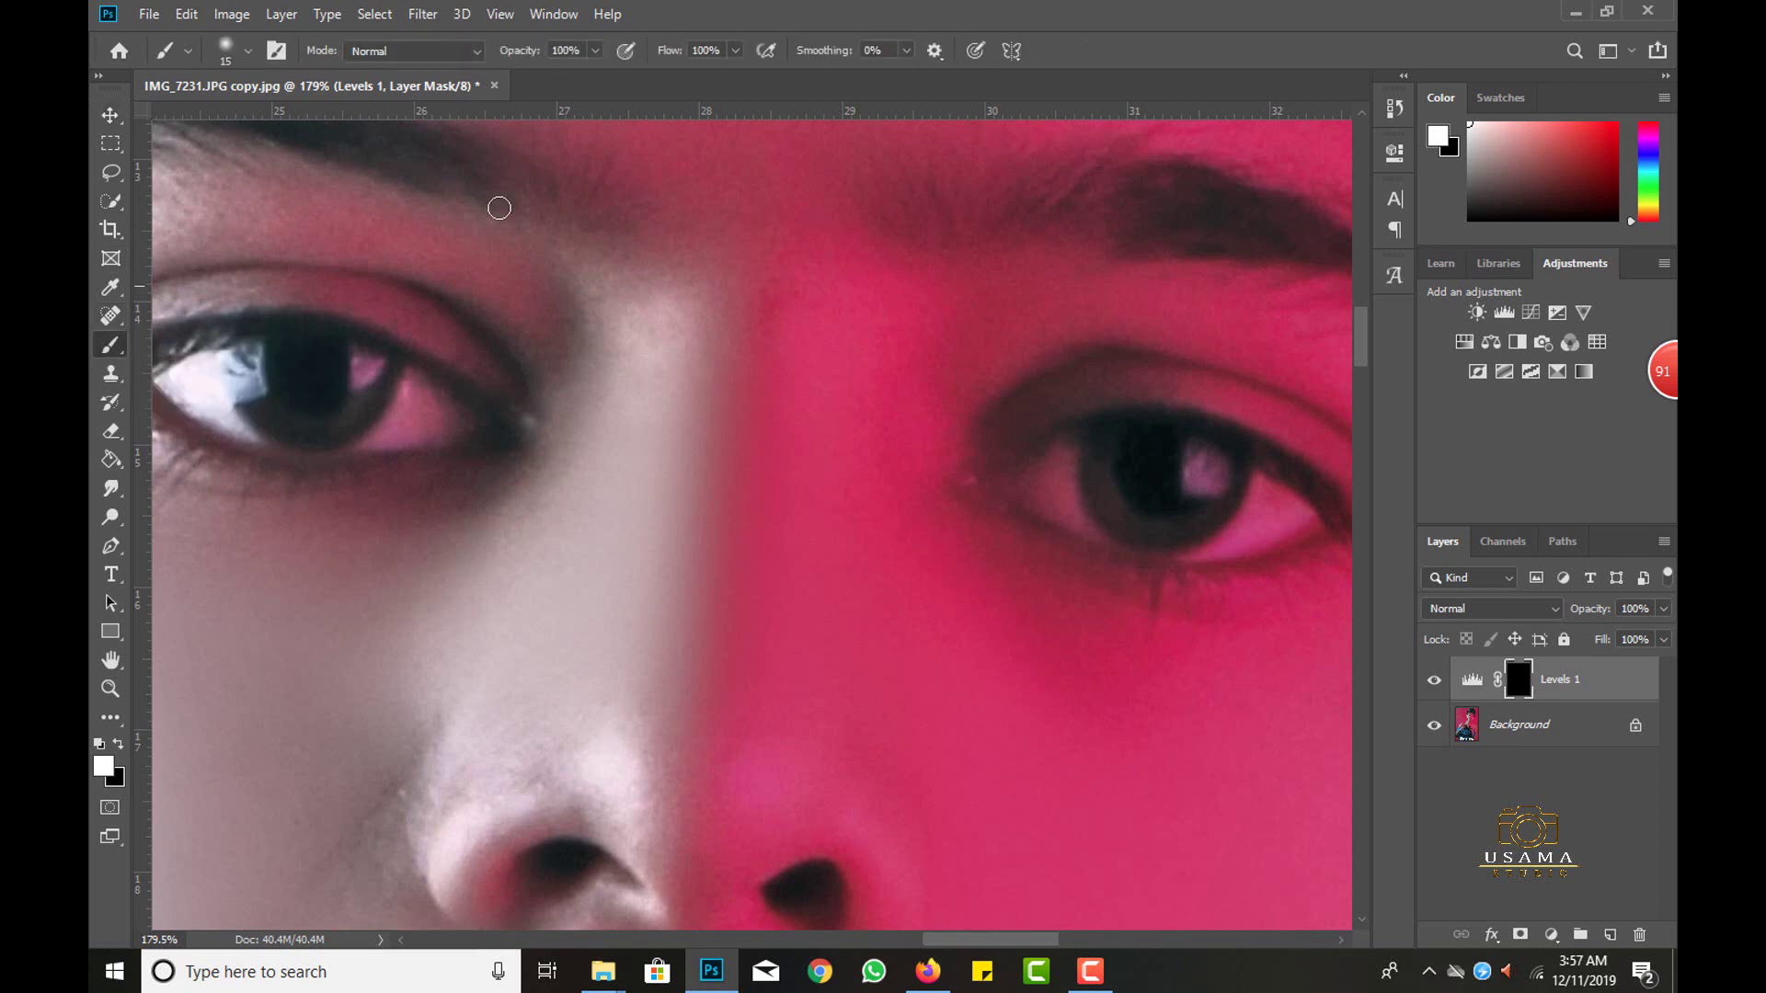
{"action": "scroll", "coordinate": [1303, 486], "scroll_direction": "up", "scroll_amount": 3}
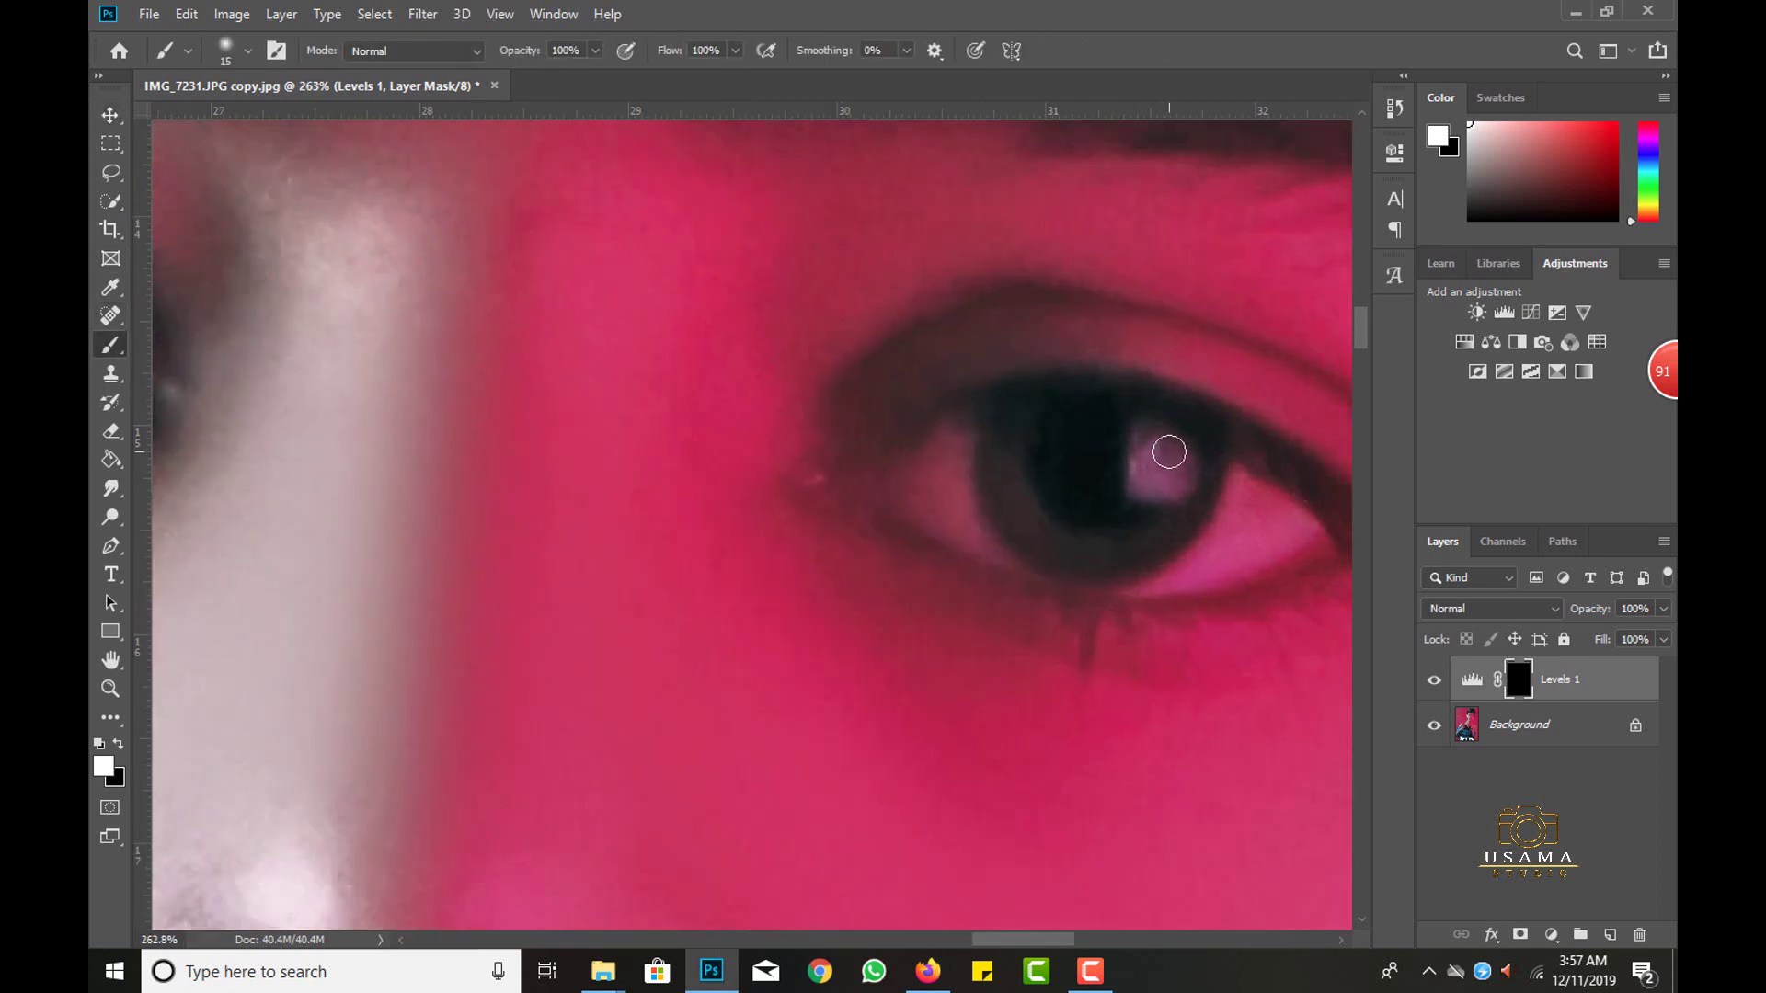
{"action": "mouse_move", "coordinate": [1185, 482]}
{"action": "left_mouse_down"}
{"action": "mouse_move", "coordinate": [1104, 552]}
{"action": "mouse_move", "coordinate": [1057, 540]}
{"action": "mouse_move", "coordinate": [1005, 488]}
{"action": "mouse_move", "coordinate": [1002, 426]}
{"action": "left_mouse_up"}
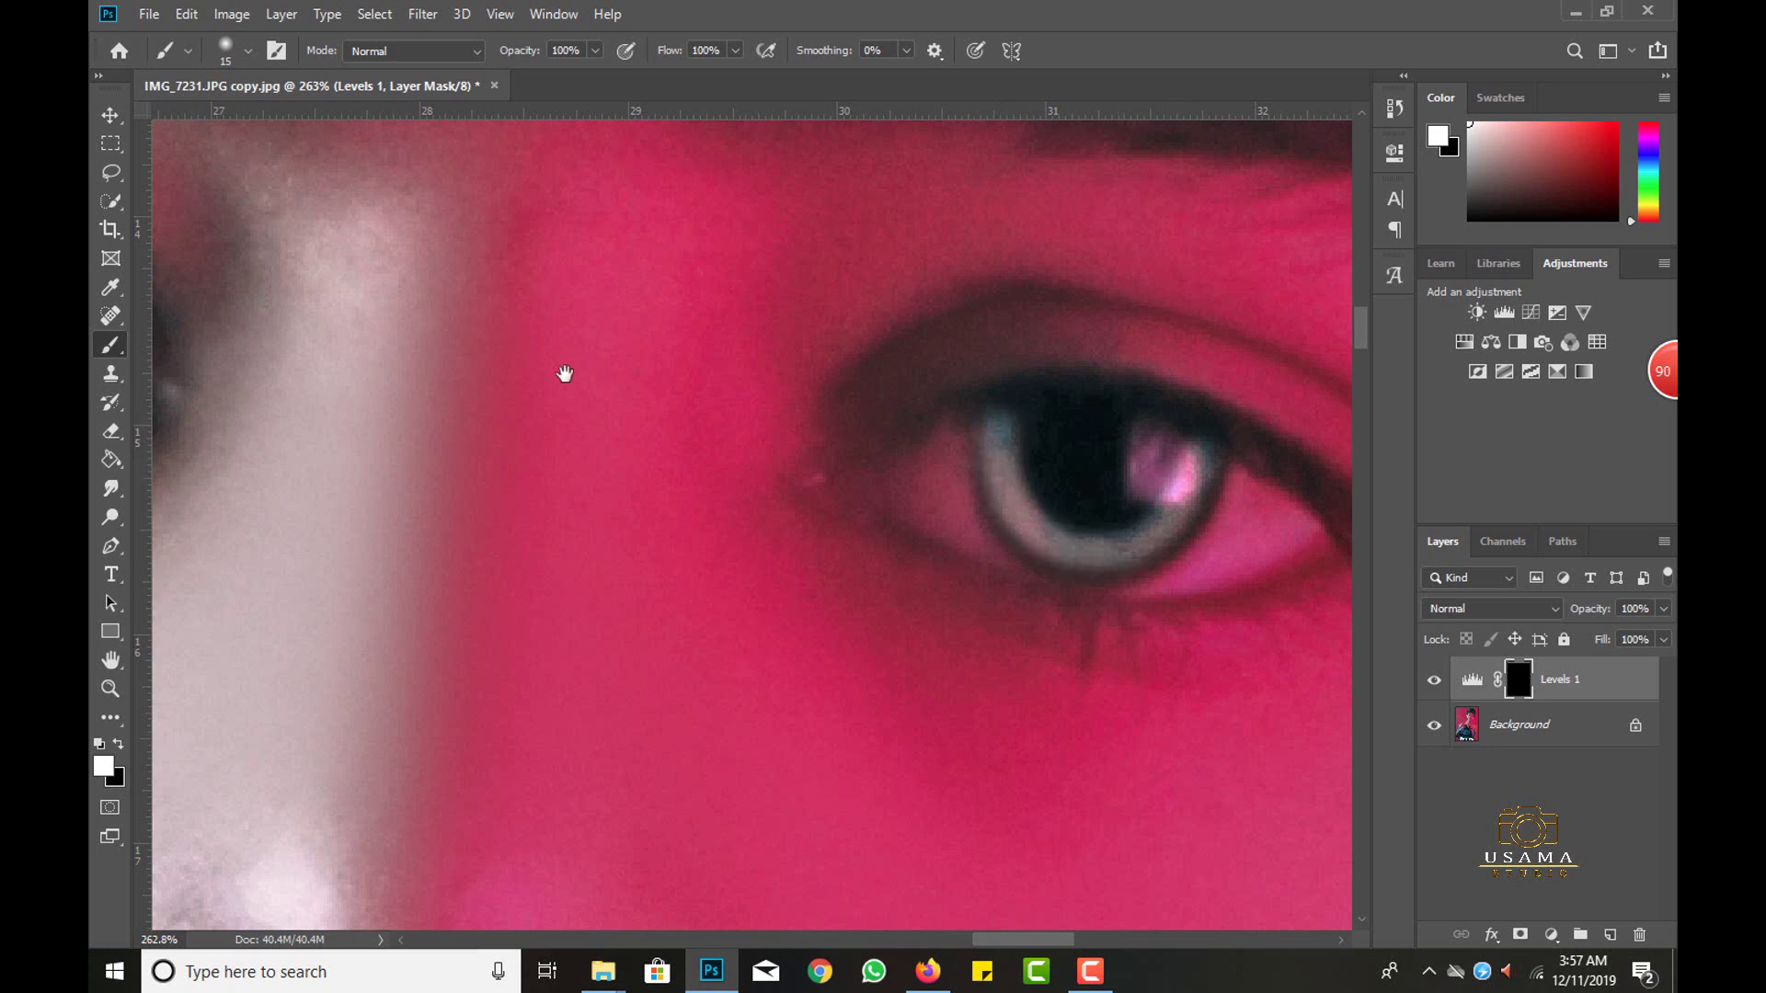
{"action": "left_click_drag", "start_coordinate": [564, 374], "coordinate": [1084, 355]}
{"action": "mouse_move", "coordinate": [461, 291]}
{"action": "left_mouse_down"}
{"action": "mouse_move", "coordinate": [443, 350]}
{"action": "mouse_move", "coordinate": [394, 375]}
{"action": "mouse_move", "coordinate": [331, 366]}
{"action": "mouse_move", "coordinate": [268, 286]}
{"action": "left_mouse_up"}
{"action": "scroll", "coordinate": [529, 391], "scroll_direction": "down", "scroll_amount": 5}
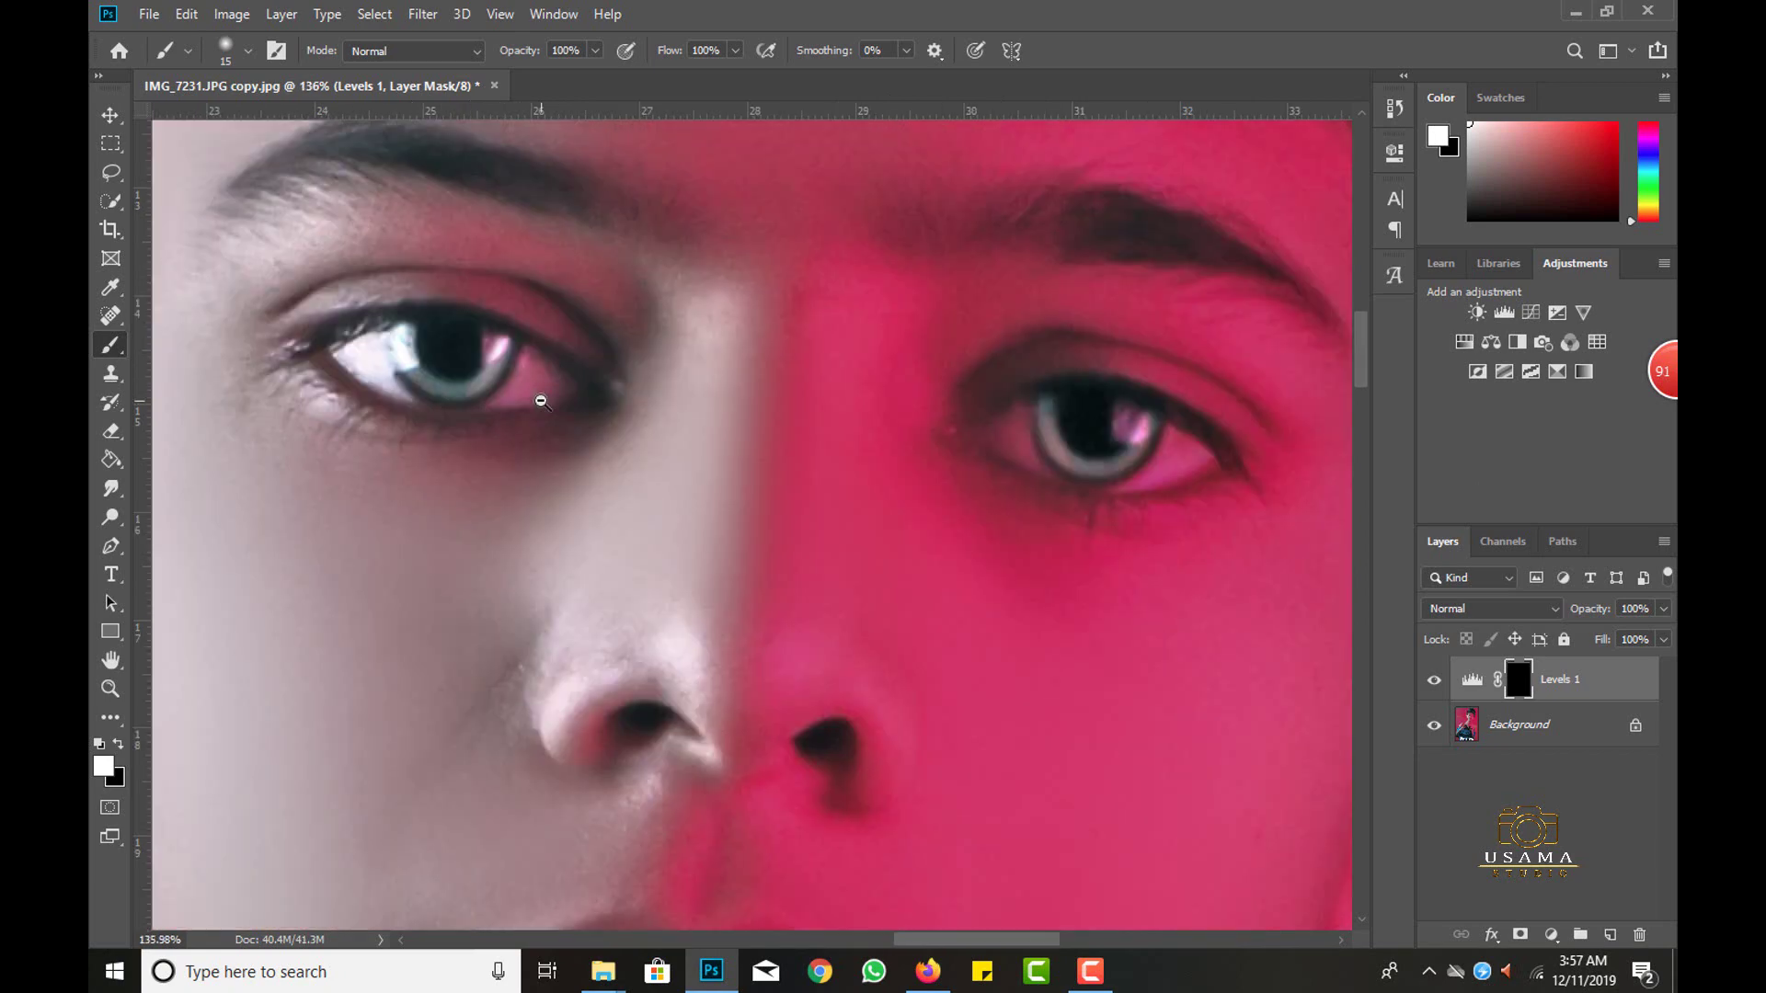
{"action": "mouse_move", "coordinate": [541, 401]}
{"action": "left_mouse_down"}
{"action": "mouse_move", "coordinate": [741, 472]}
{"action": "mouse_move", "coordinate": [947, 482]}
{"action": "left_mouse_up"}
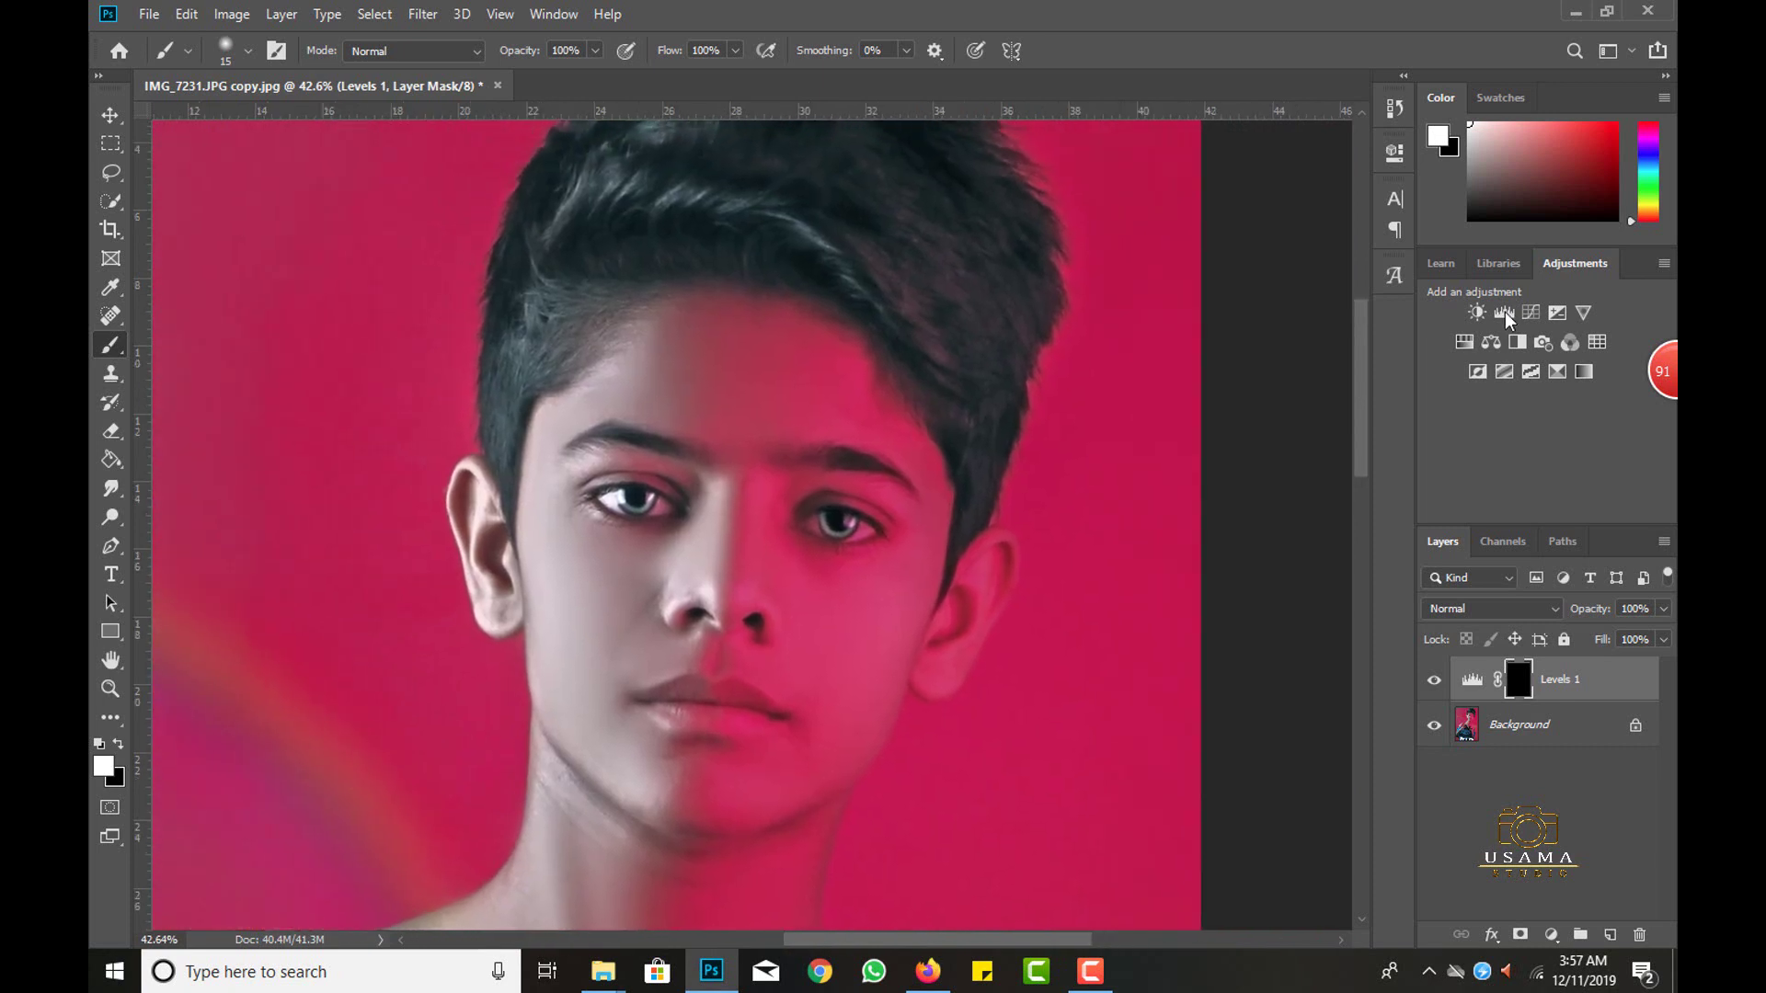
Add a Hue/Saturation layer clipped to Levels 1 with Hue +28 and Saturation -12.
{"action": "left_click", "coordinate": [1468, 344]}
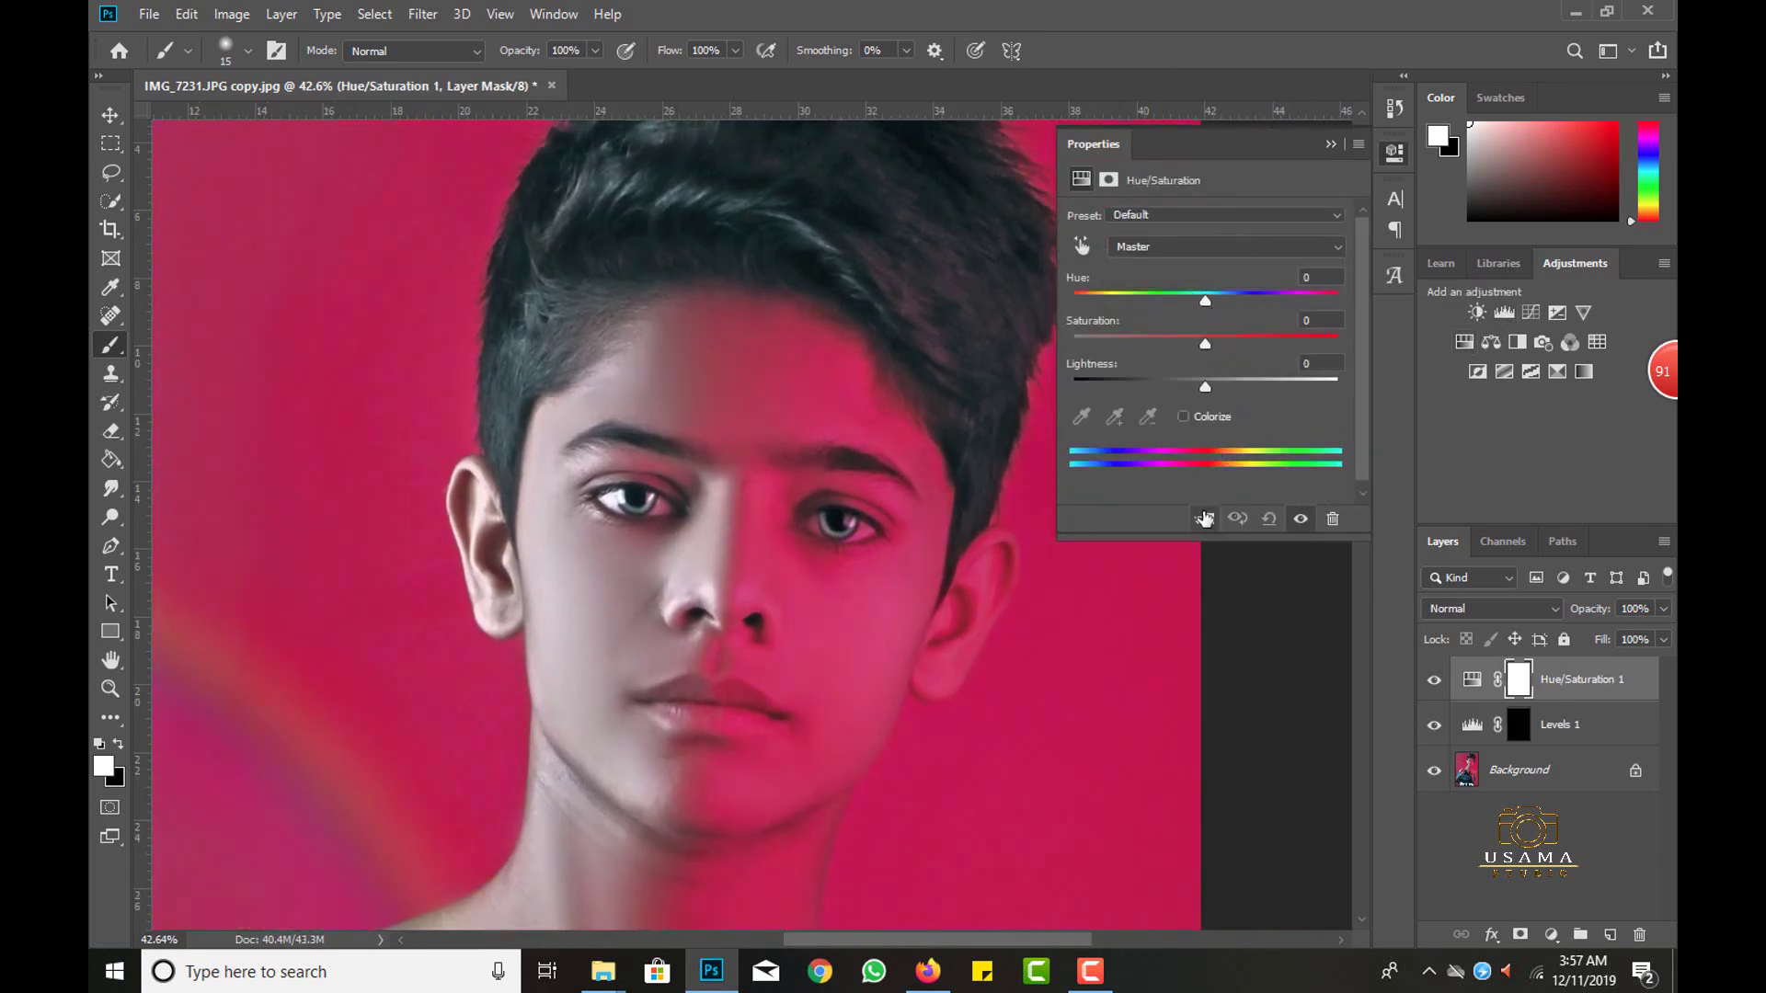
{"action": "left_click", "coordinate": [1203, 519]}
{"action": "mouse_move", "coordinate": [1206, 301]}
{"action": "left_mouse_down"}
{"action": "mouse_move", "coordinate": [1116, 295]}
{"action": "mouse_move", "coordinate": [1316, 290]}
{"action": "mouse_move", "coordinate": [947, 276]}
{"action": "mouse_move", "coordinate": [1269, 290]}
{"action": "mouse_move", "coordinate": [1189, 278]}
{"action": "mouse_move", "coordinate": [1243, 285]}
{"action": "left_mouse_up"}
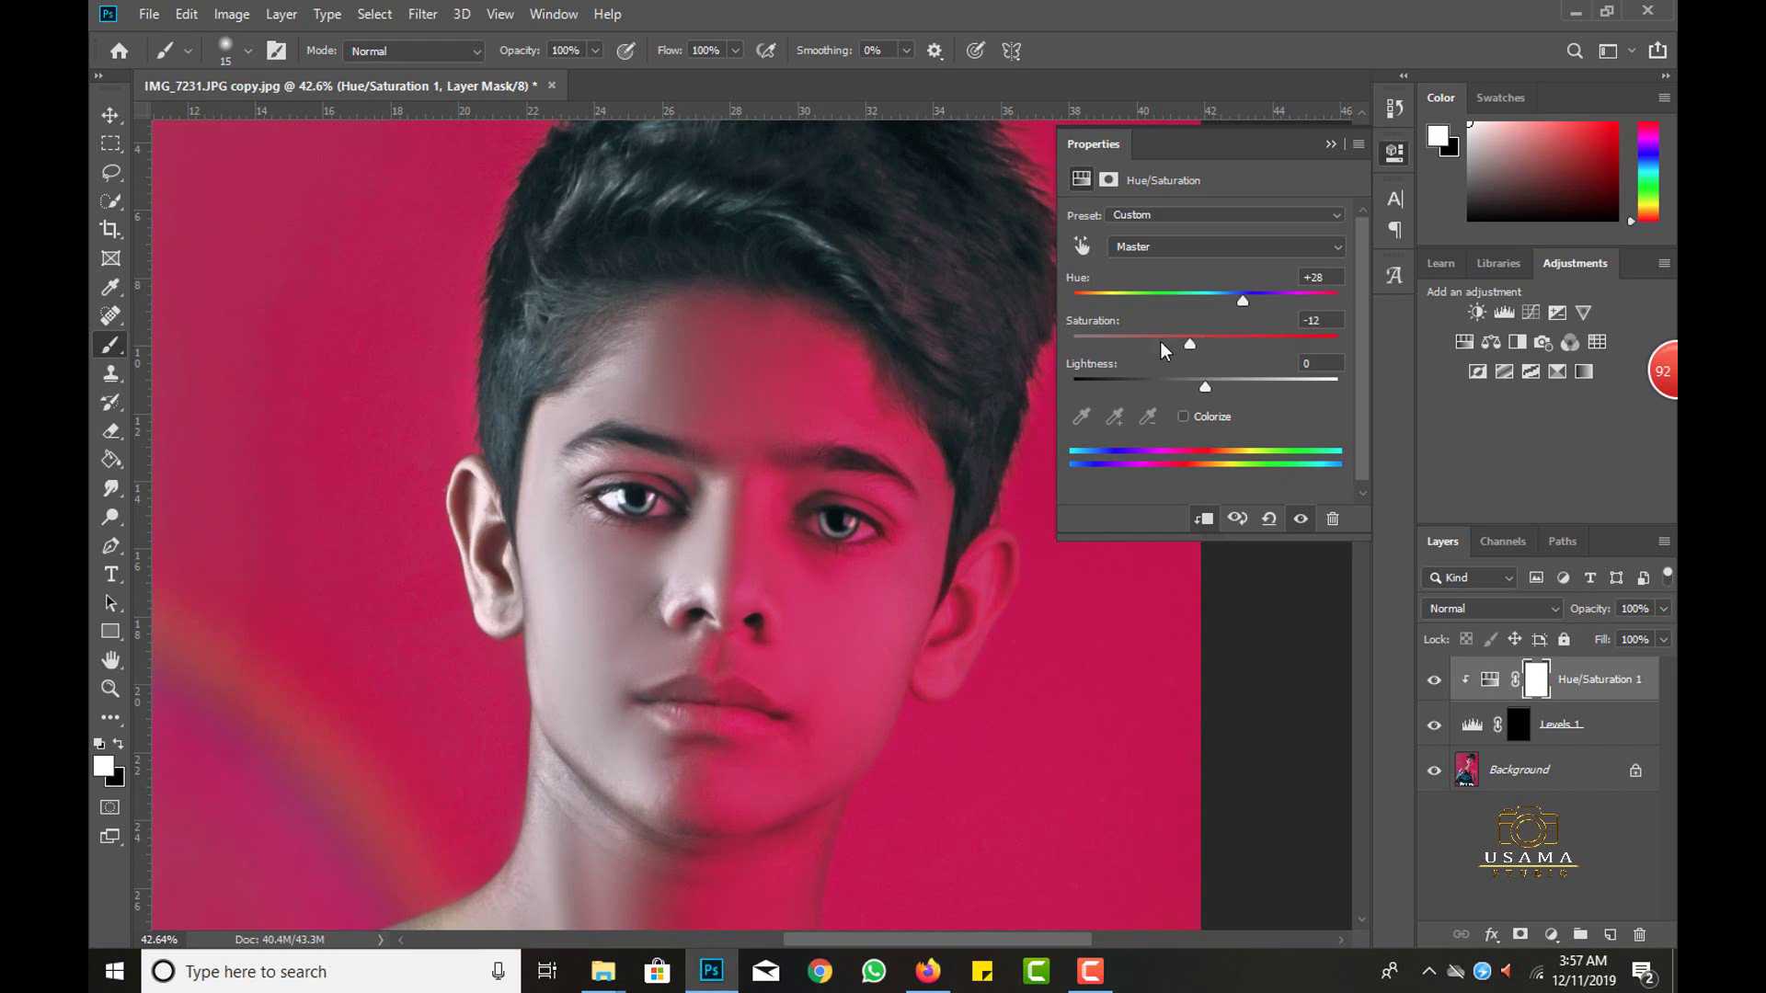
{"action": "left_click_drag", "start_coordinate": [1163, 349], "coordinate": [1123, 345]}
{"action": "left_click", "coordinate": [1330, 145]}
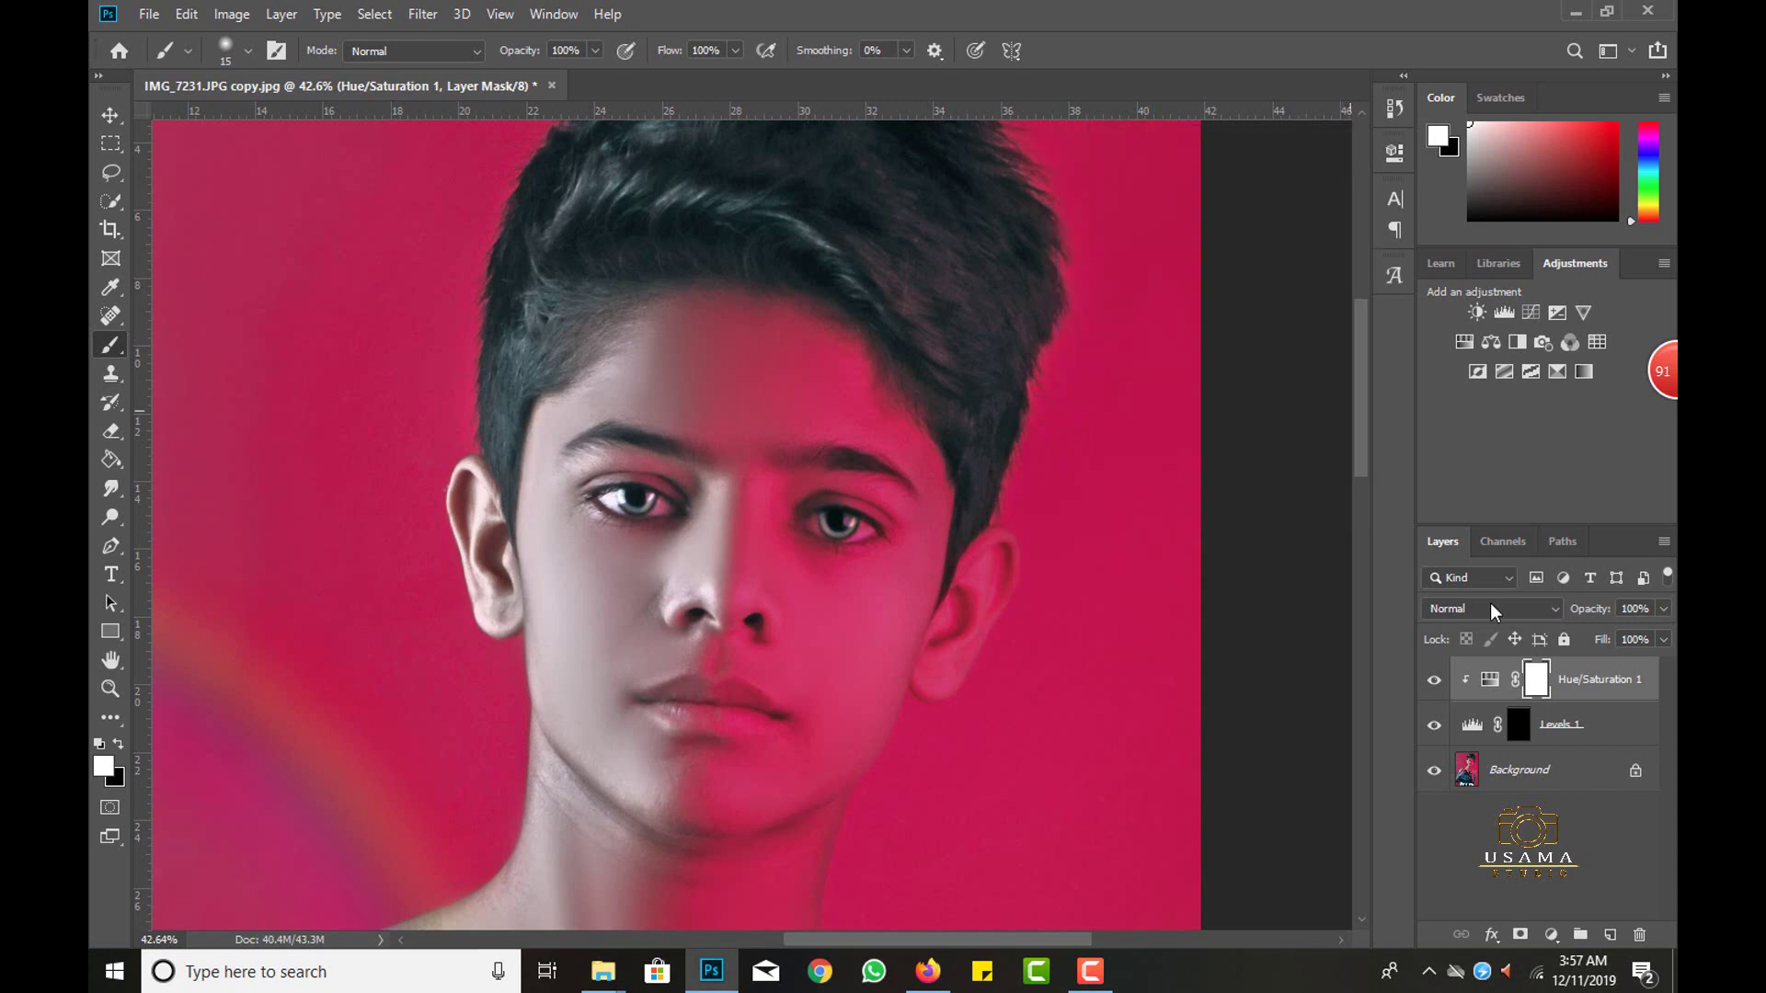
Lower the Levels 1 opacity to 53% and fit the whole image on screen.
{"action": "left_click", "coordinate": [1614, 729]}
{"action": "left_click_drag", "start_coordinate": [1589, 609], "coordinate": [1536, 610]}
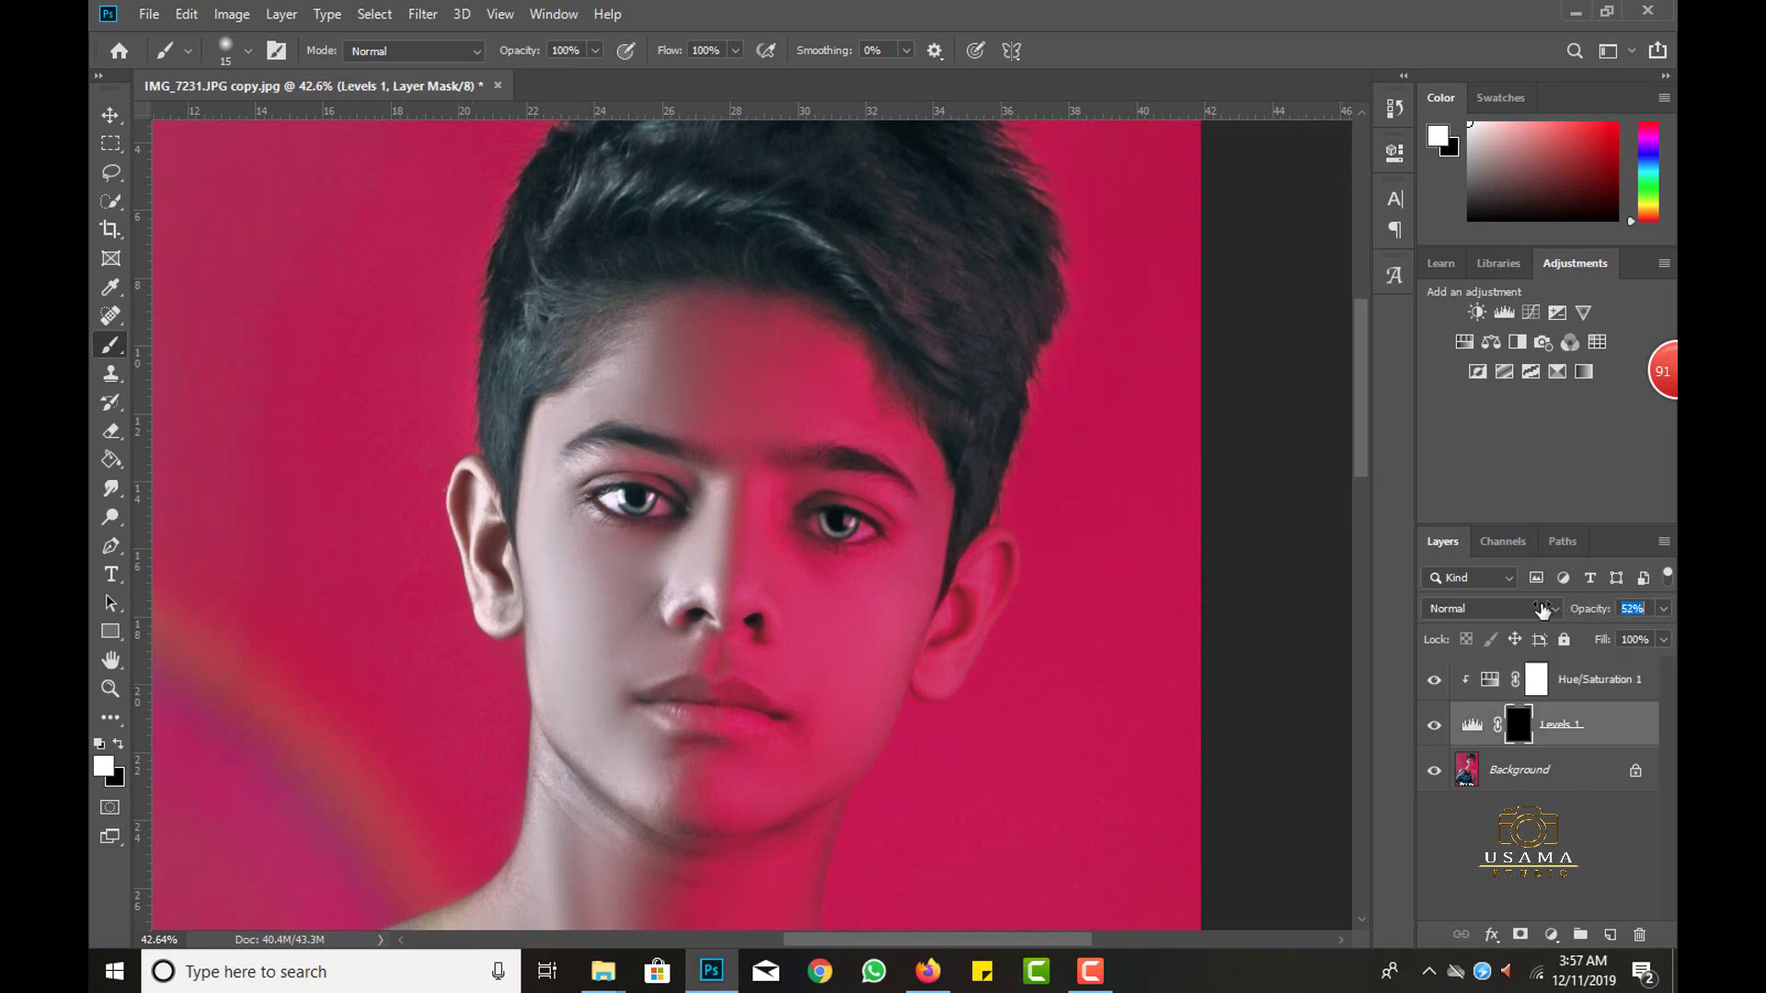
{"action": "key", "text": "Return"}
{"action": "left_click", "coordinate": [110, 660]}
{"action": "key", "text": "ctrl+0"}
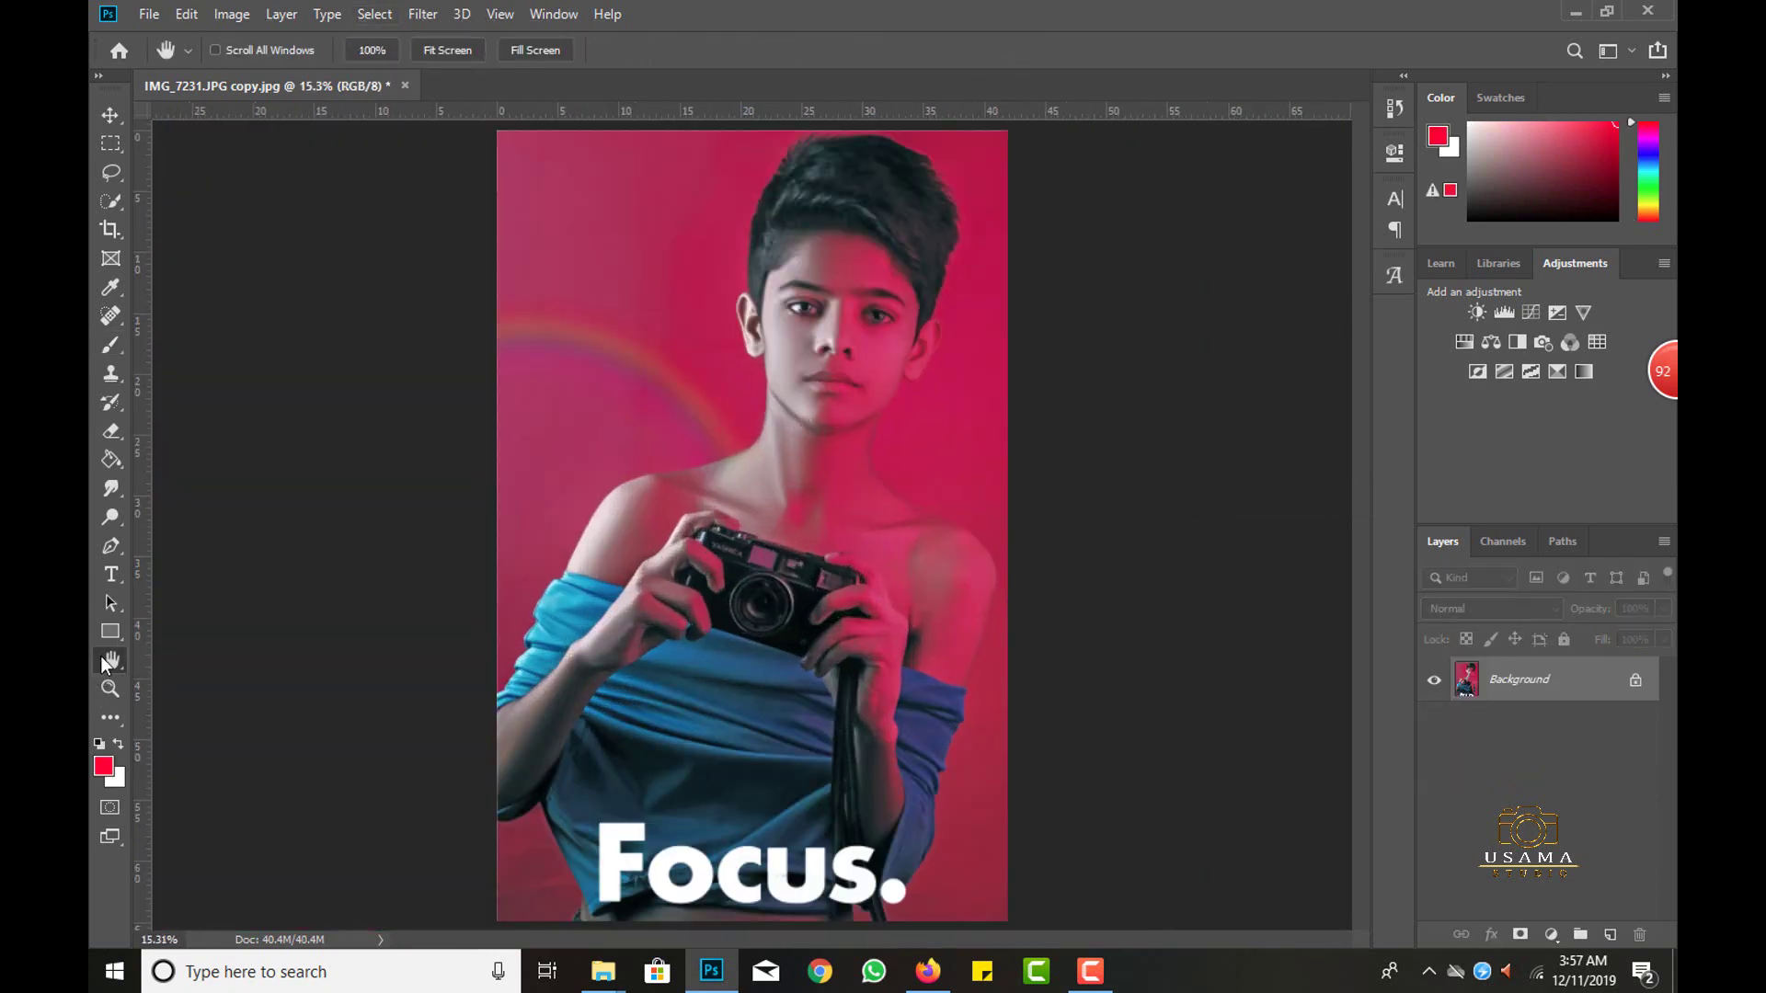
Enlarge the canvas with the Crop tool to add a white border around the portrait.
{"action": "double_click", "coordinate": [102, 659]}
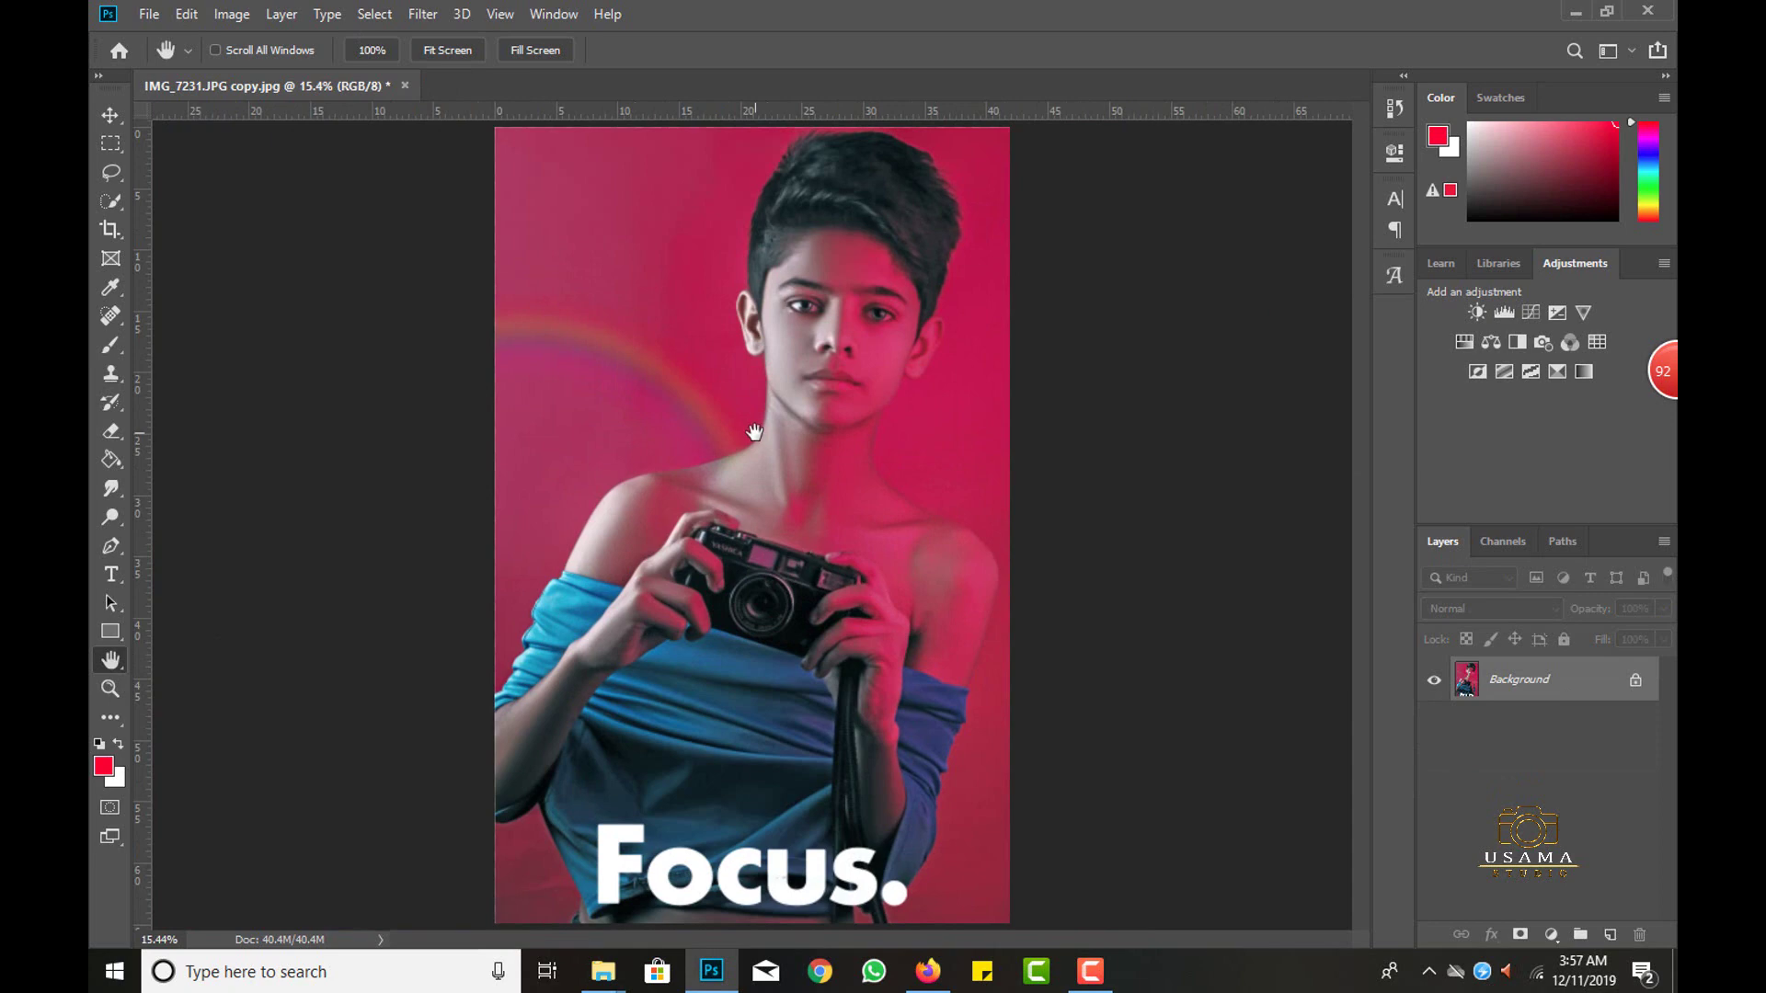
{"action": "left_click", "coordinate": [111, 229]}
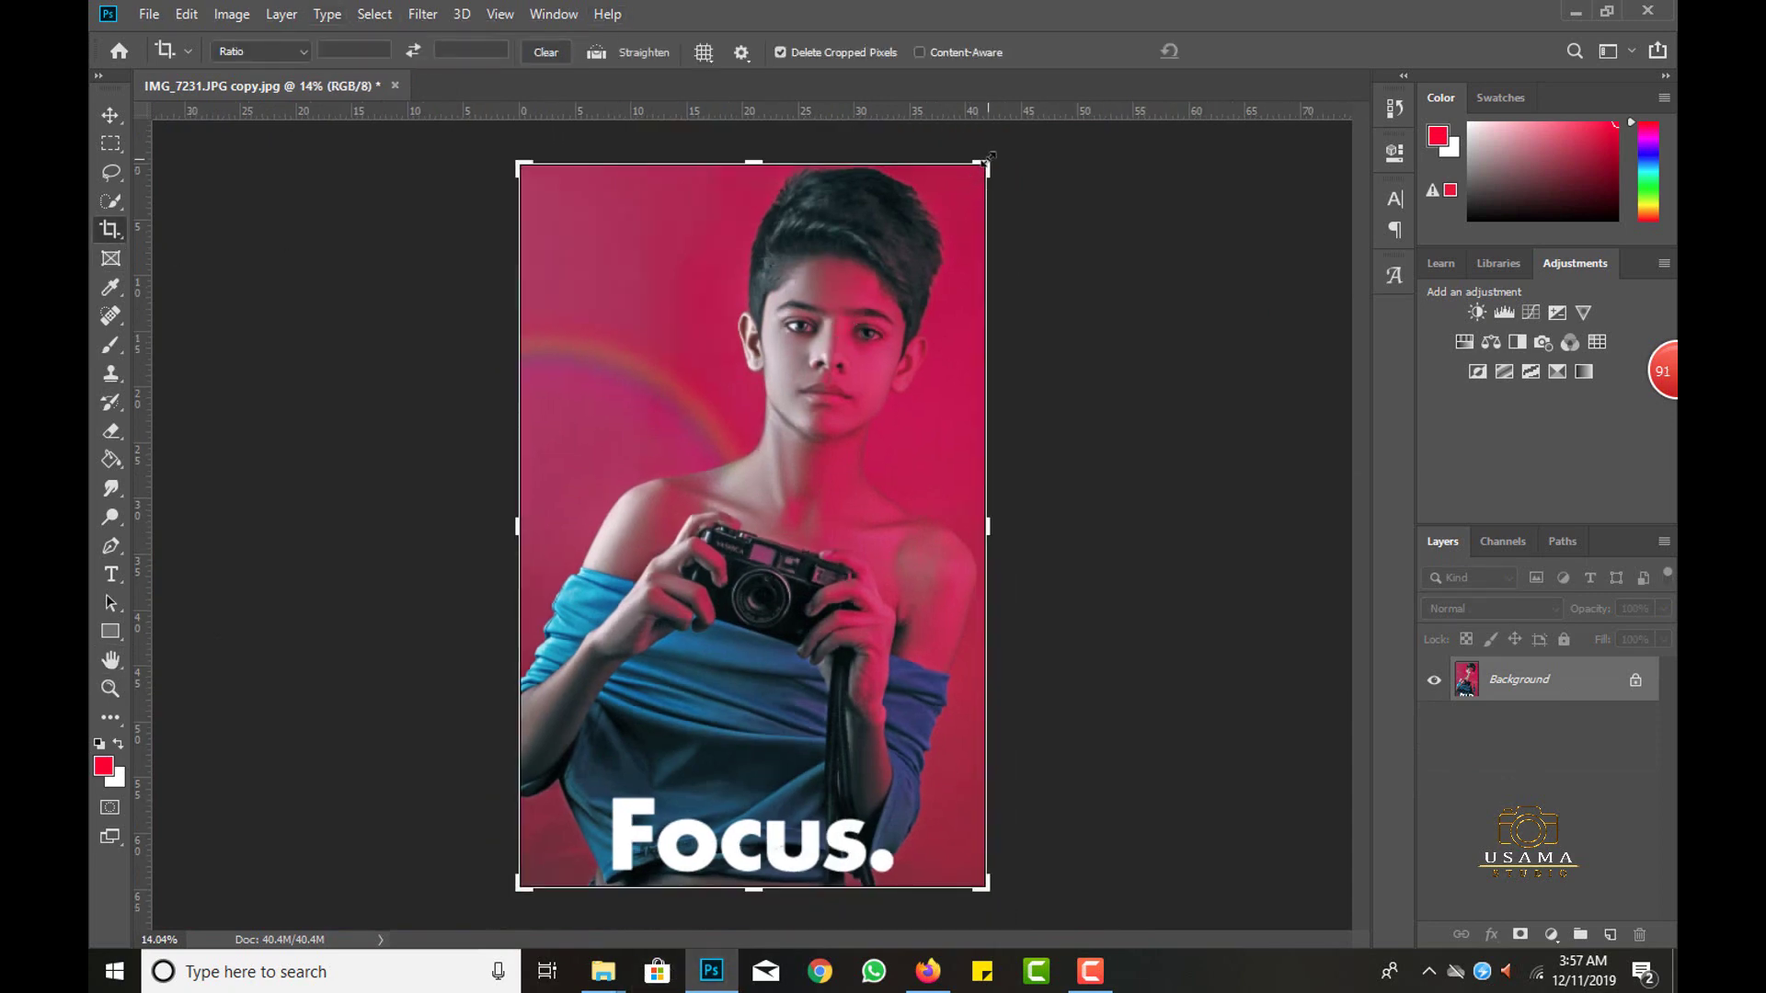
{"action": "left_click_drag", "start_coordinate": [989, 158], "coordinate": [997, 143]}
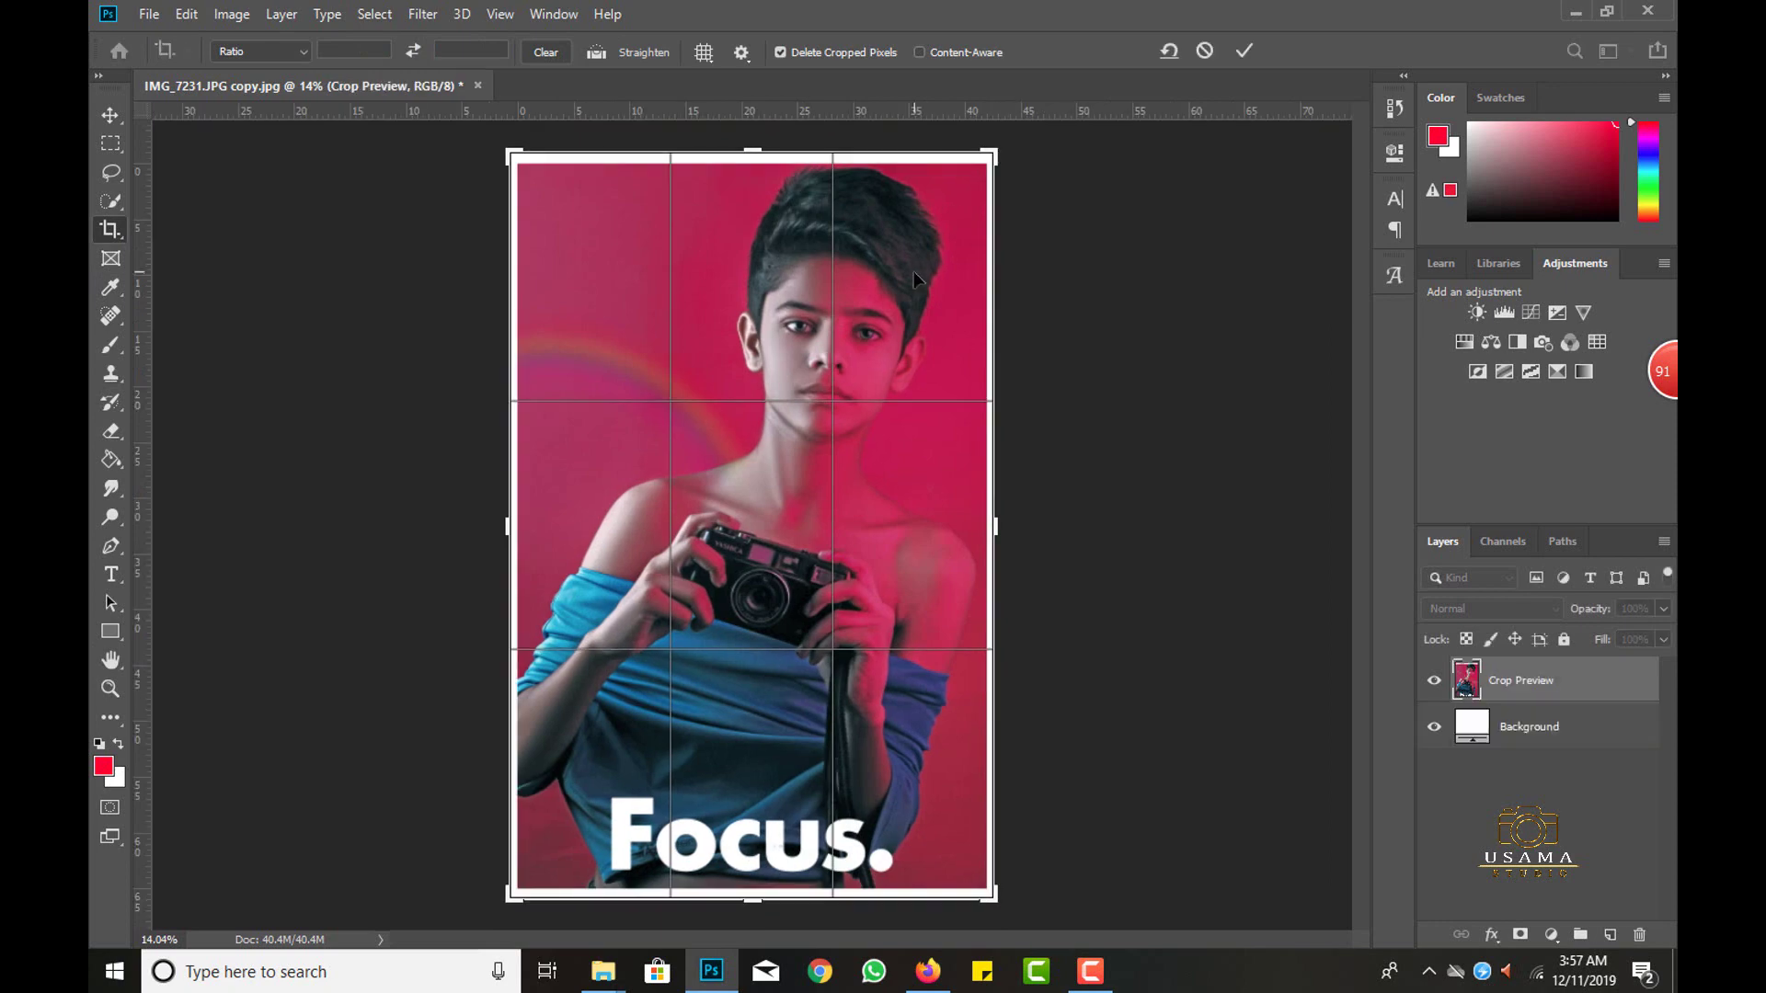
{"action": "key", "text": "Return"}
{"action": "double_click", "coordinate": [112, 660]}
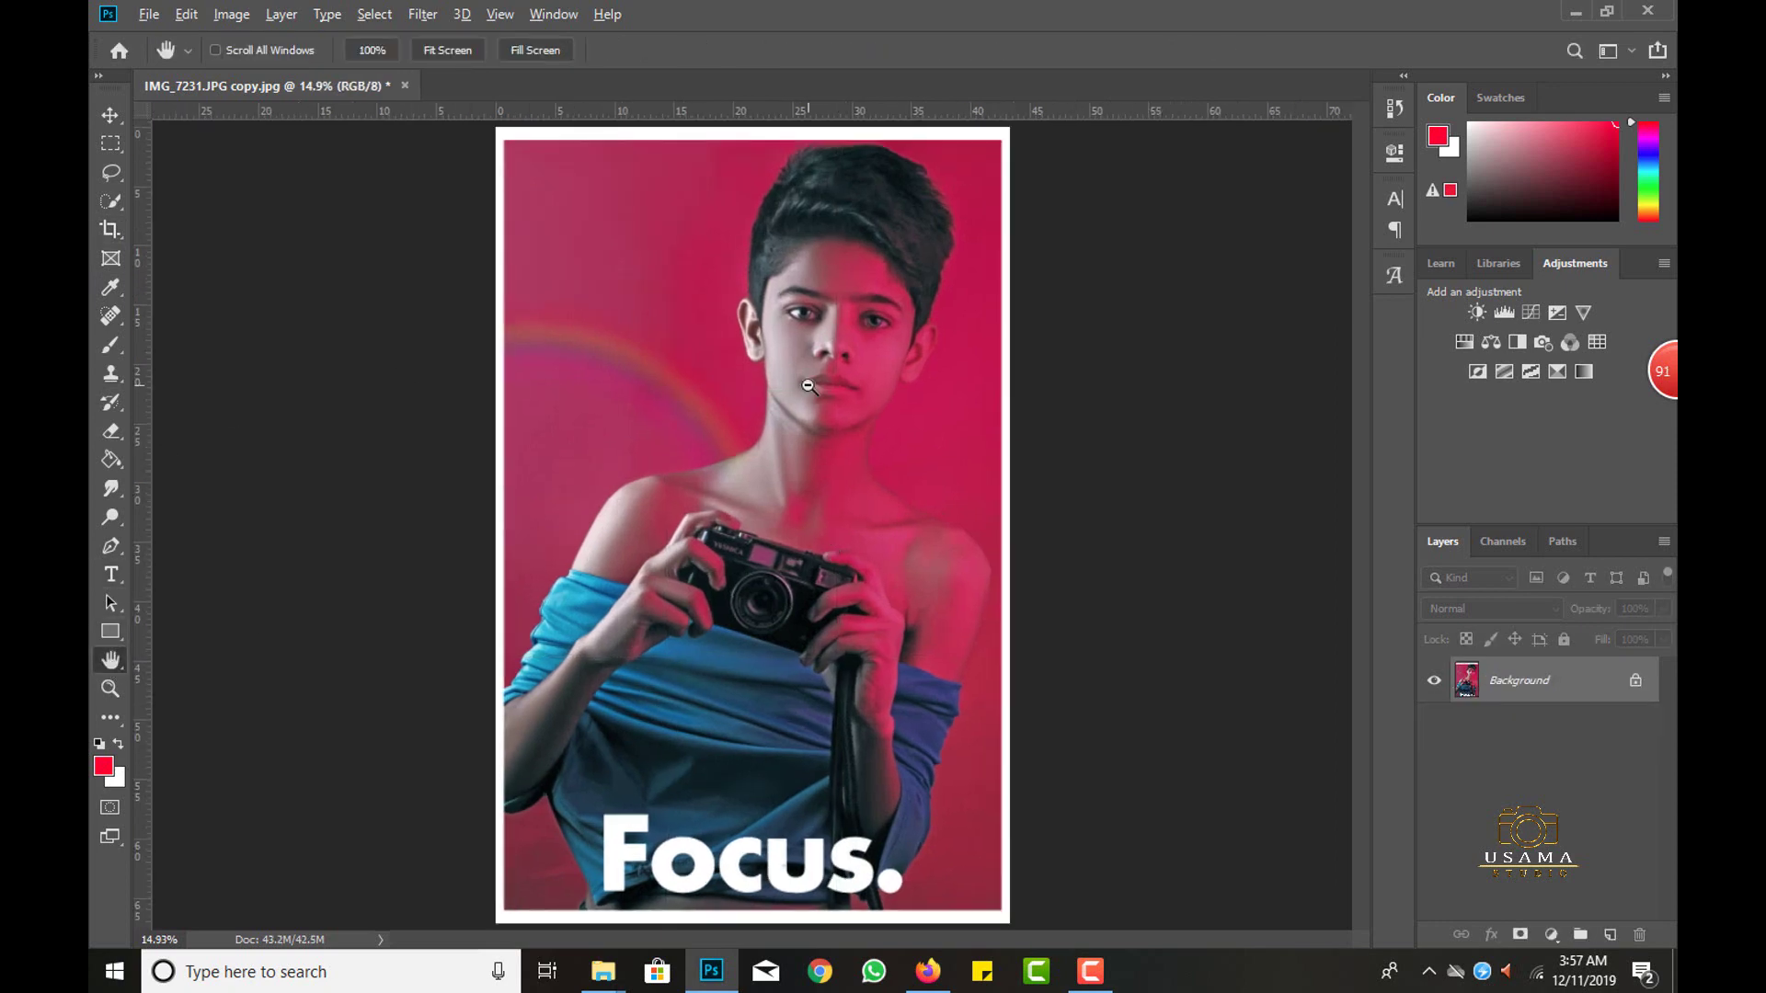
{"action": "scroll", "coordinate": [808, 386], "scroll_direction": "up", "scroll_amount": 2}
{"action": "double_click", "coordinate": [119, 660]}
{"action": "mouse_move", "coordinate": [603, 972]}
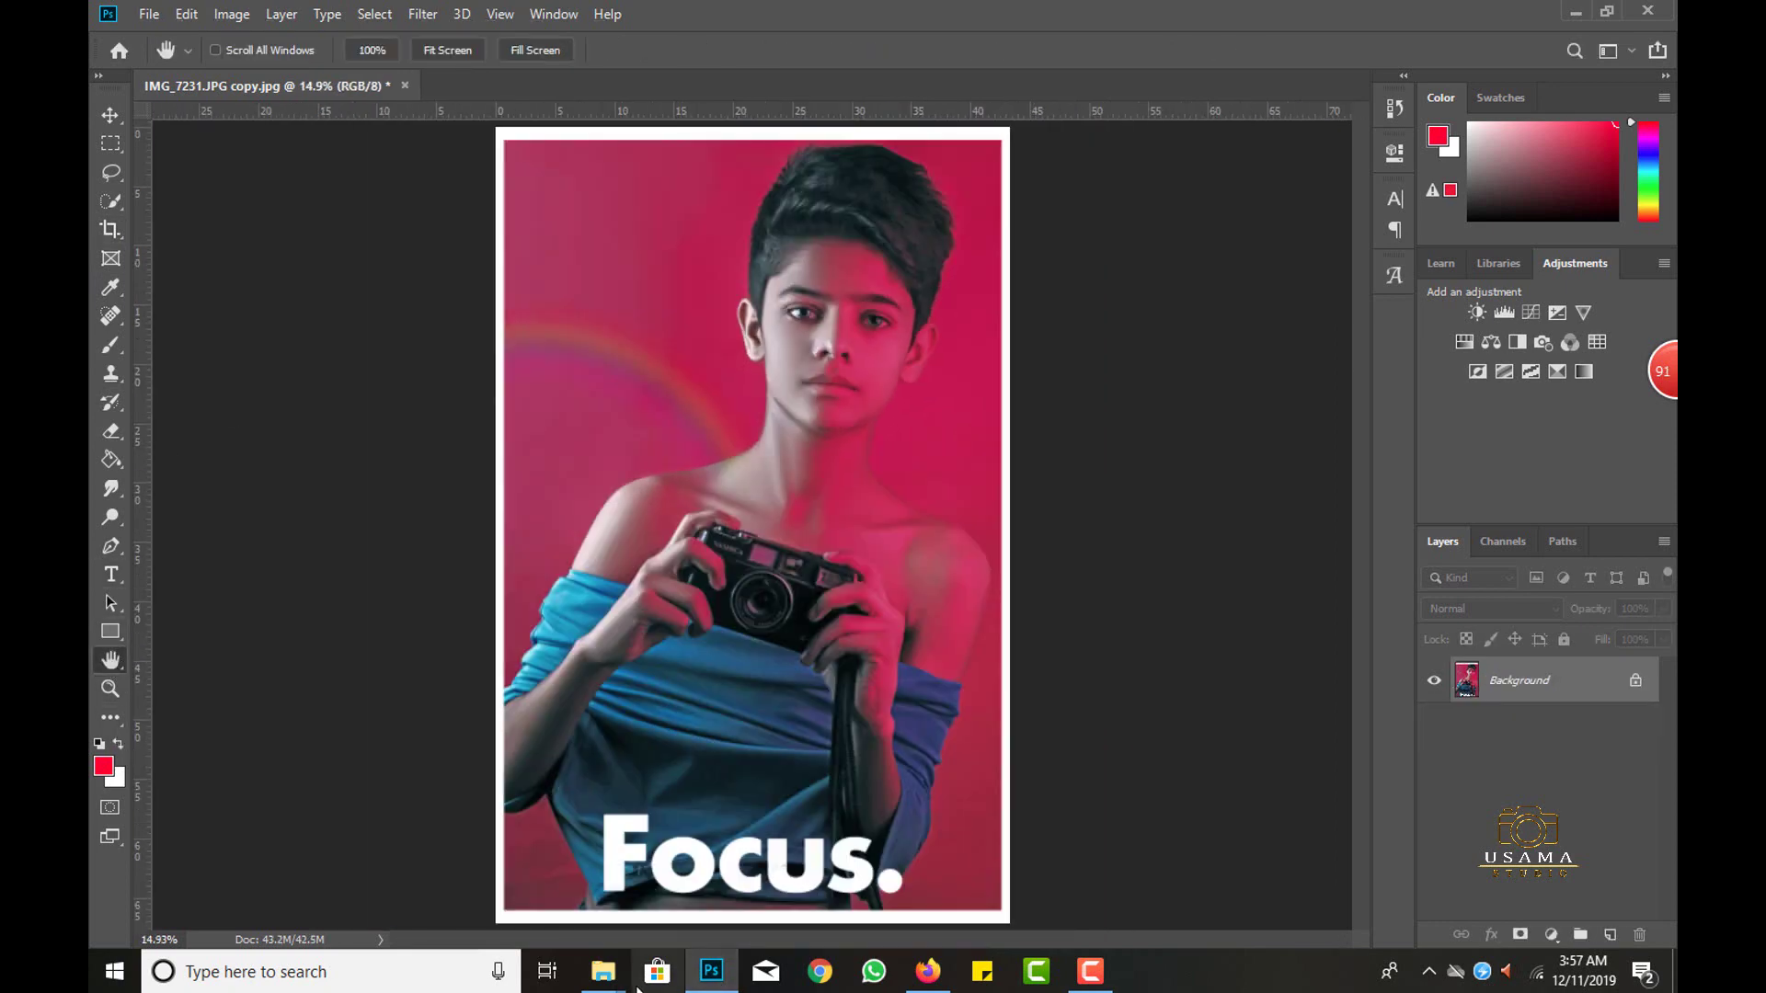
Place the studio logo from the Desktop, scaled to 44% in the top-left corner.
{"action": "left_click", "coordinate": [549, 793]}
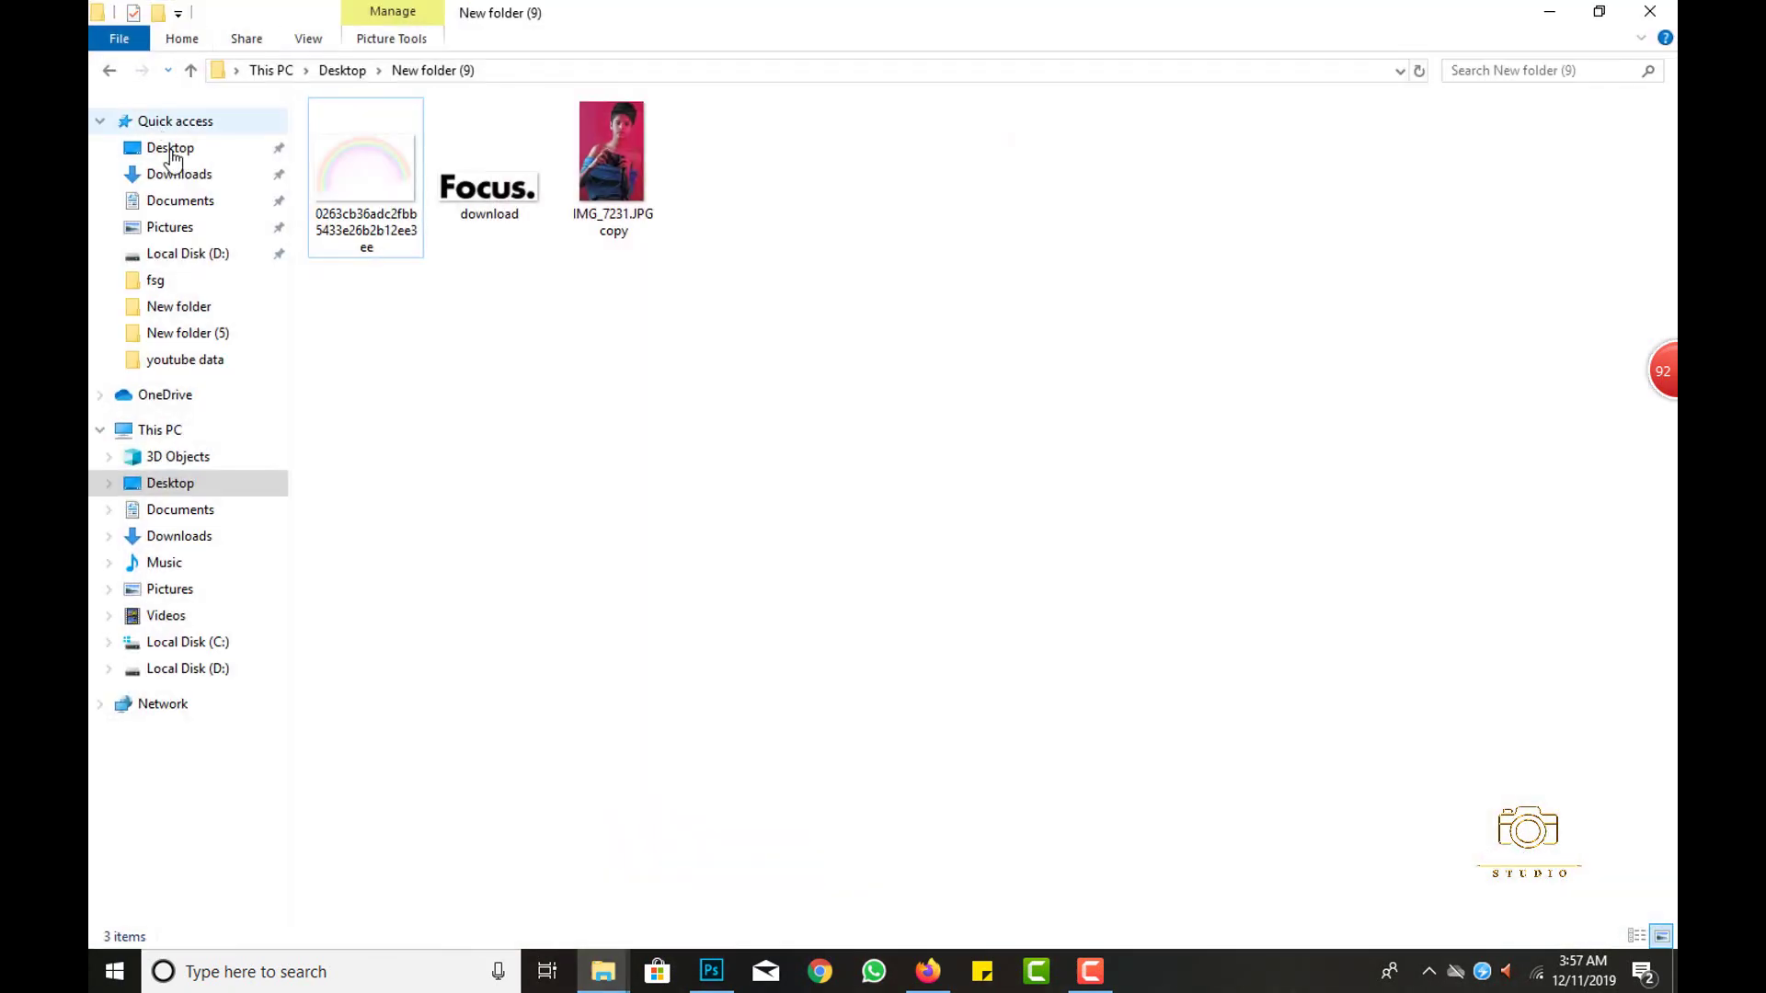
{"action": "left_click", "coordinate": [170, 147]}
{"action": "mouse_move", "coordinate": [1102, 280]}
{"action": "left_mouse_down"}
{"action": "mouse_move", "coordinate": [708, 973]}
{"action": "mouse_move", "coordinate": [690, 333]}
{"action": "left_mouse_up"}
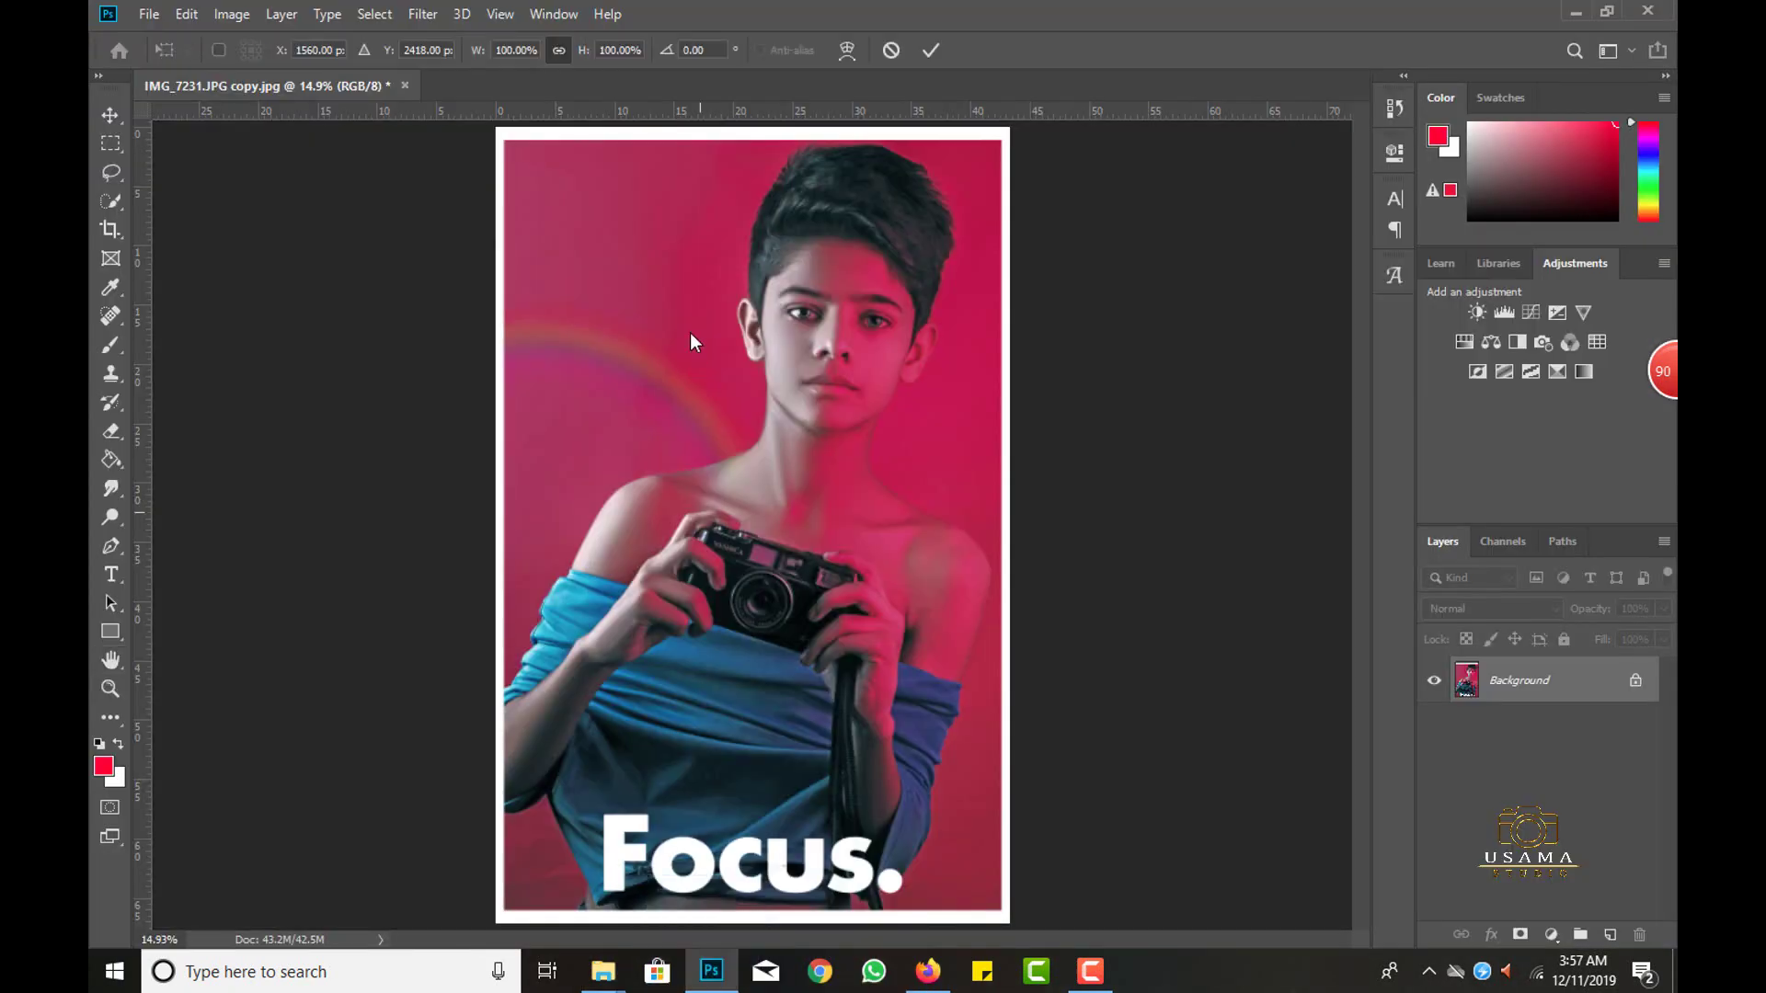
{"action": "mouse_move", "coordinate": [830, 585]}
{"action": "left_mouse_down"}
{"action": "mouse_move", "coordinate": [743, 518]}
{"action": "mouse_move", "coordinate": [538, 168]}
{"action": "left_mouse_up"}
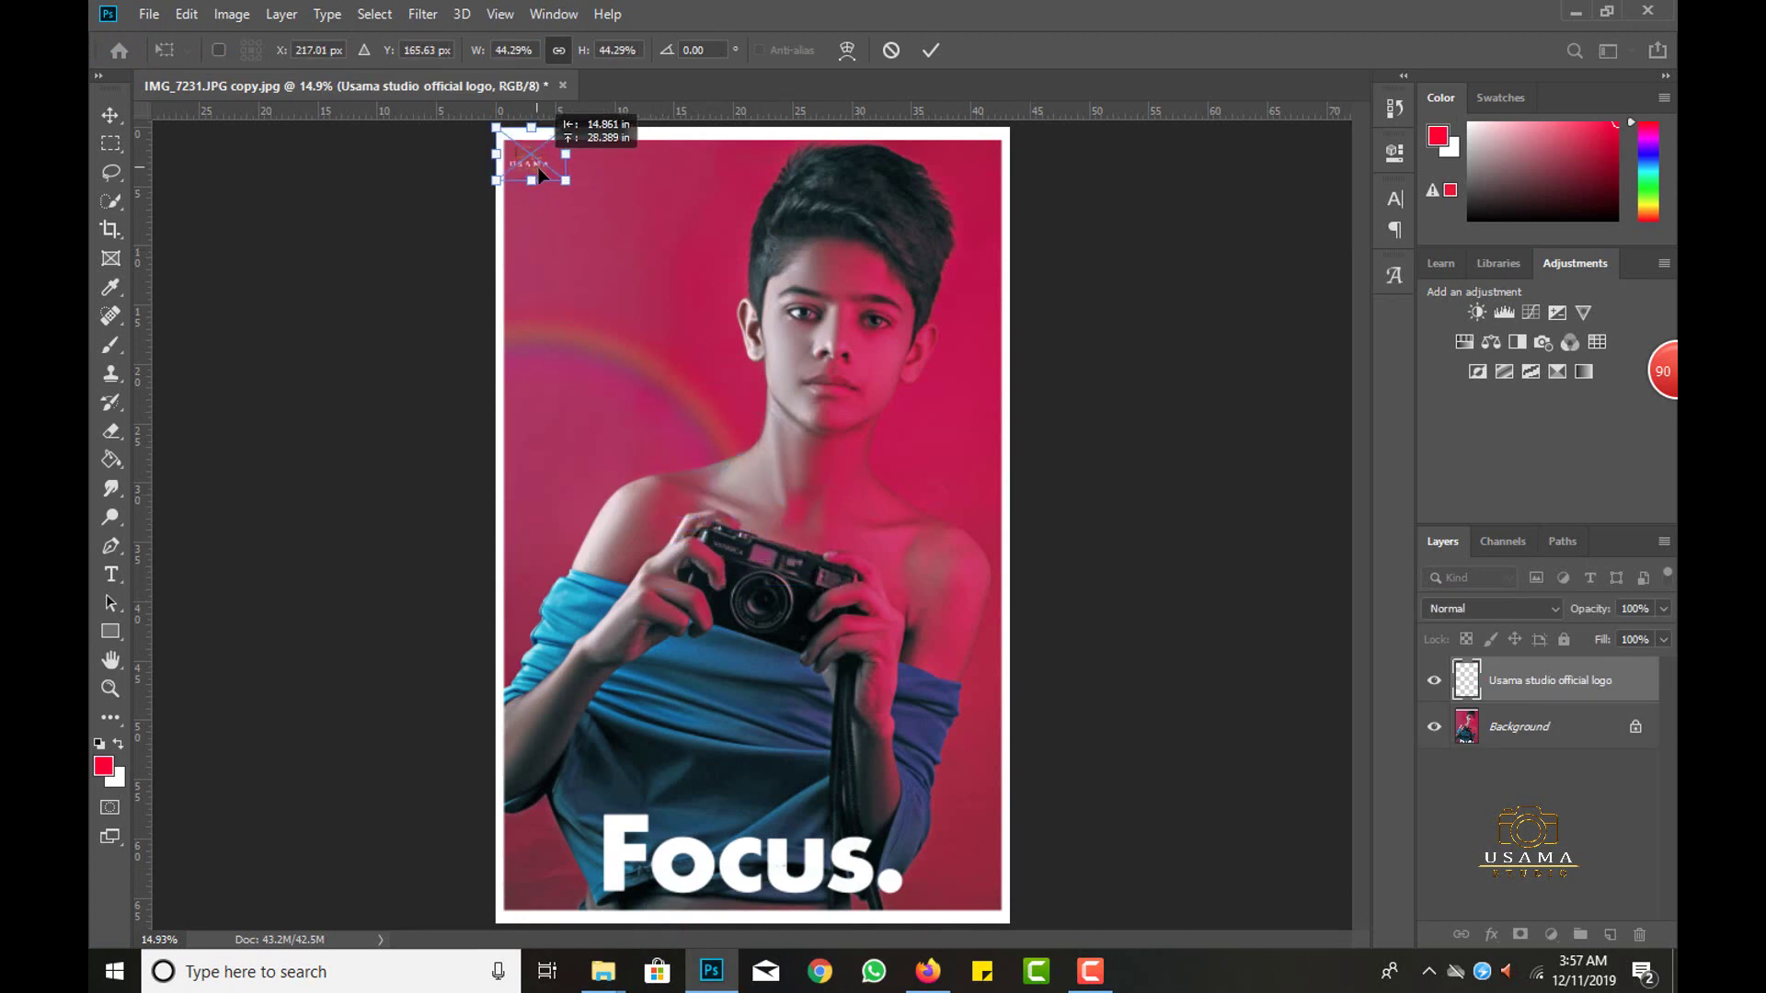
{"action": "key", "text": "Return"}
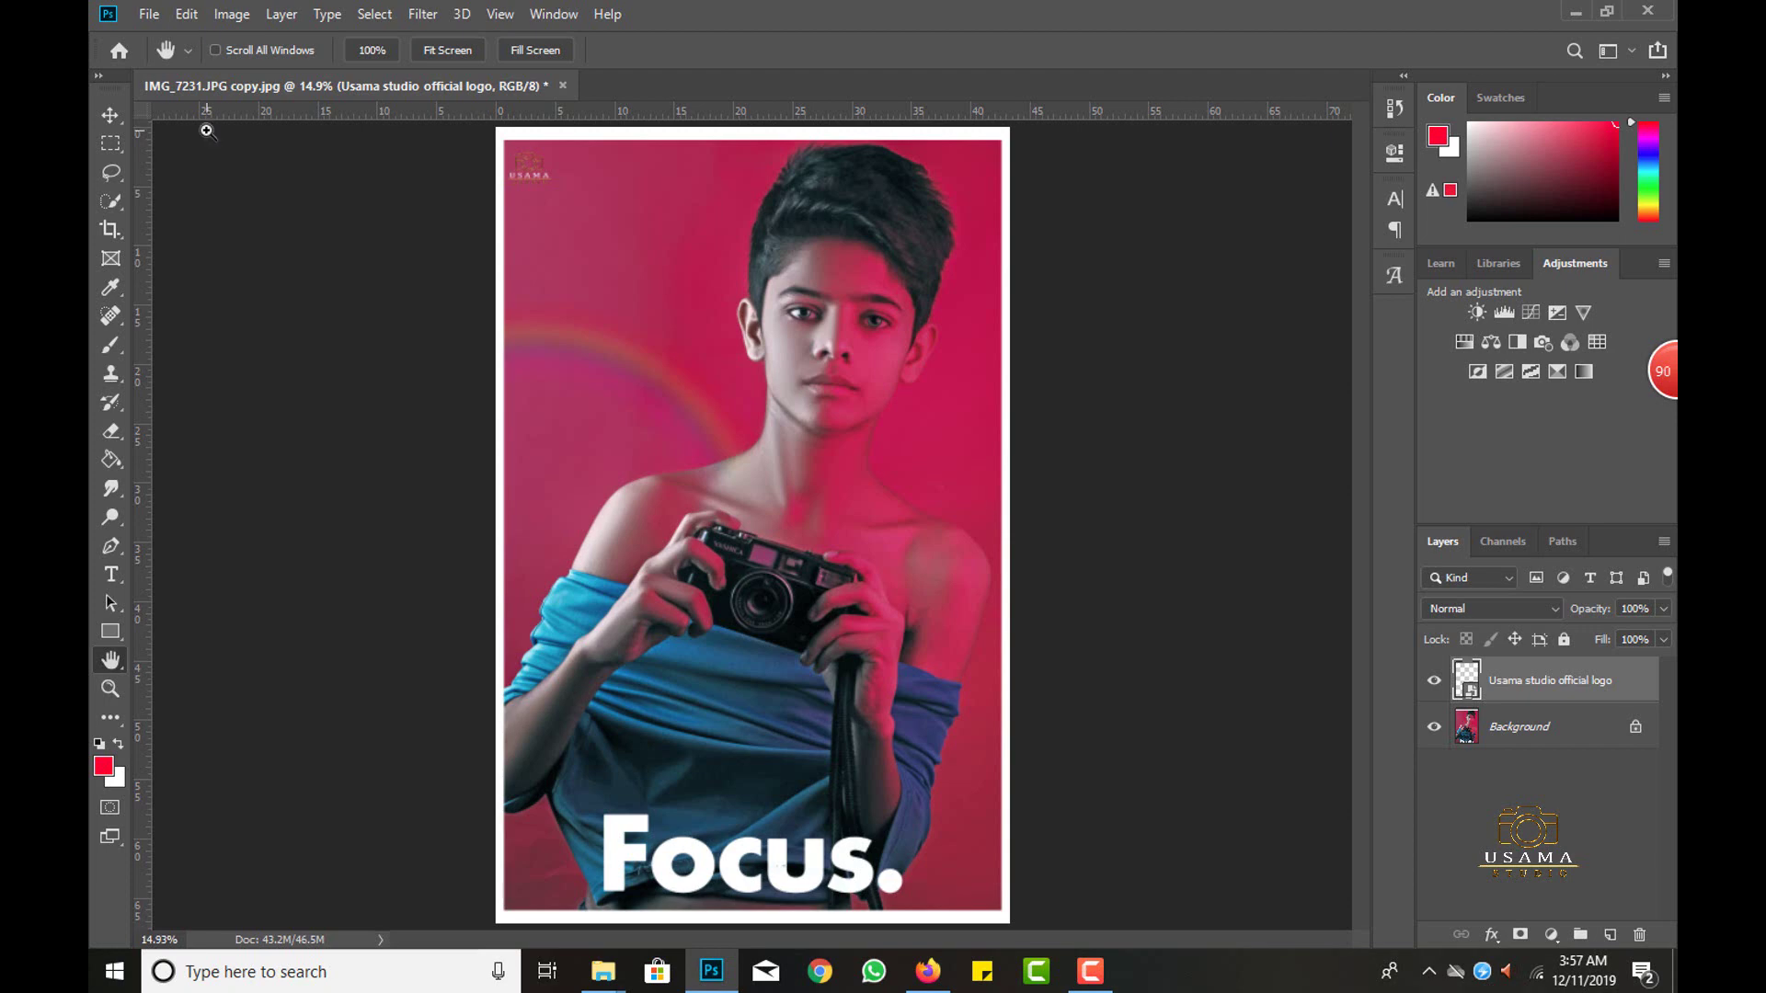
Merge the logo into the Background layer and zoom in and out to review the poster.
{"action": "key", "text": "Delete"}
{"action": "scroll", "coordinate": [871, 295], "scroll_direction": "up", "scroll_amount": 2}
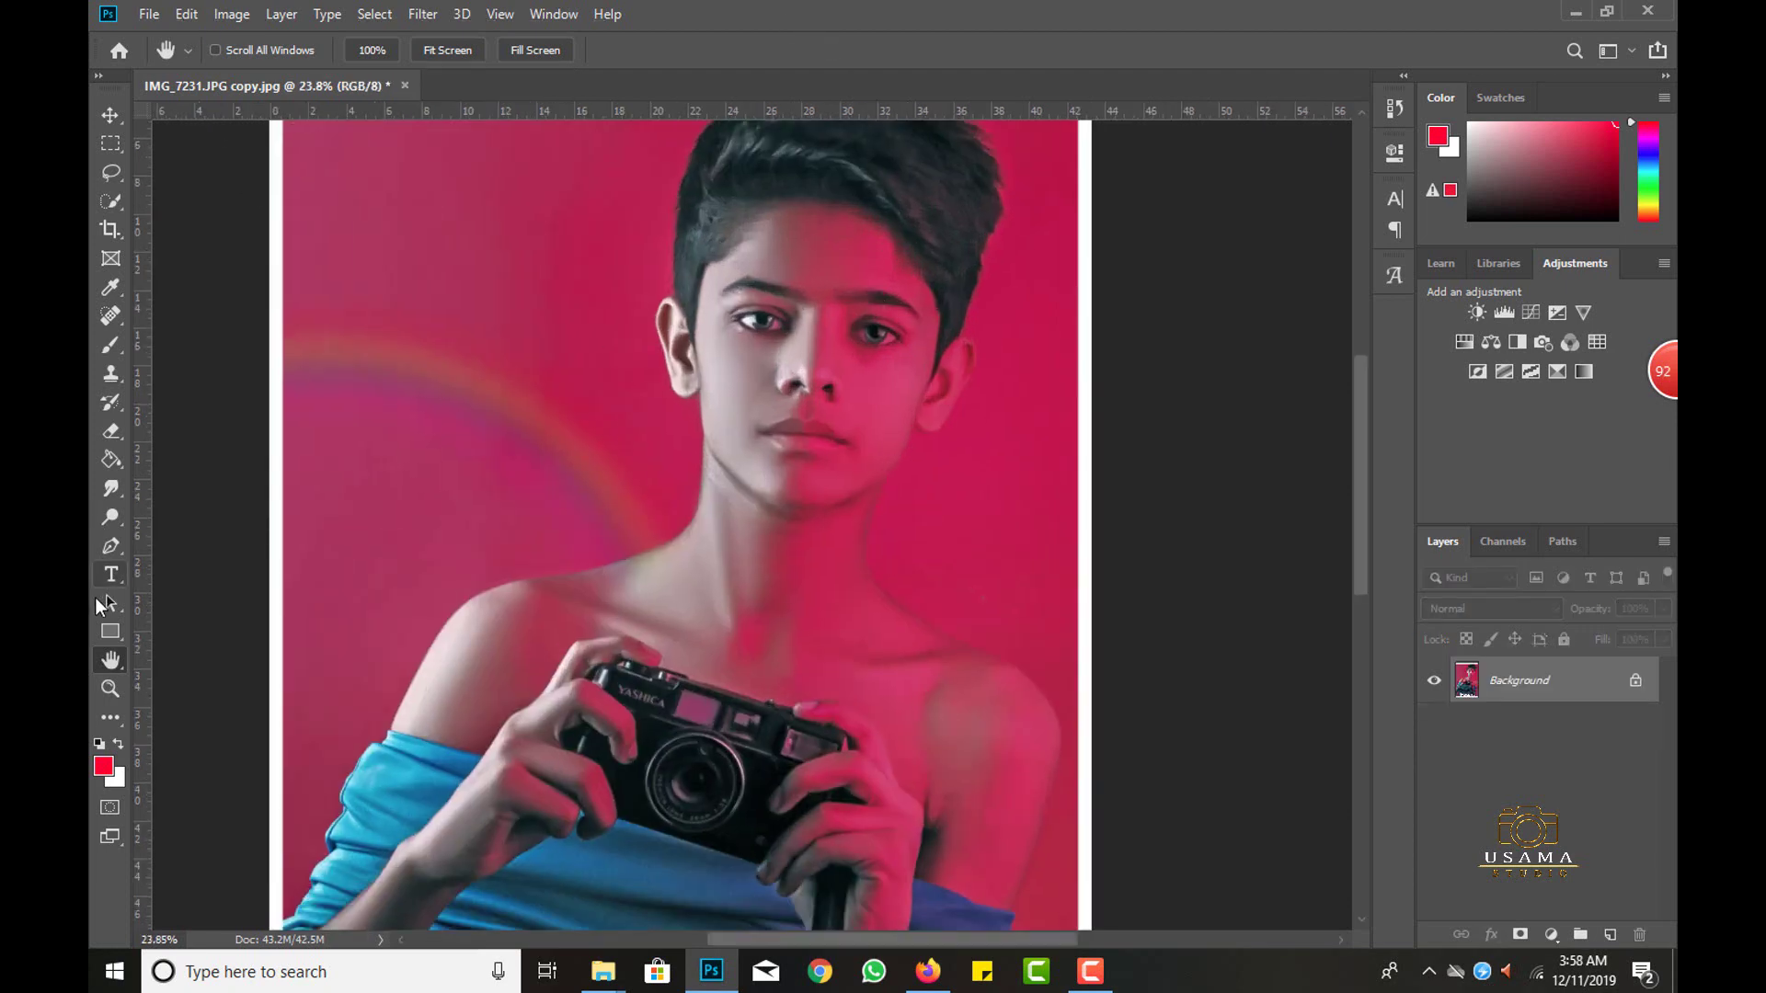
{"action": "scroll", "coordinate": [880, 339], "scroll_direction": "down", "scroll_amount": 2}
{"action": "scroll", "coordinate": [612, 424], "scroll_direction": "down", "scroll_amount": 1}
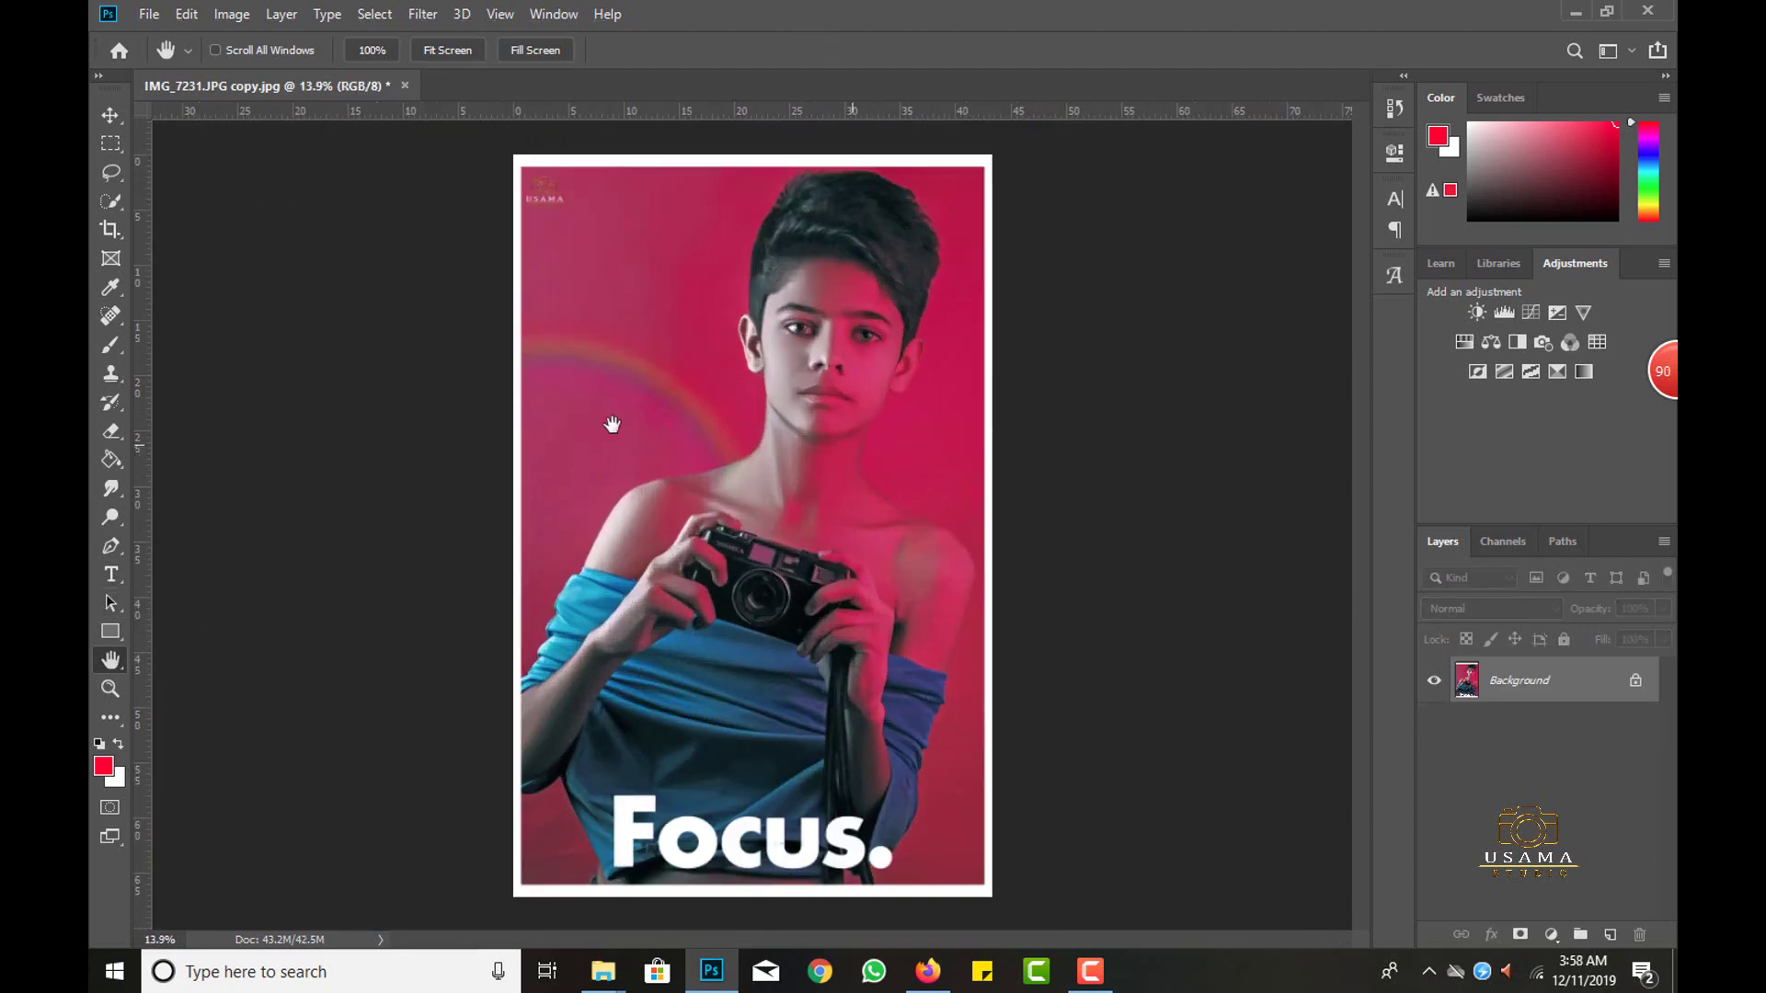
{"action": "double_click", "coordinate": [112, 658]}
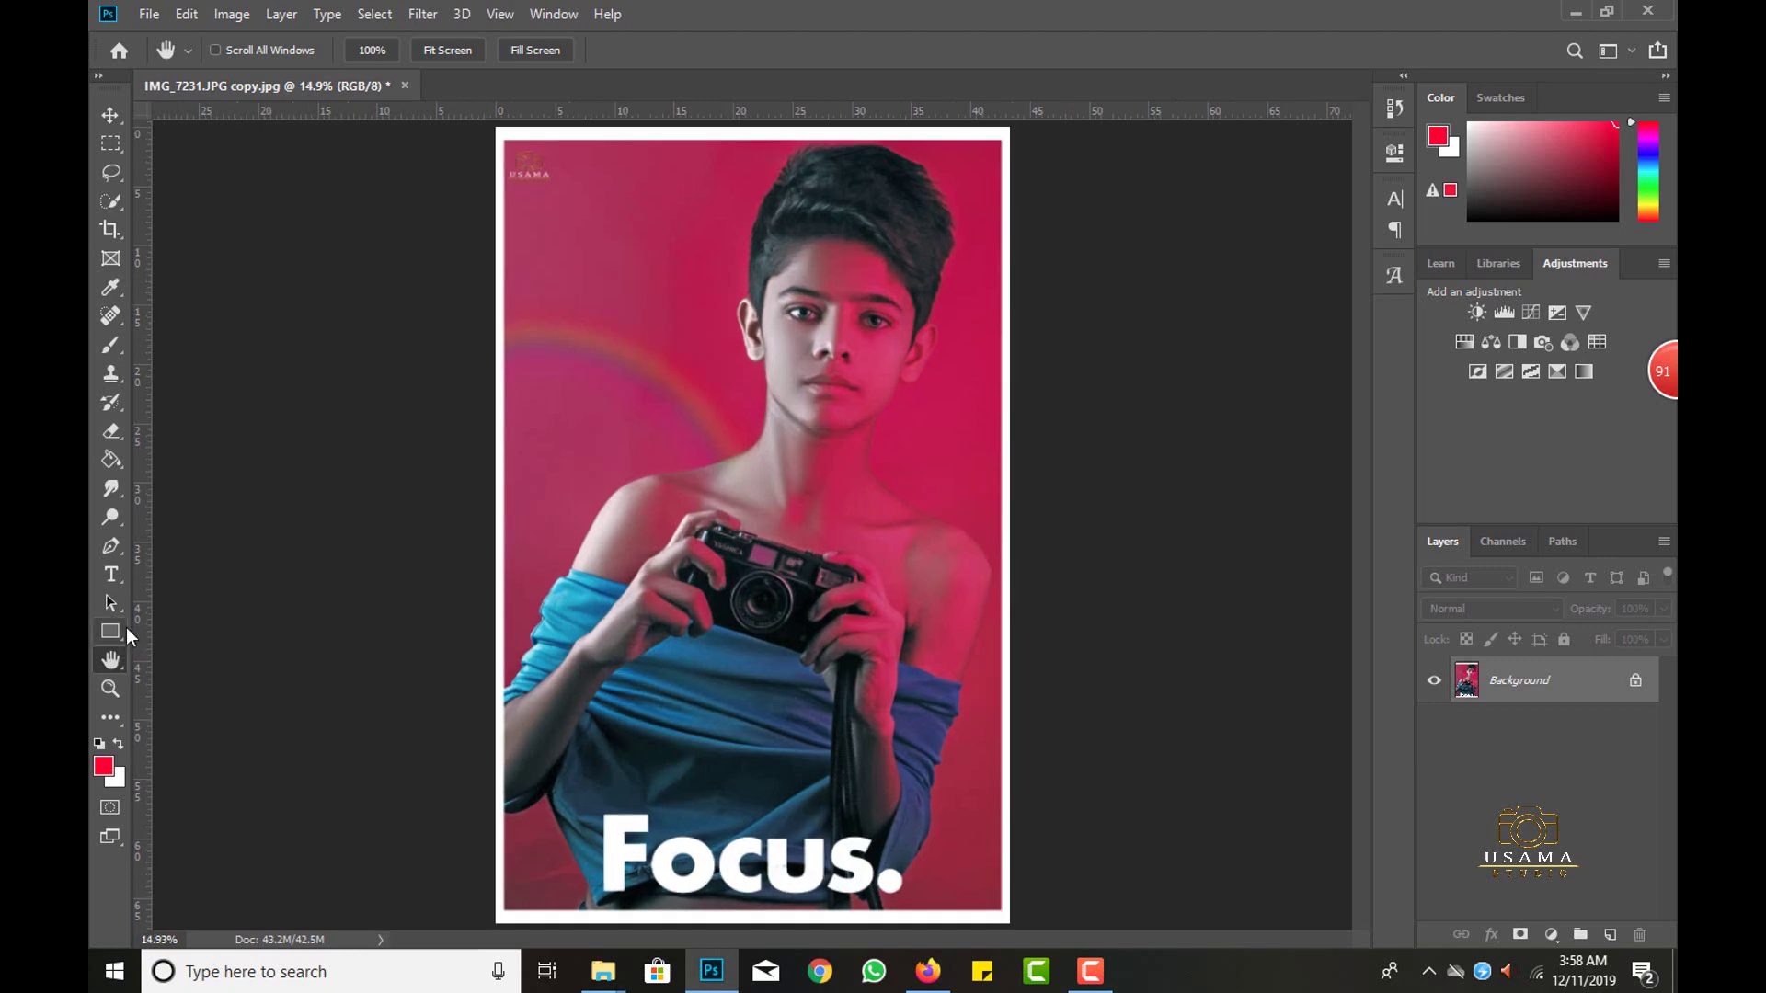
{"action": "scroll", "coordinate": [629, 739], "scroll_direction": "up", "scroll_amount": 2}
{"action": "scroll", "coordinate": [546, 750], "scroll_direction": "up", "scroll_amount": 2}
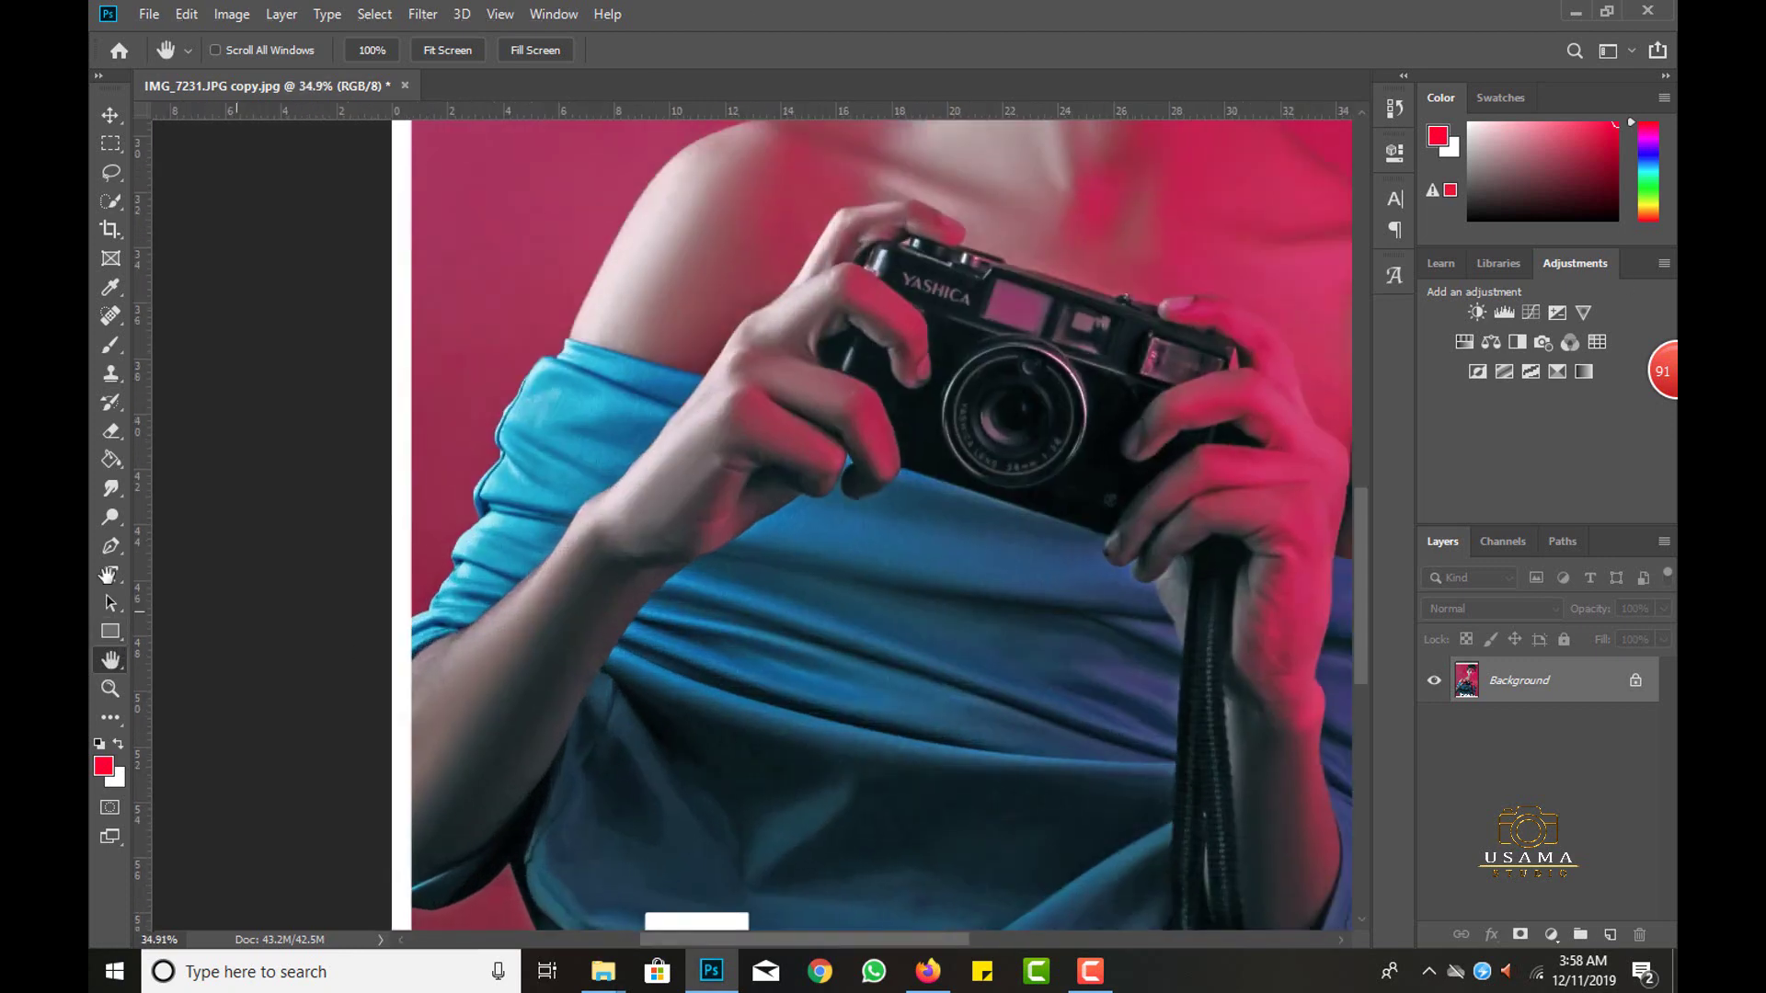
{"action": "double_click", "coordinate": [102, 662]}
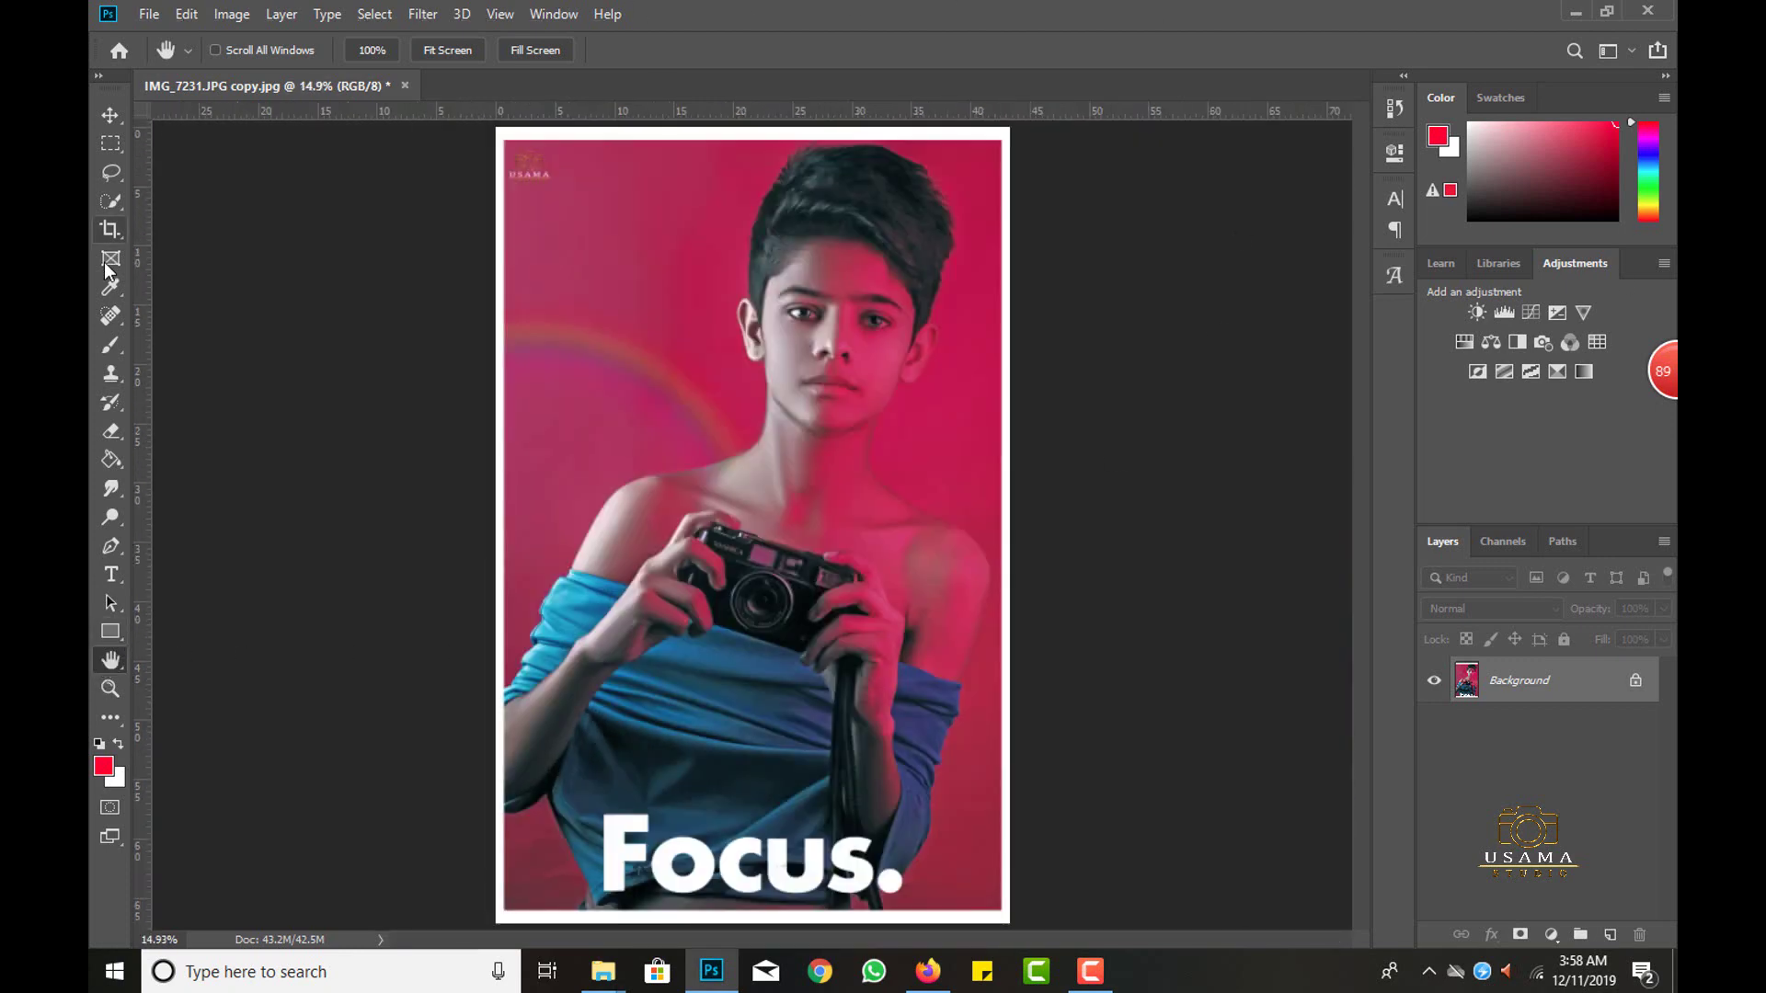